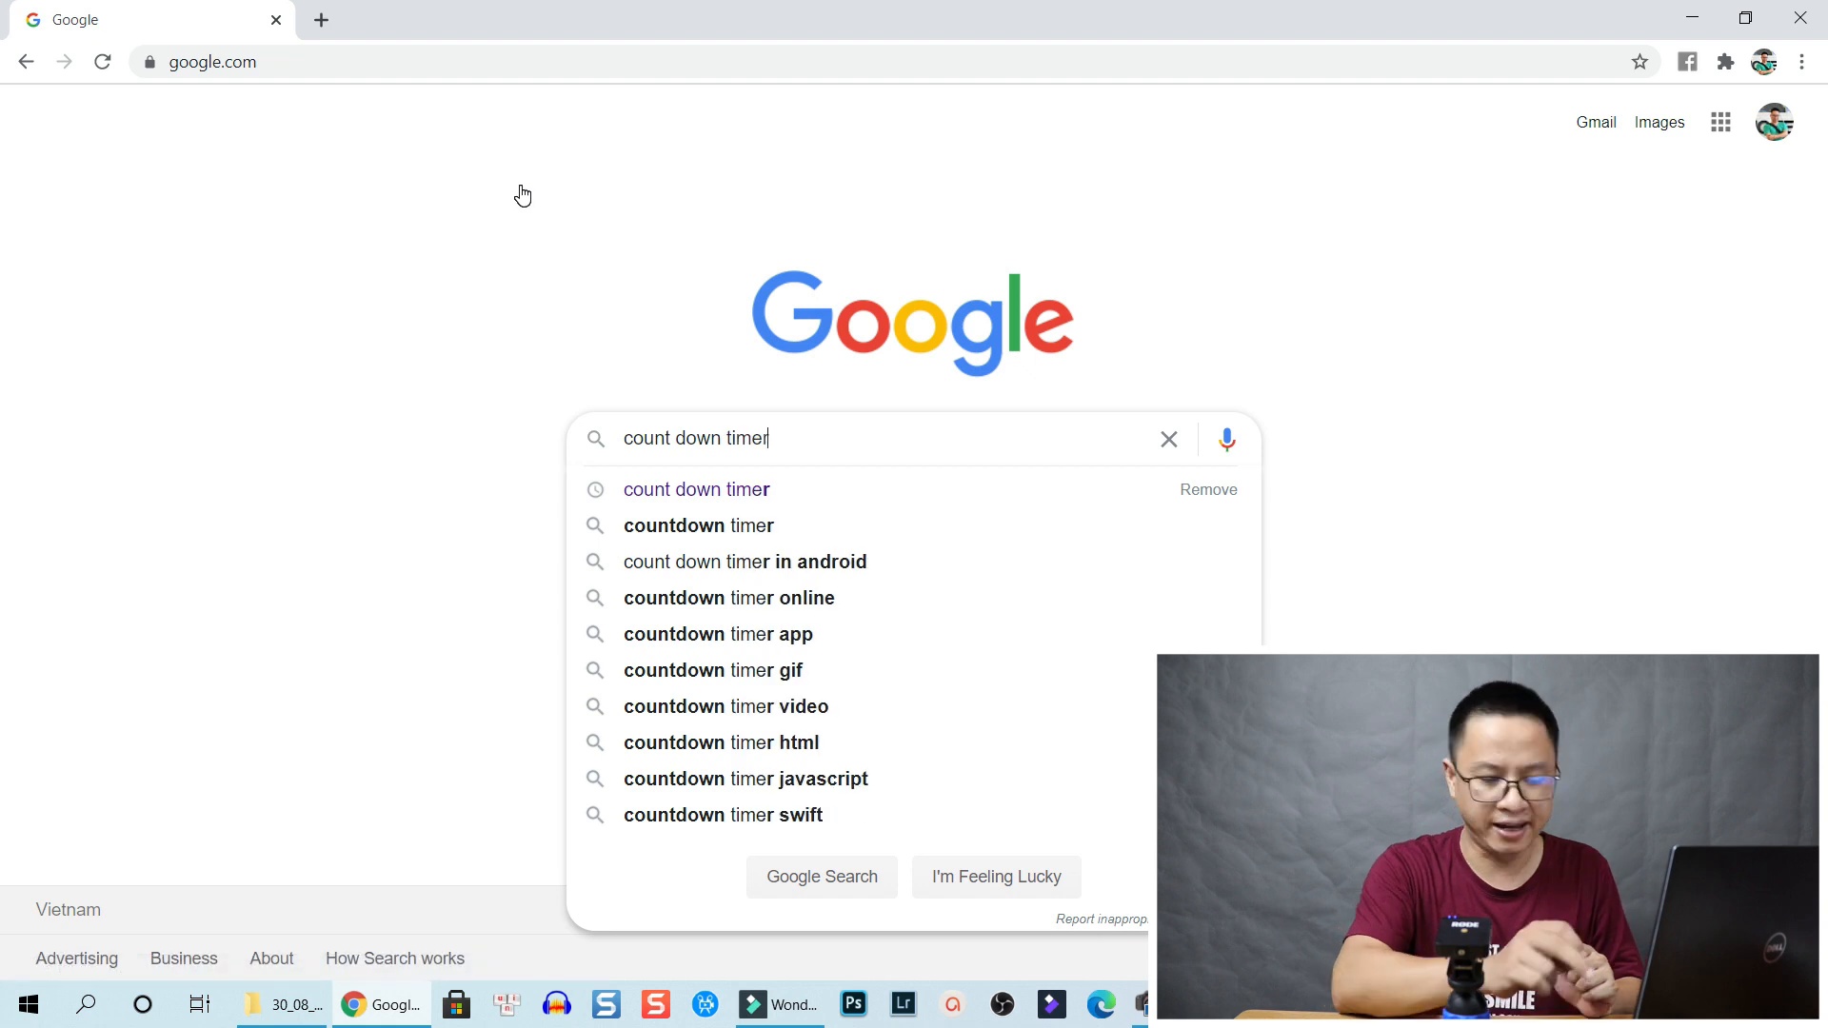
Search Google for "count down timer" and open the Create a Countdown Clock result from countingdownto.com
key("Return")
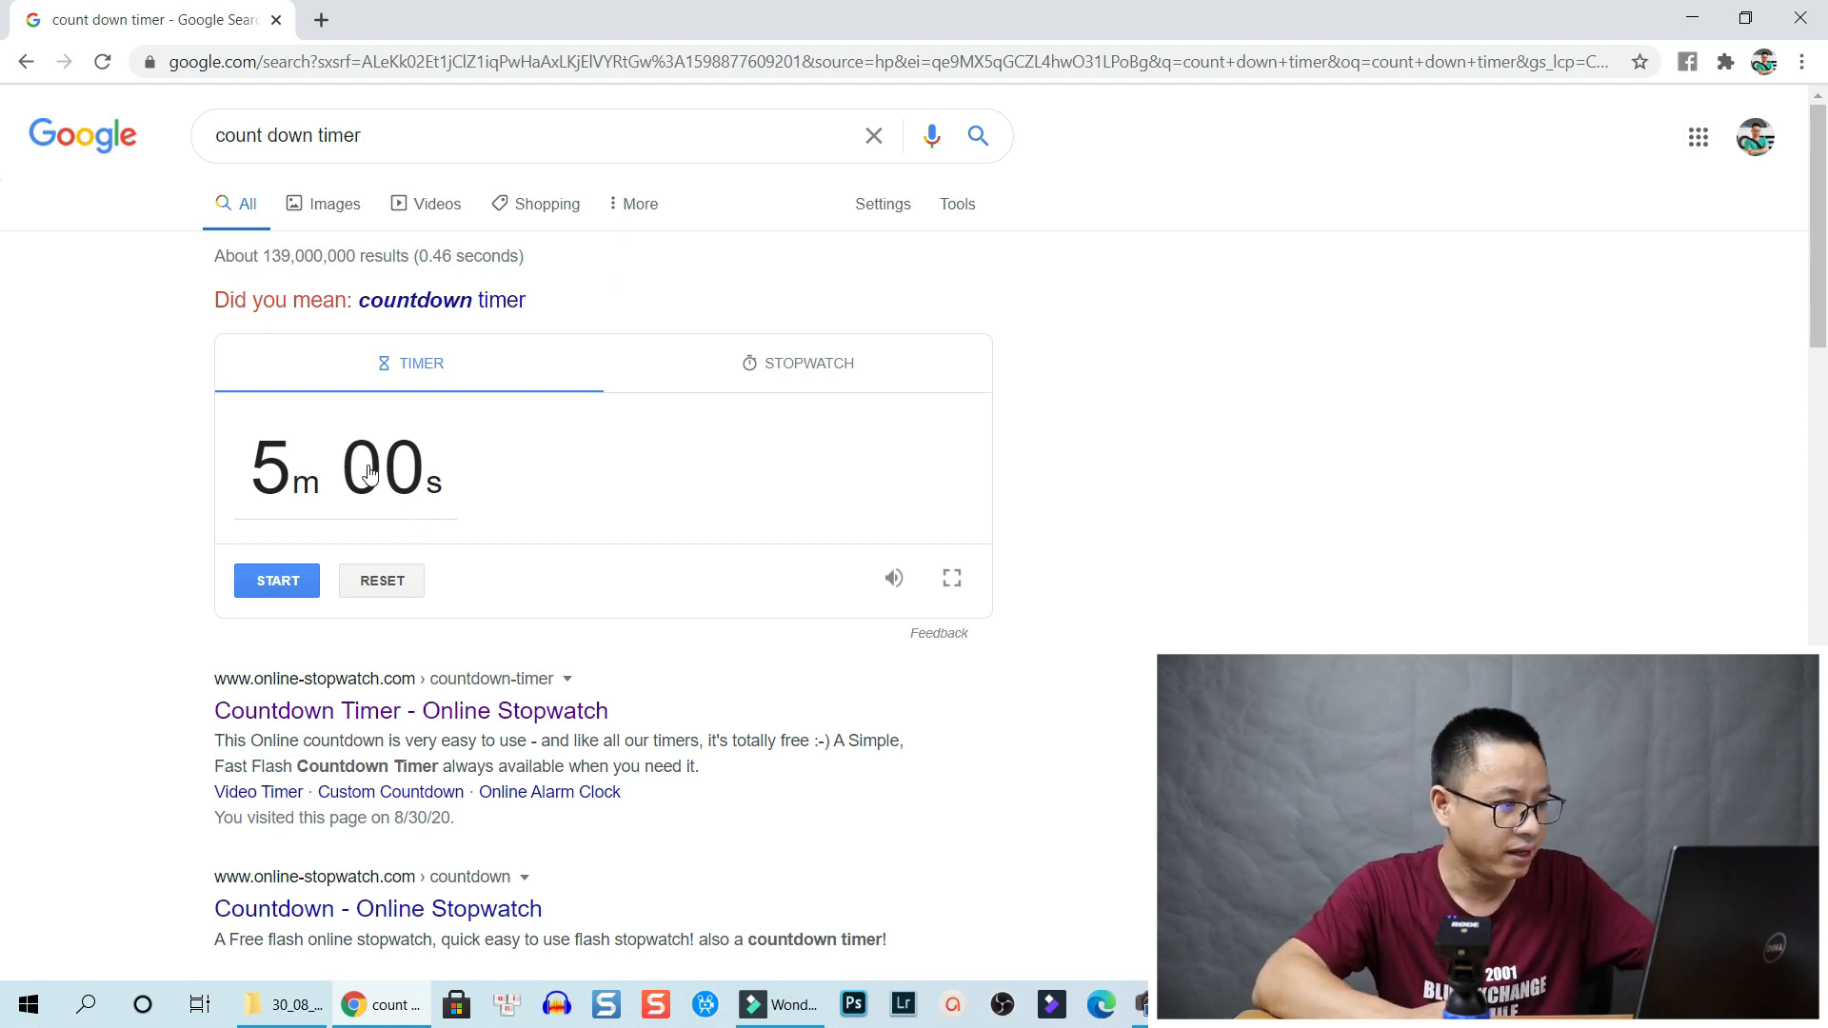
scroll(500, 565, "down", 2)
scroll(500, 566, "down", 5)
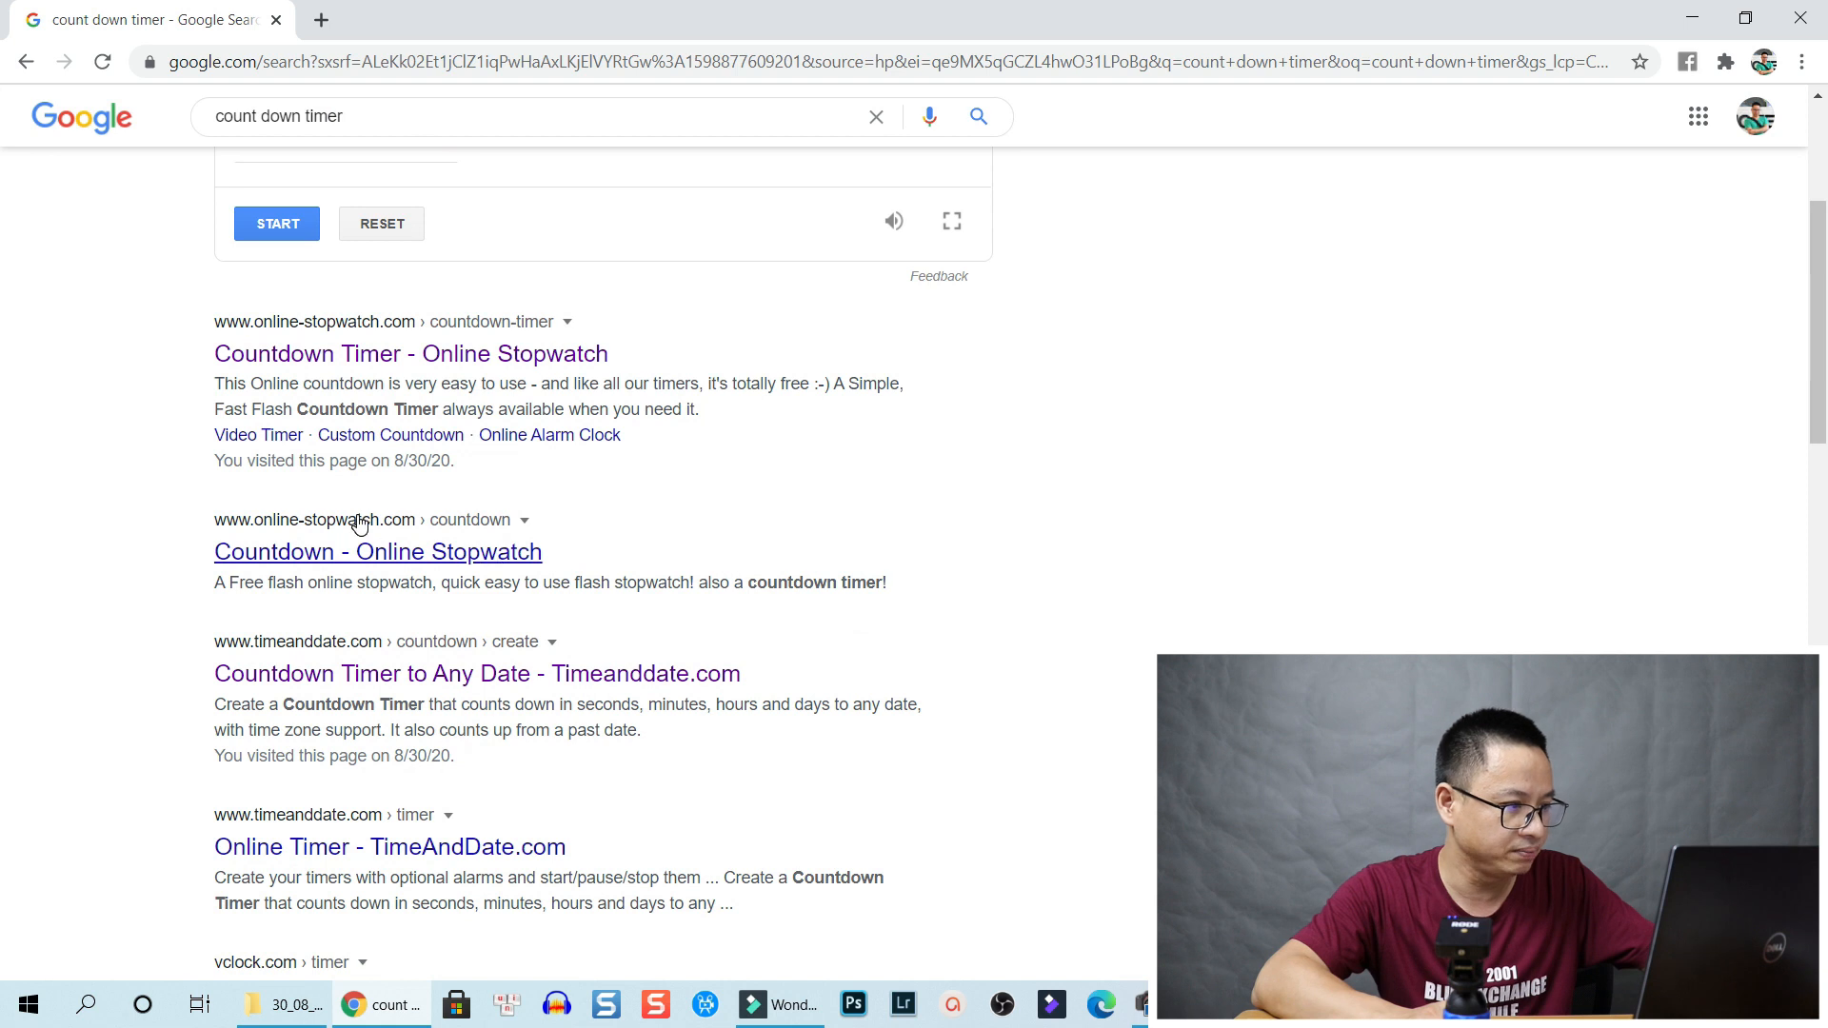
scroll(361, 527, "down", 4)
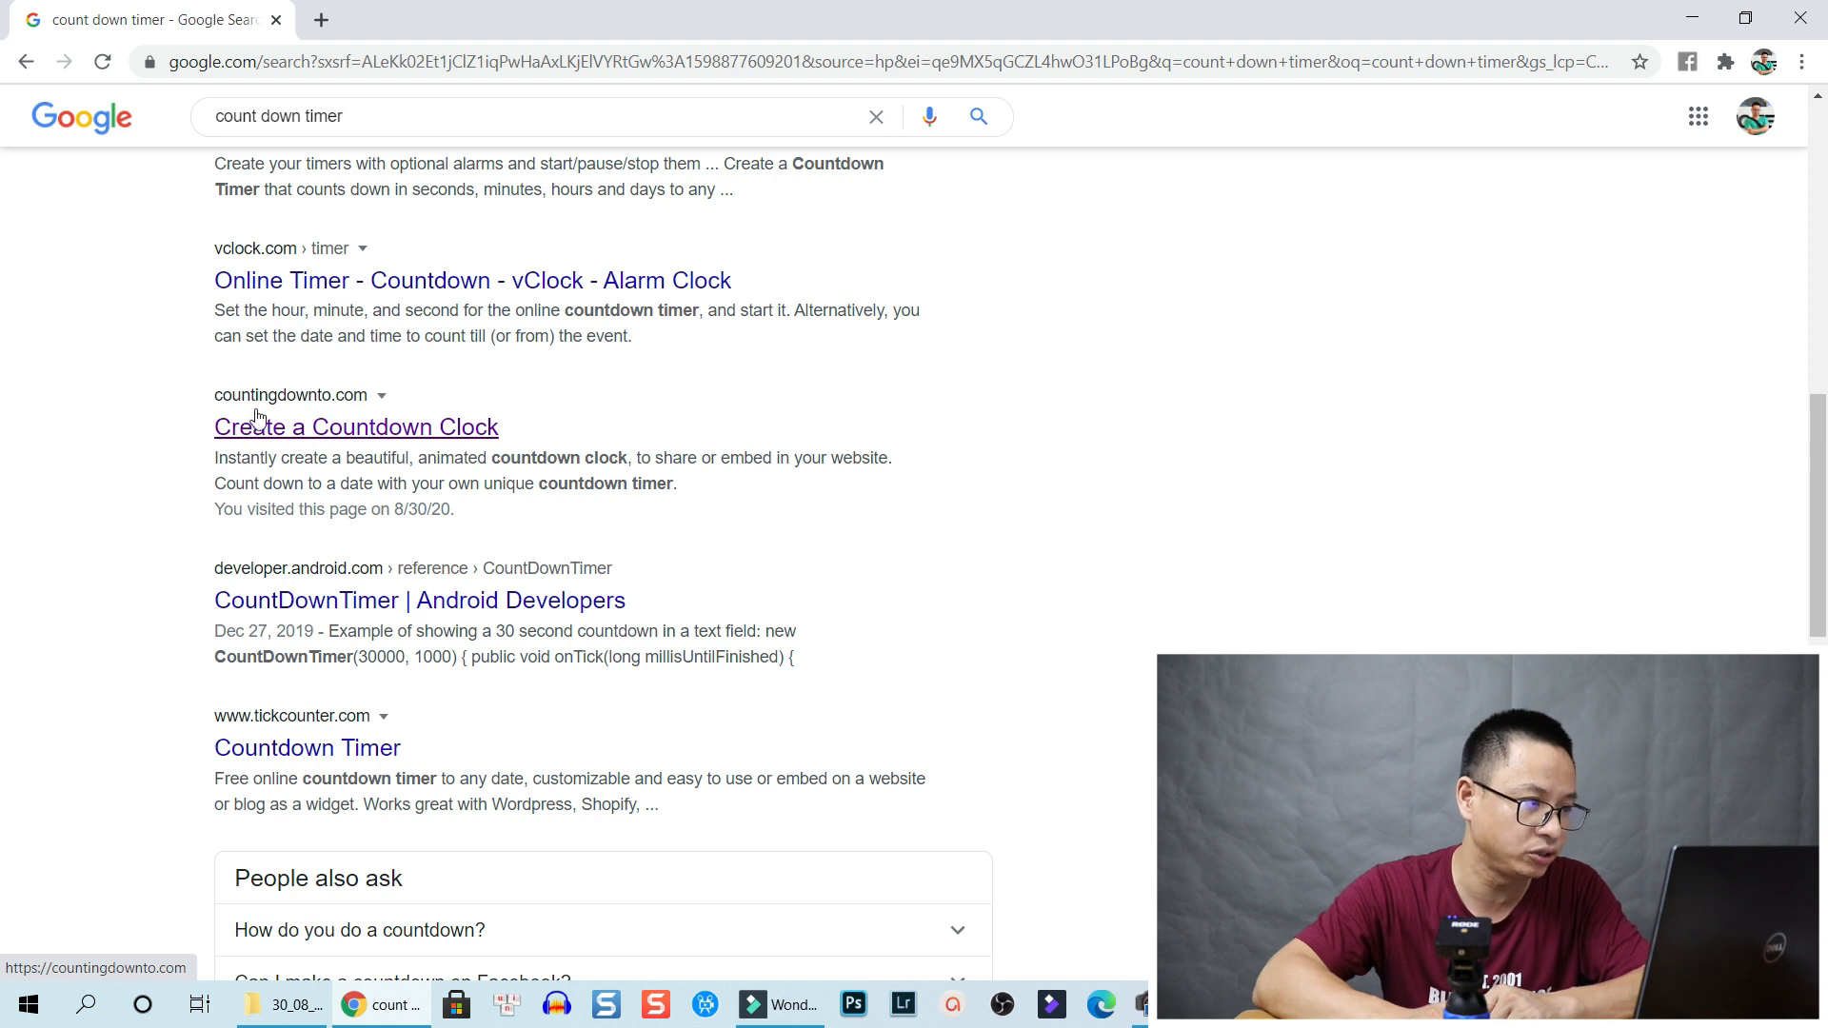
left_click(331, 430)
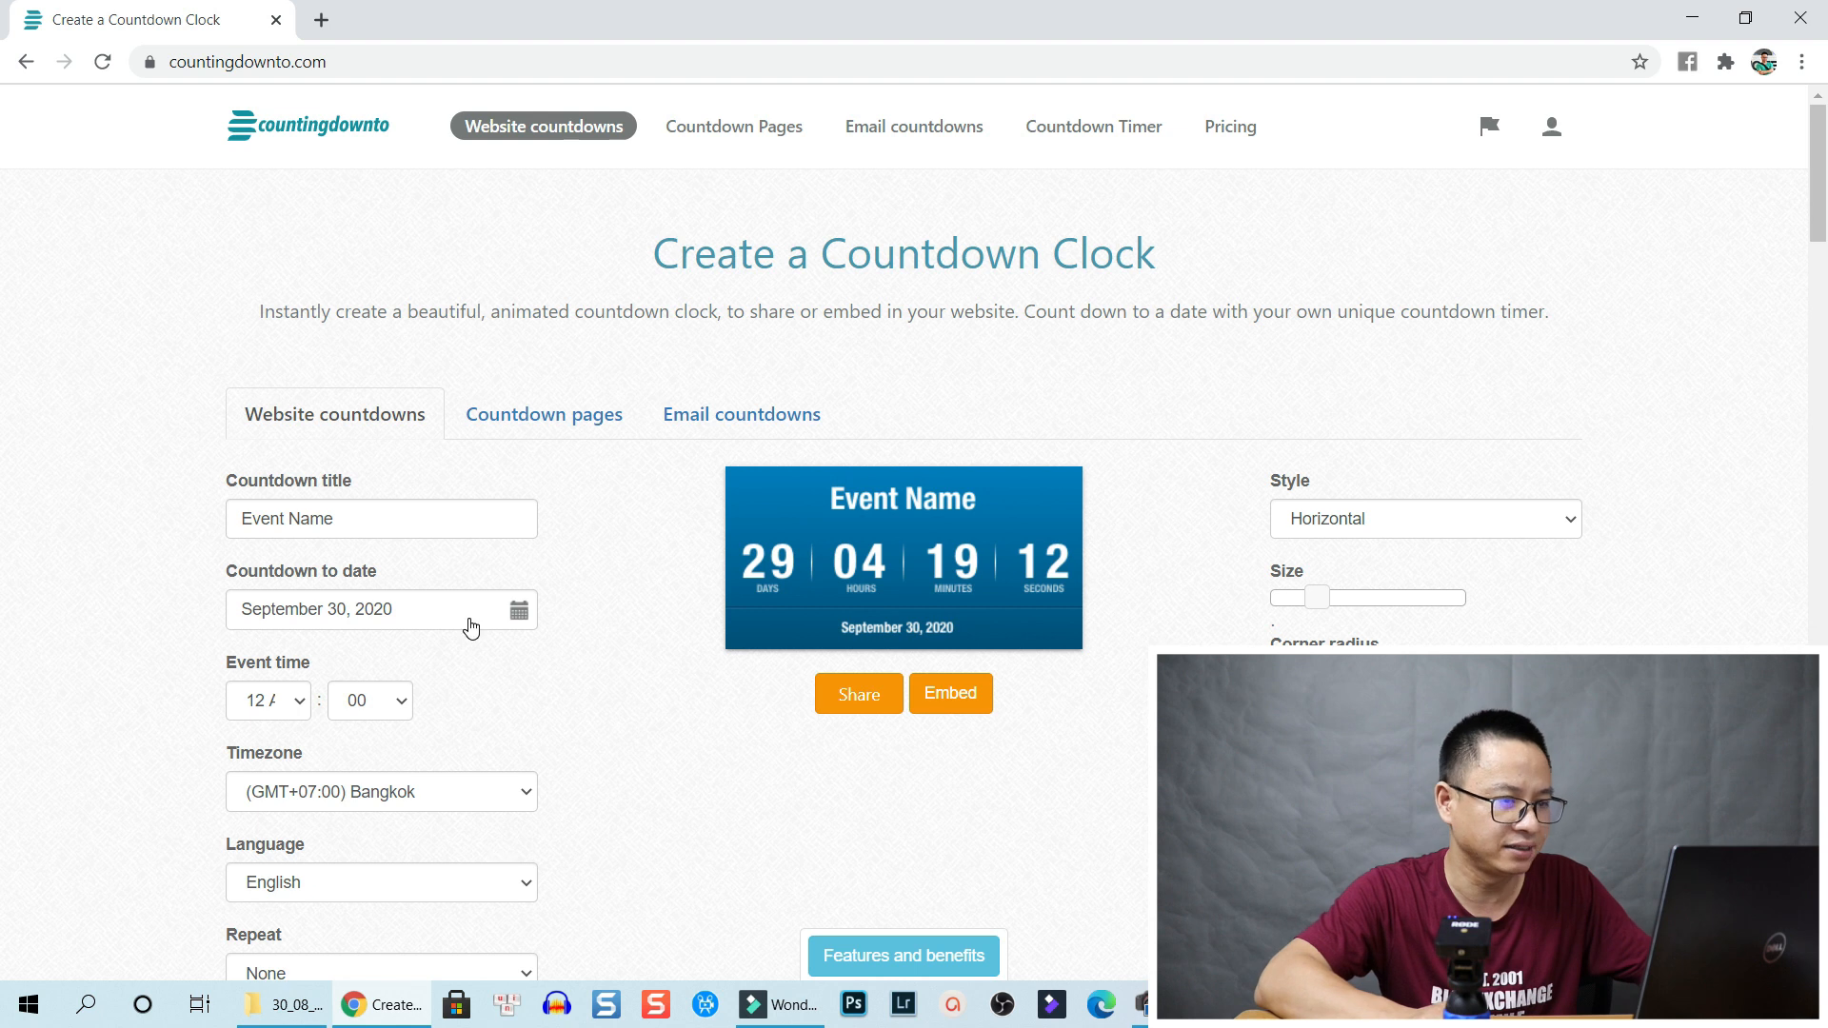
Look over the countdown clock settings and open the site's Countdown Timer page
scroll(559, 588, "down", 4)
scroll(714, 534, "up", 4)
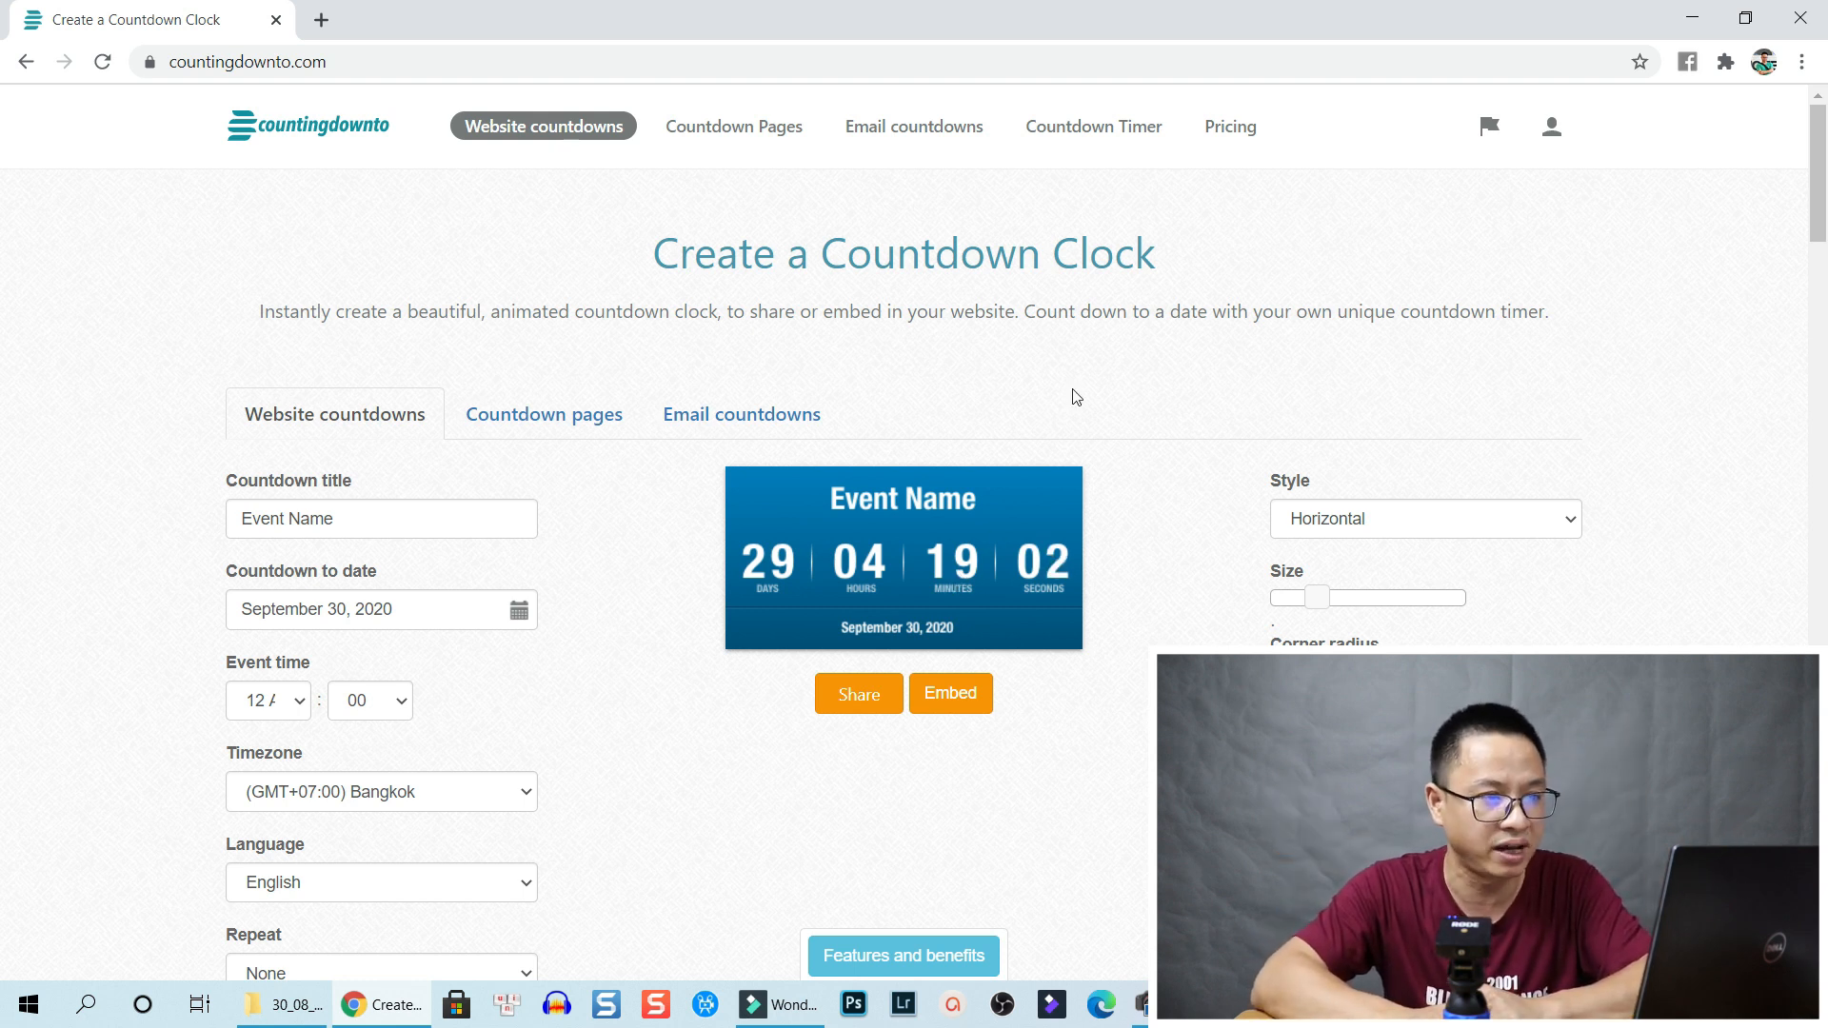
left_click(1104, 139)
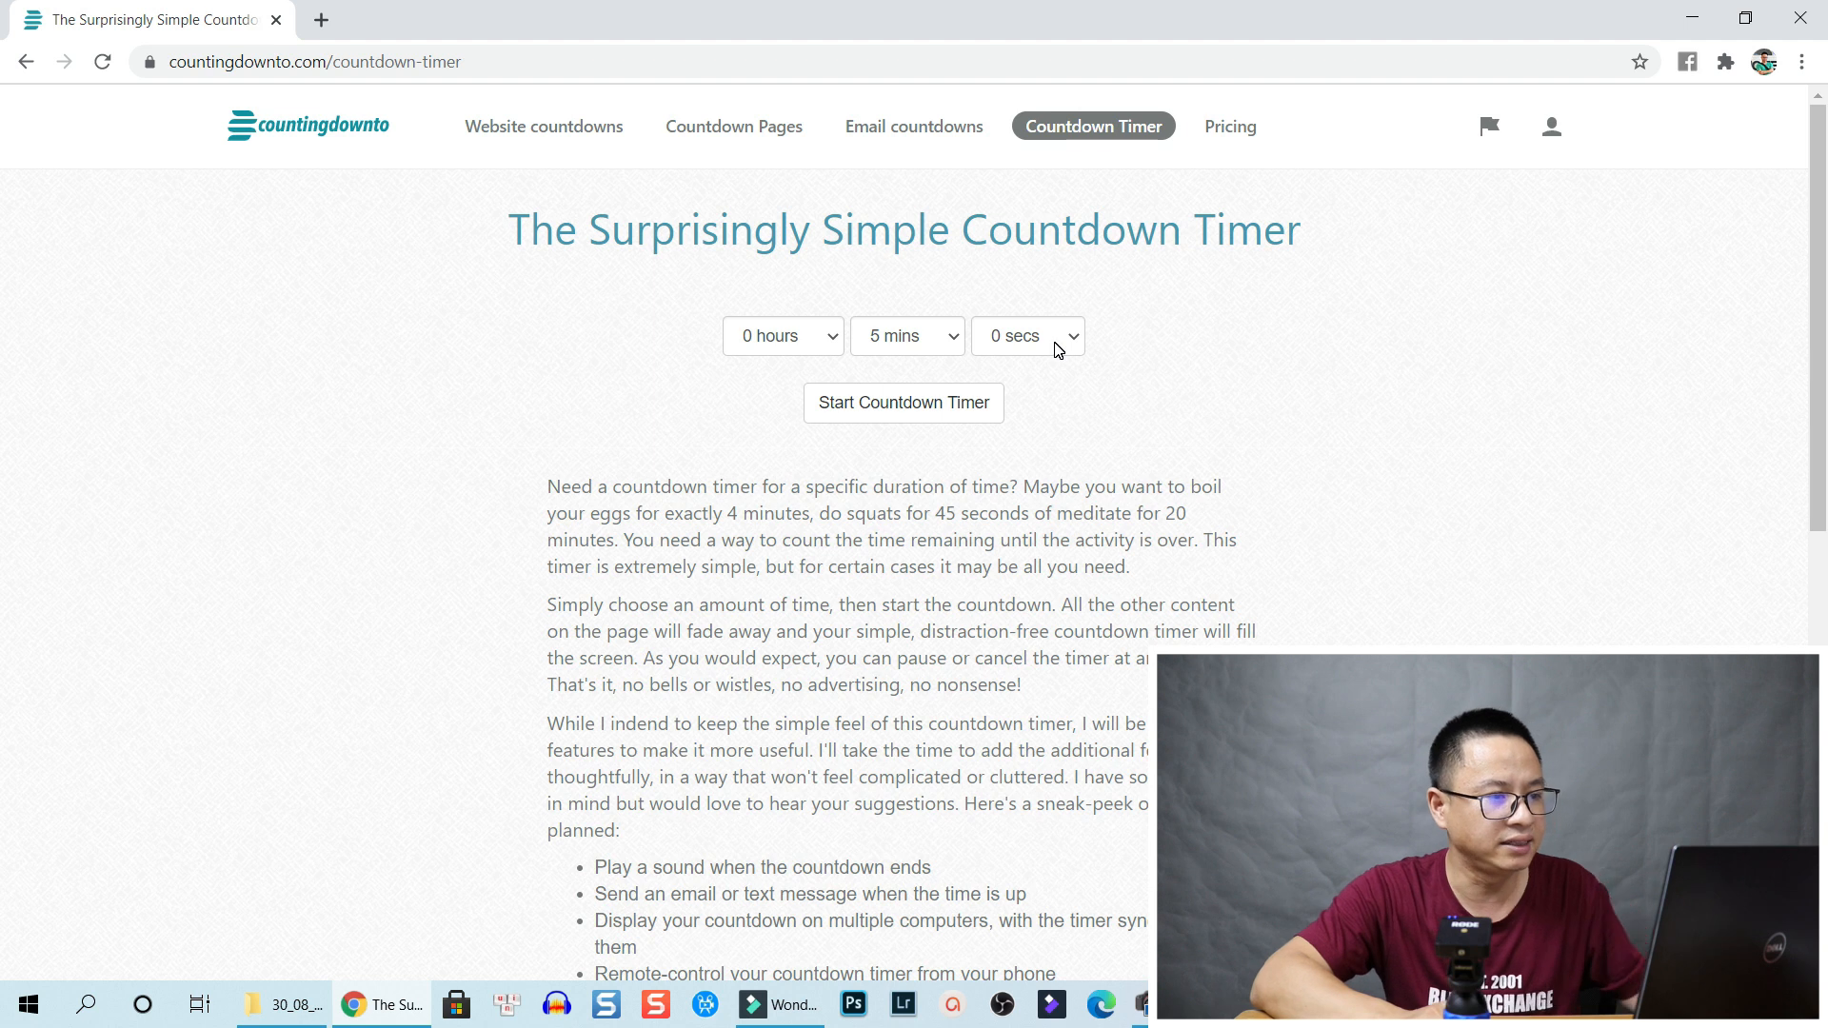
Set the countdown timer's duration to 0 mins and 30 secs
left_click(952, 339)
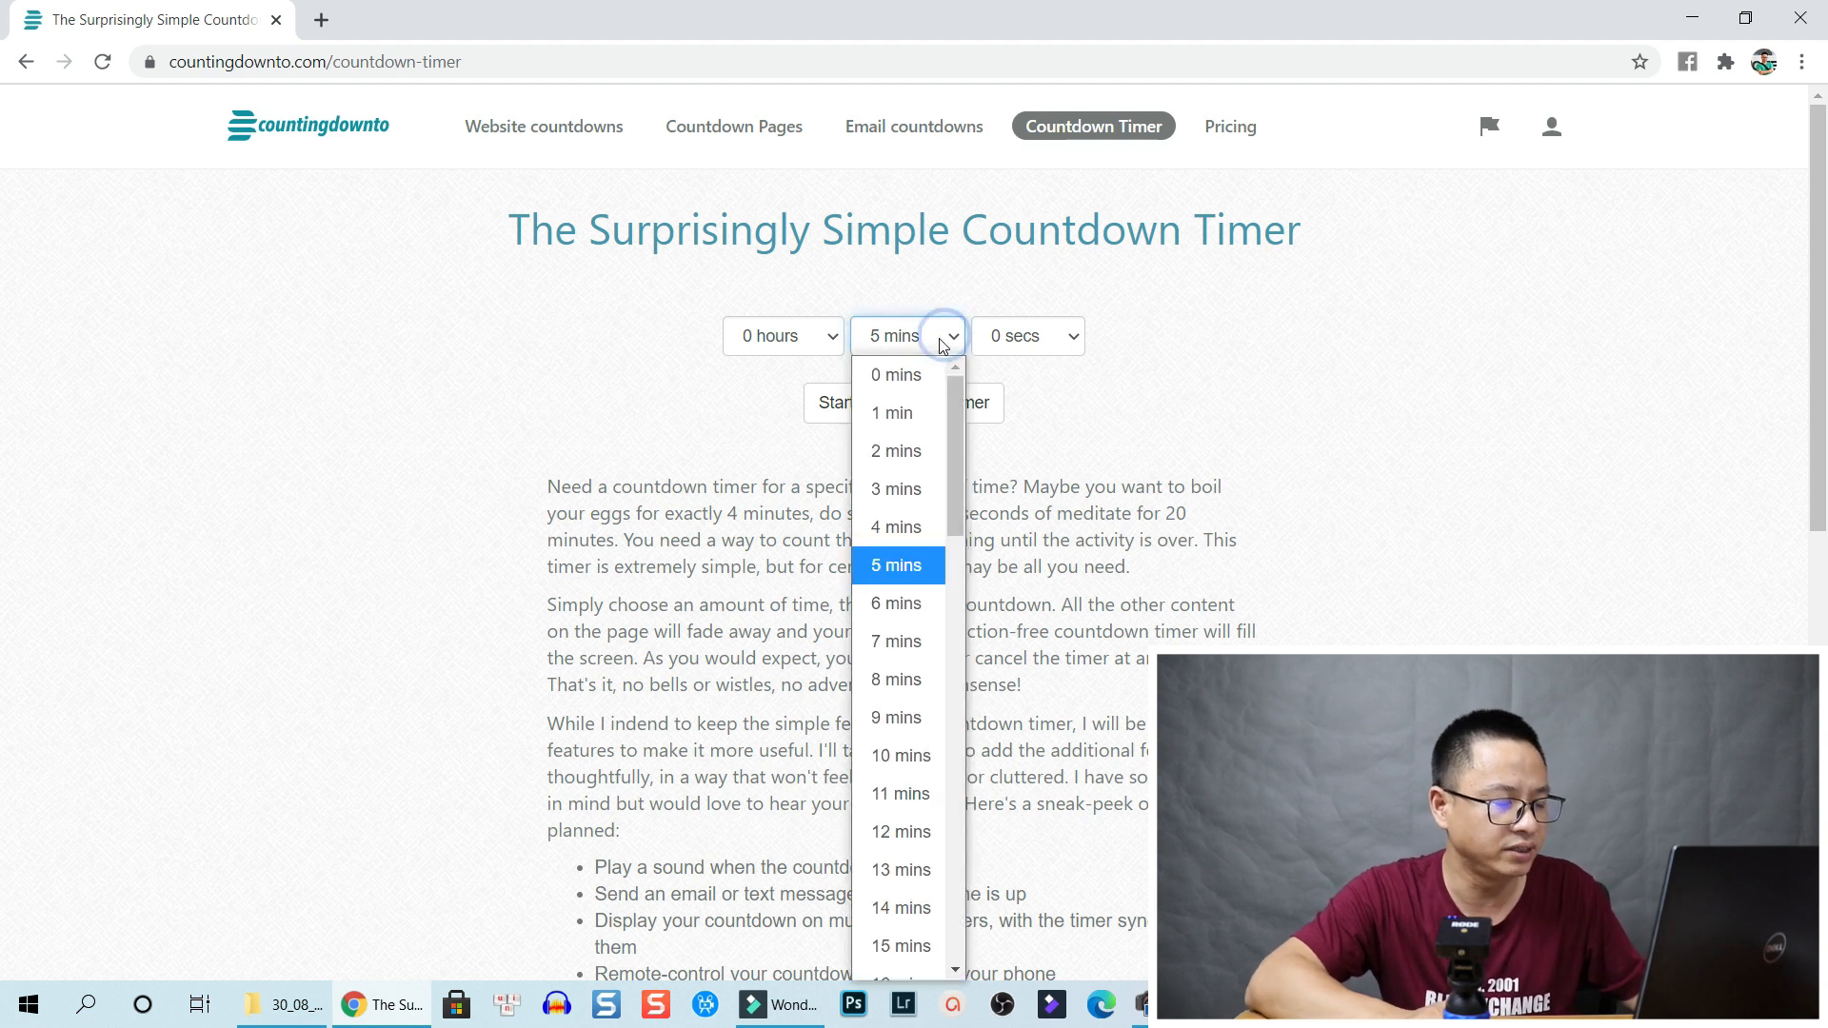
left_click(900, 377)
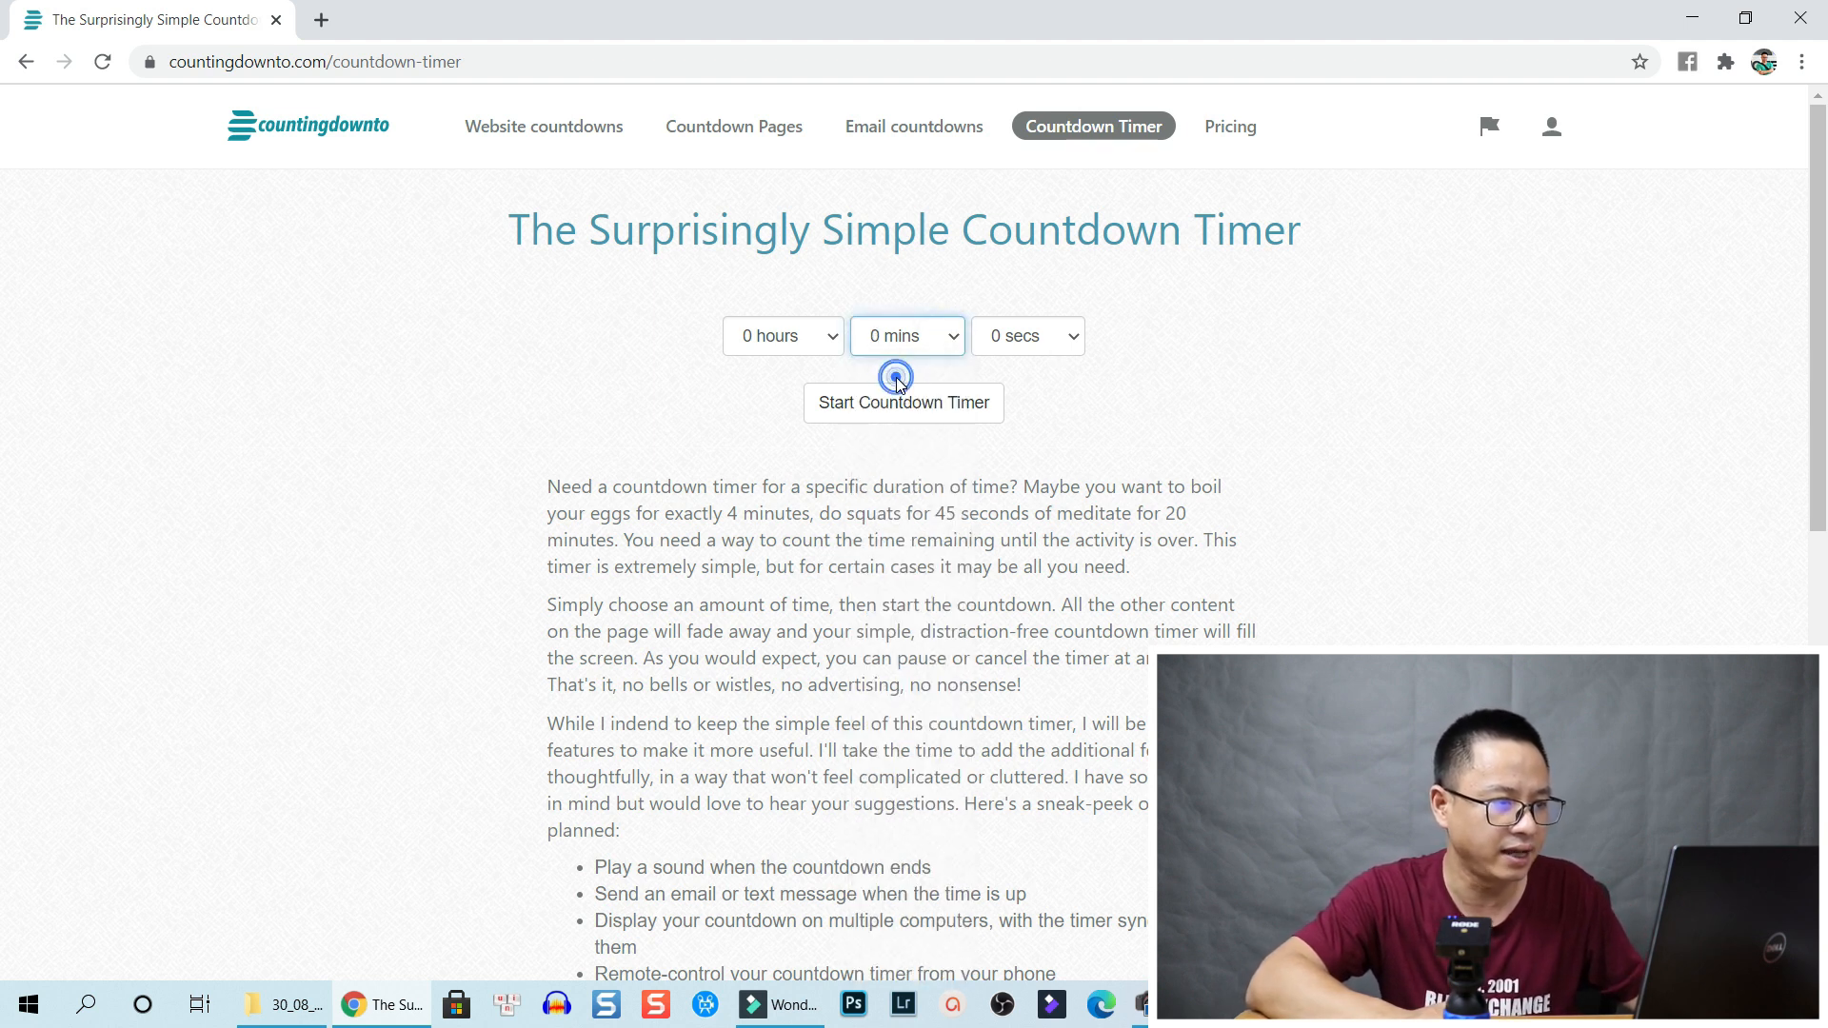
left_click(1065, 343)
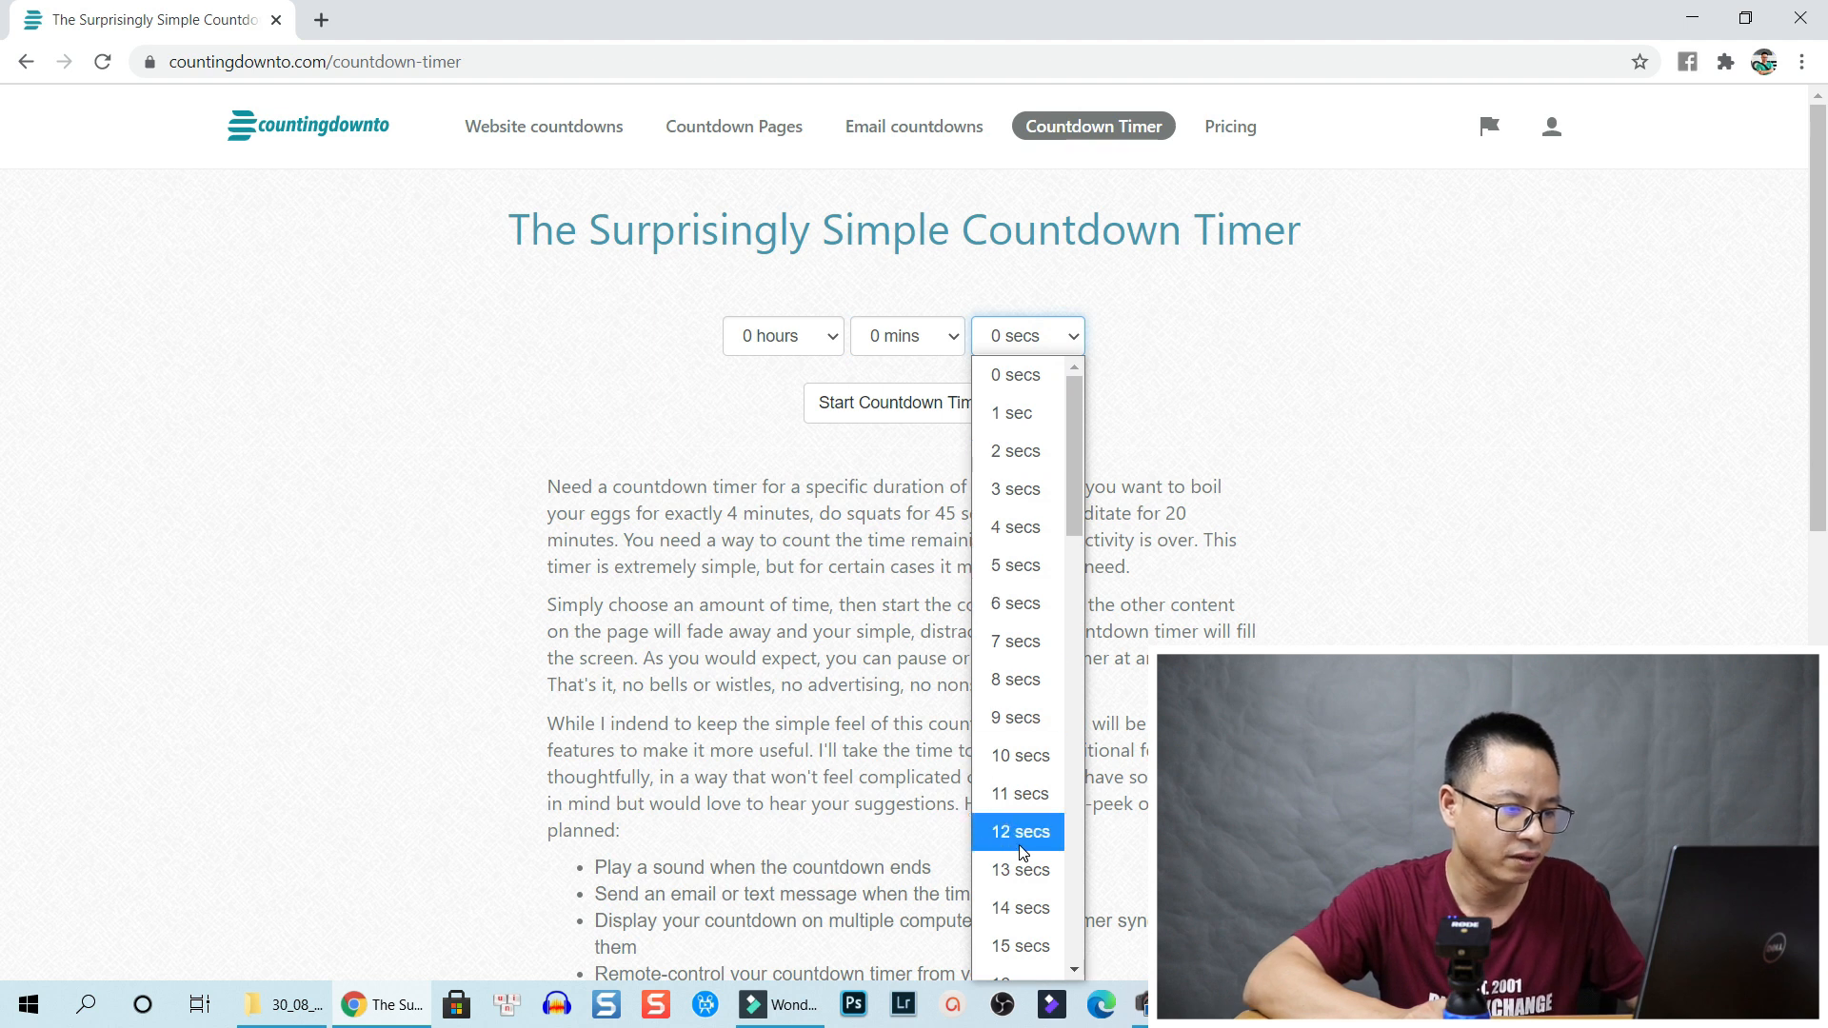
scroll(1021, 853, "down", 15)
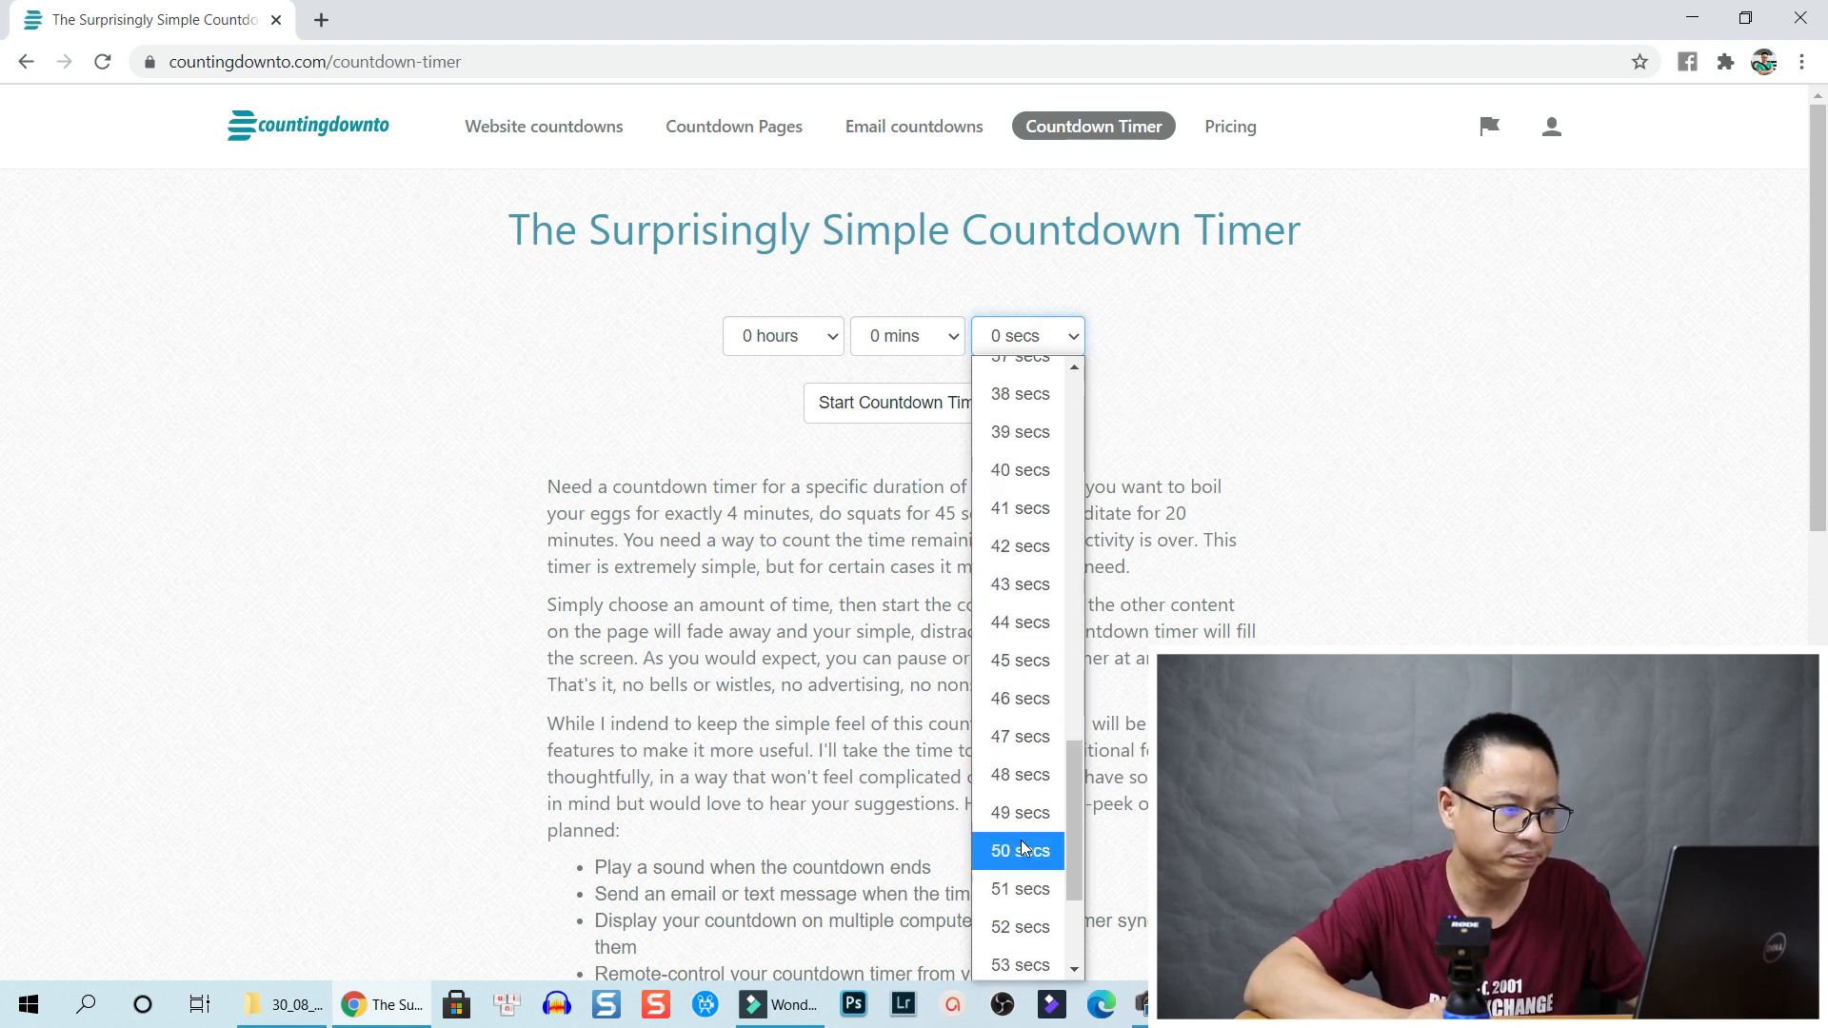
scroll(1023, 720, "up", 5)
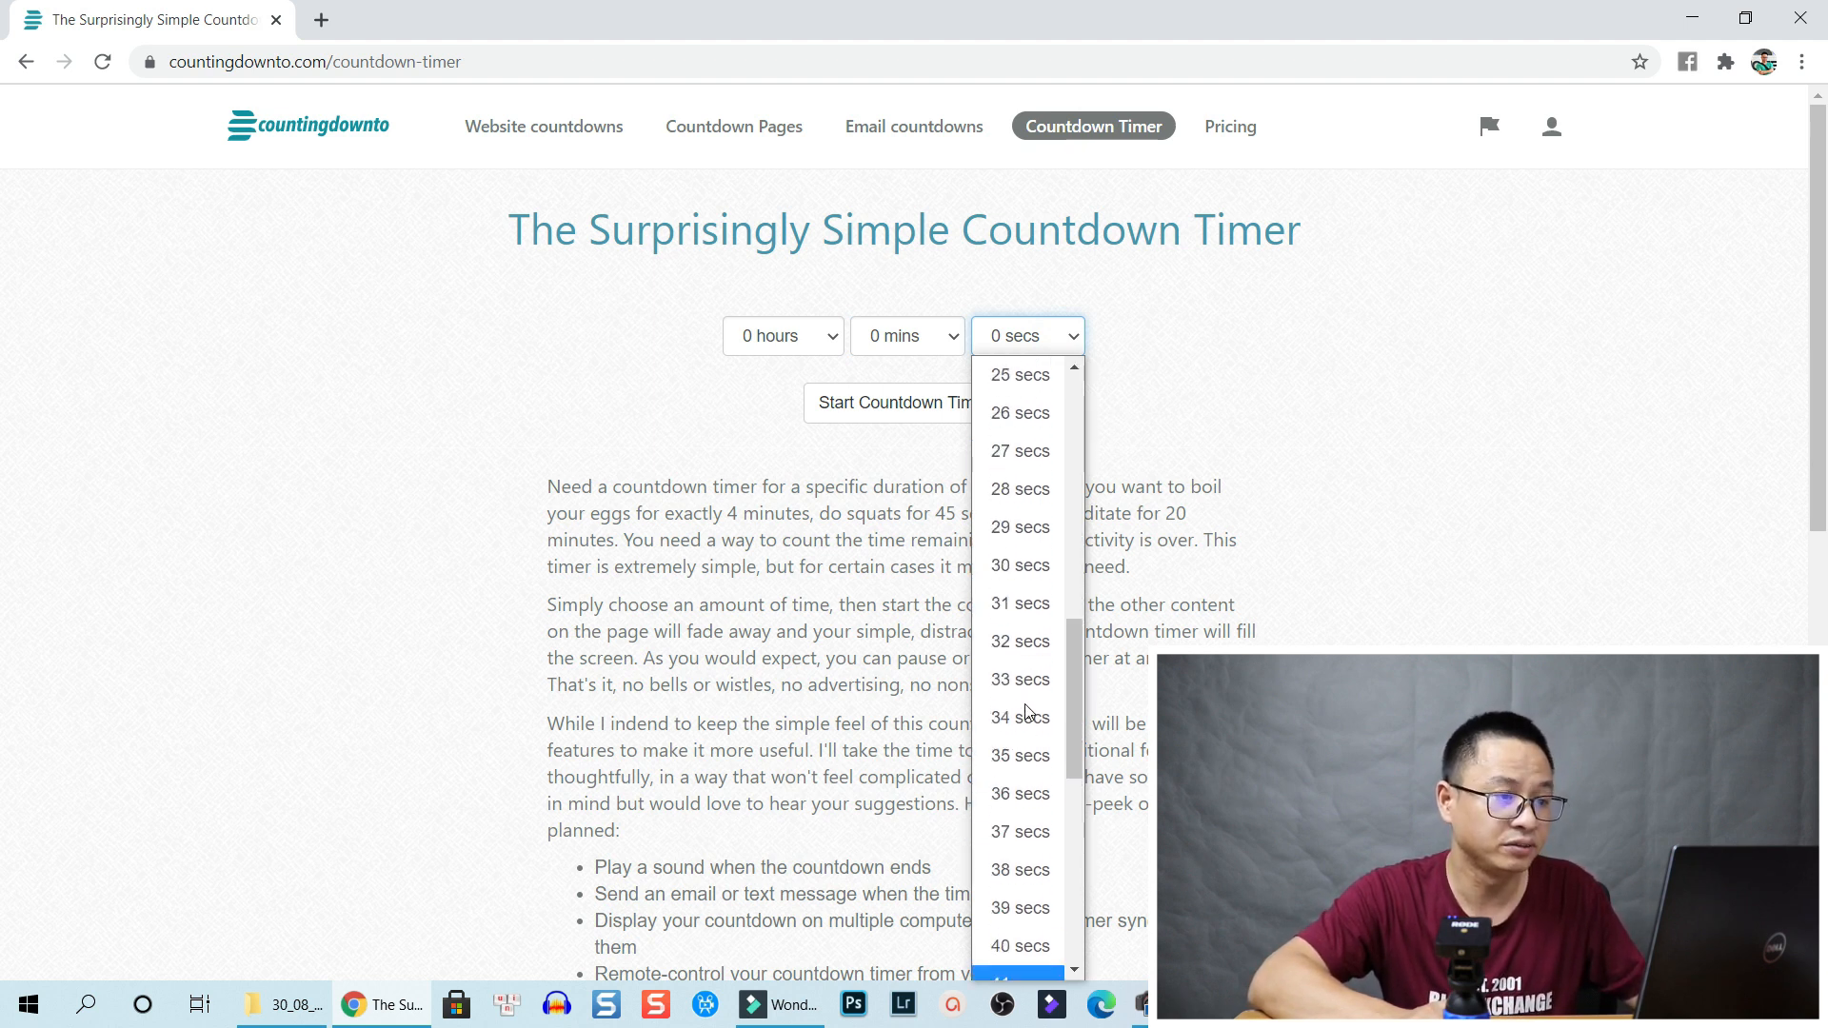
left_click(1020, 564)
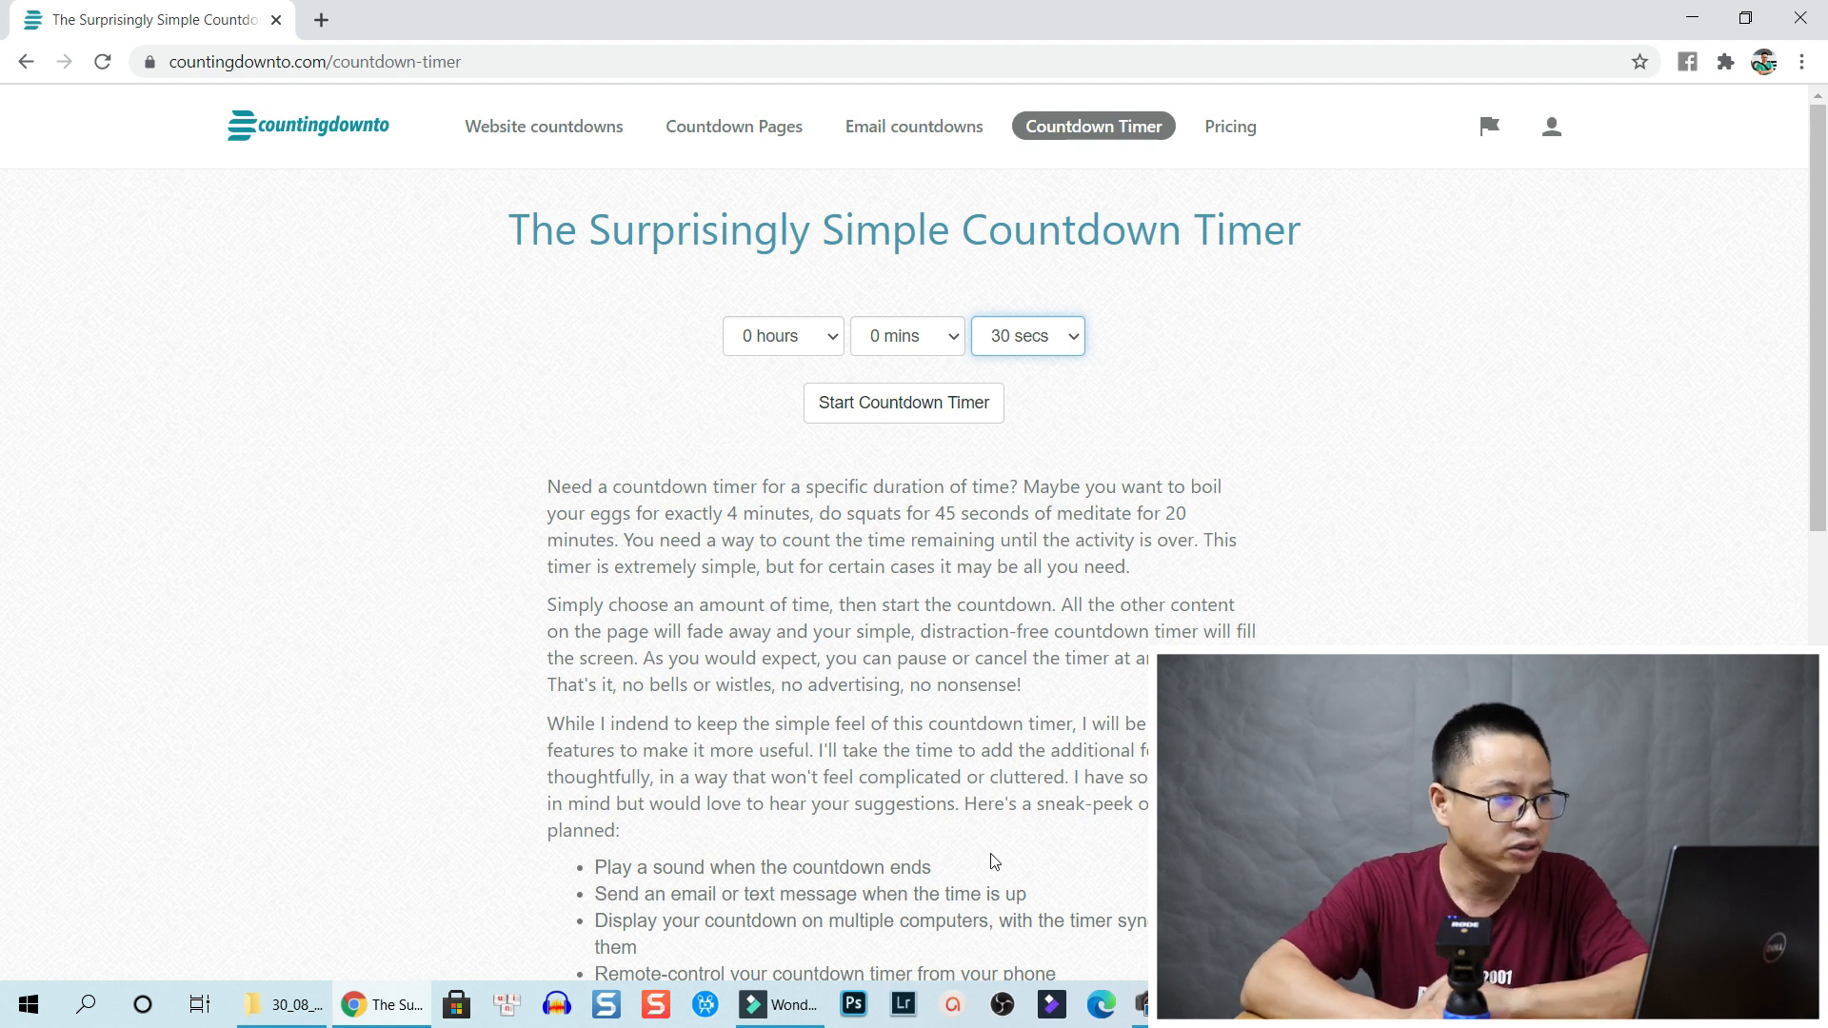
Switch to Wondershare Filmora9 and view its available recording options
left_click(804, 1005)
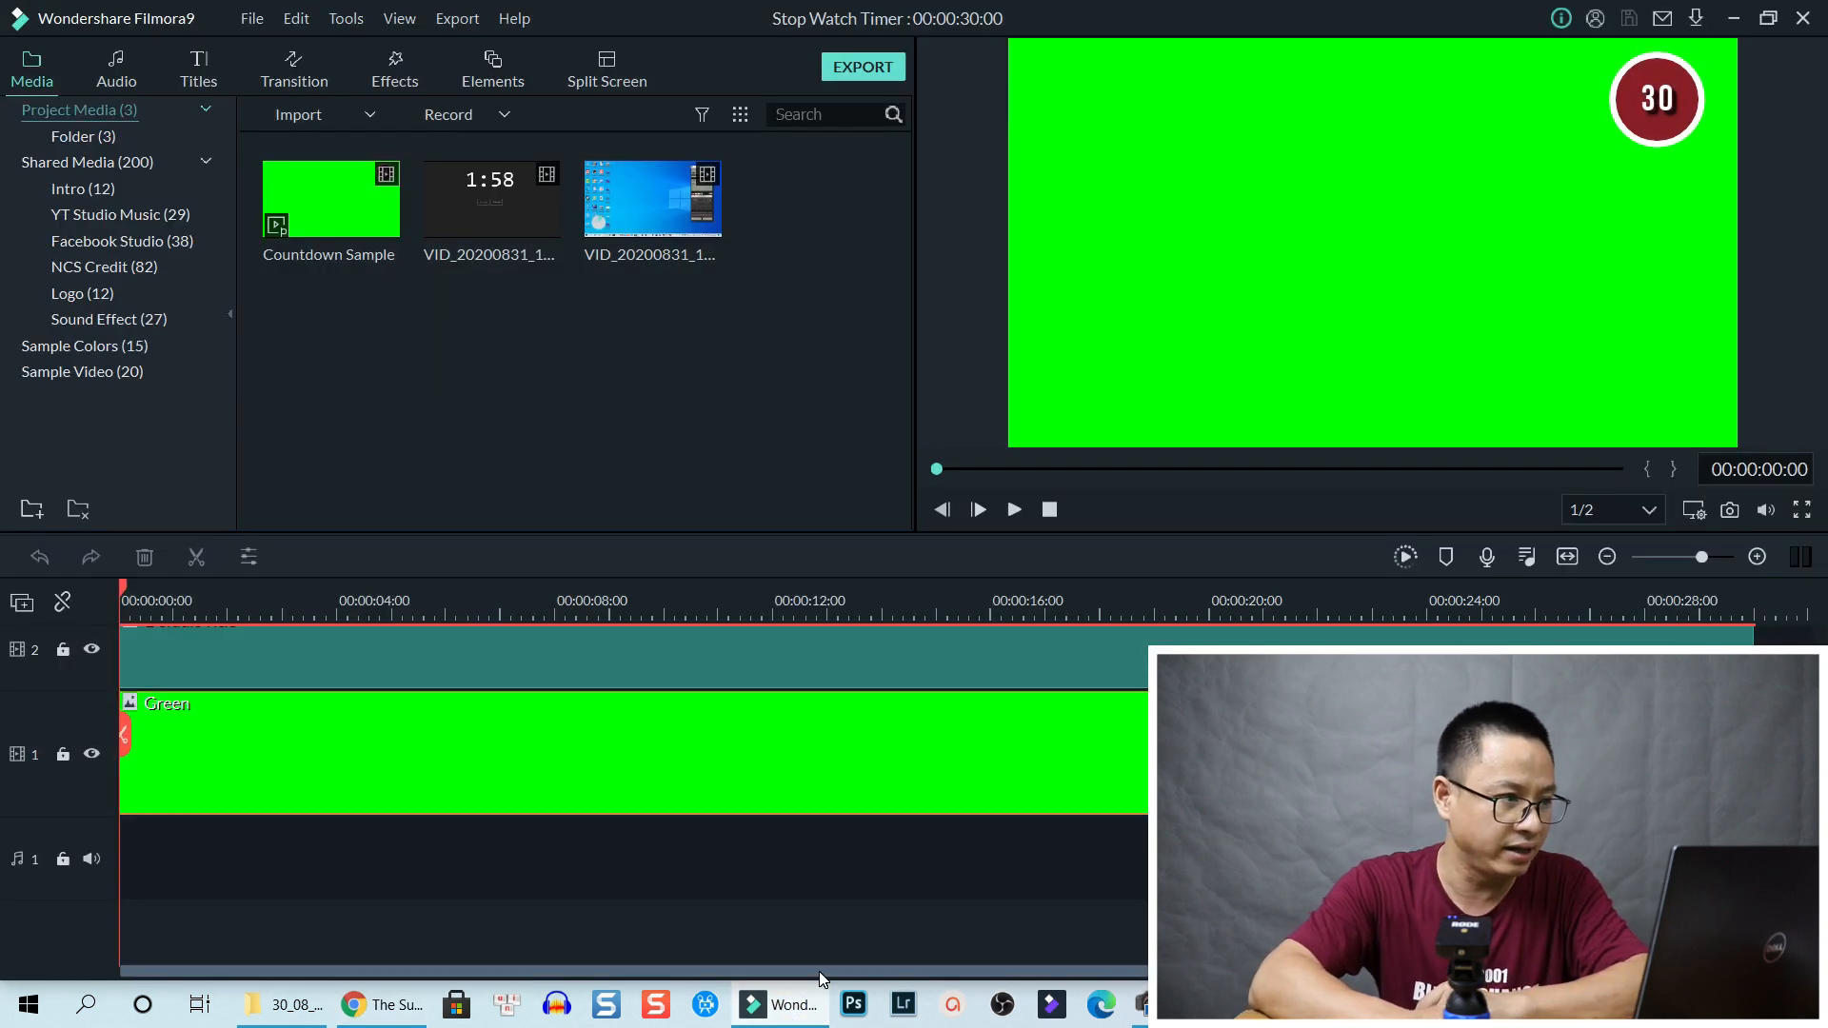
left_click(505, 115)
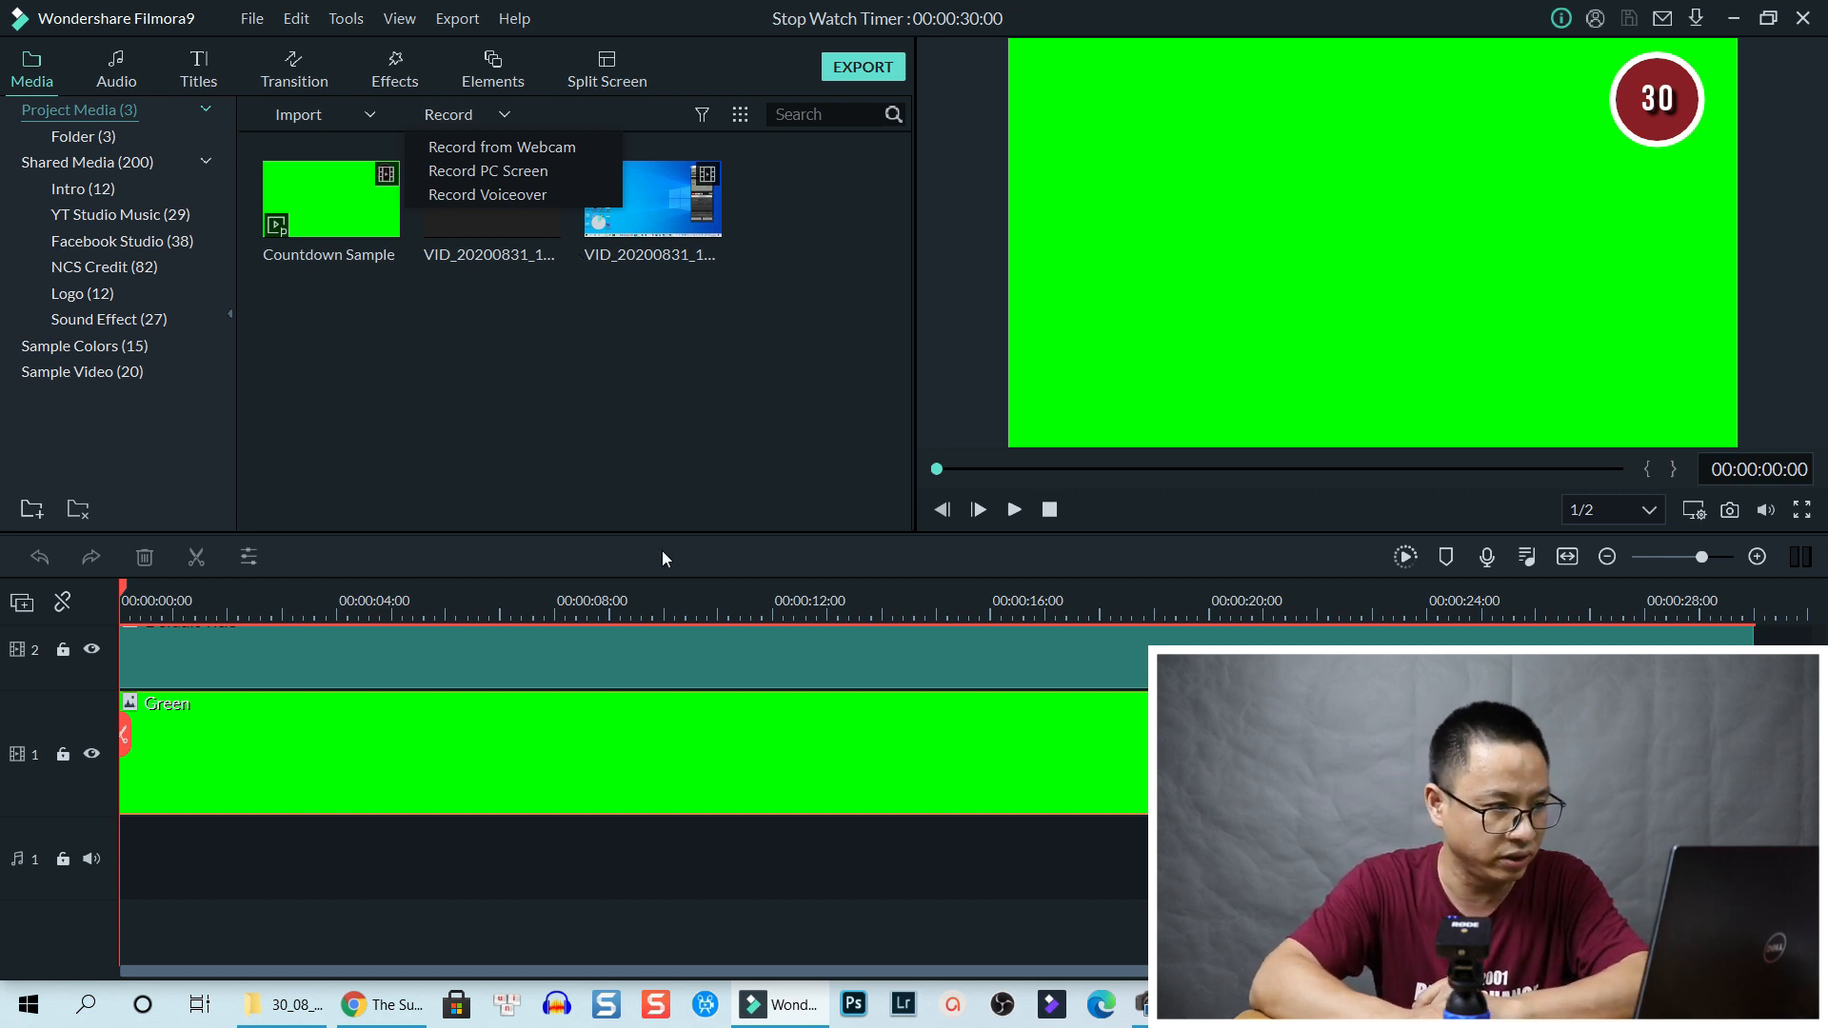
left_click(712, 423)
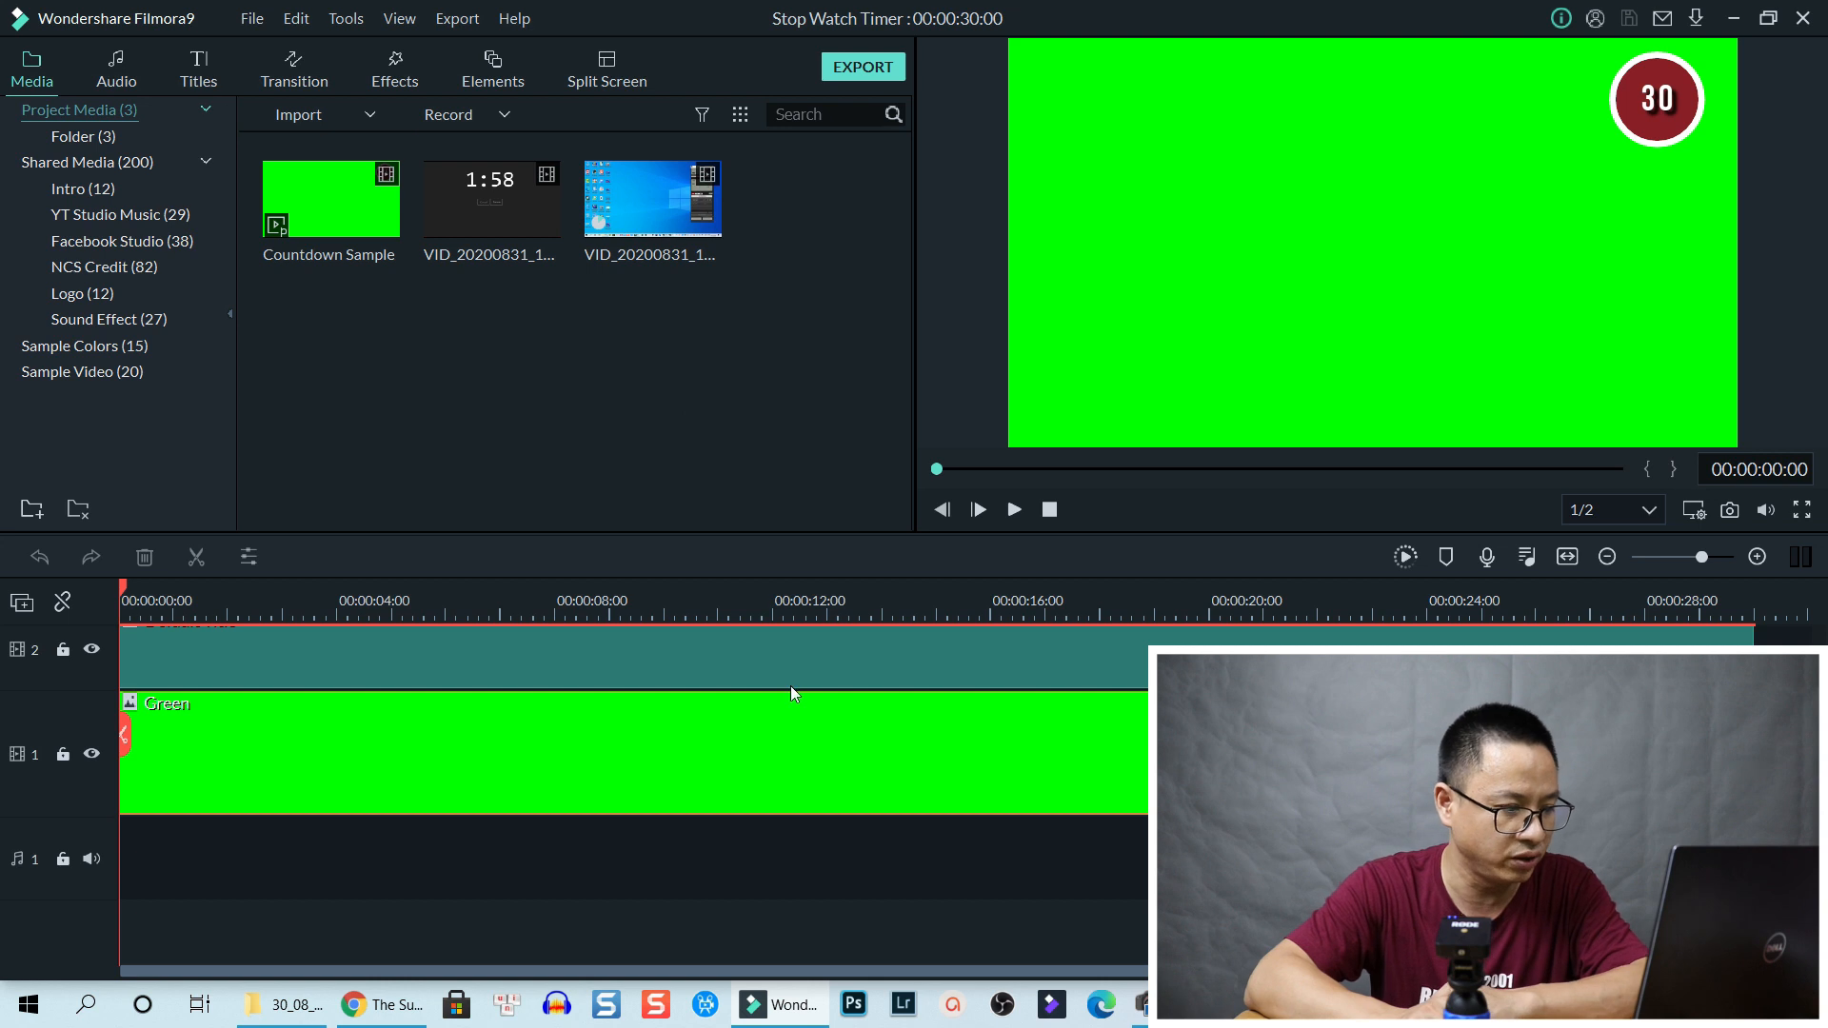
left_click(663, 1014)
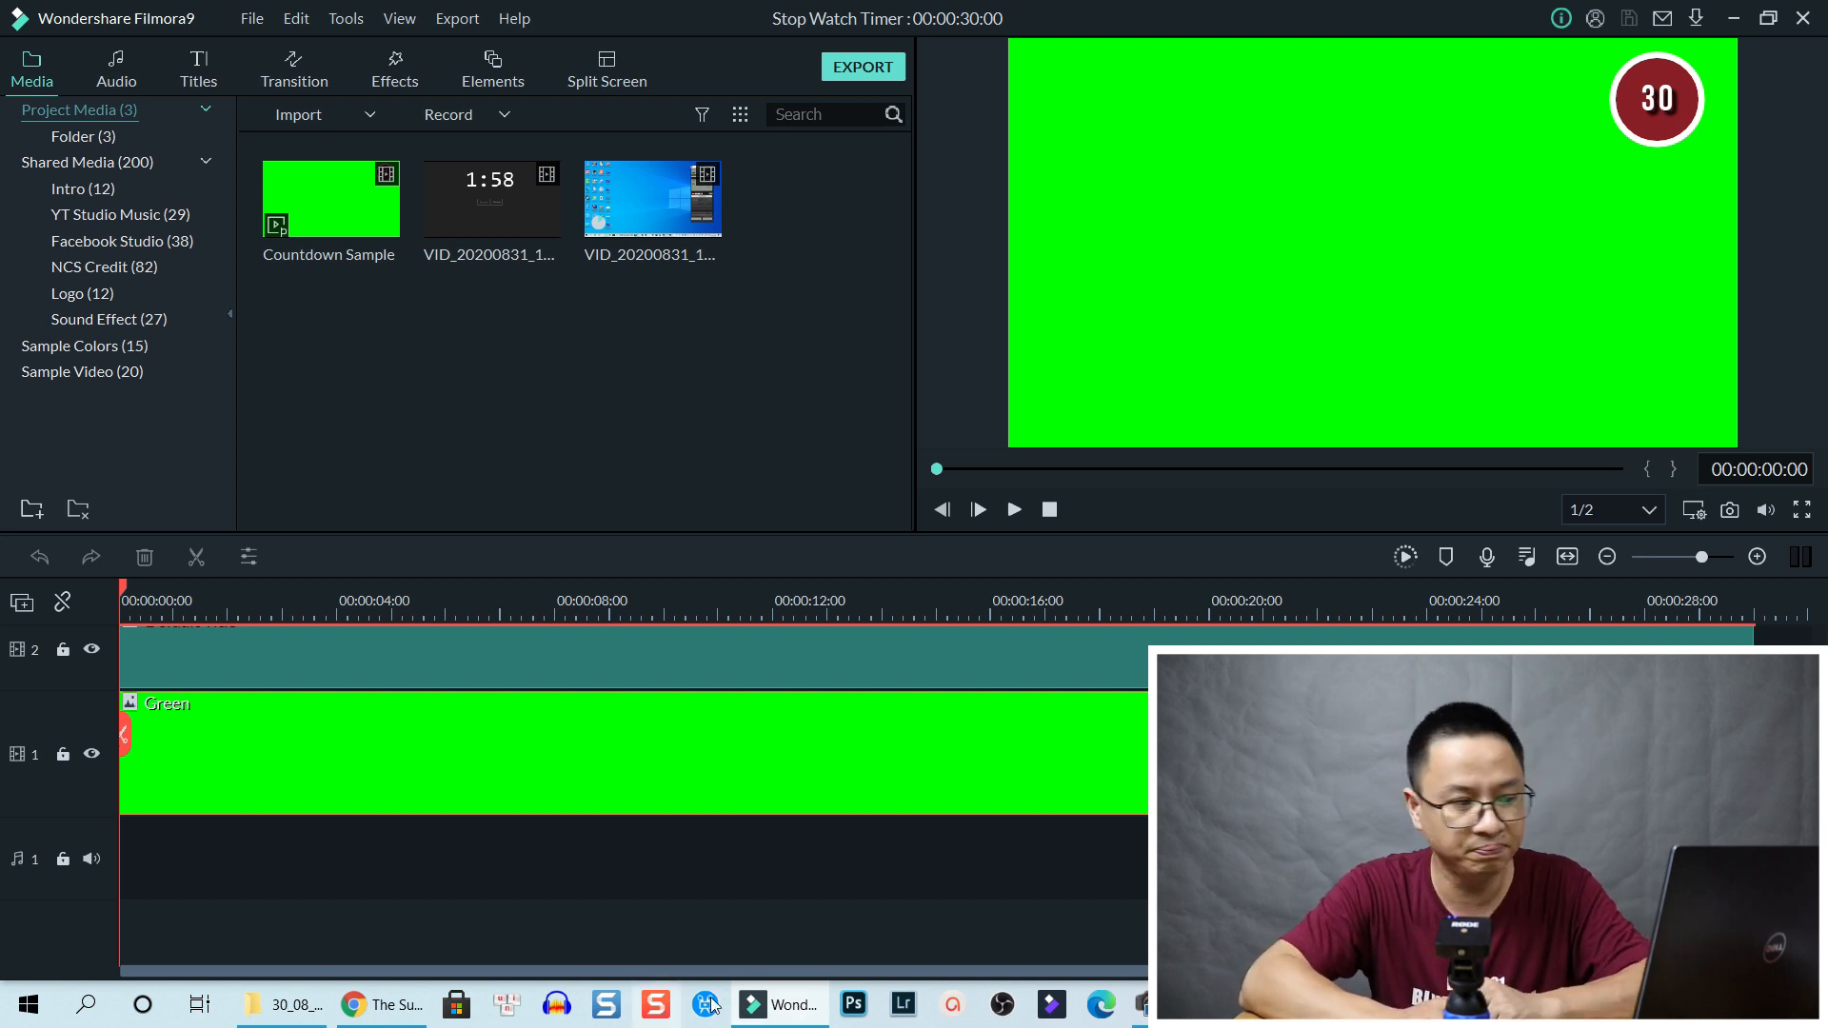
mouse_move(756, 1008)
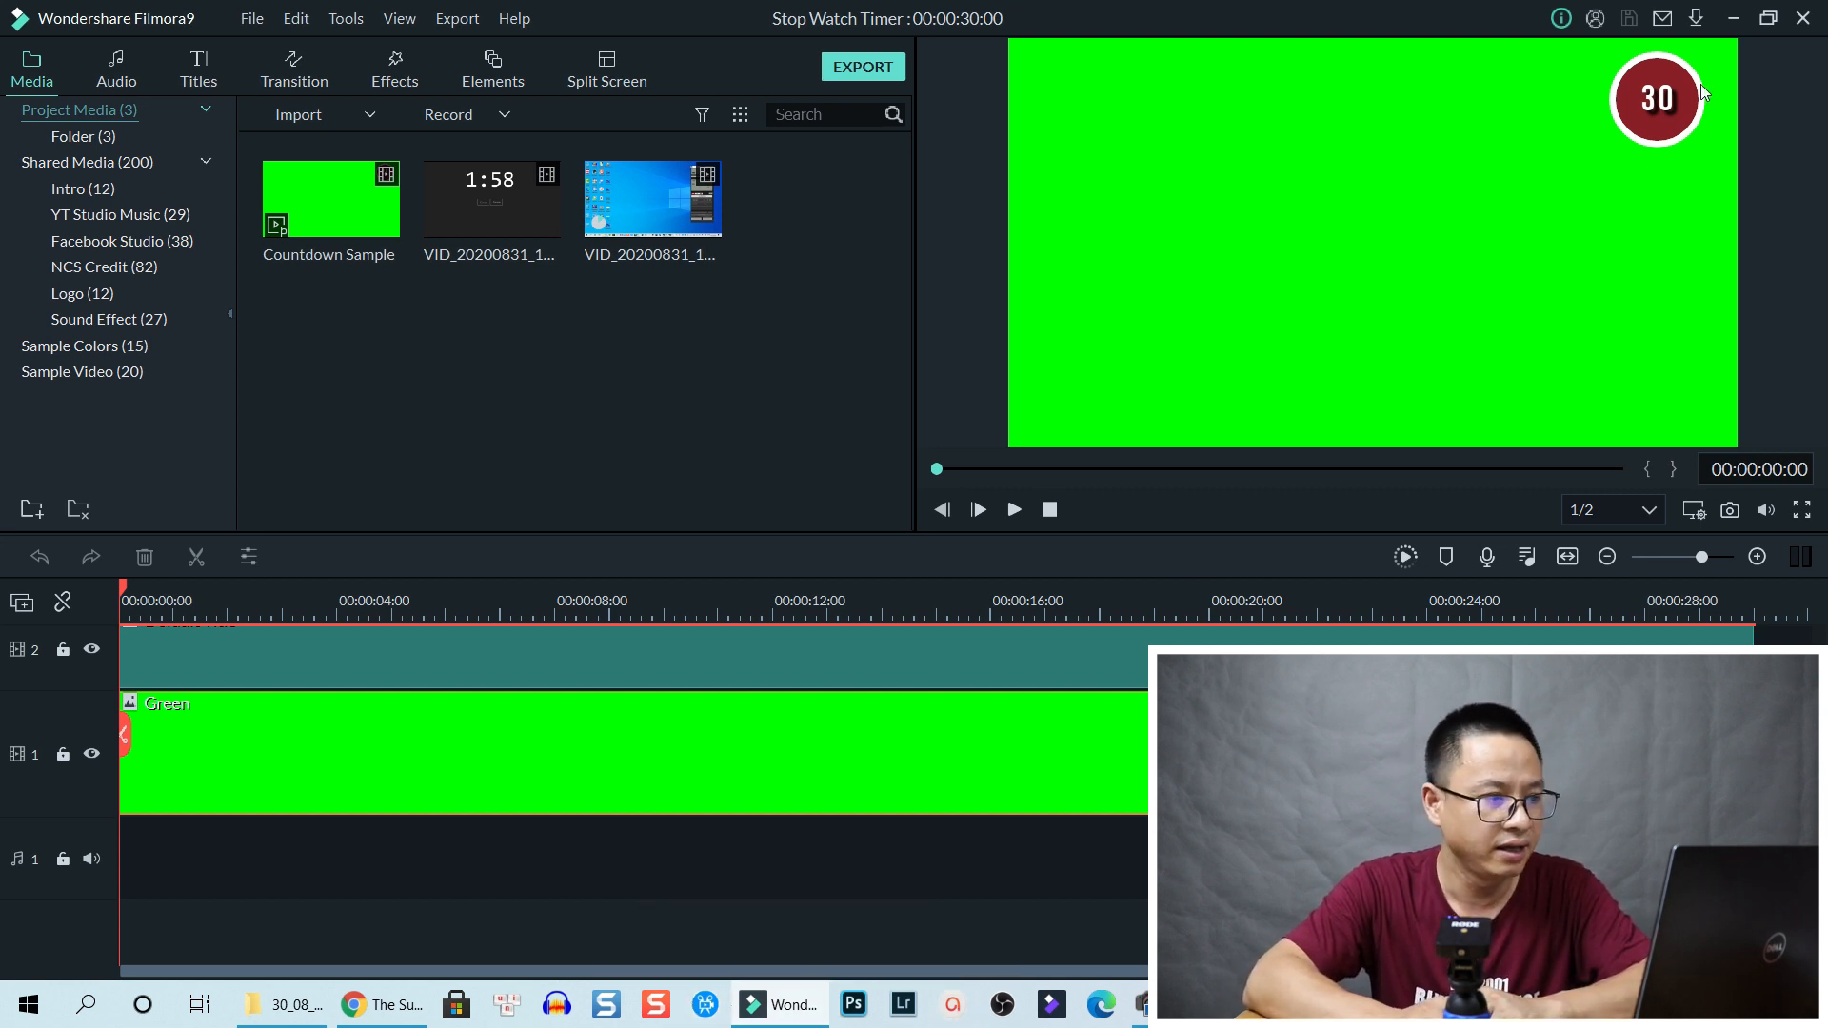
Return to the countdown page and frame a Snagit video capture region of about 1142 x 506 pixels around the timer
left_click(1737, 18)
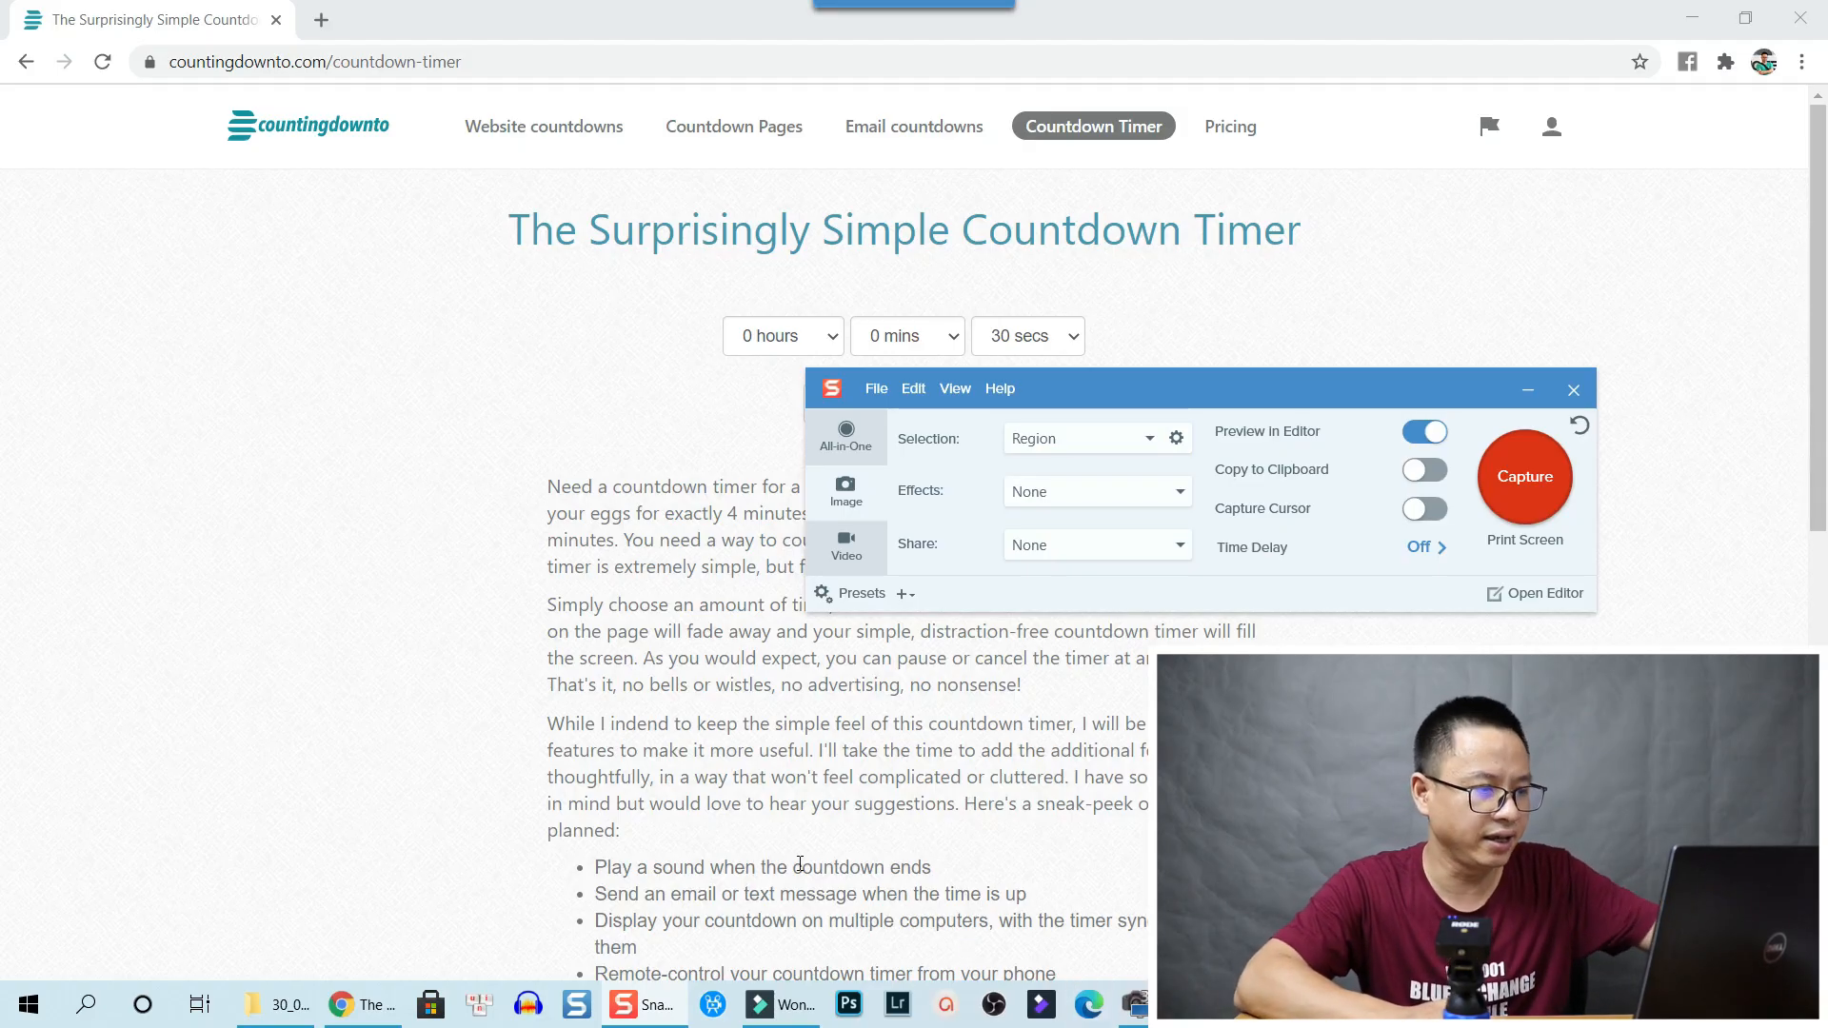
left_click(848, 548)
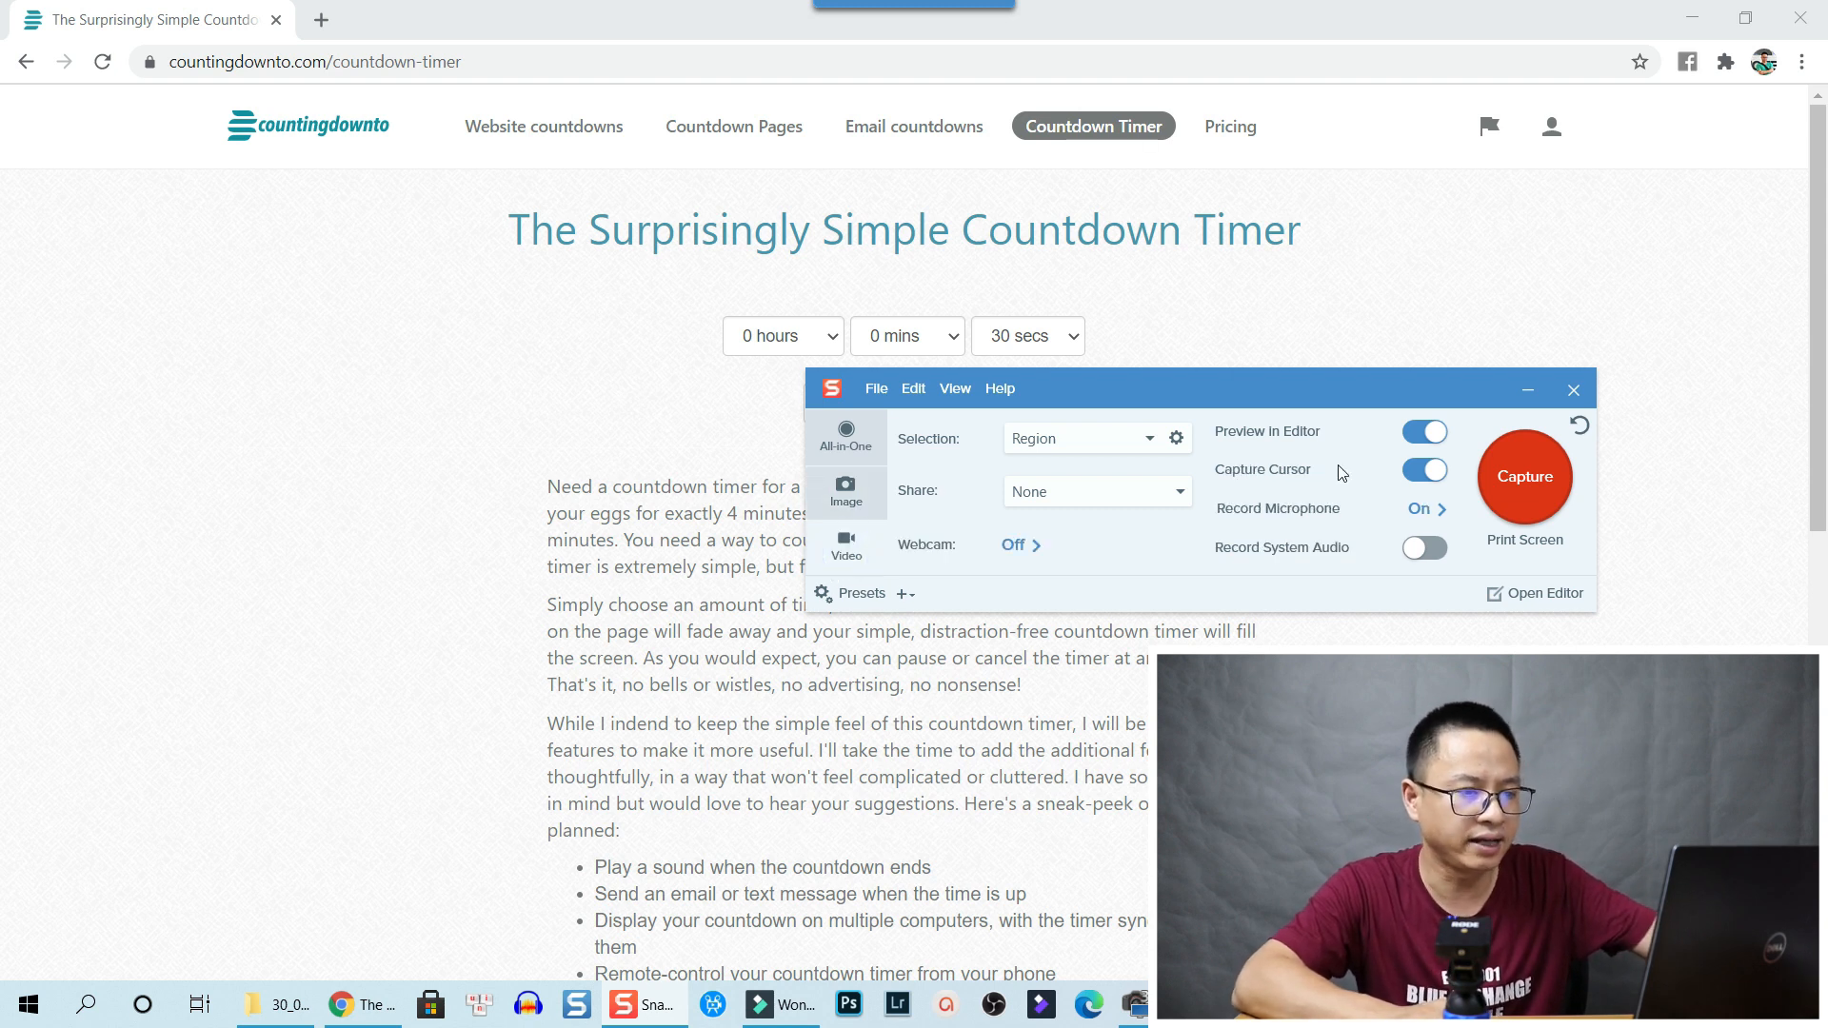
left_click(1535, 480)
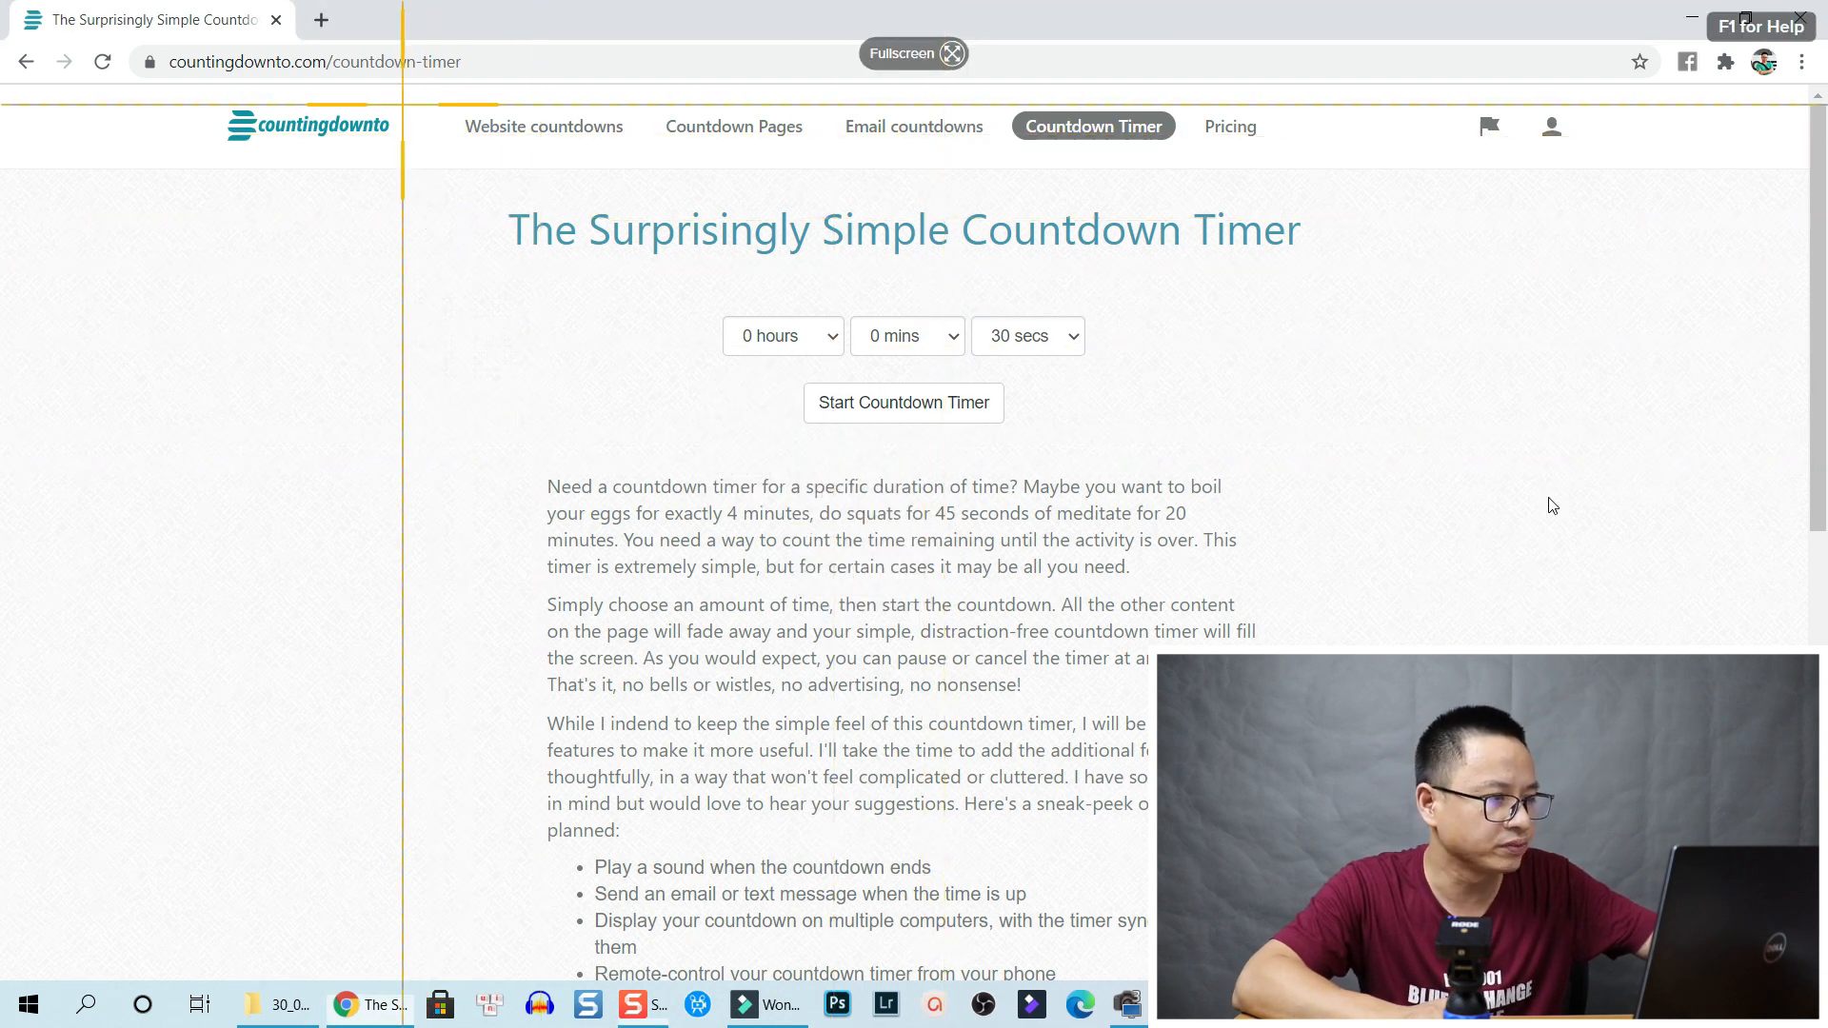
left_click_drag(387, 148, 1475, 629)
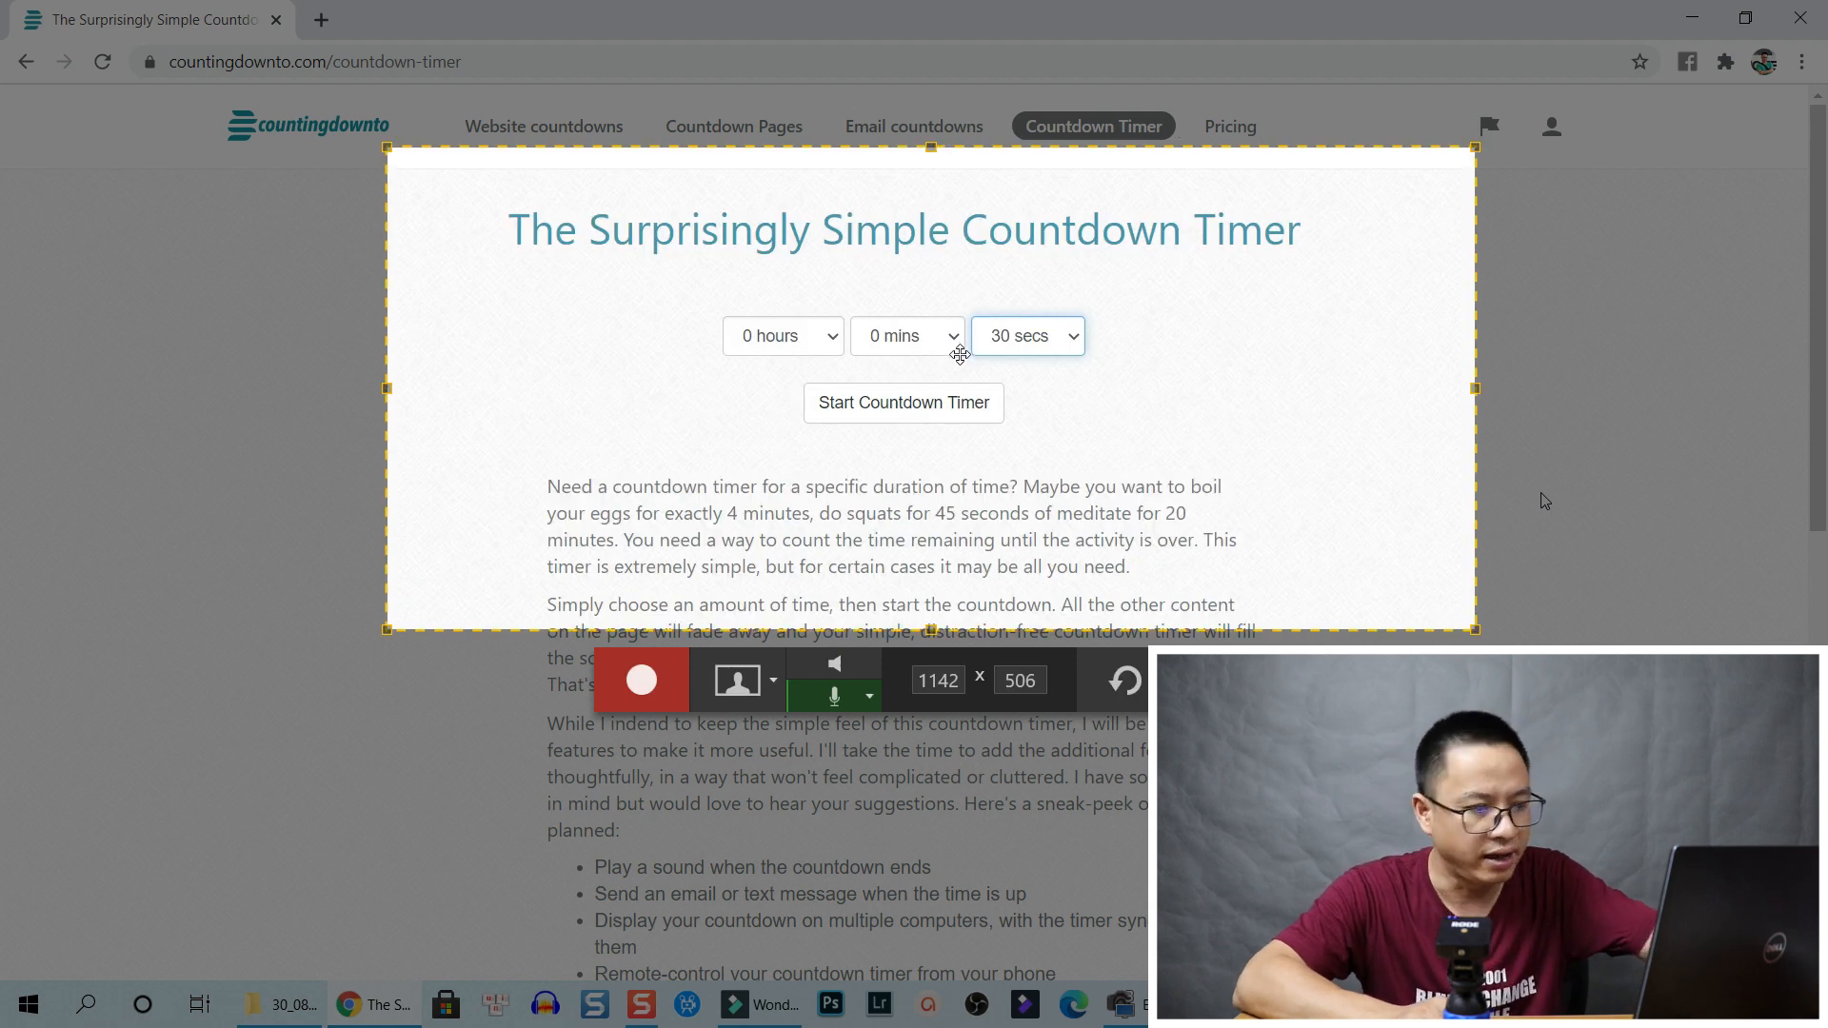
Turn off microphone recording and record the full 30-second countdown, stopping the capture once the timer has run out
left_click(835, 709)
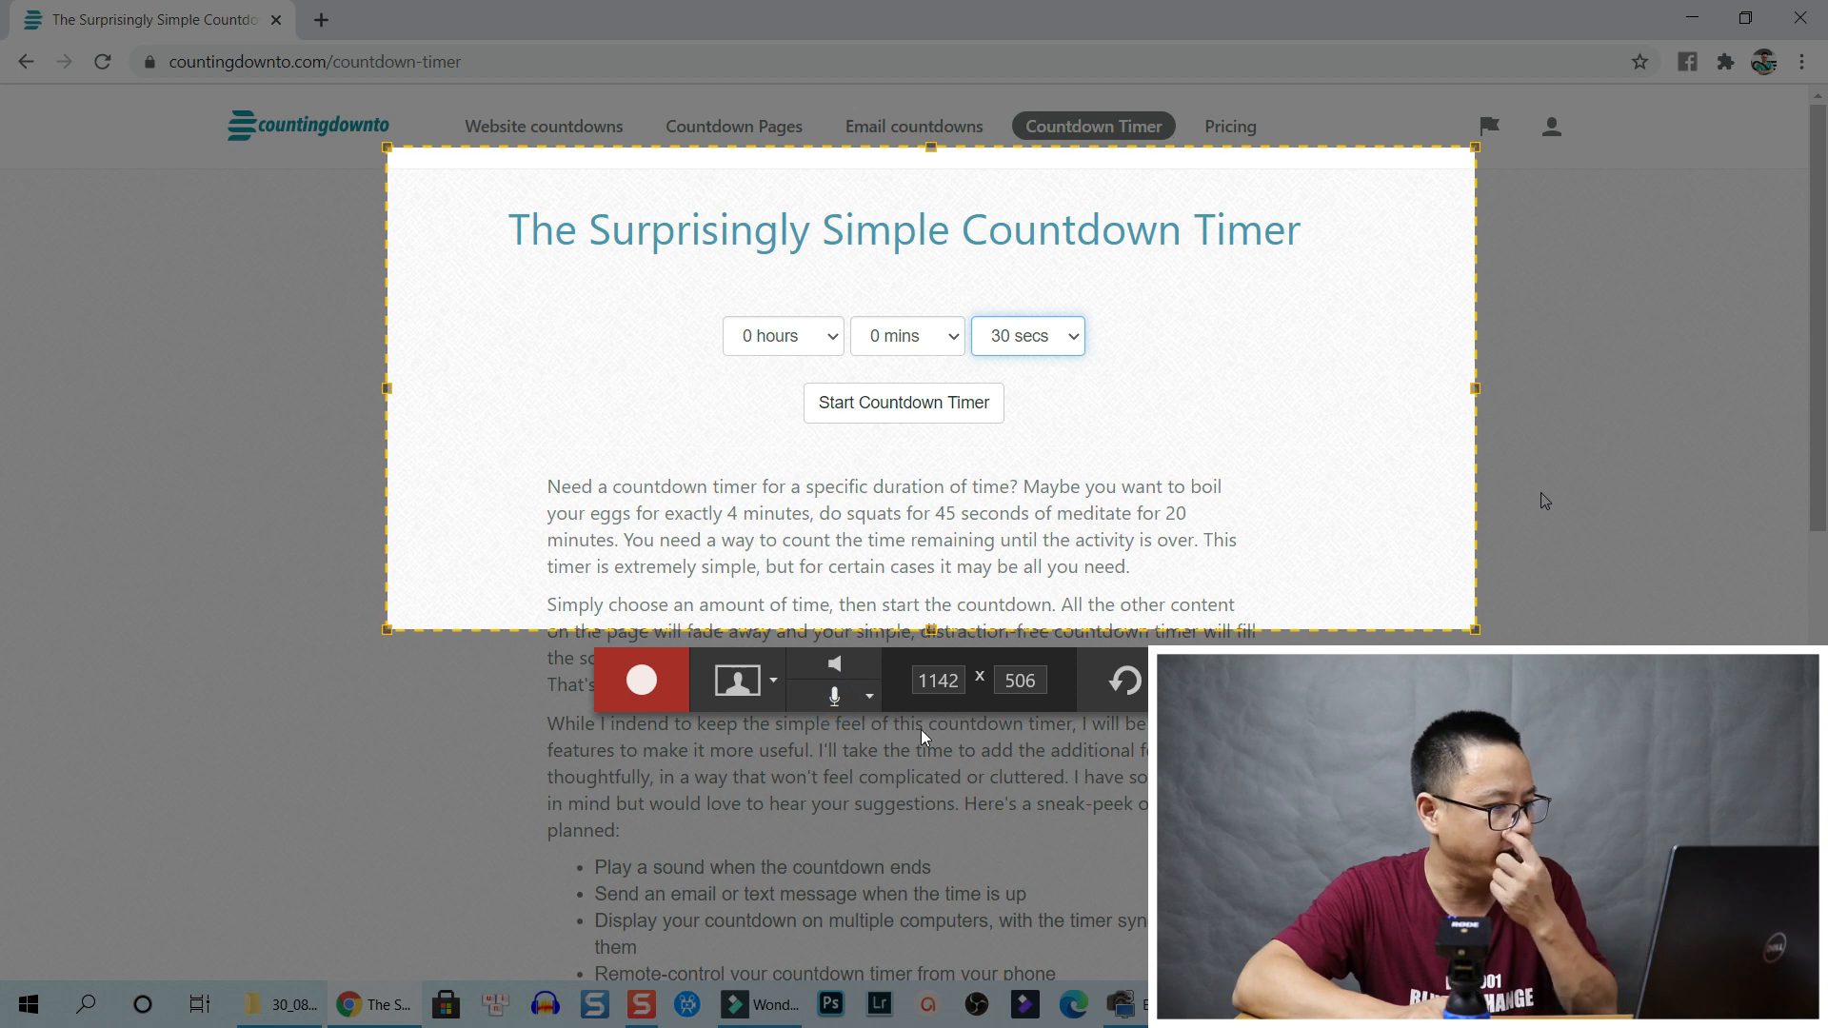
left_click(651, 688)
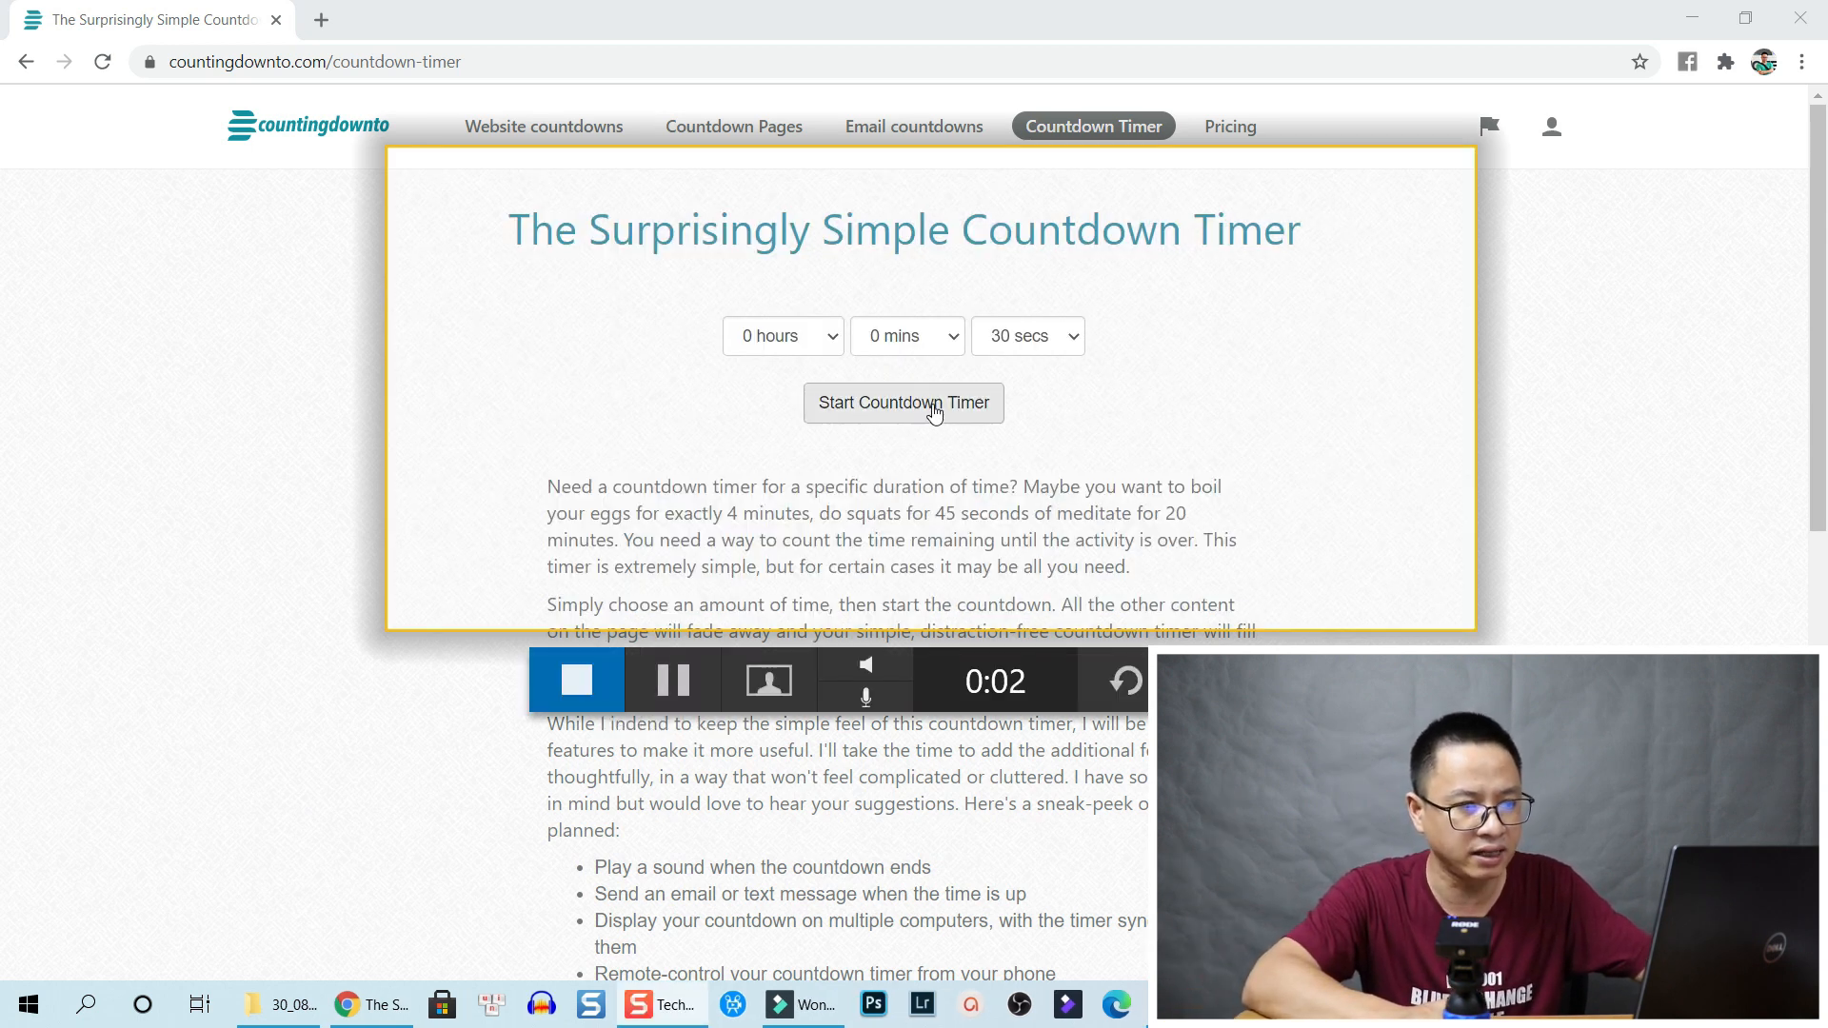
left_click(877, 404)
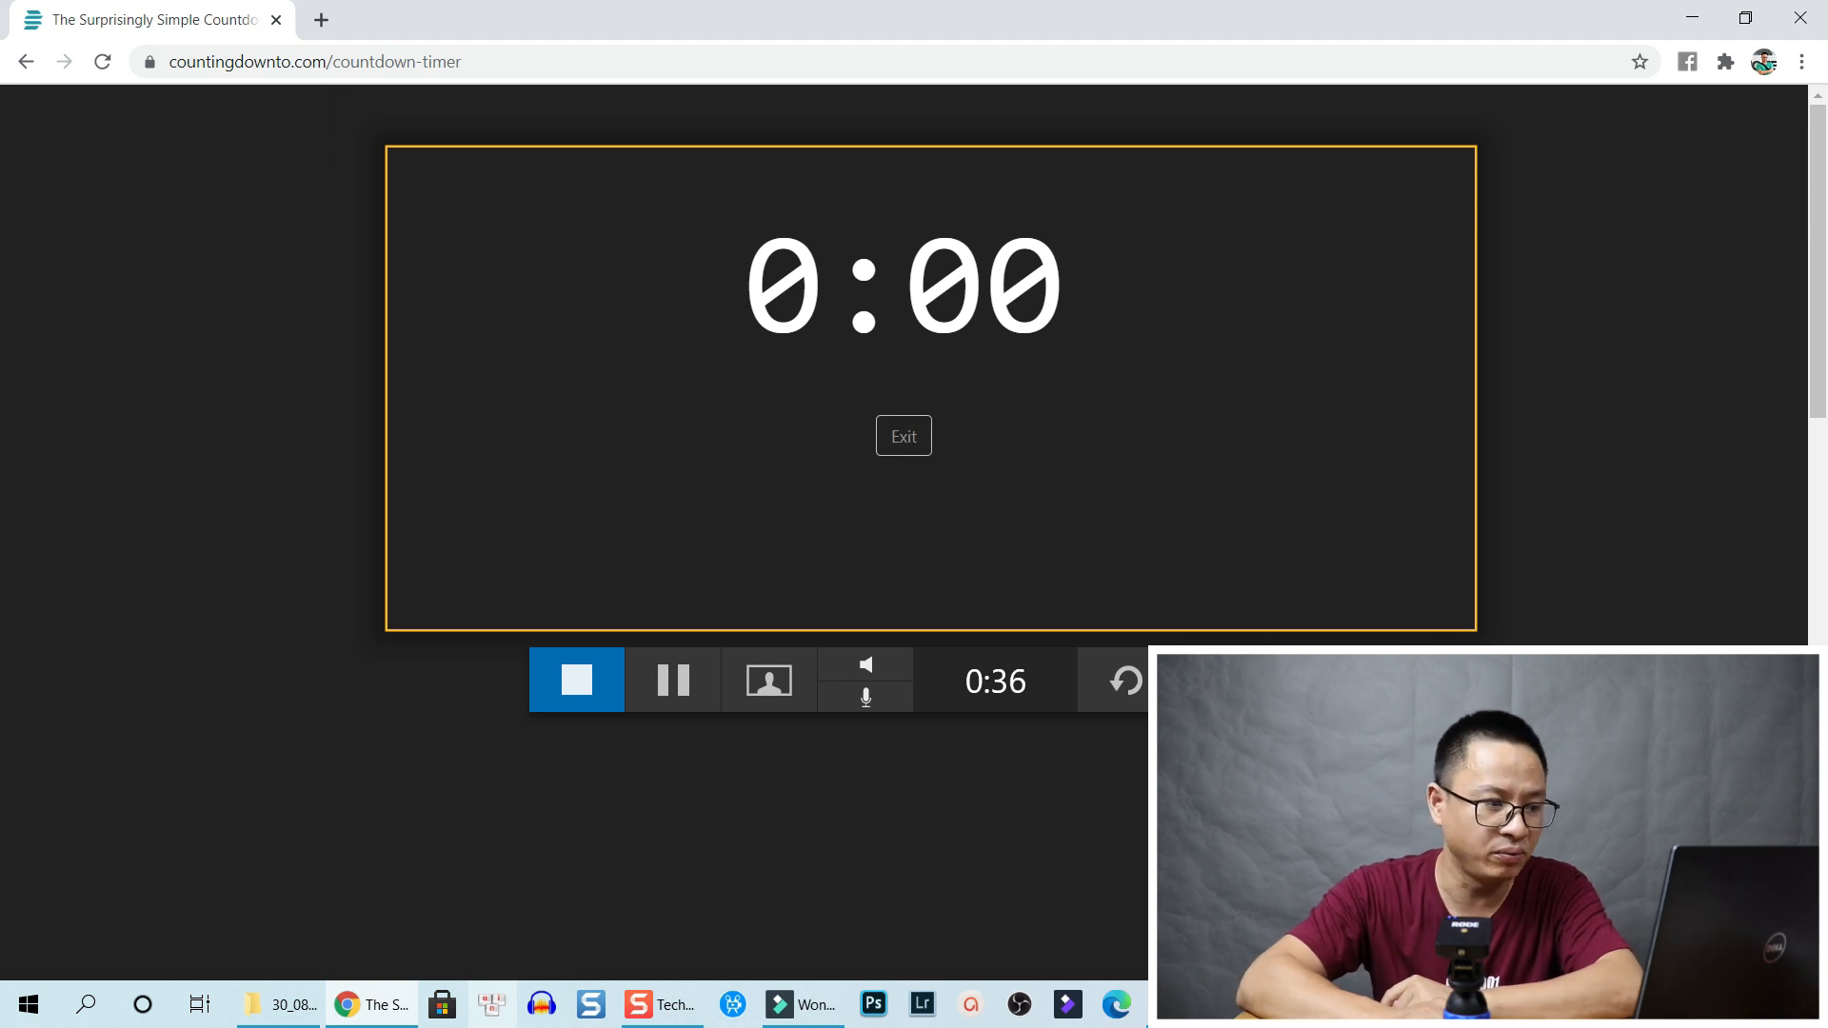
left_click(581, 683)
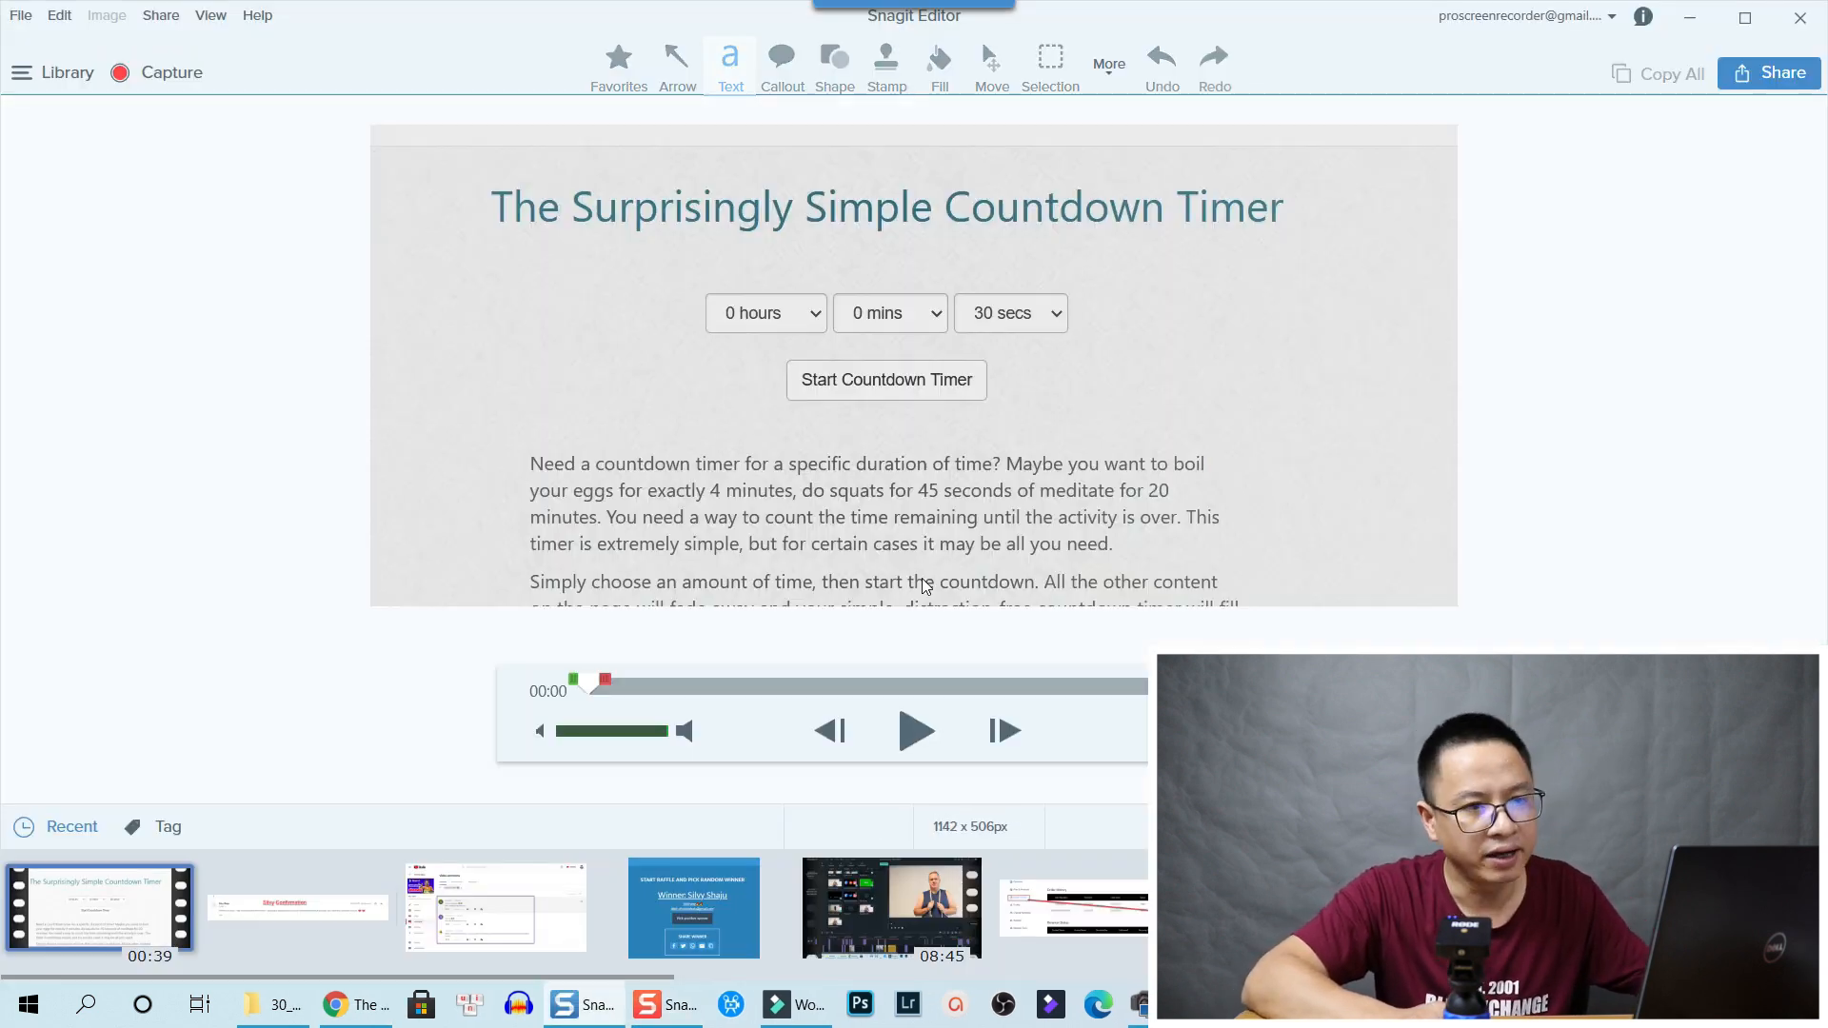
Save the recording to the Desktop as the MP4 file 2020-08-31_19-44-09.mp4
left_click(1771, 73)
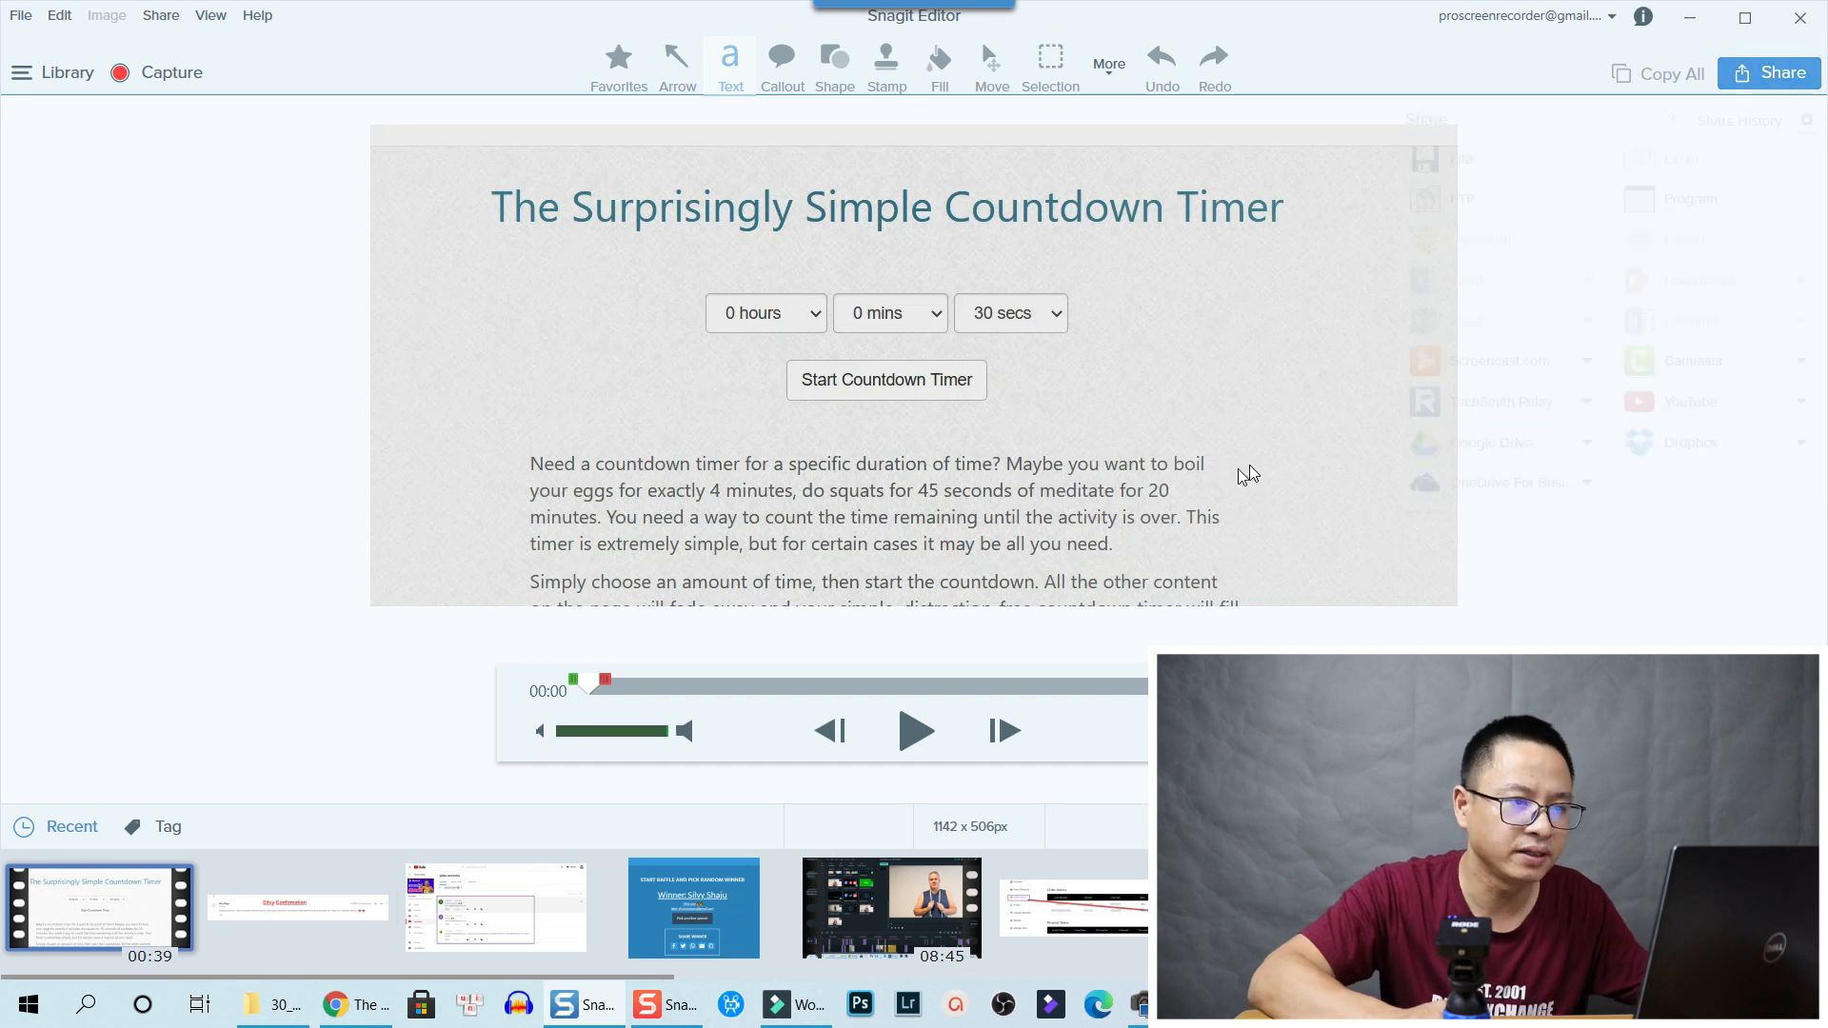
left_click(1452, 160)
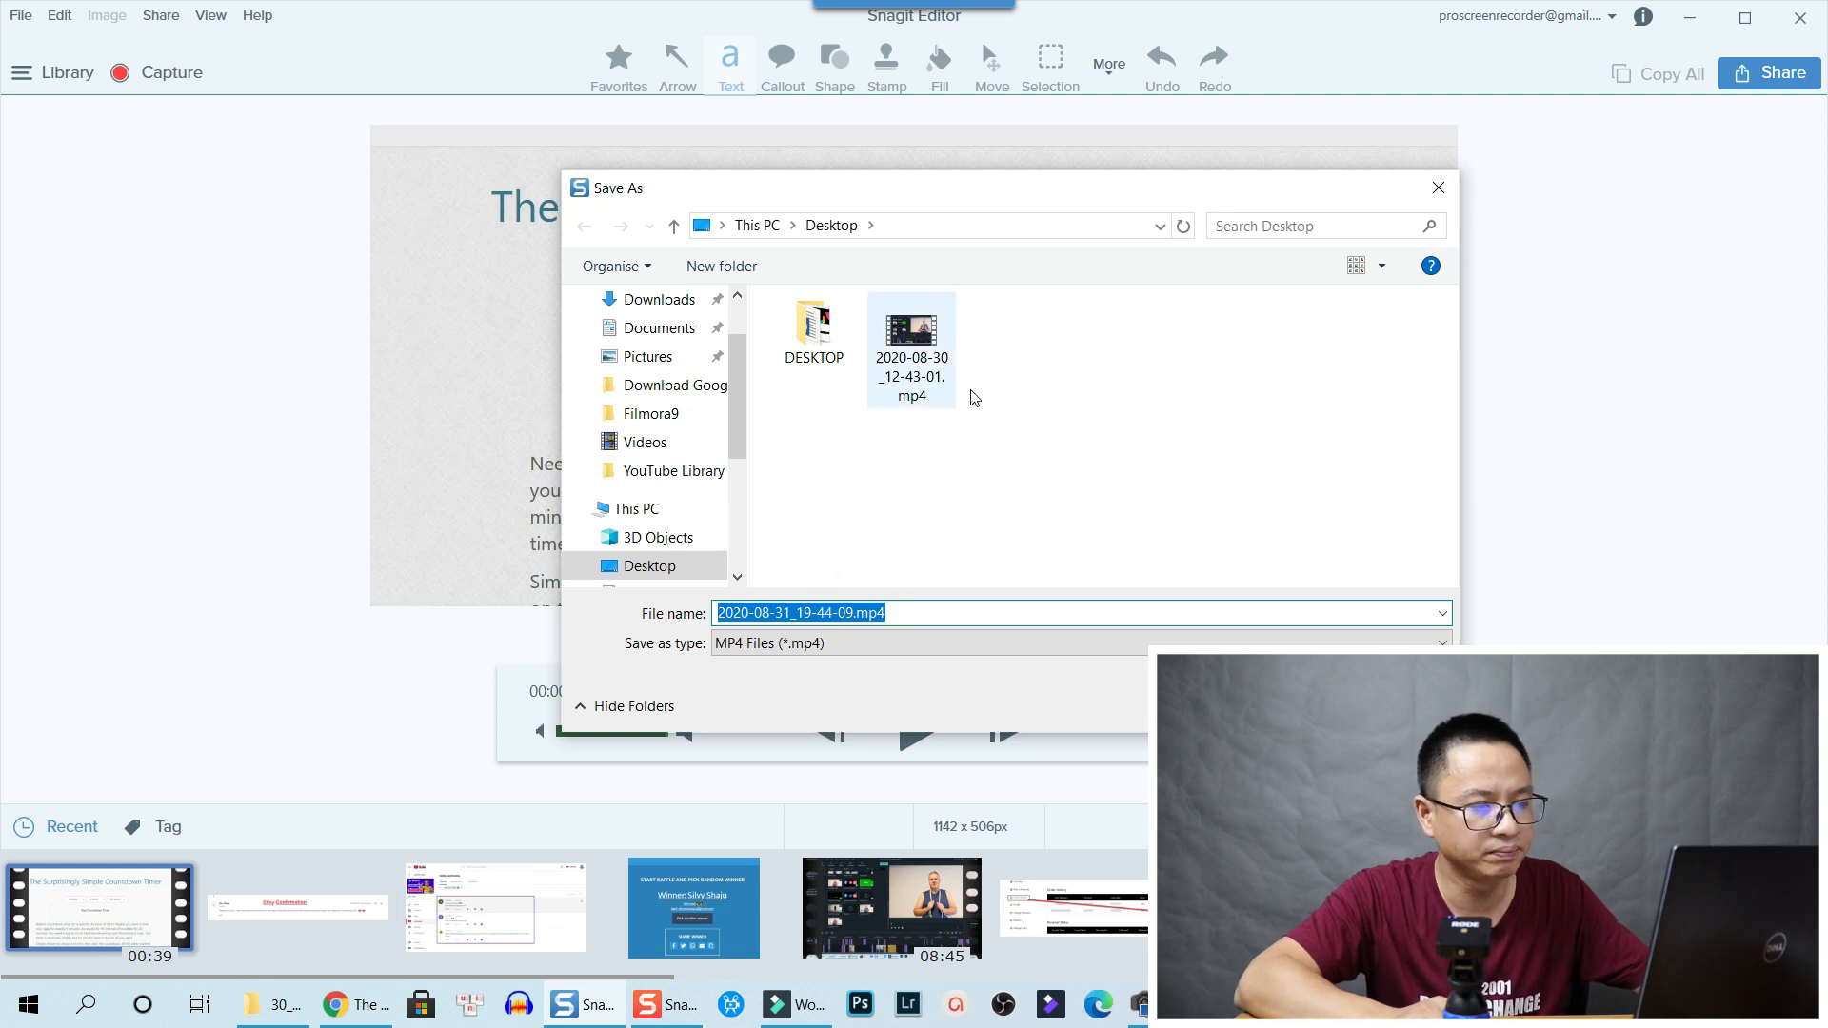
key("Return")
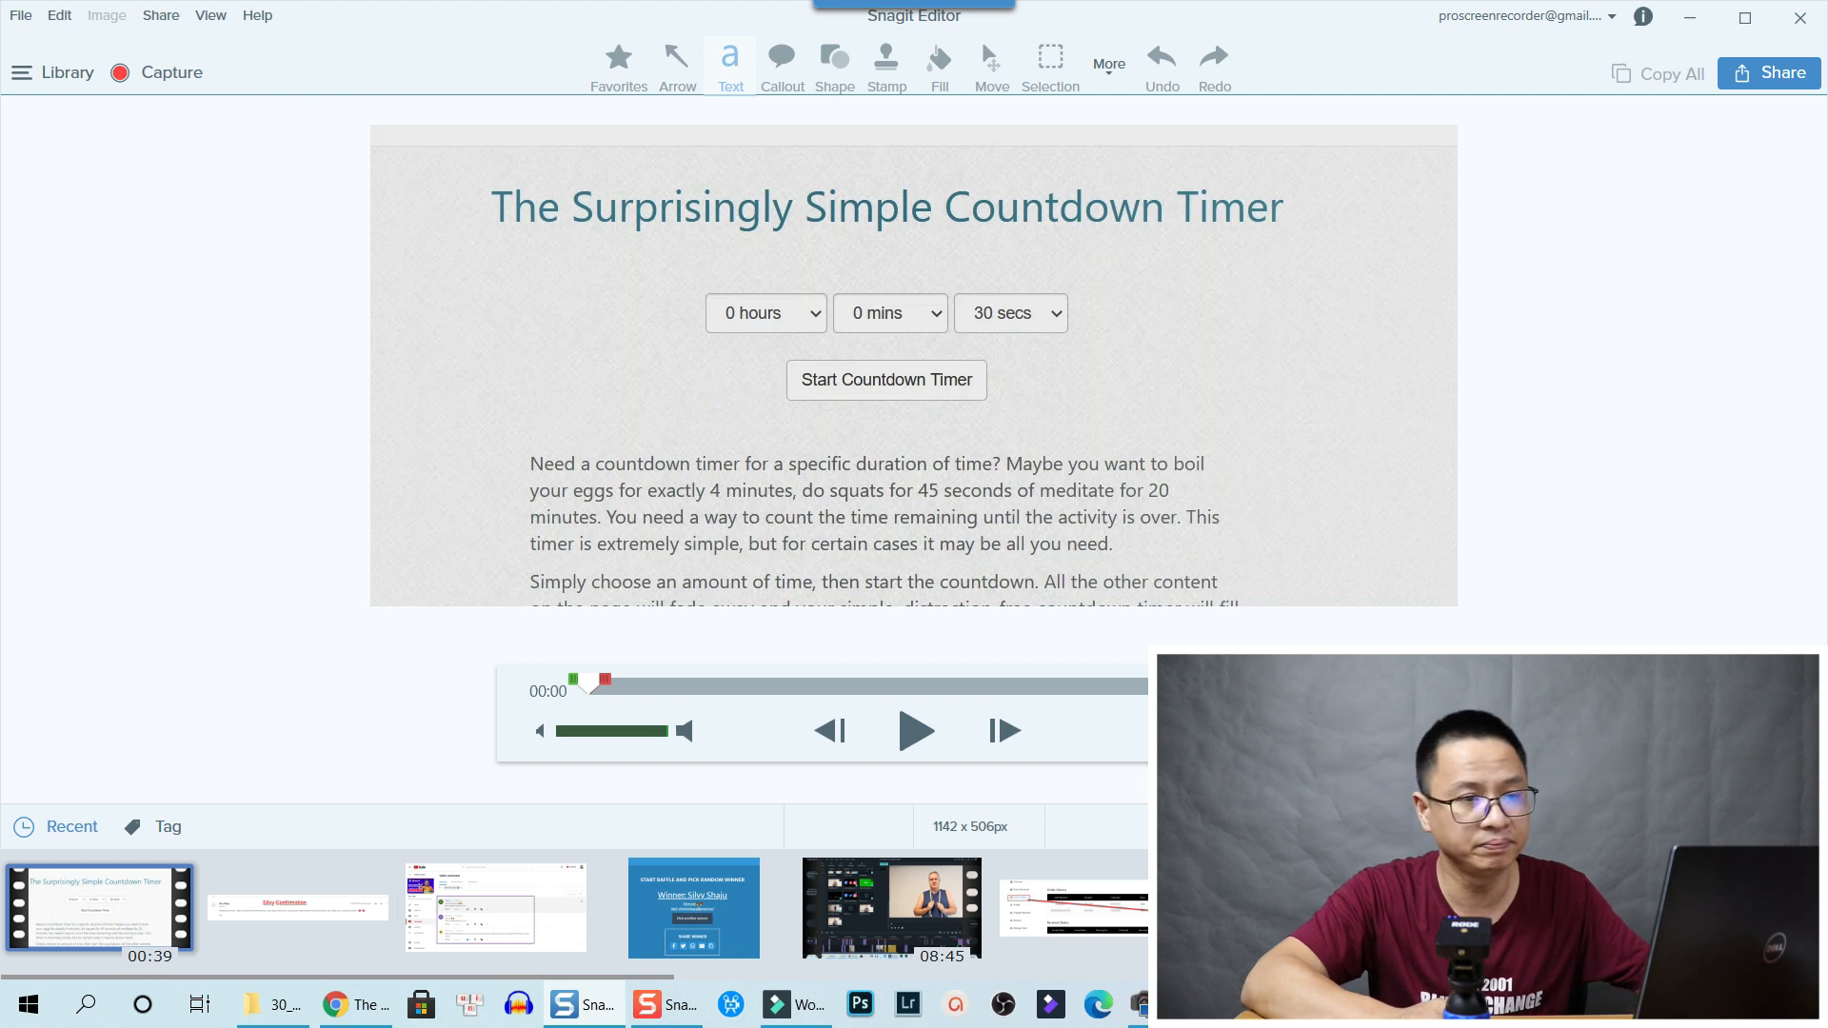
Close the Snagit Editor, the capture window and the docked capture widget
left_click(1801, 17)
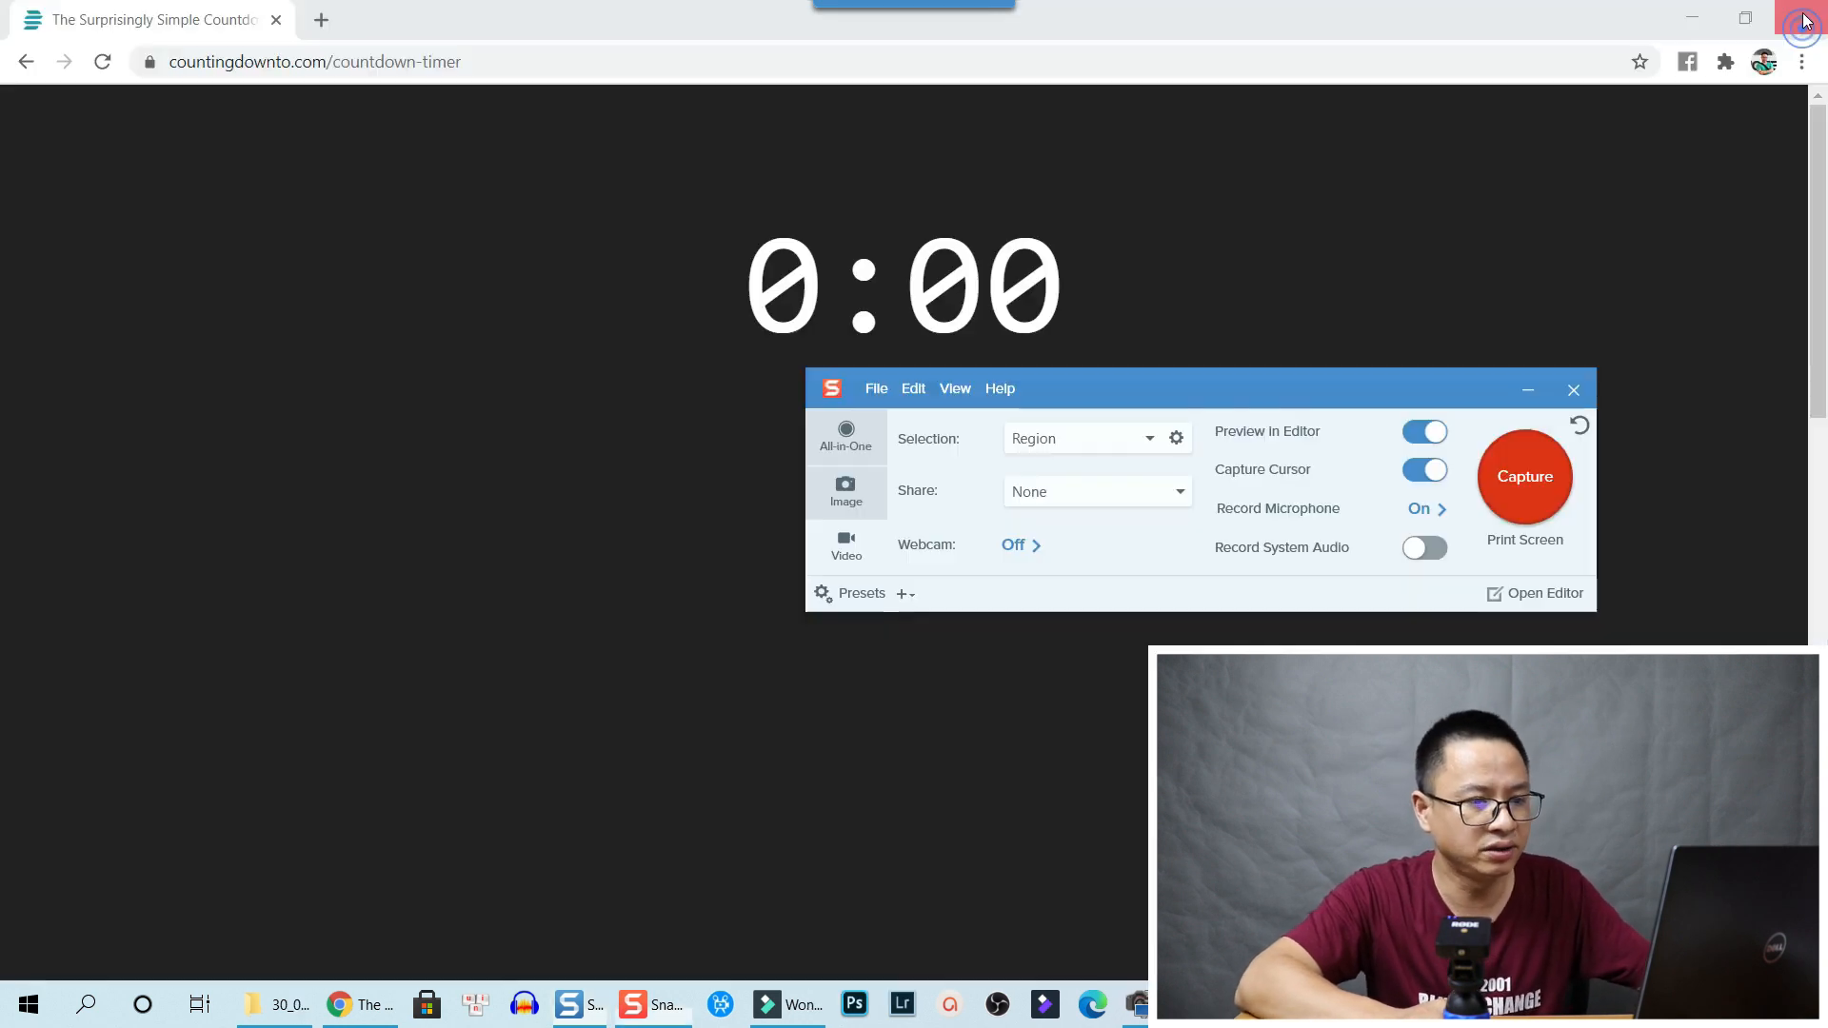
left_click(1580, 387)
mouse_move(994, 8)
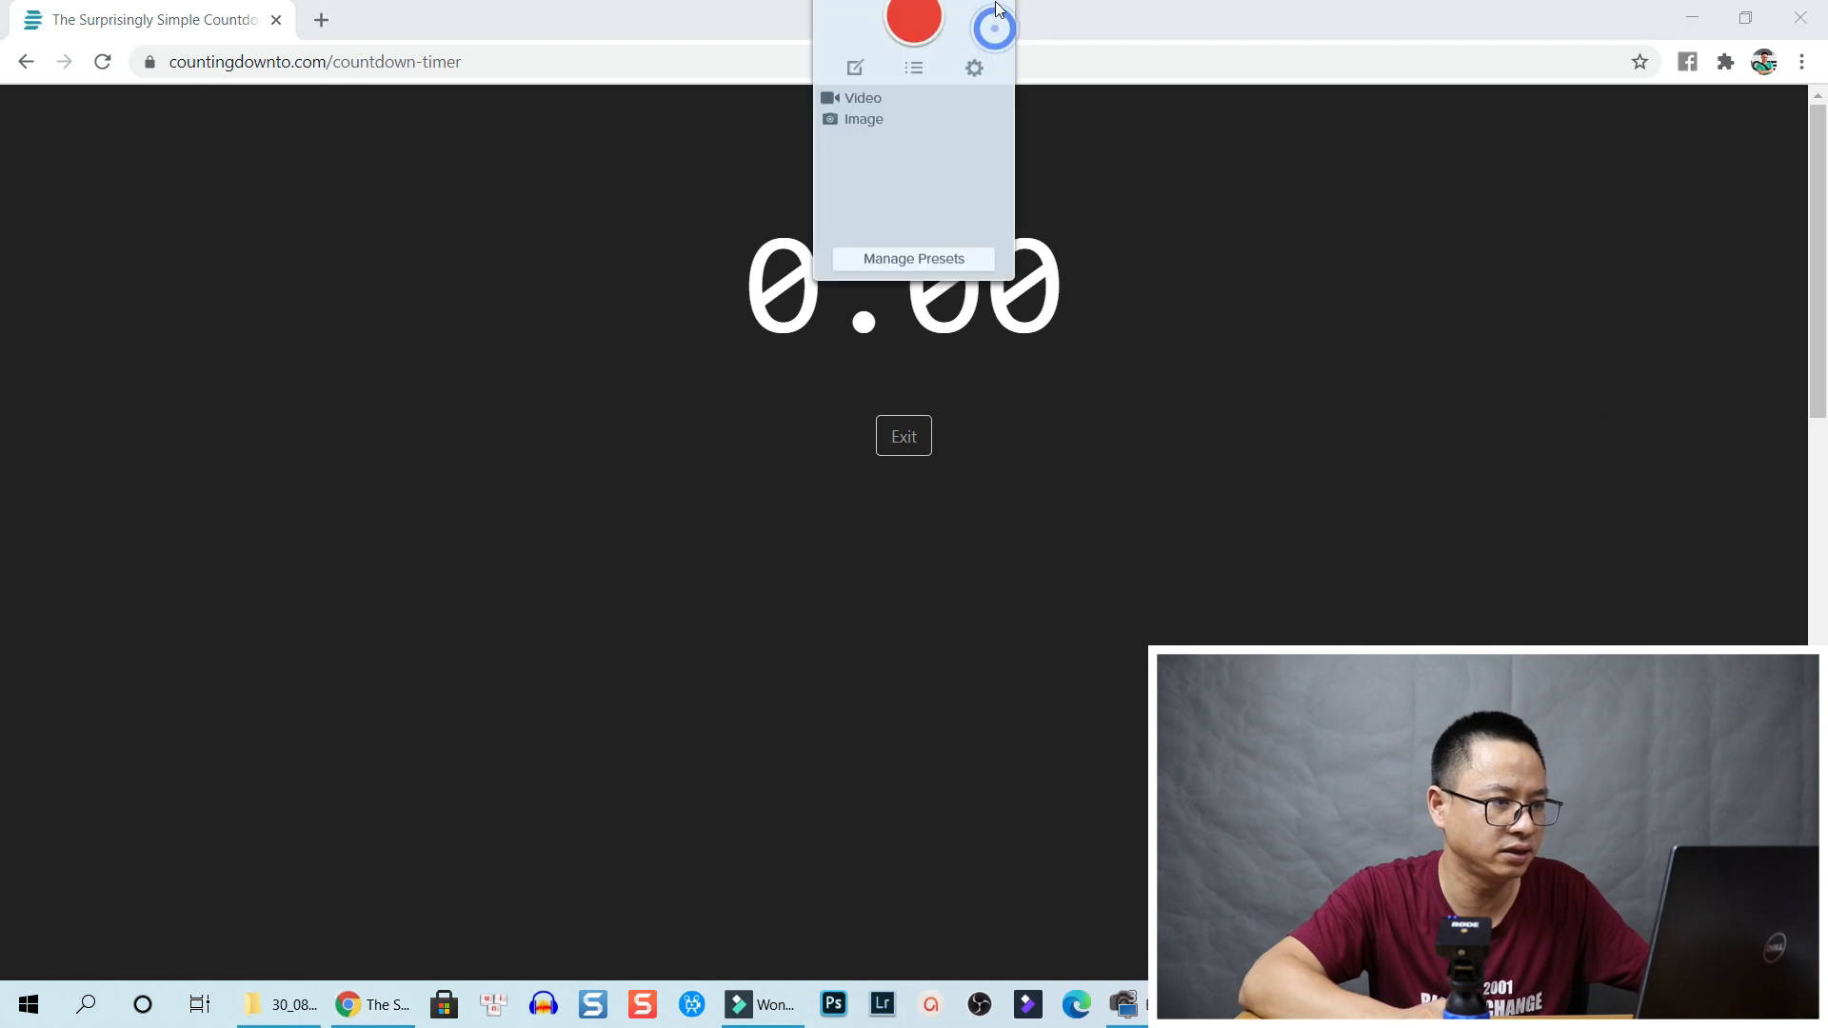
left_click(977, 83)
left_click(895, 174)
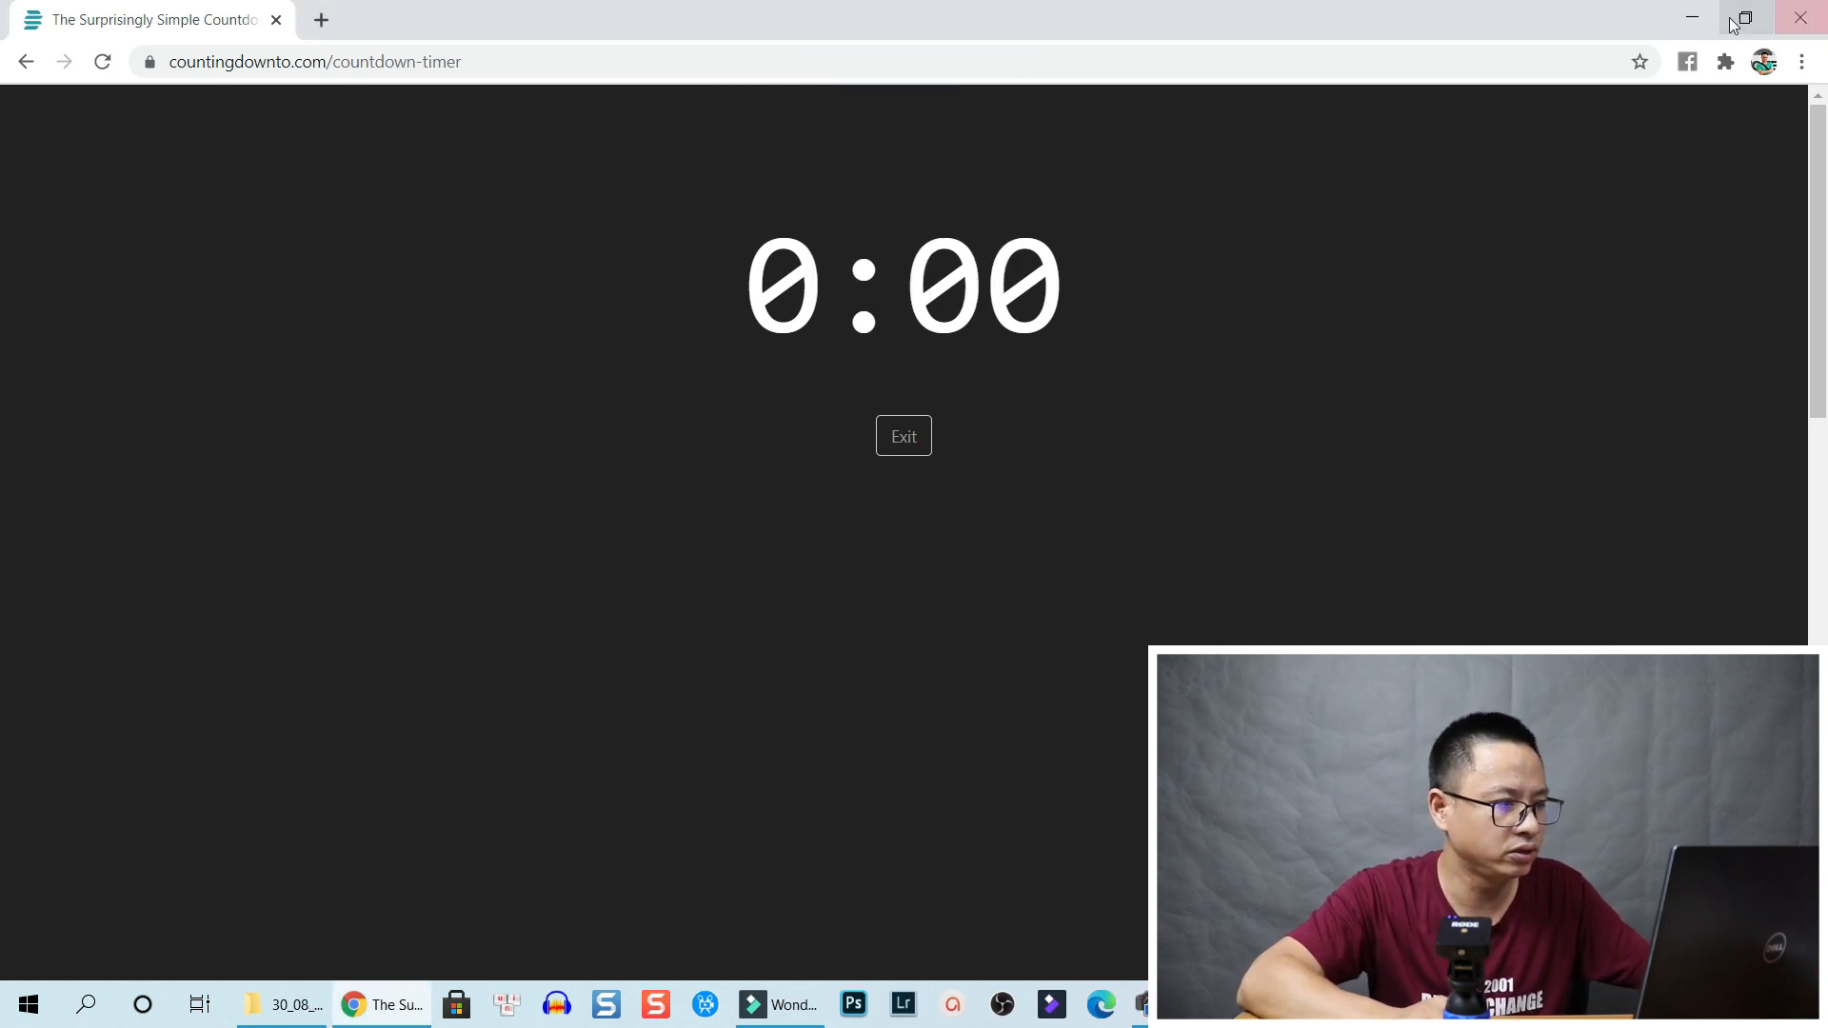
Locate the saved recording on the desktop and return to Wondershare Filmora9 to view the countdown project's title tracks
left_click(1692, 18)
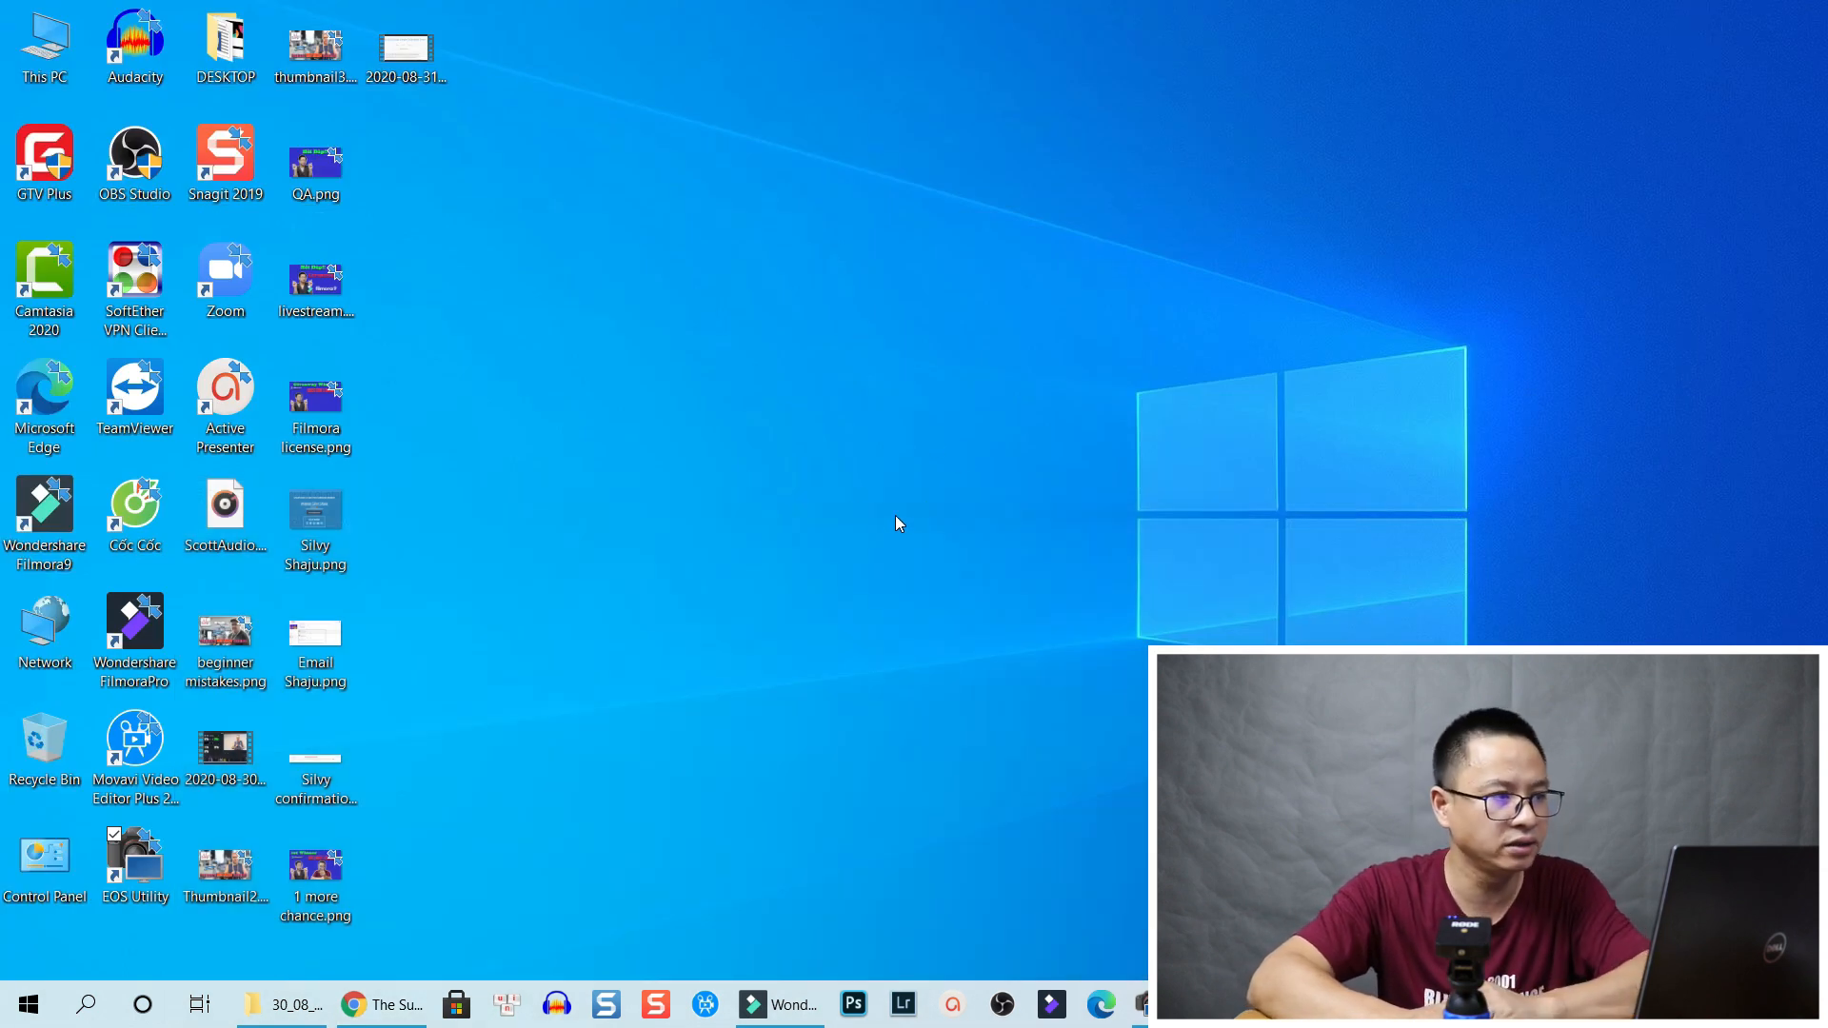
left_click(406, 47)
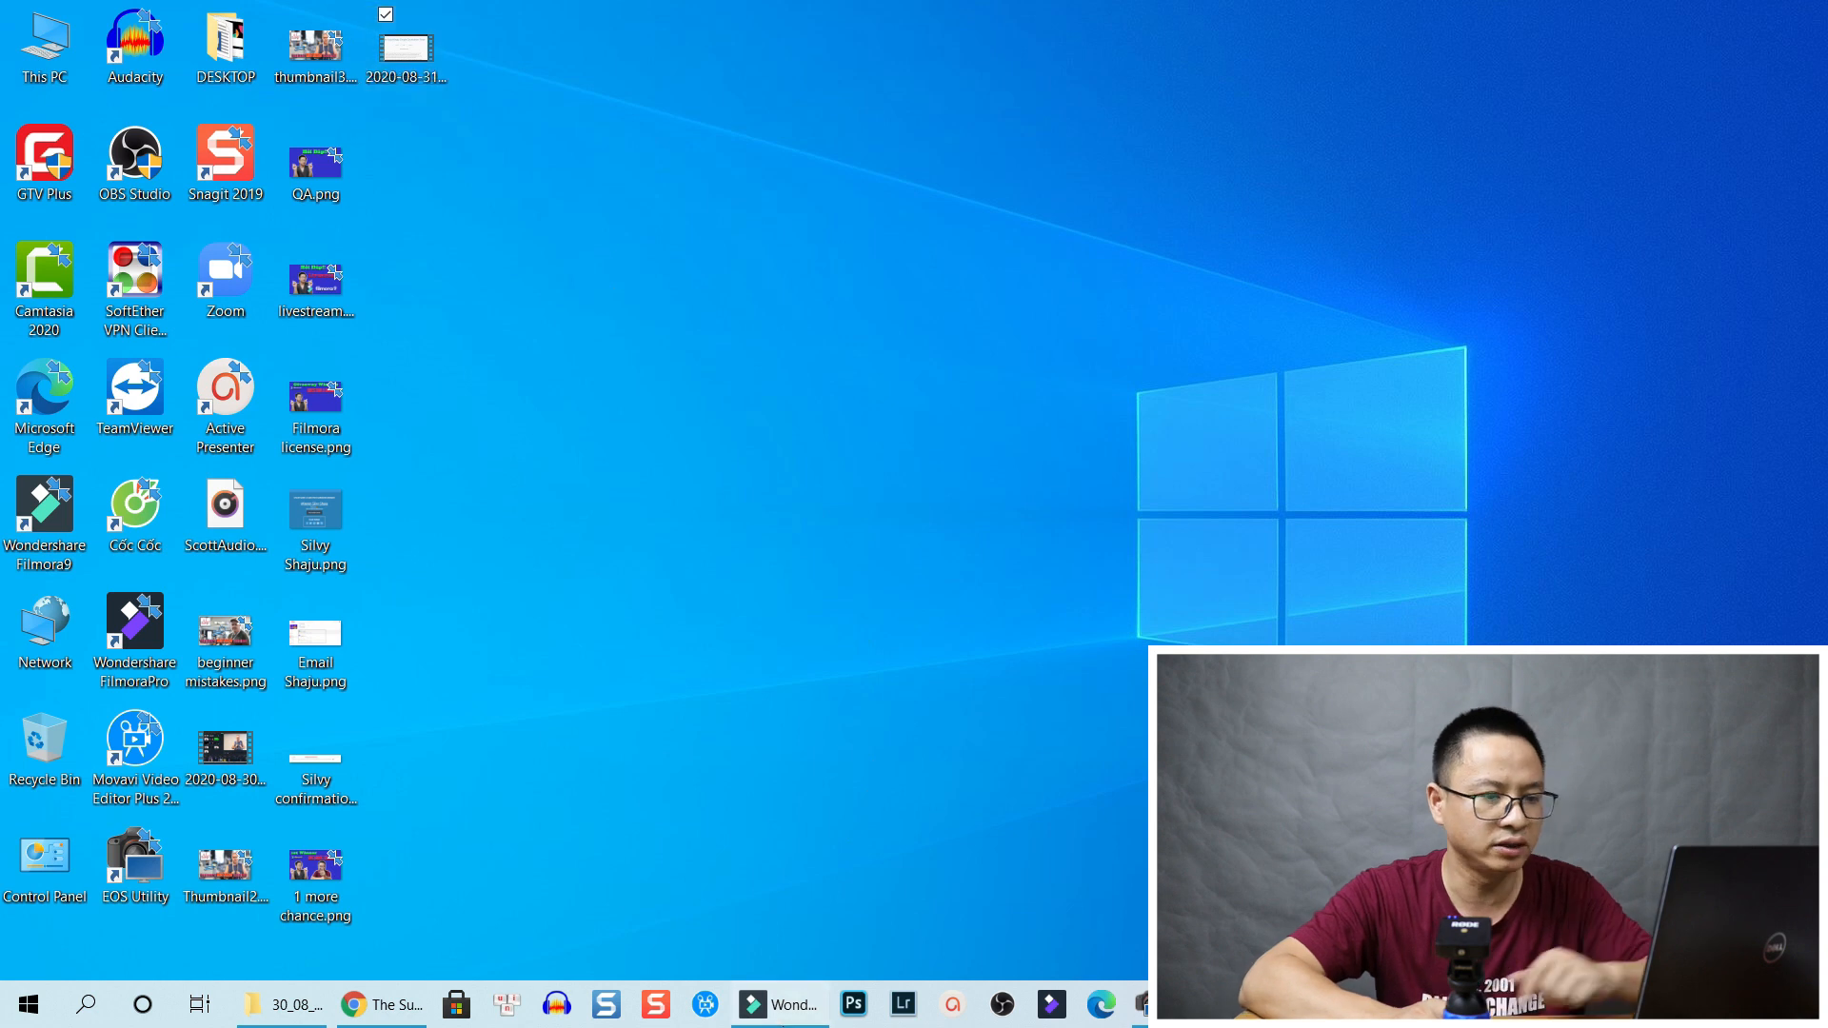
left_click(779, 1005)
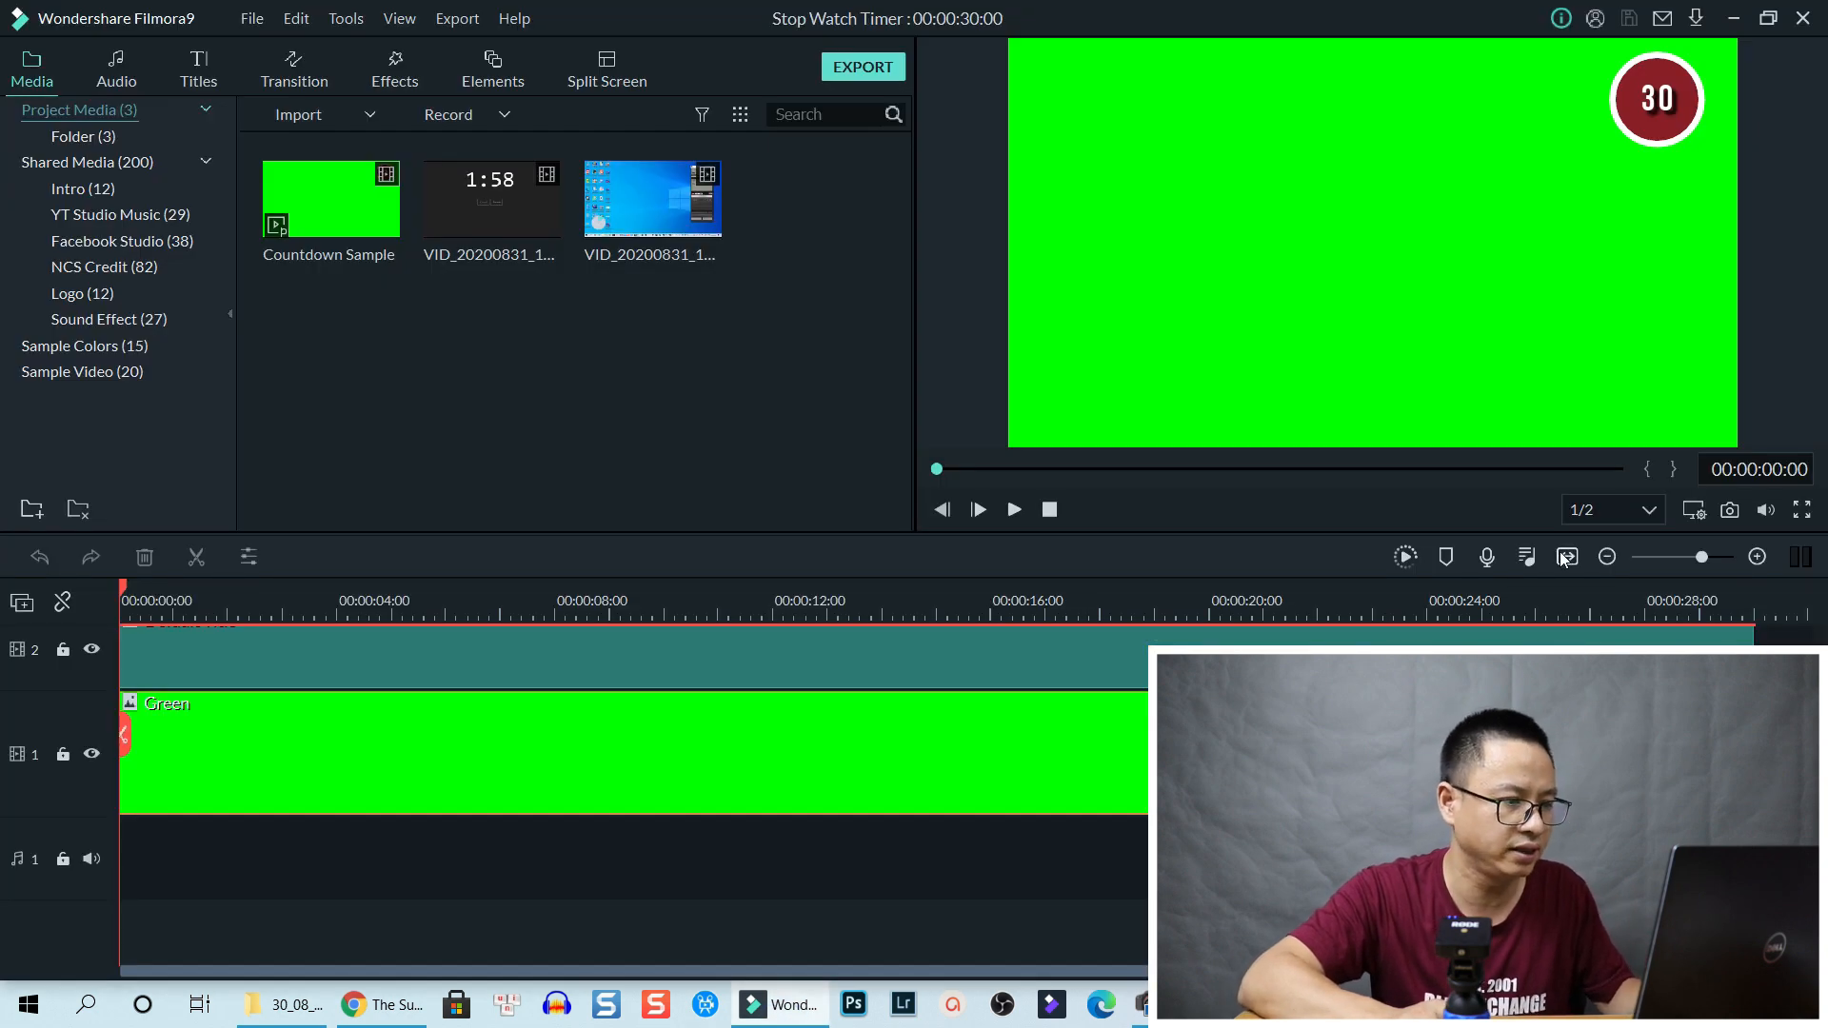
scroll(969, 772, "up", 3)
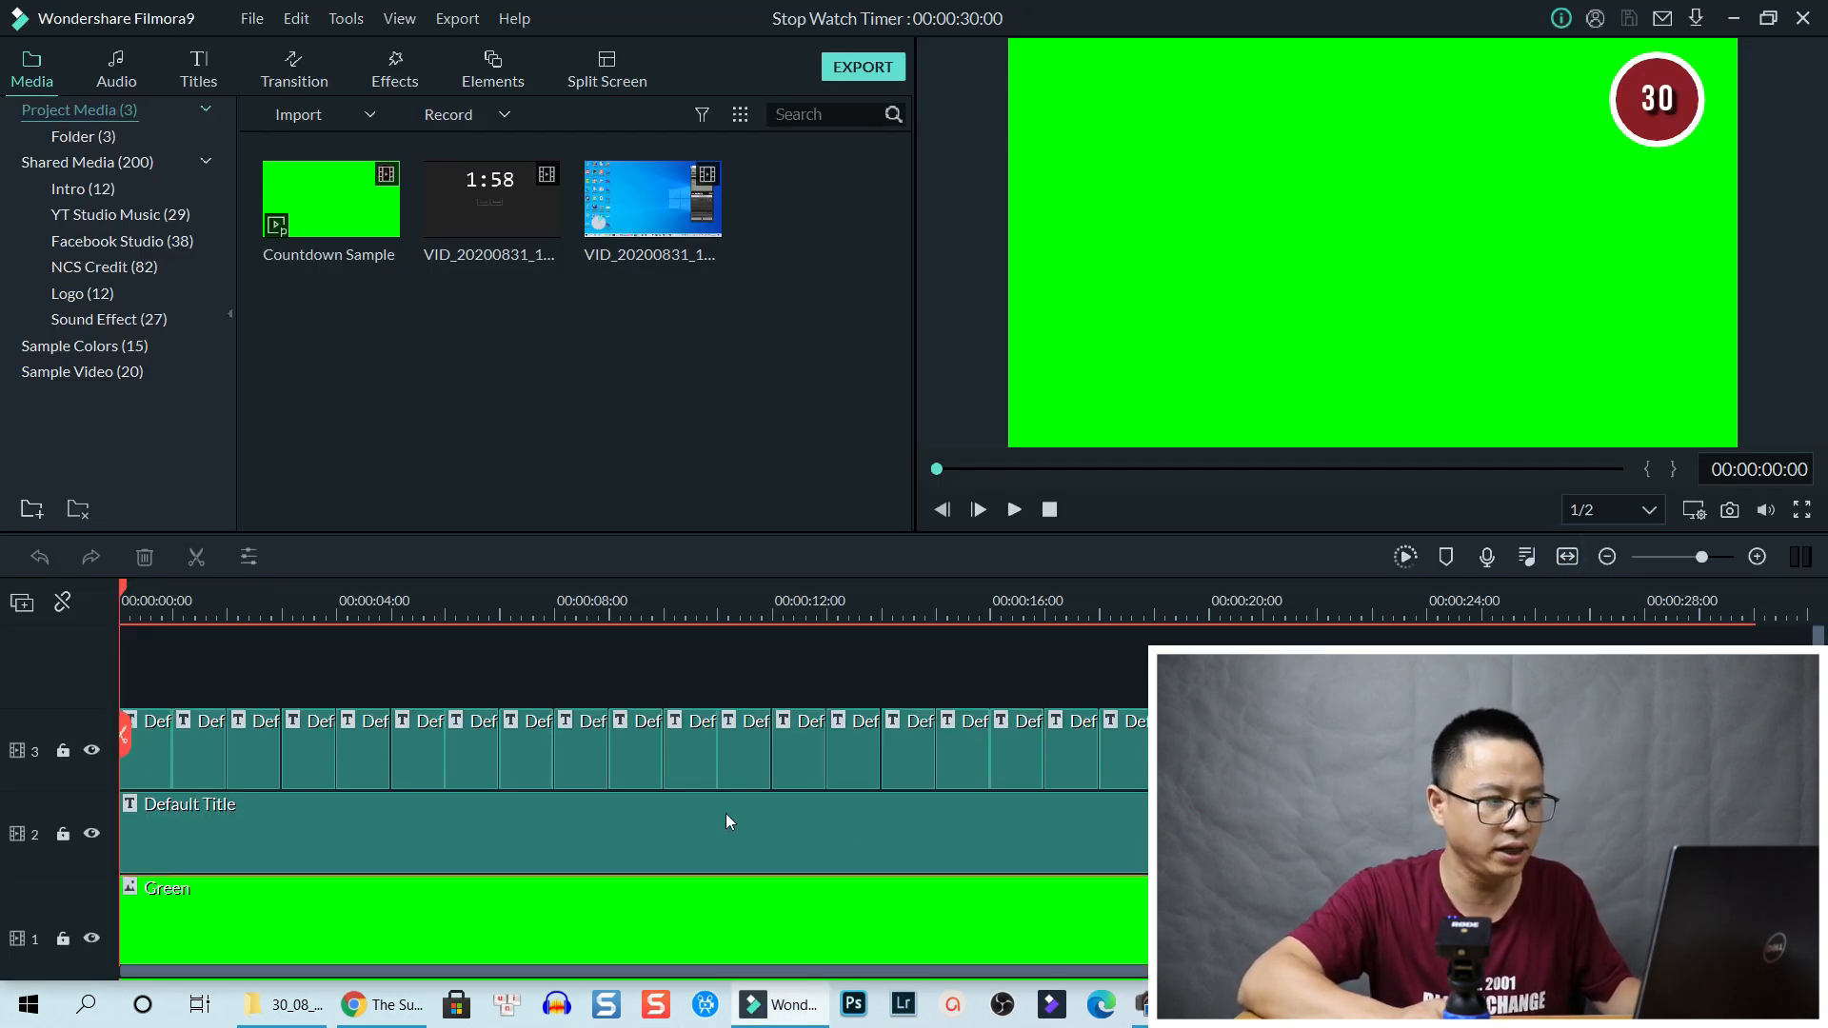
Delete all clips from the countdown project's timeline, including the title tracks and the green background
scroll(728, 830, "down", 1)
scroll(748, 809, "up", 1)
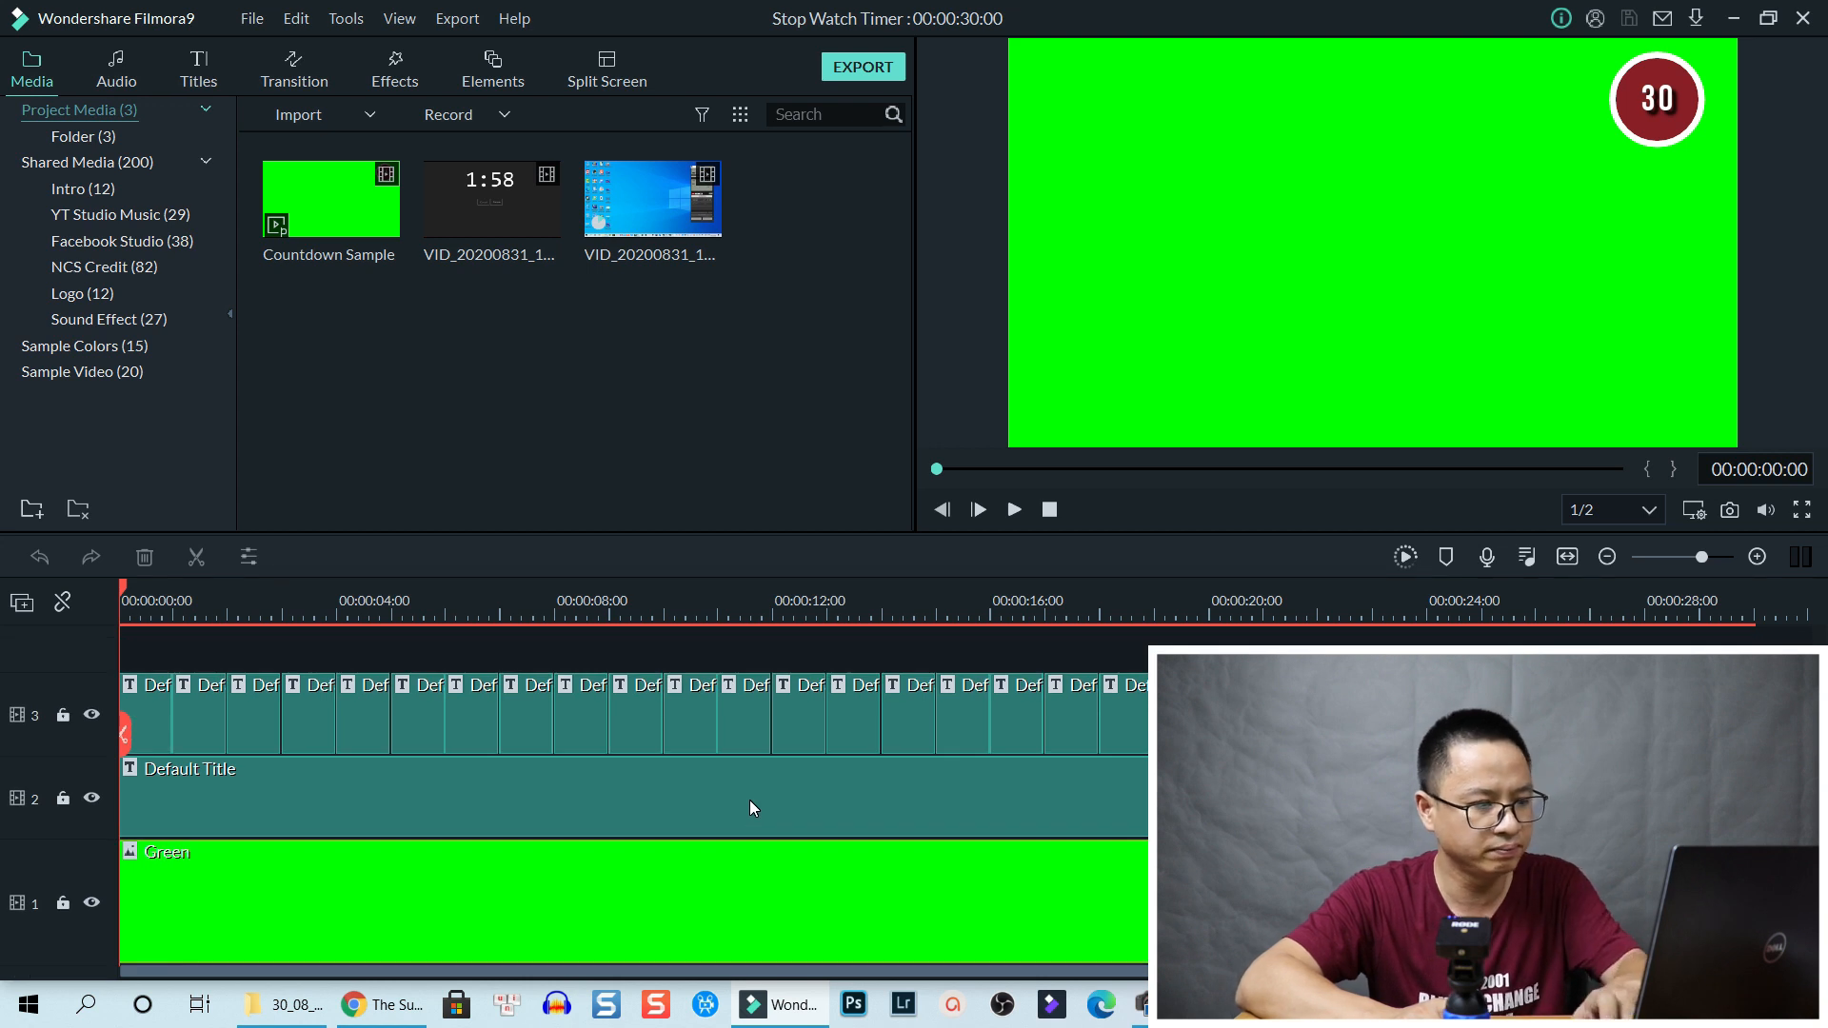
key("ctrl+a")
key("Delete")
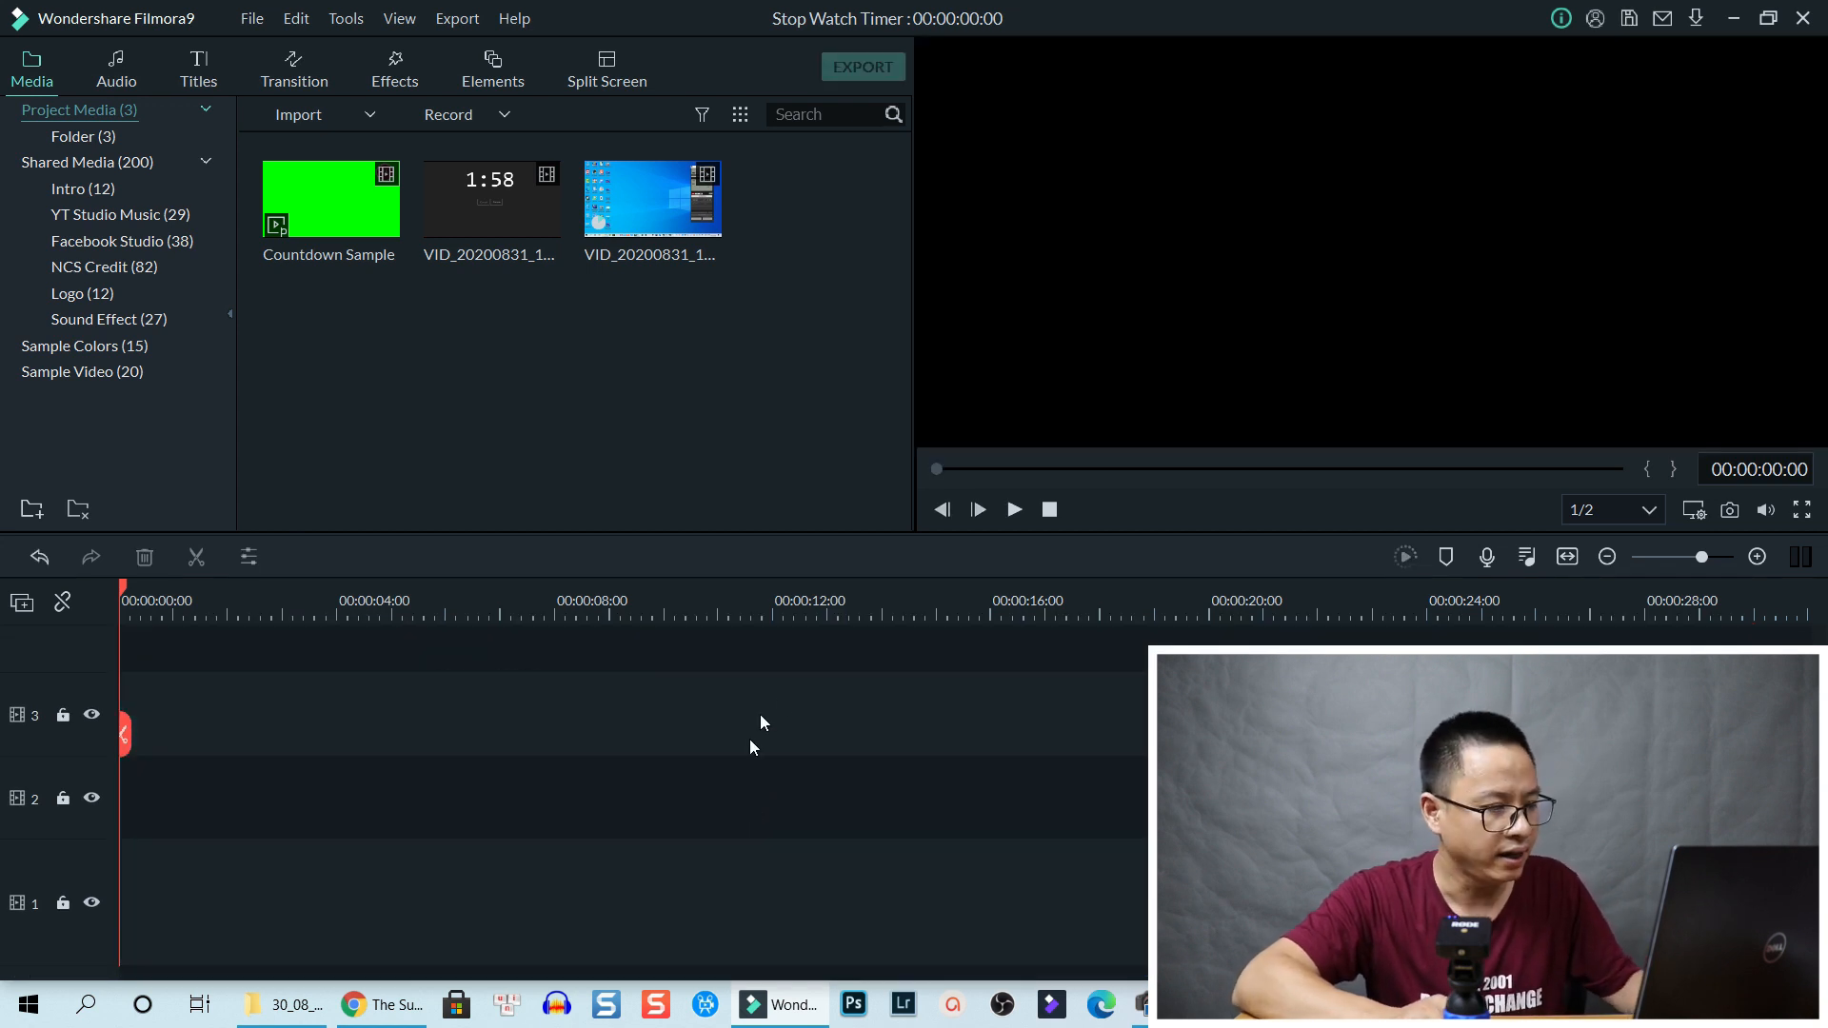
Bring the 2020-08-31_19-44-09.mp4 recording from the desktop onto track 3 at the timeline start, keeping the project settings of 1920 x 1080 25fps
key("super+d")
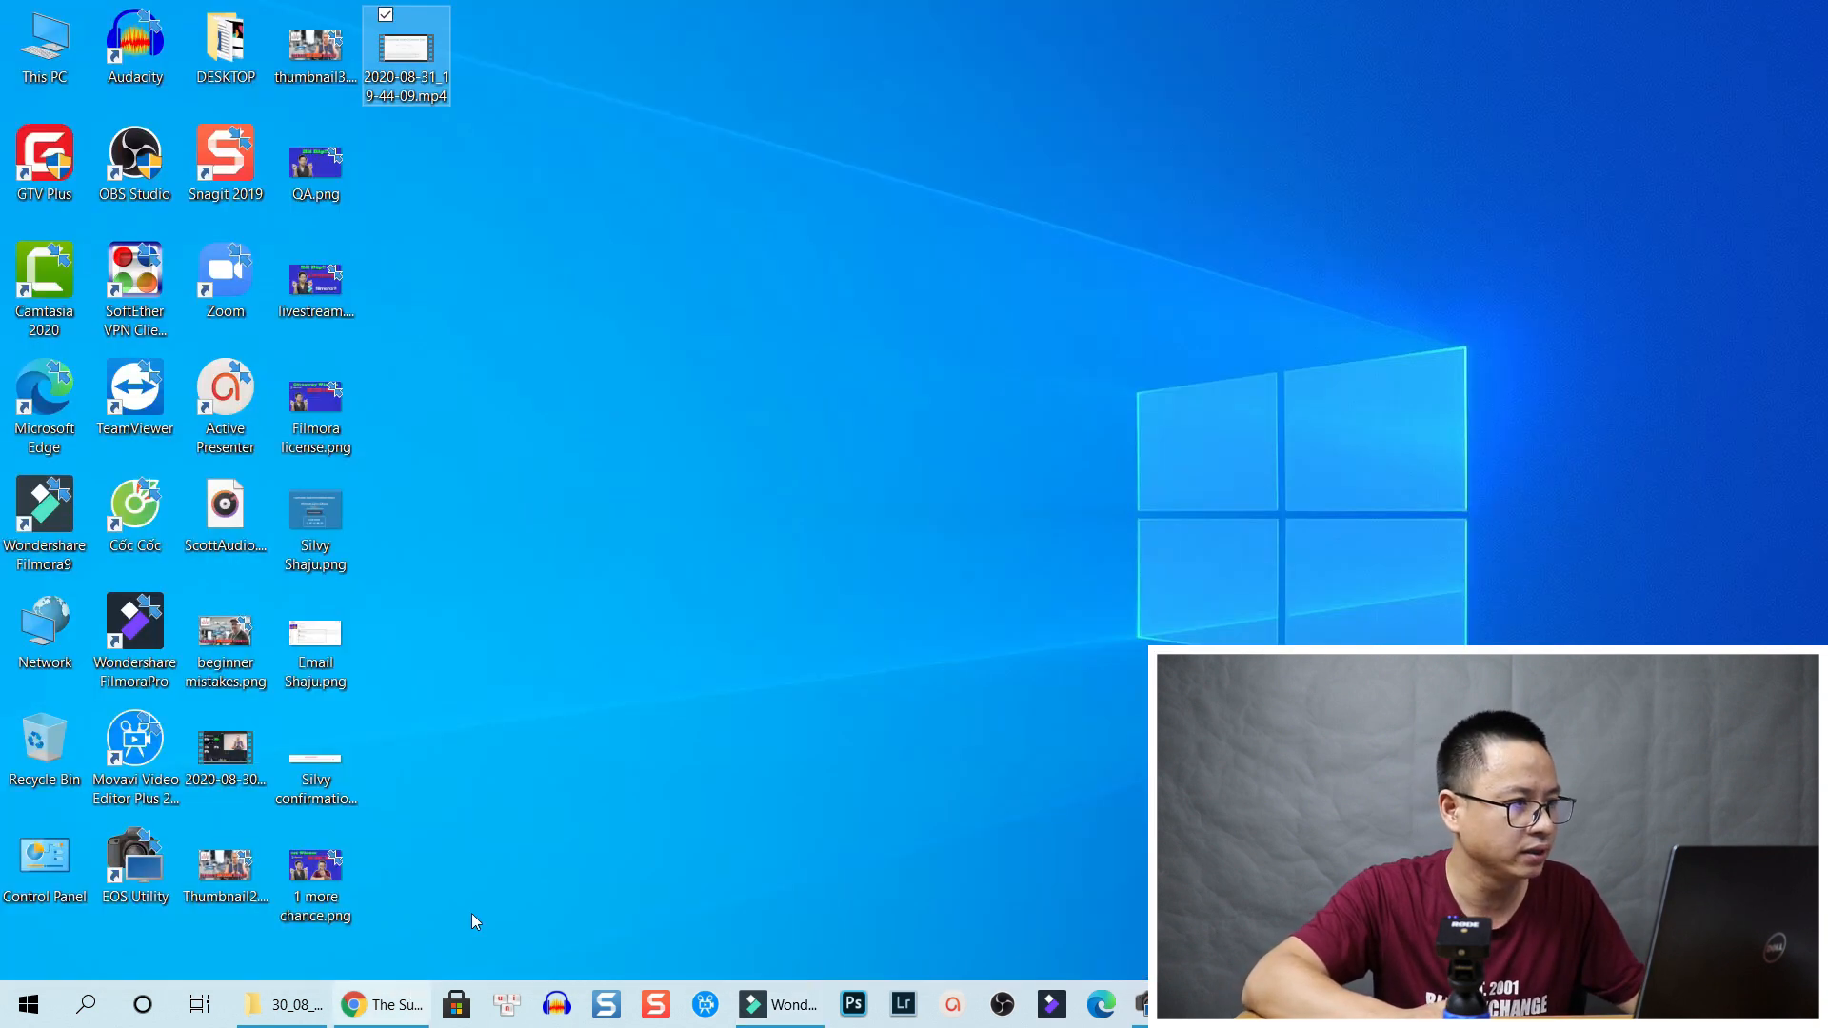
left_click(633, 388)
left_click_drag(405, 55, 380, 379)
left_click(523, 414)
left_click_drag(376, 358, 145, 783)
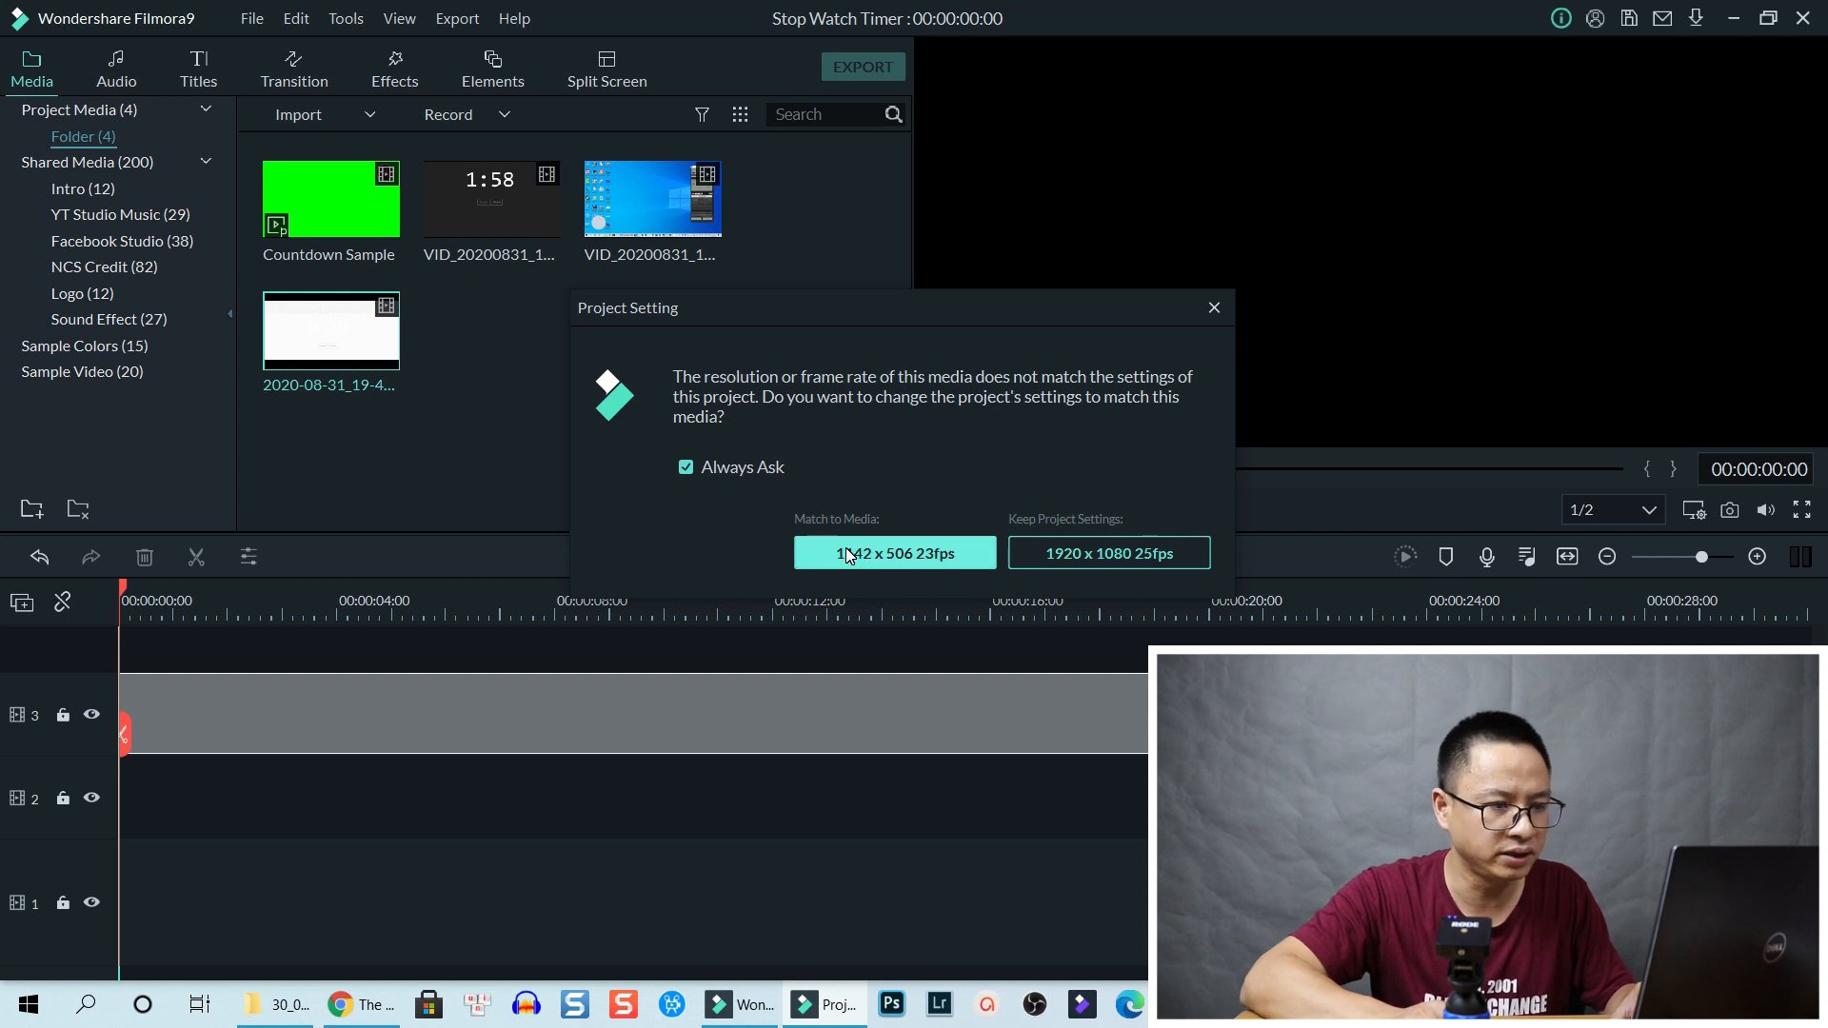
left_click(1088, 556)
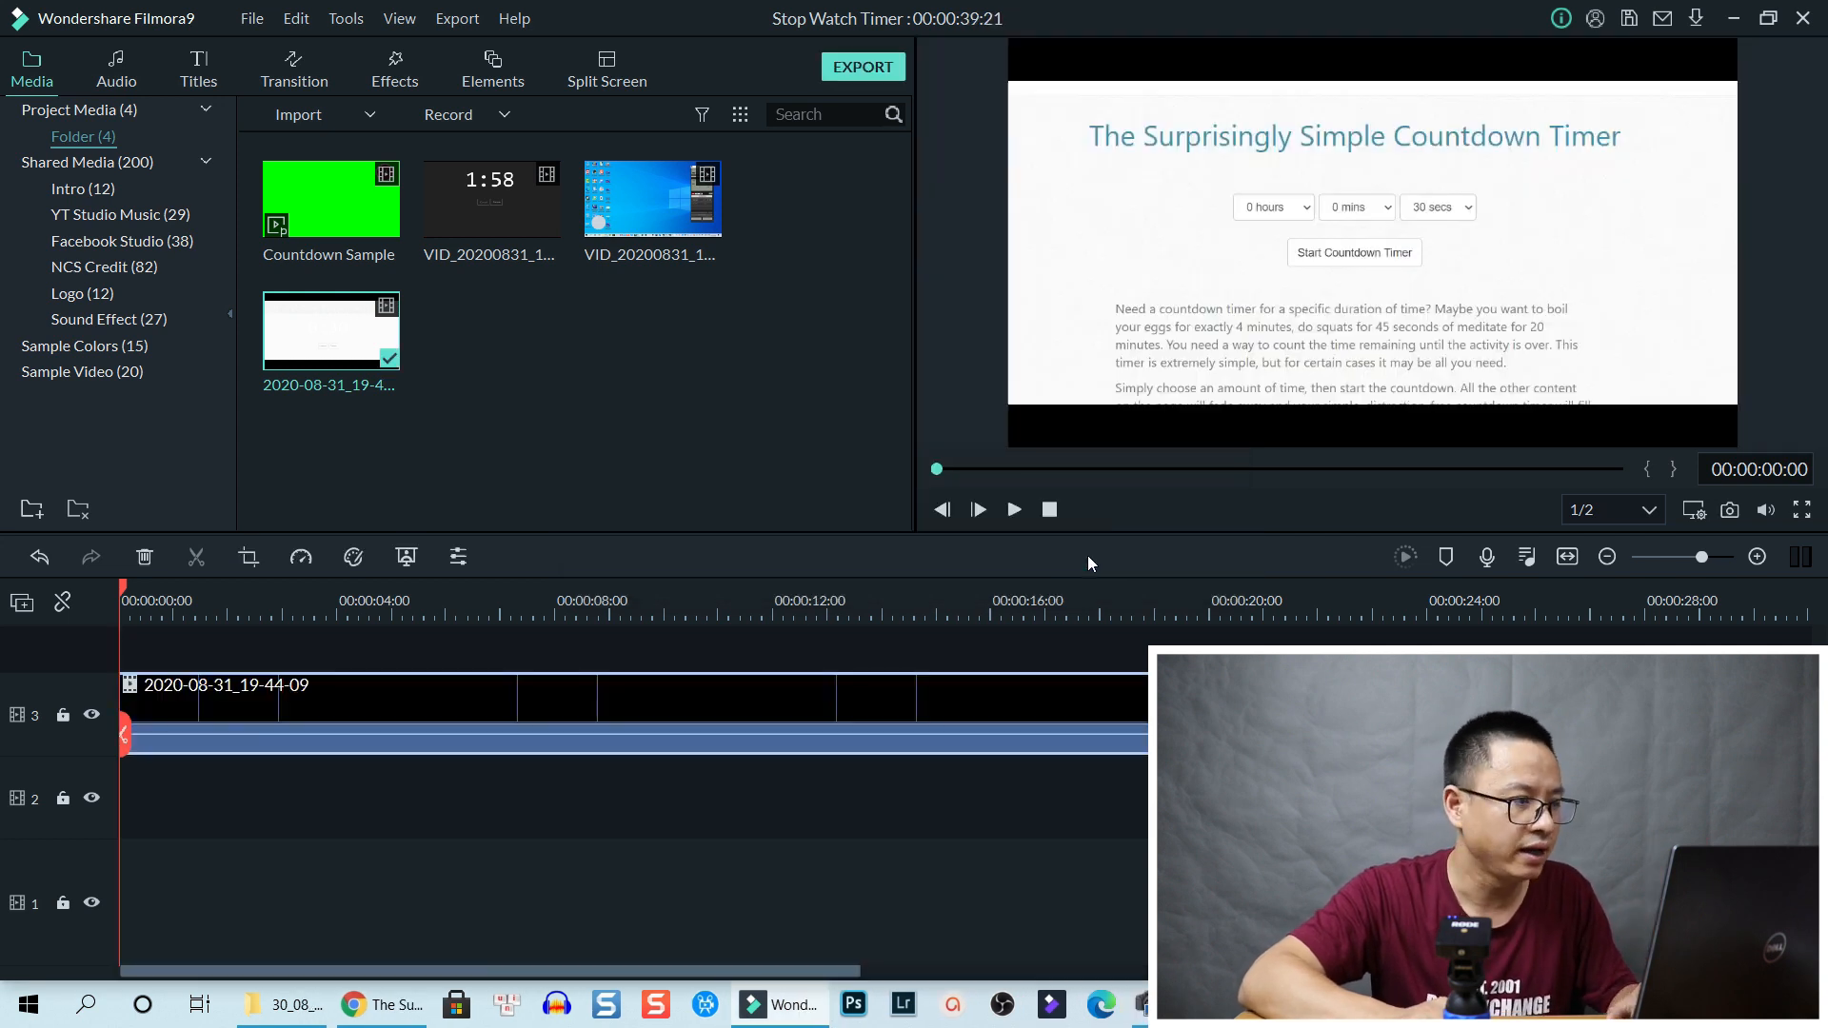
Cut off the recording's lead-in before the 0:30 display at 00:00:05:09 and move the remaining clip to the timeline start
key("space")
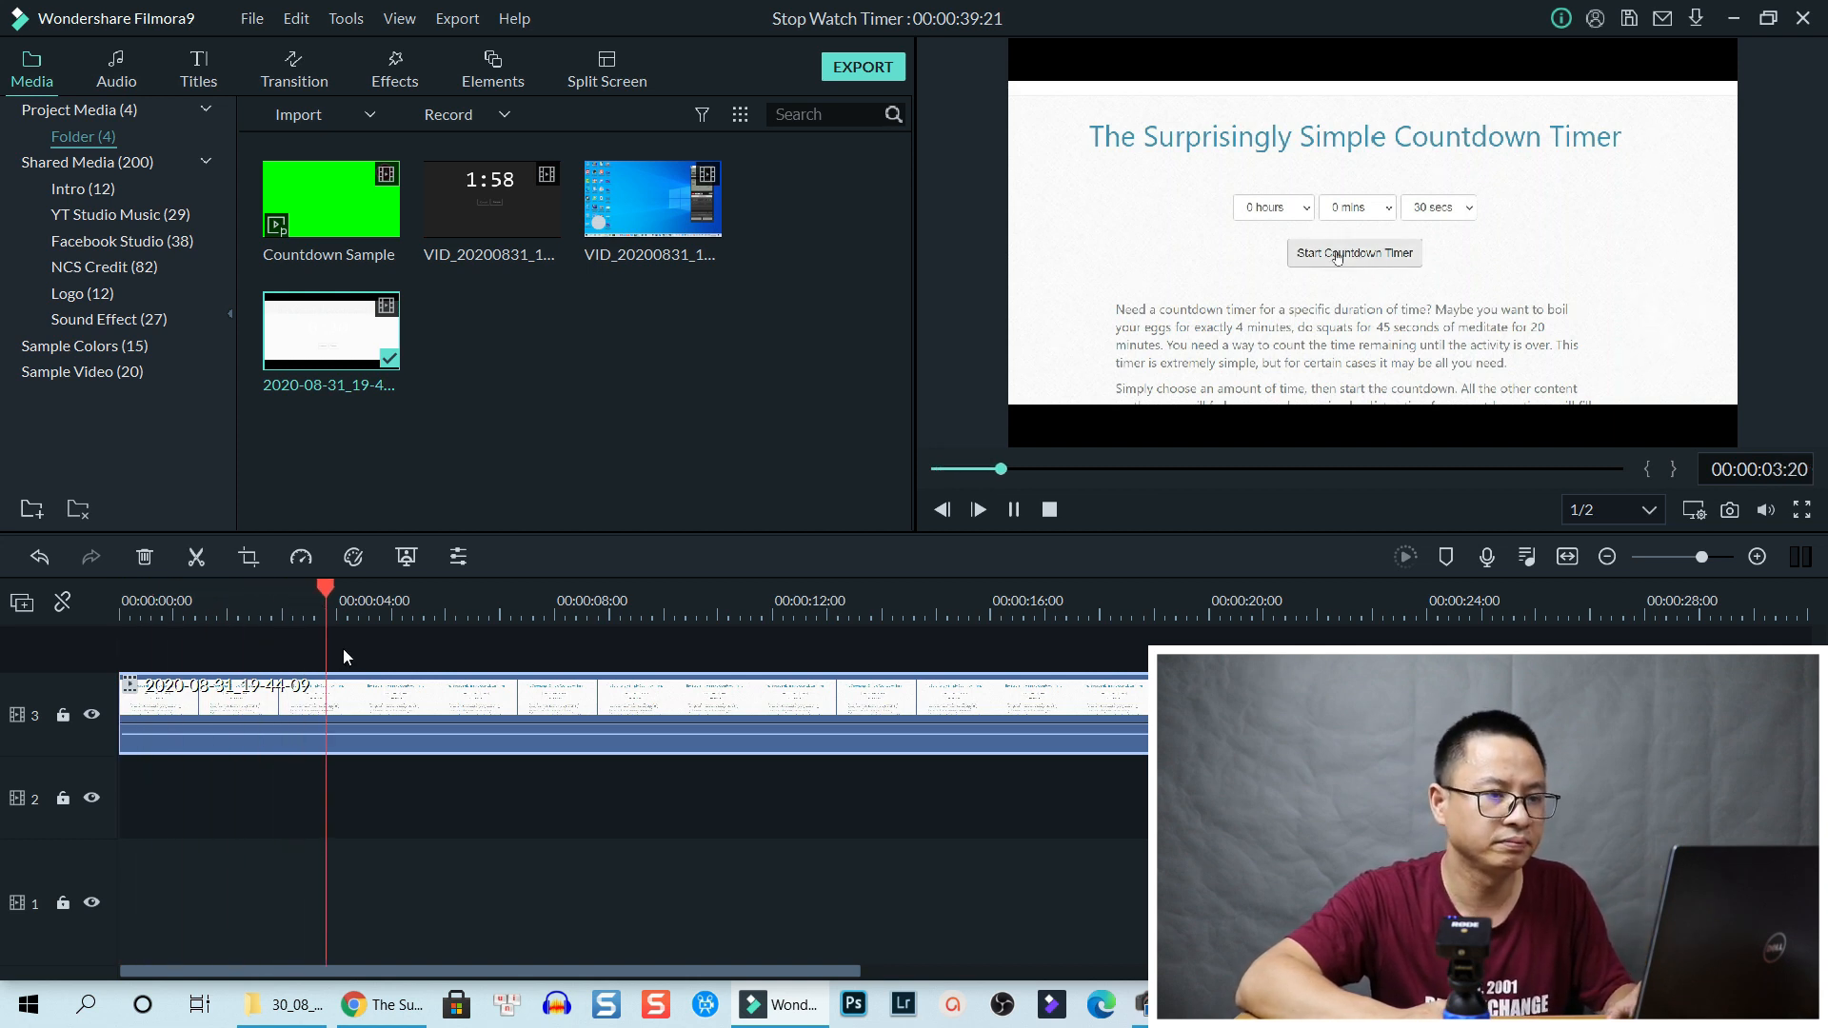
key("space")
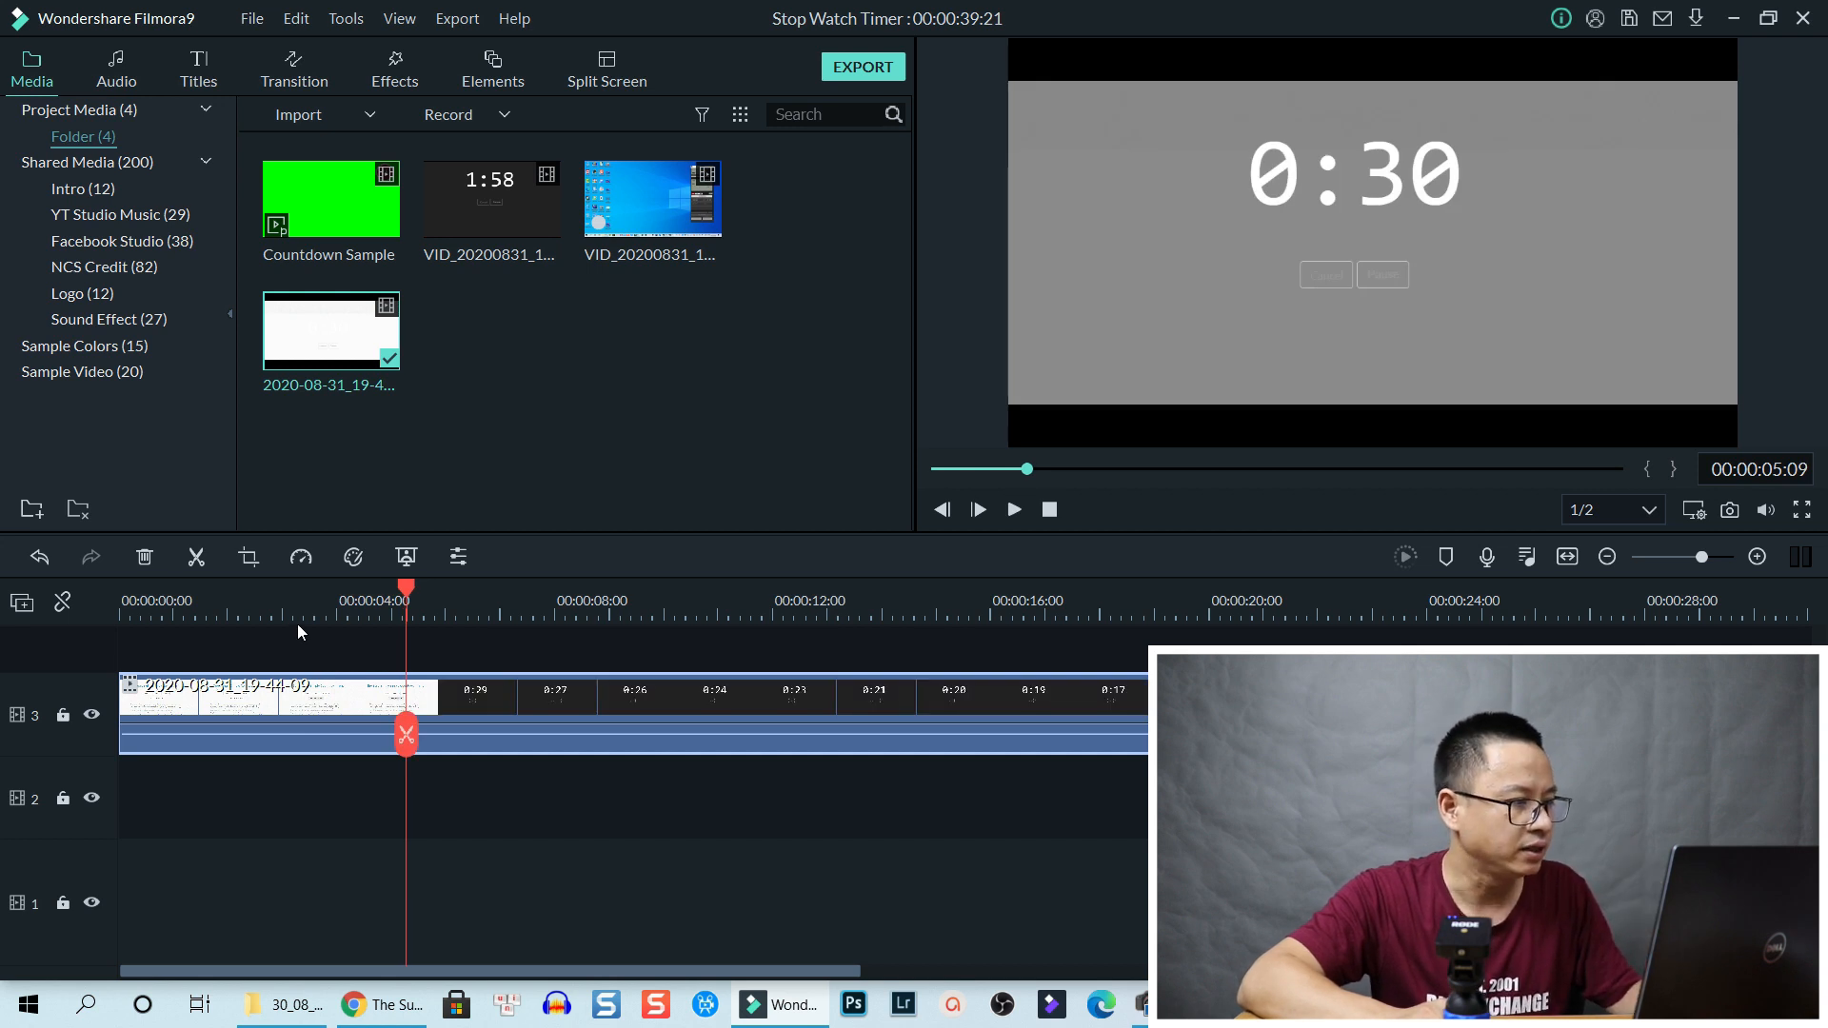
left_click(196, 559)
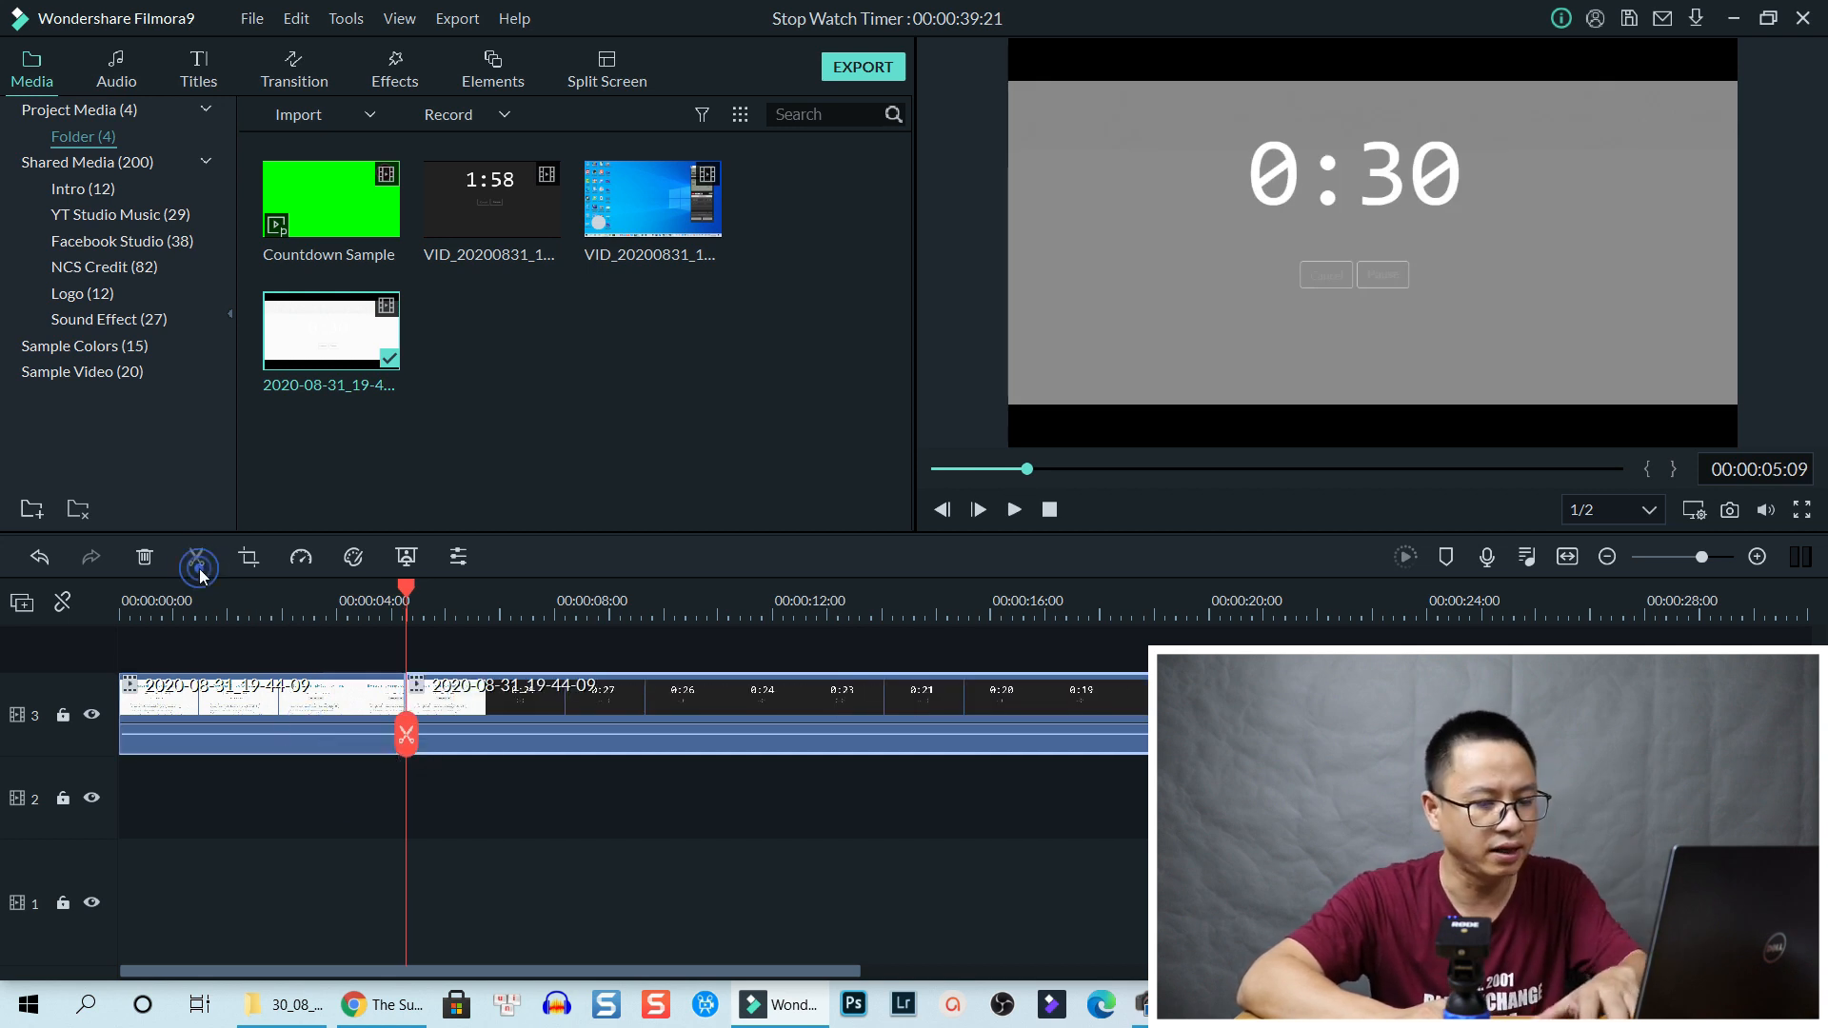
left_click(305, 707)
key("Delete")
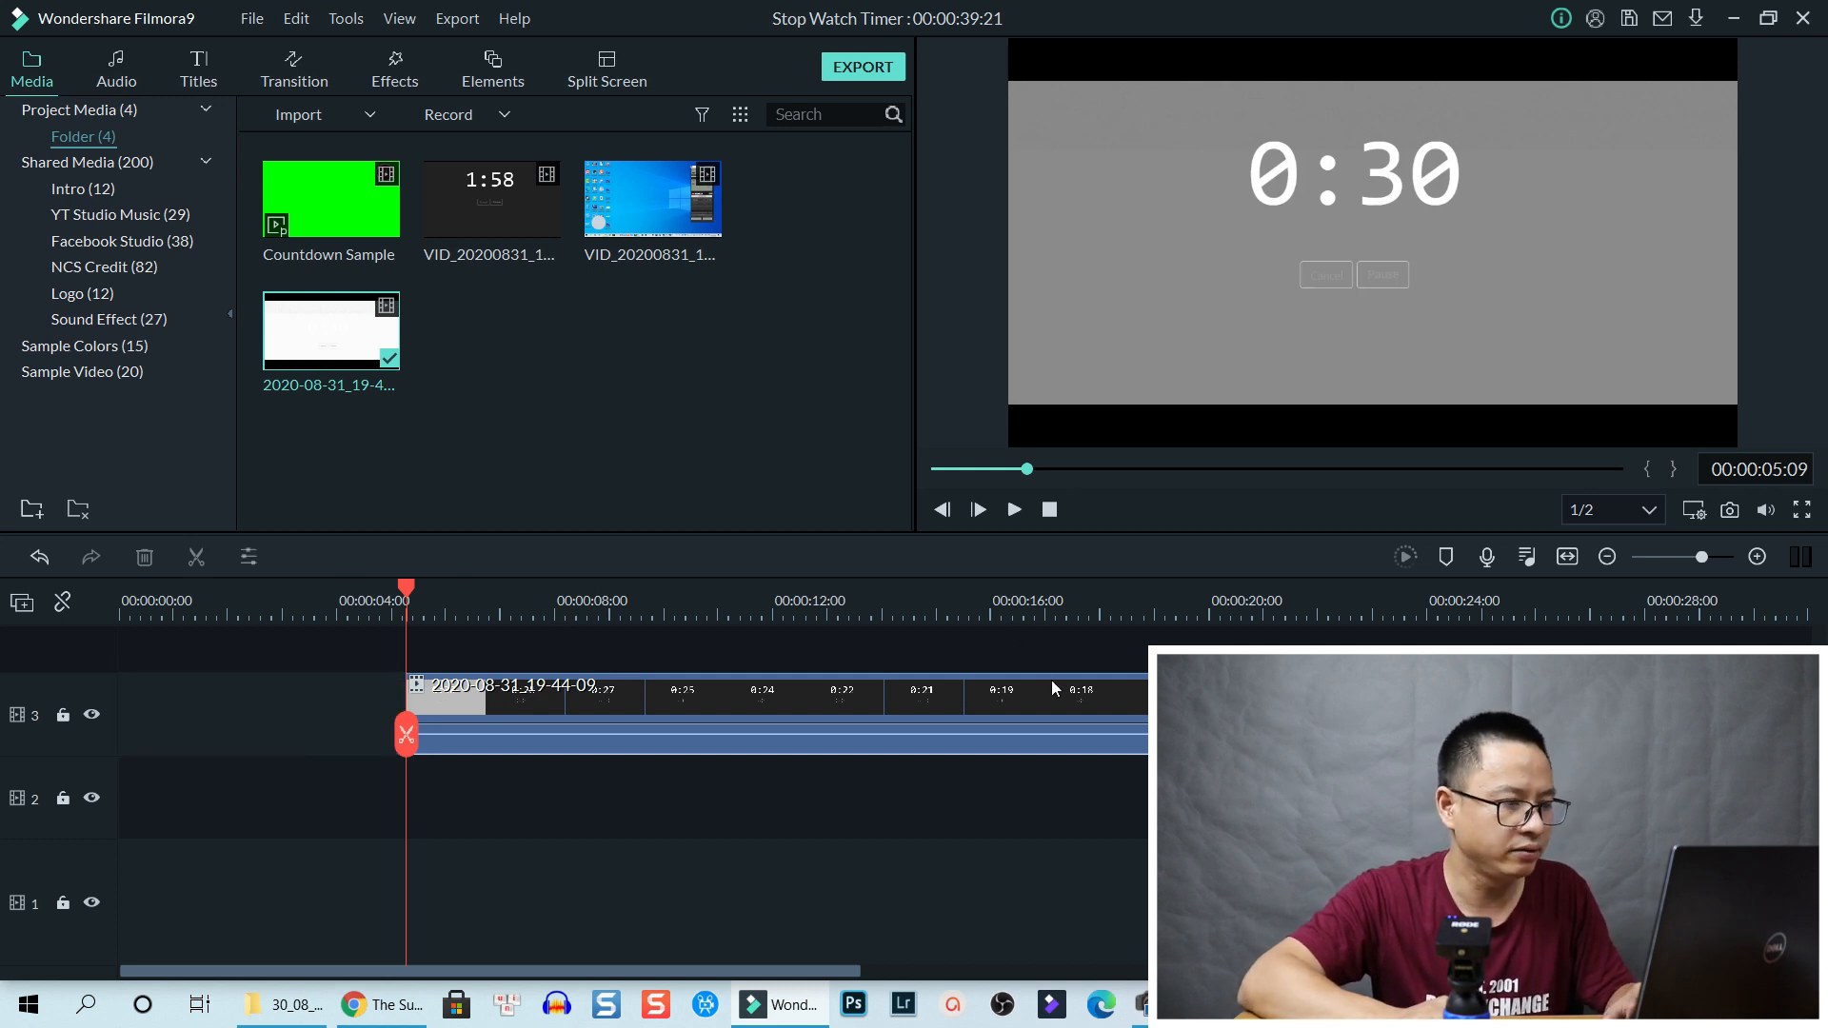
left_click_drag(1055, 700, 746, 724)
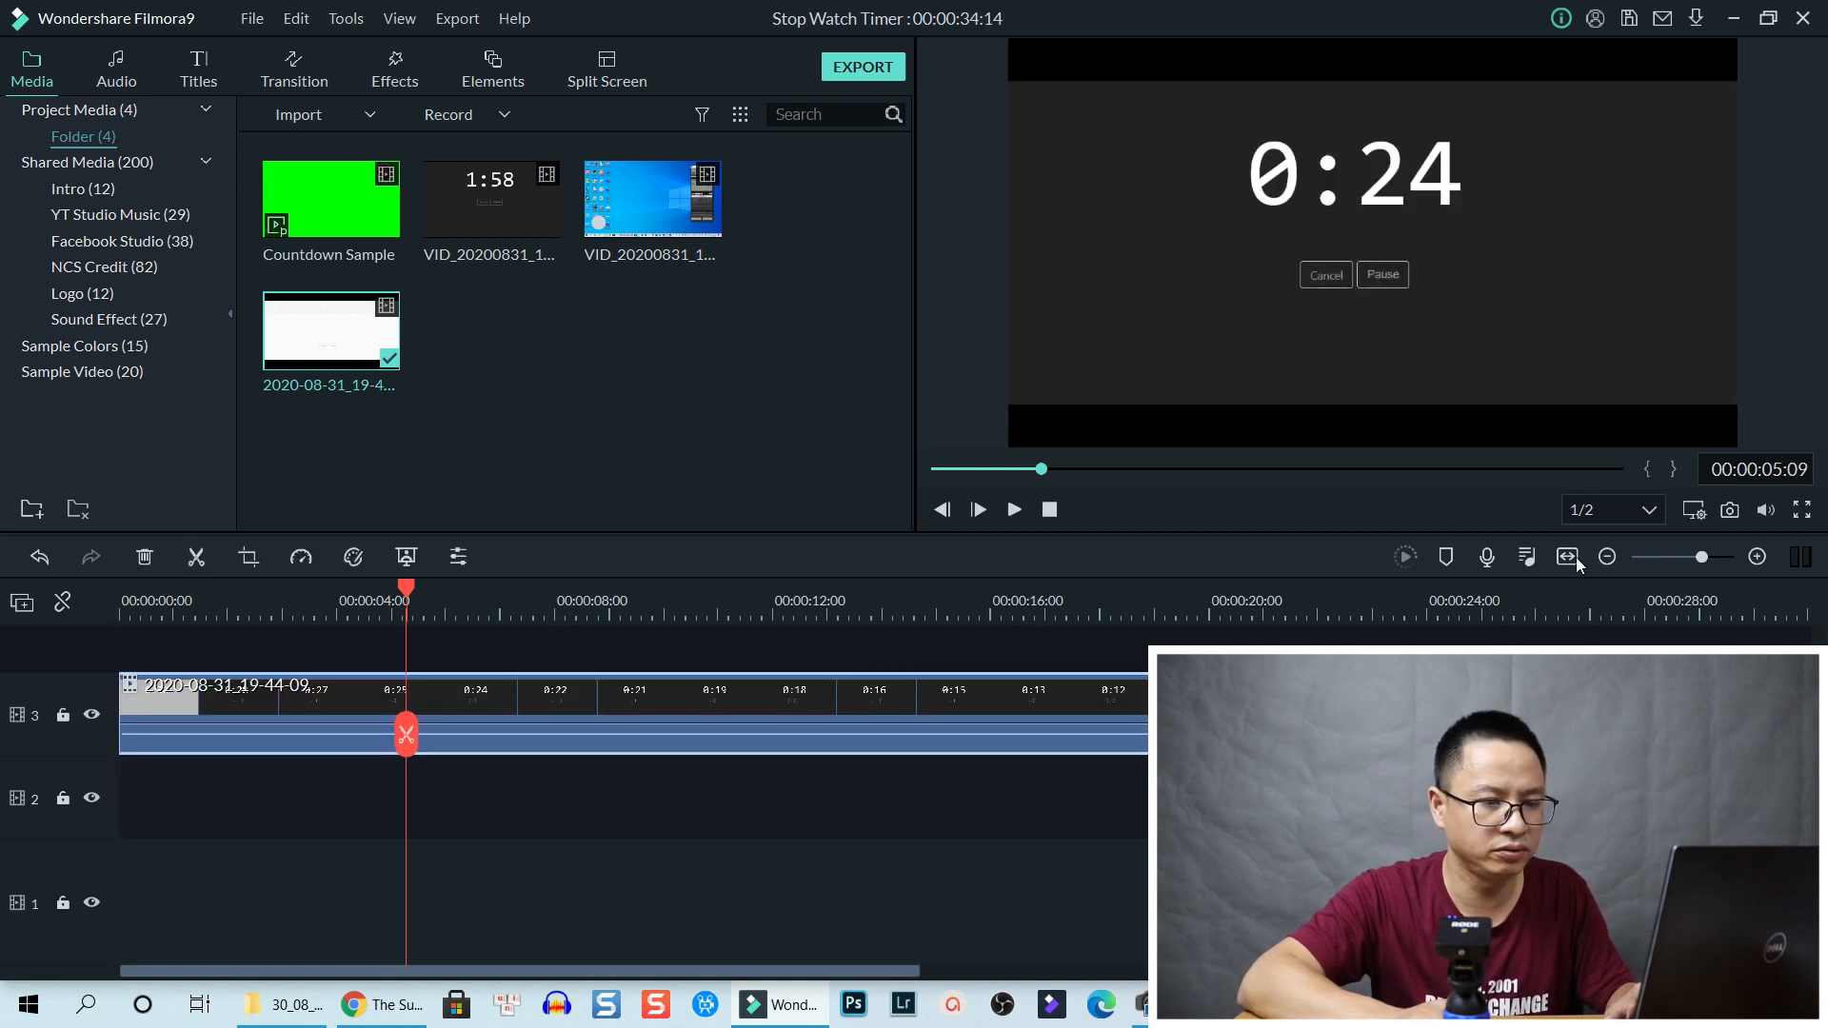
Find where the countdown reaches 0:00 and trim the end of the recording clip to about 29 seconds there
left_click(1567, 555)
left_click(1647, 609)
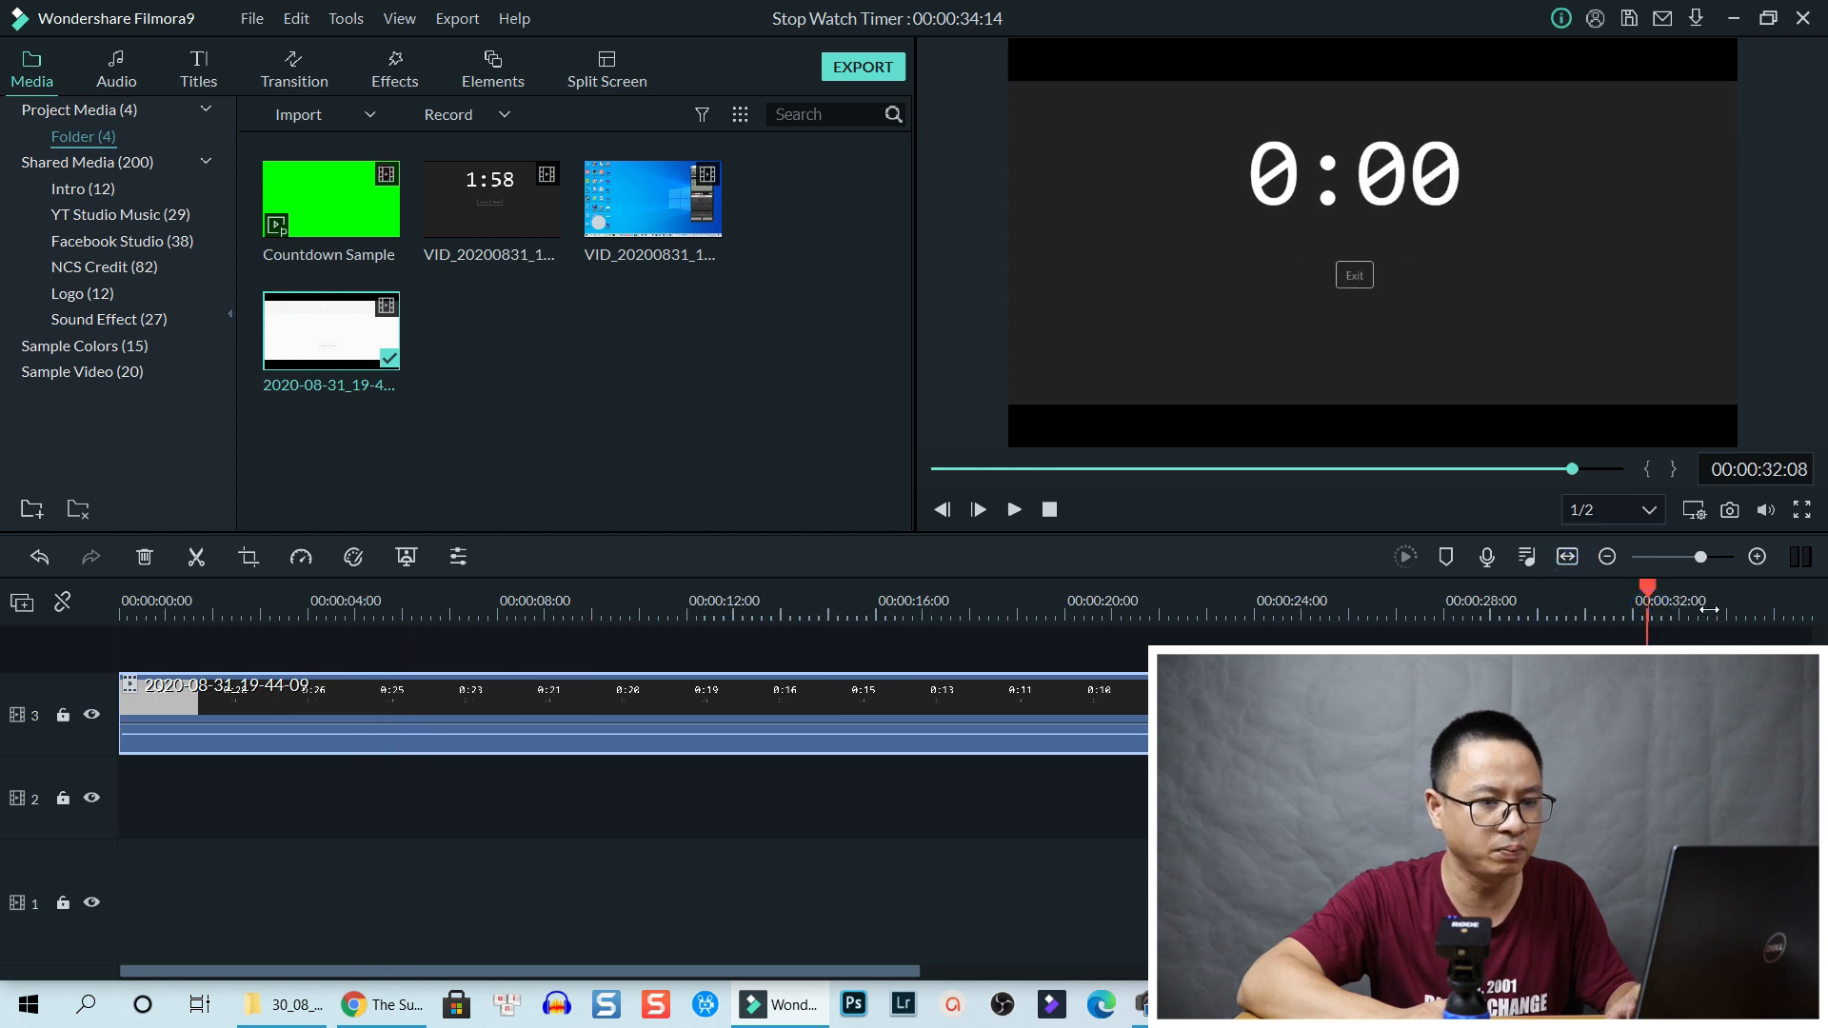
left_click(1591, 609)
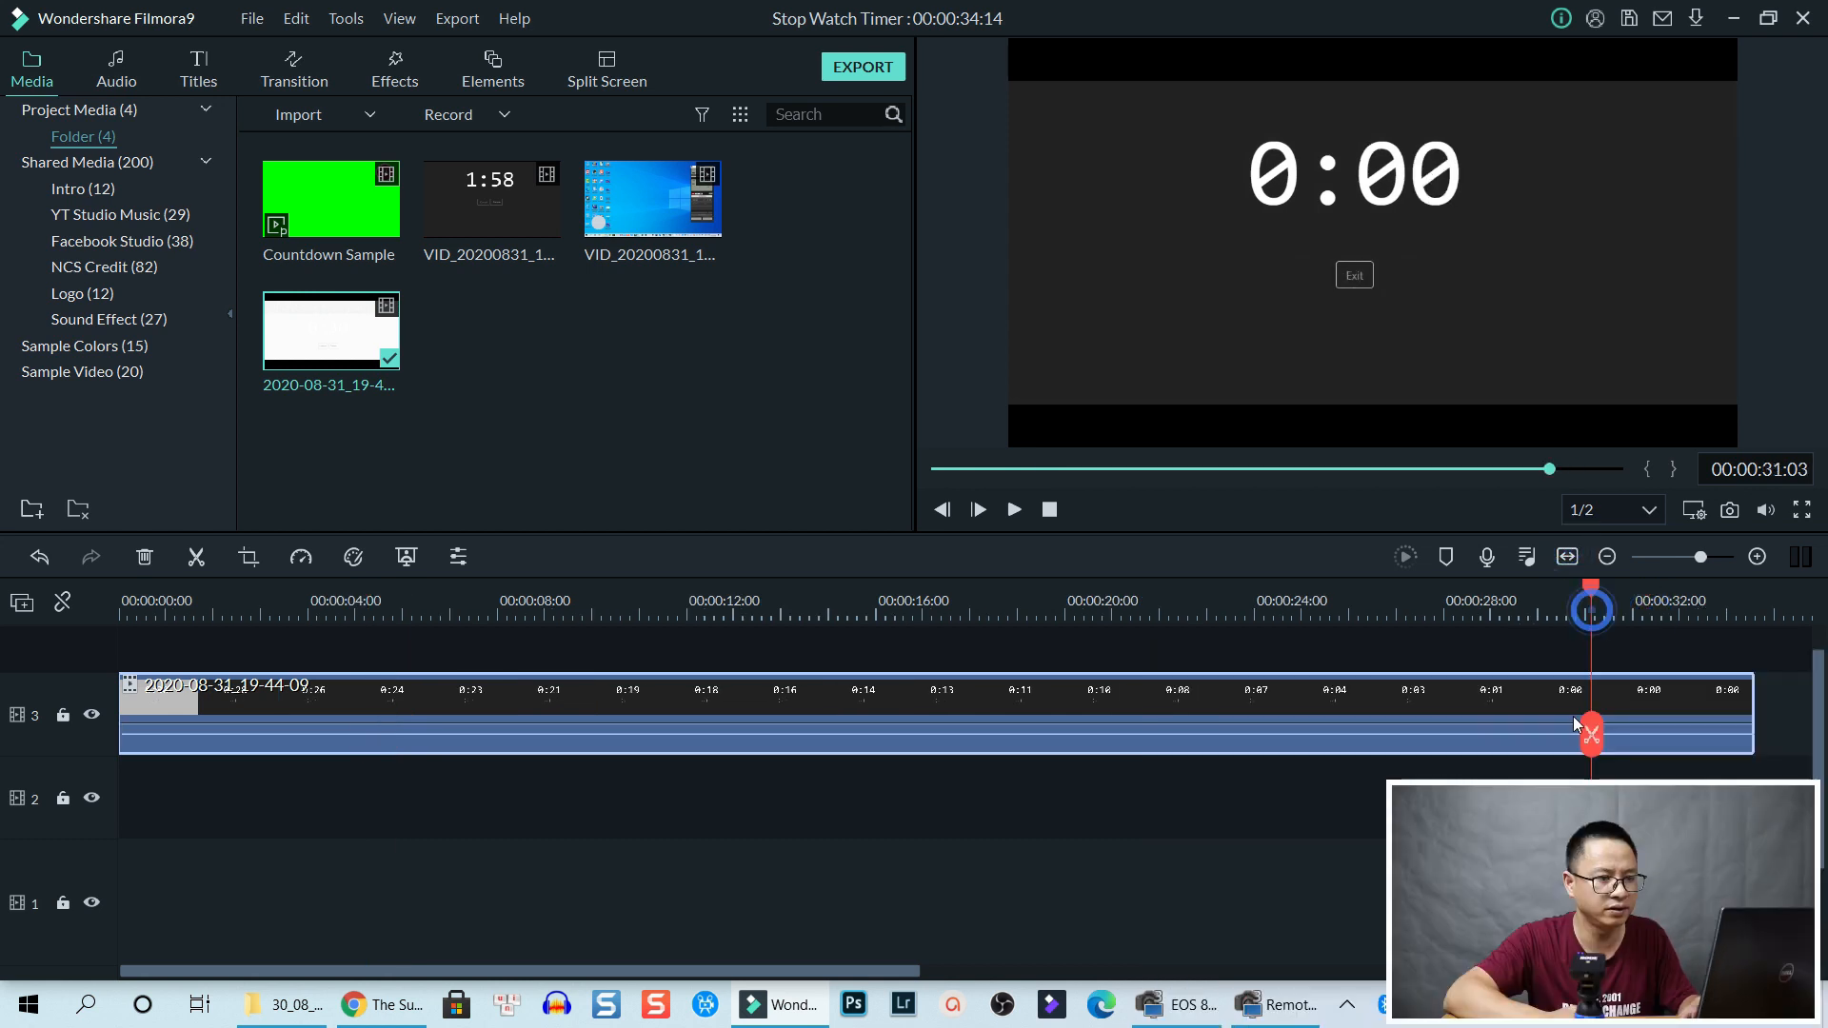
left_click(1356, 609)
key("space")
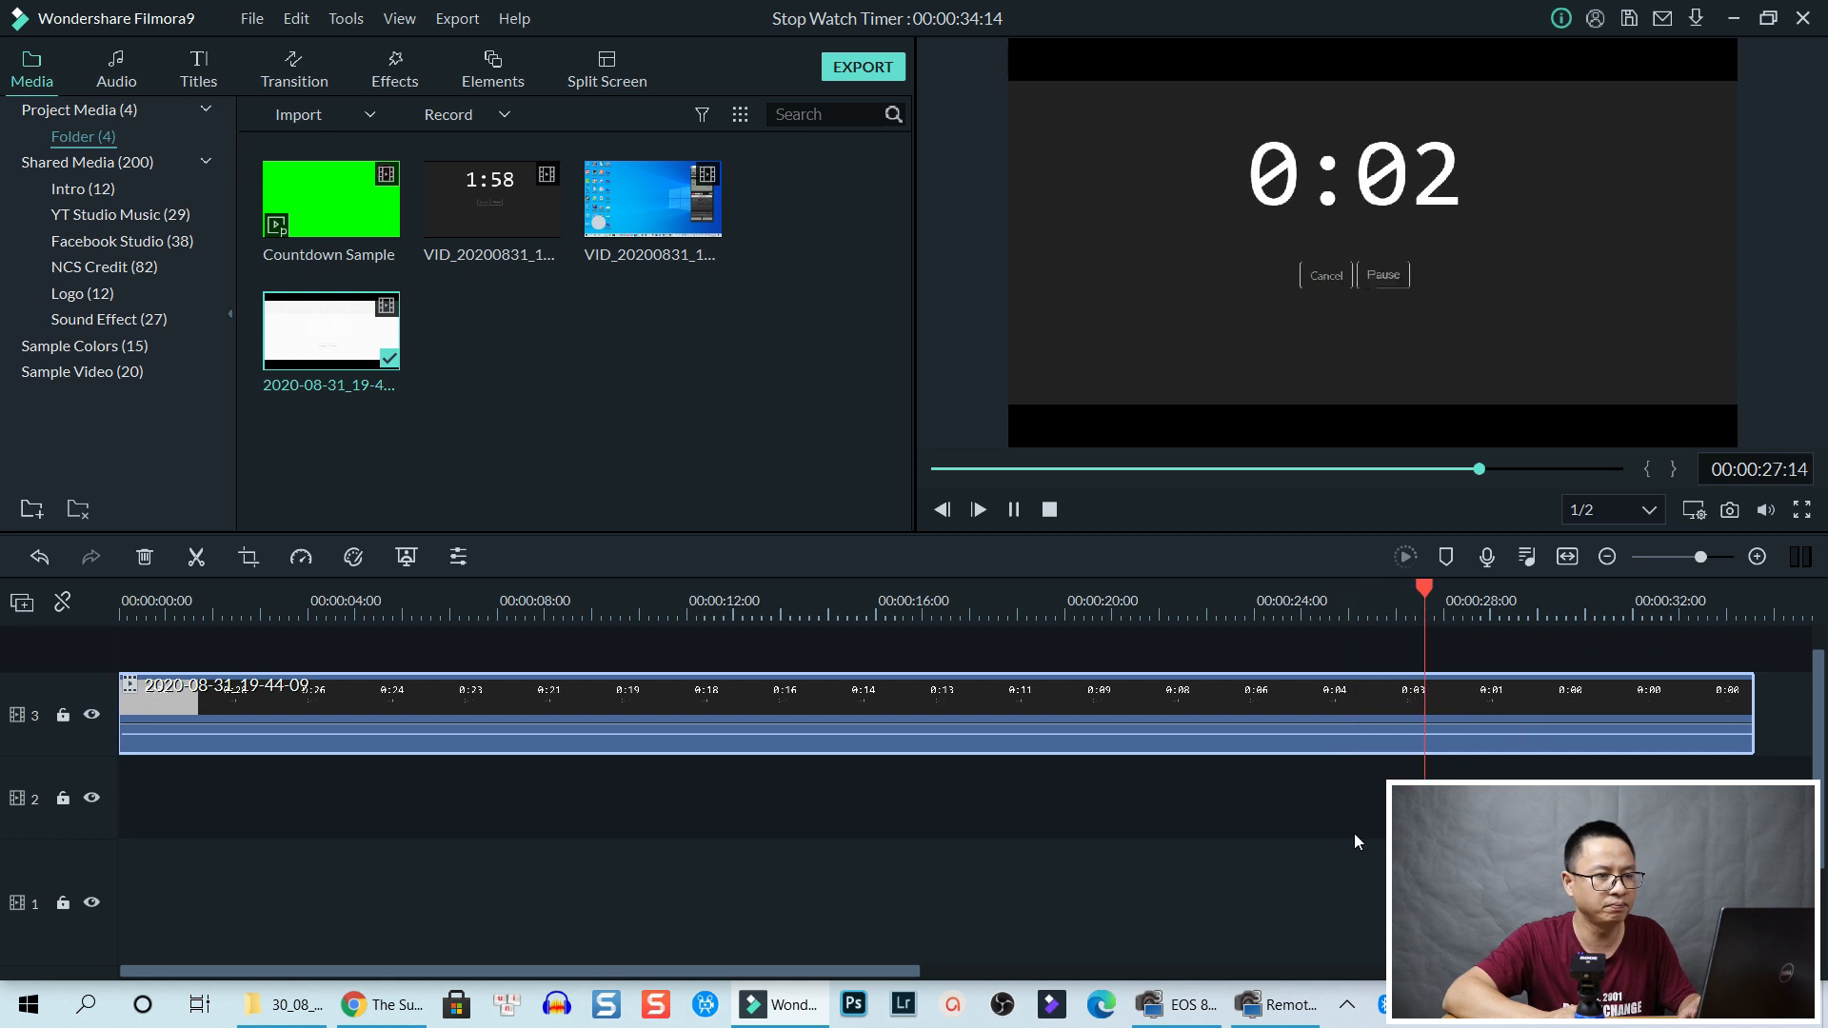
key("space")
key("space")
key("space")
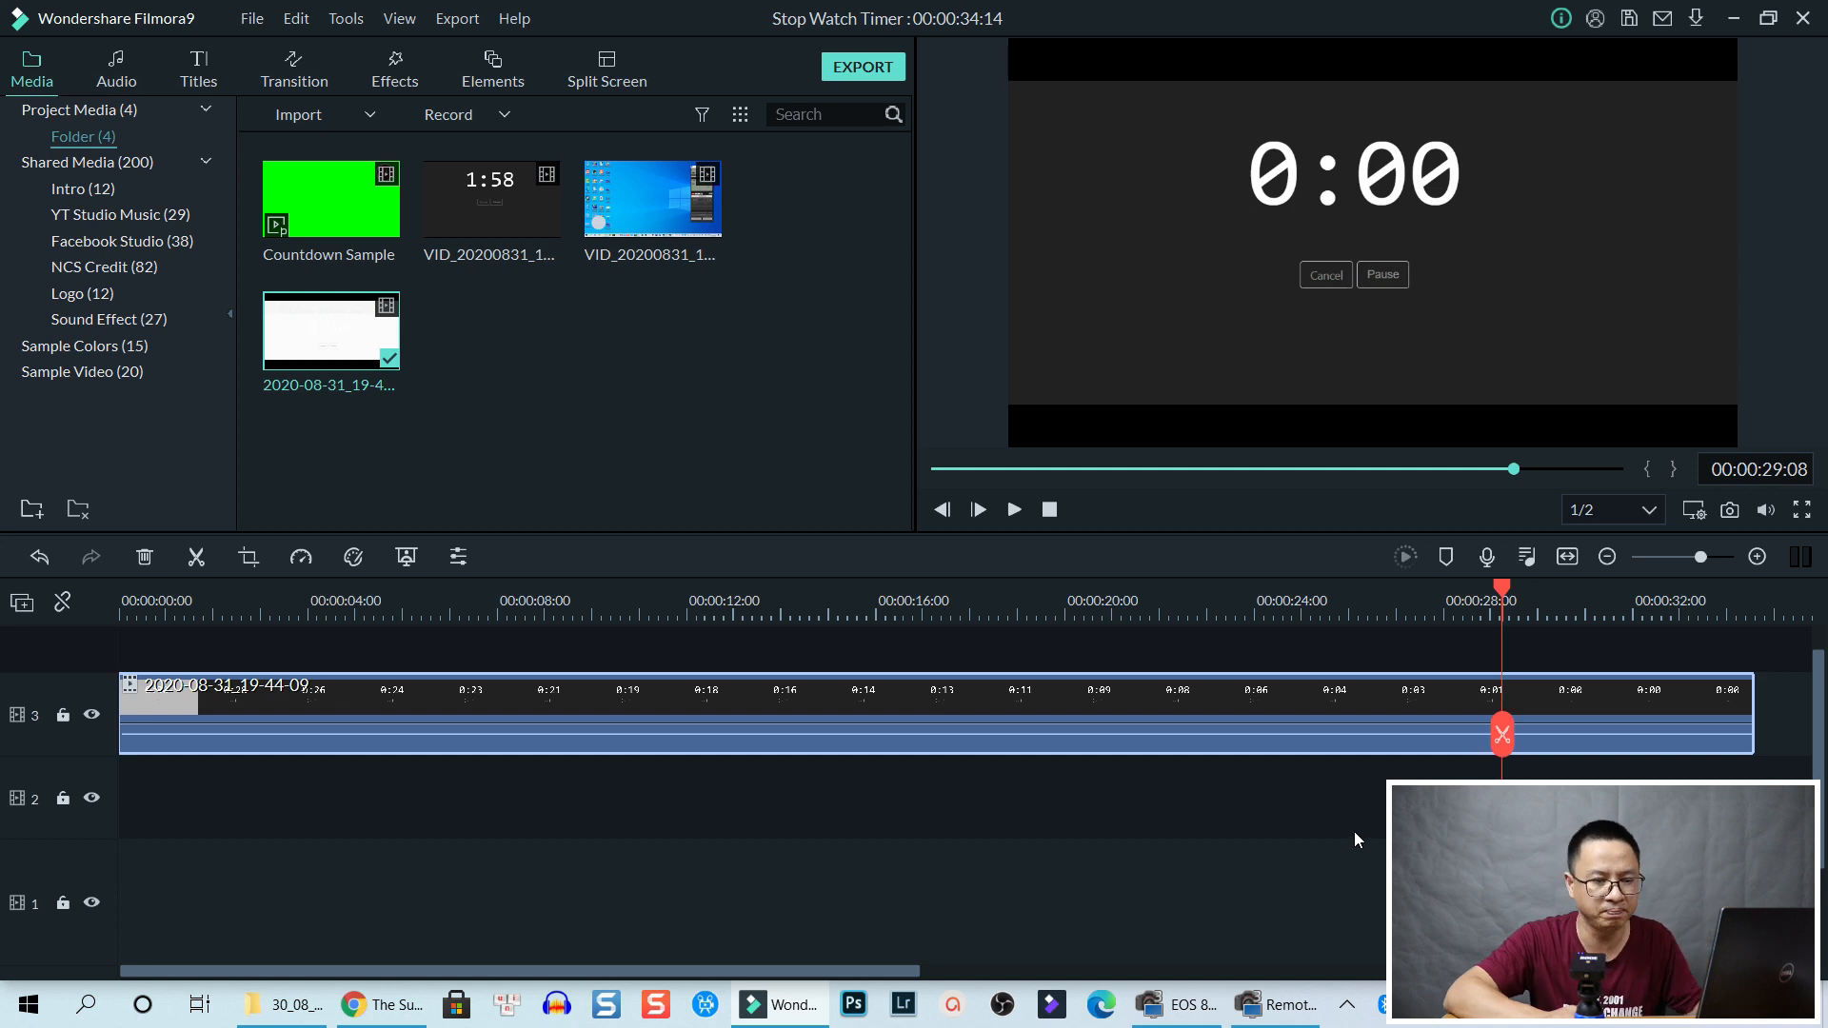
left_click_drag(1752, 713, 1504, 695)
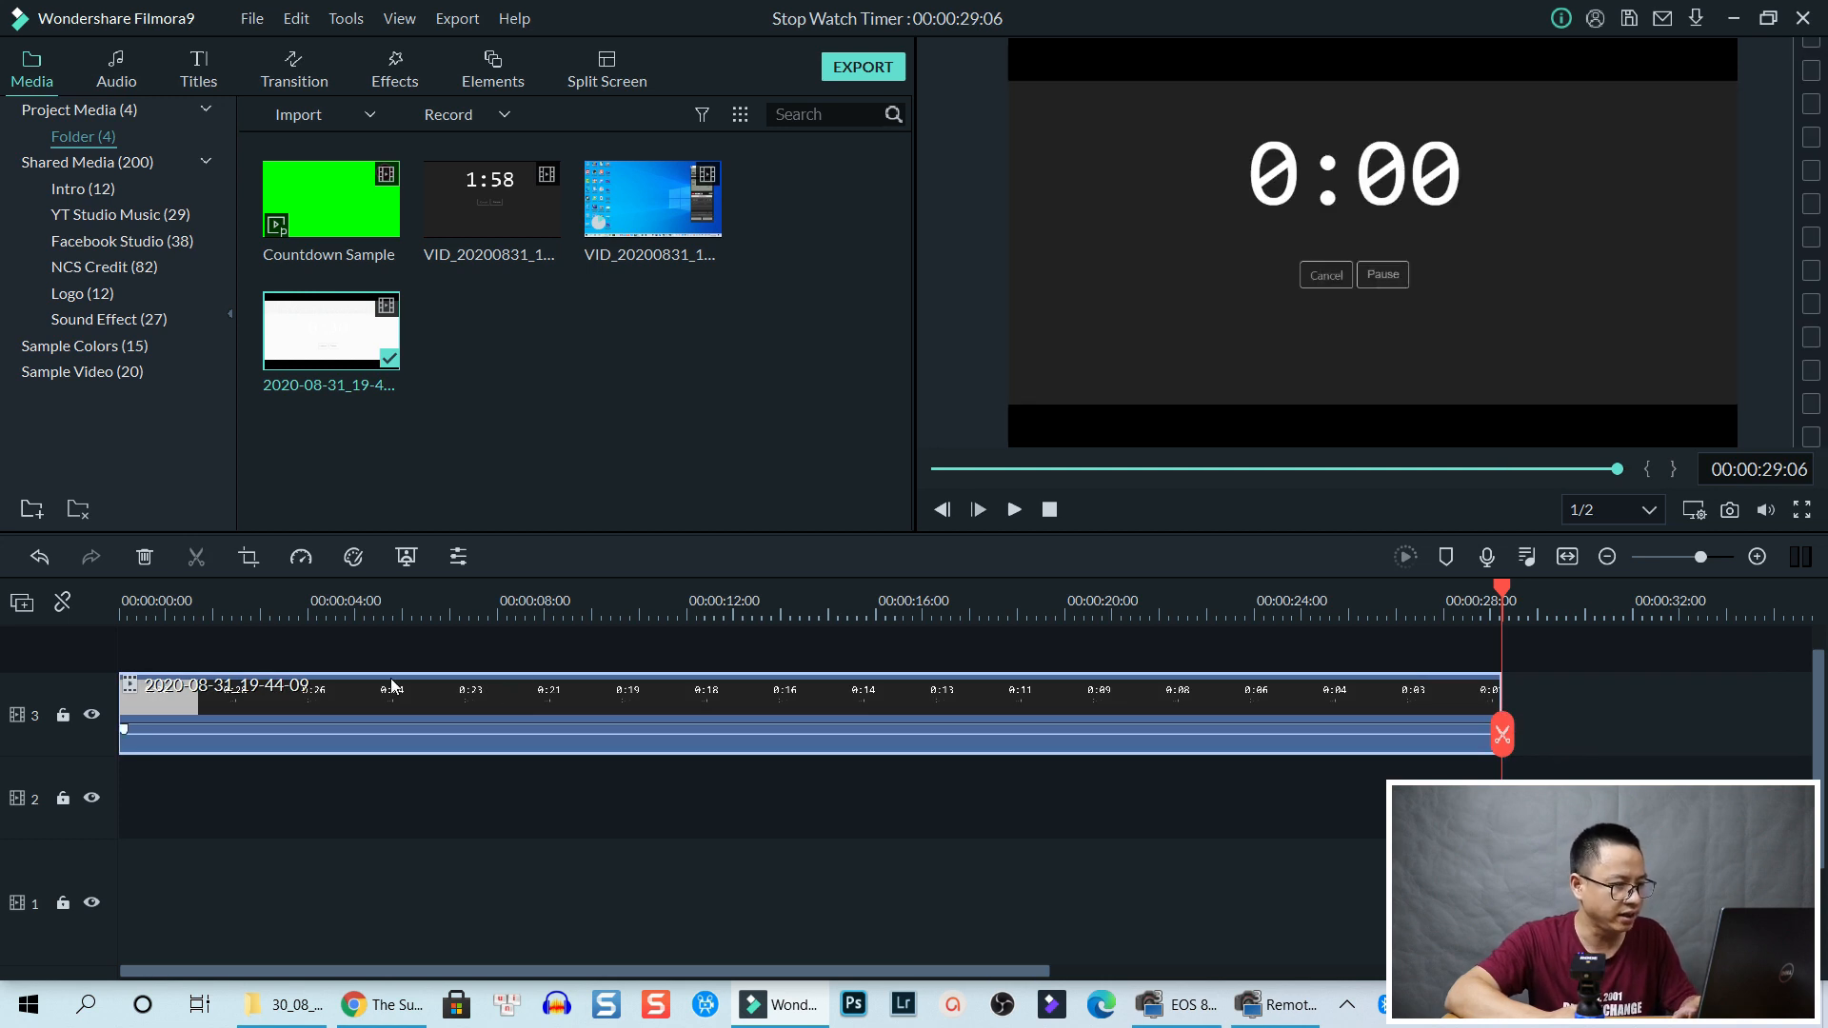
Crop the recording tightly around the timer digits to 418 x 185, keeping the original ratio
left_click(224, 612)
left_click(303, 705)
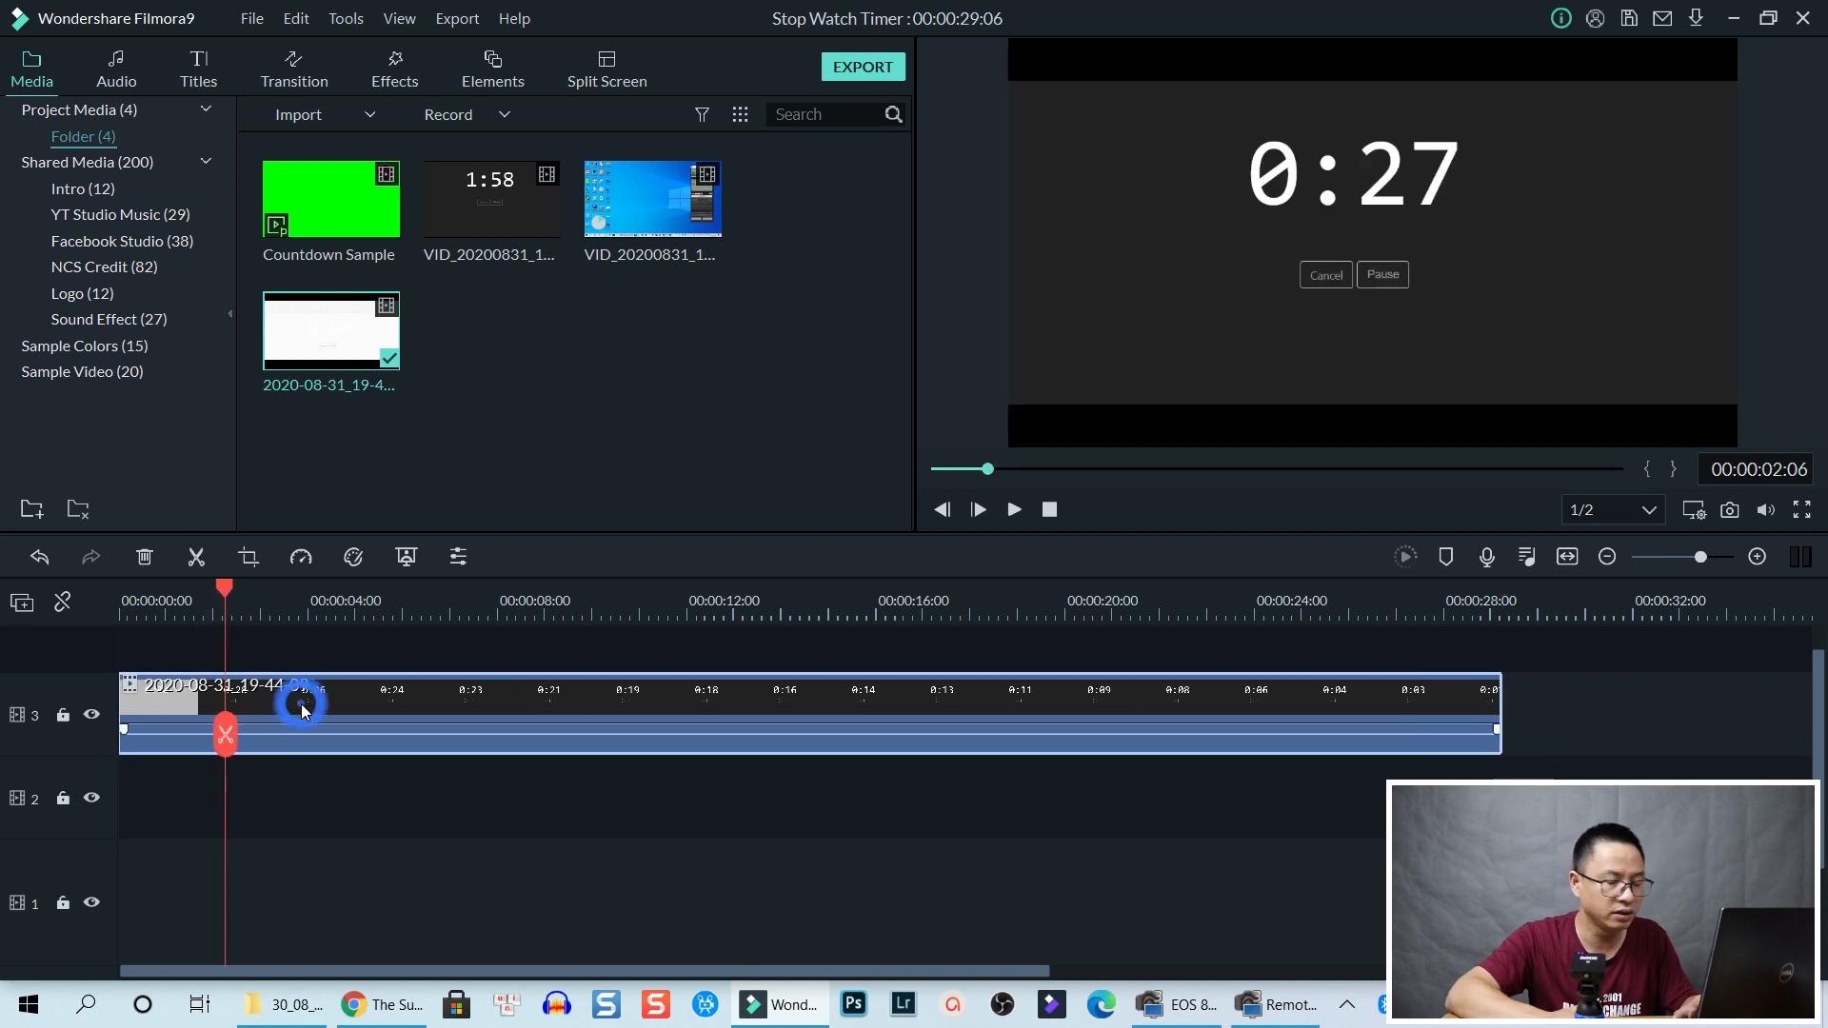
left_click(252, 564)
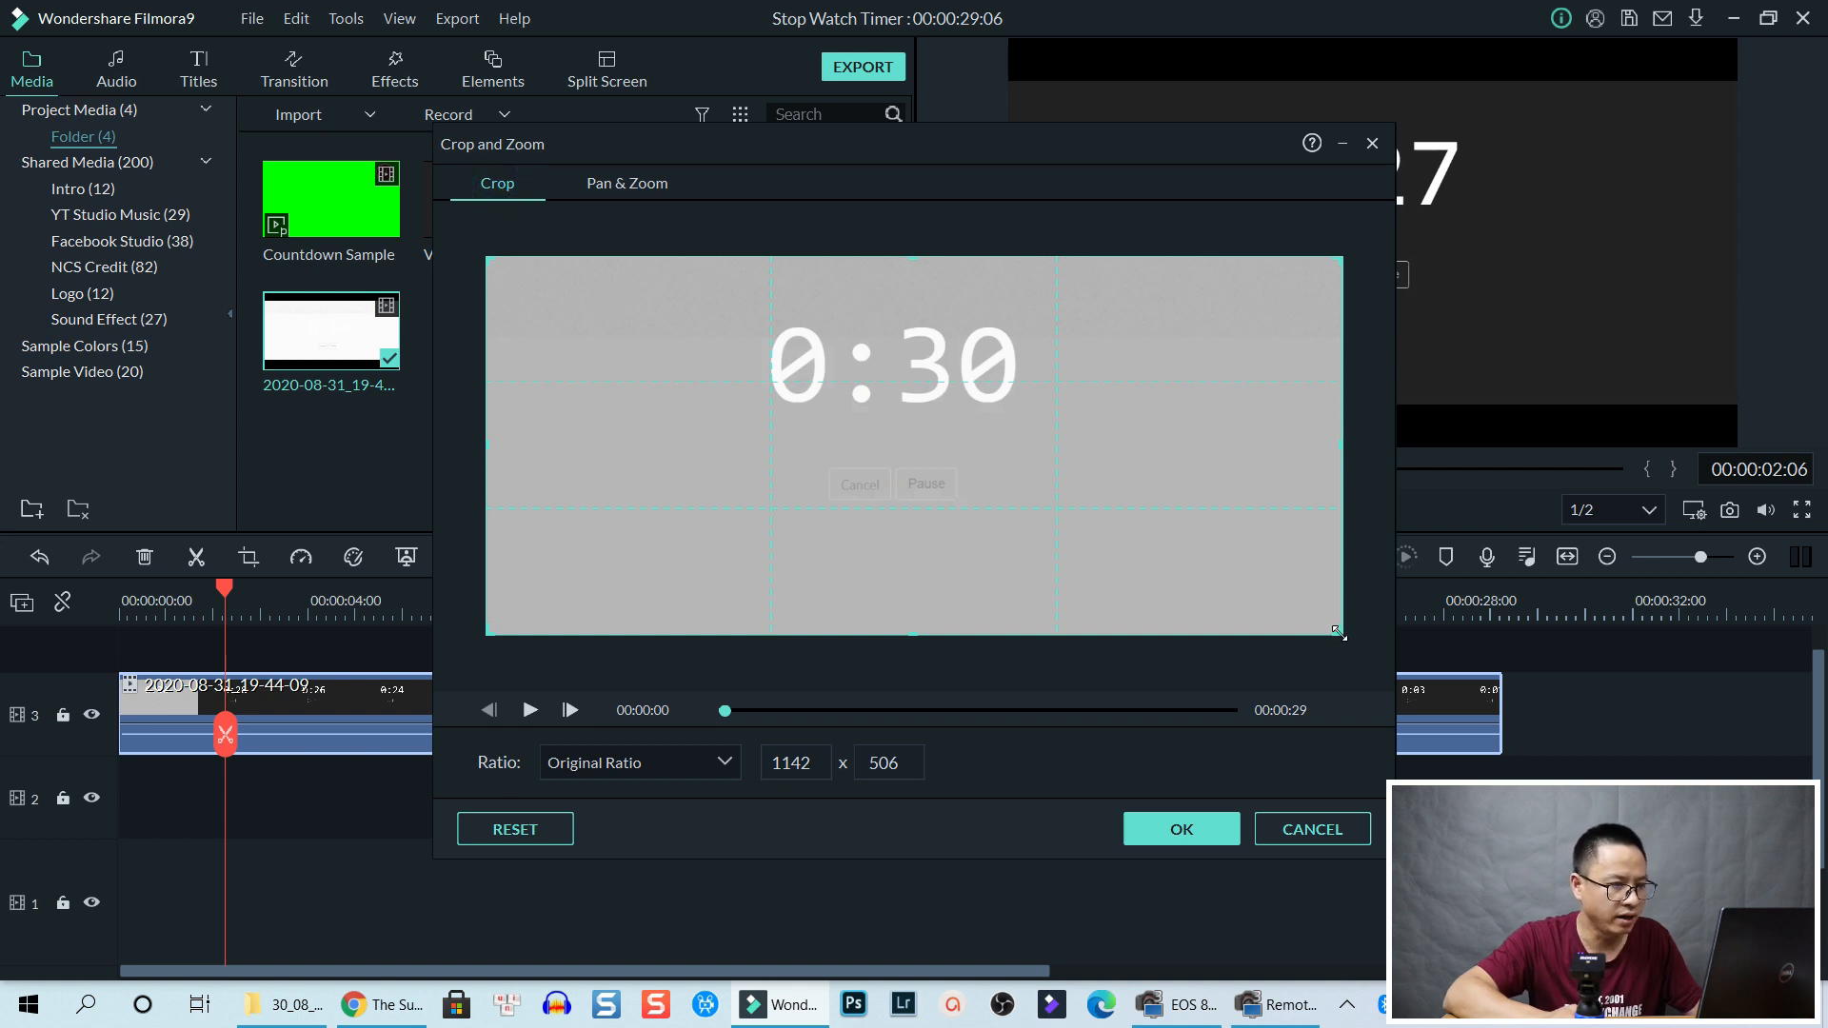
left_click_drag(1346, 633, 840, 413)
left_click_drag(702, 379, 914, 408)
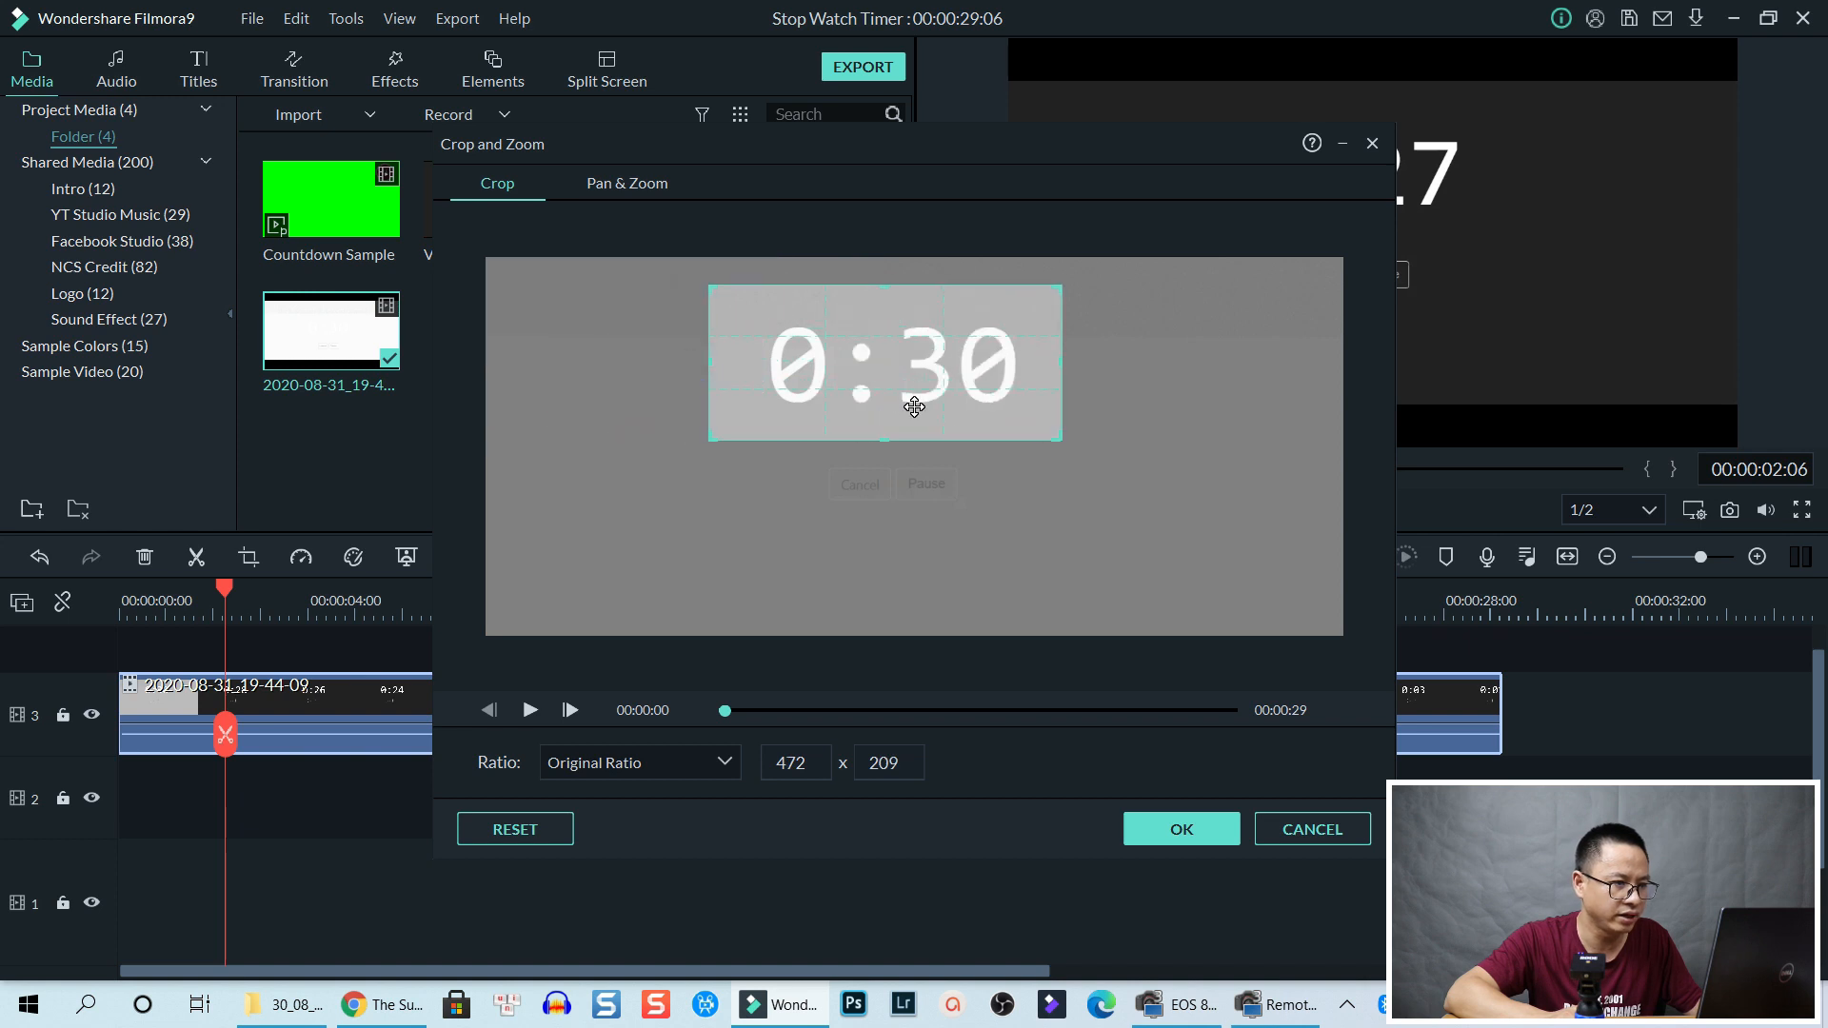
left_click_drag(1058, 292, 1012, 358)
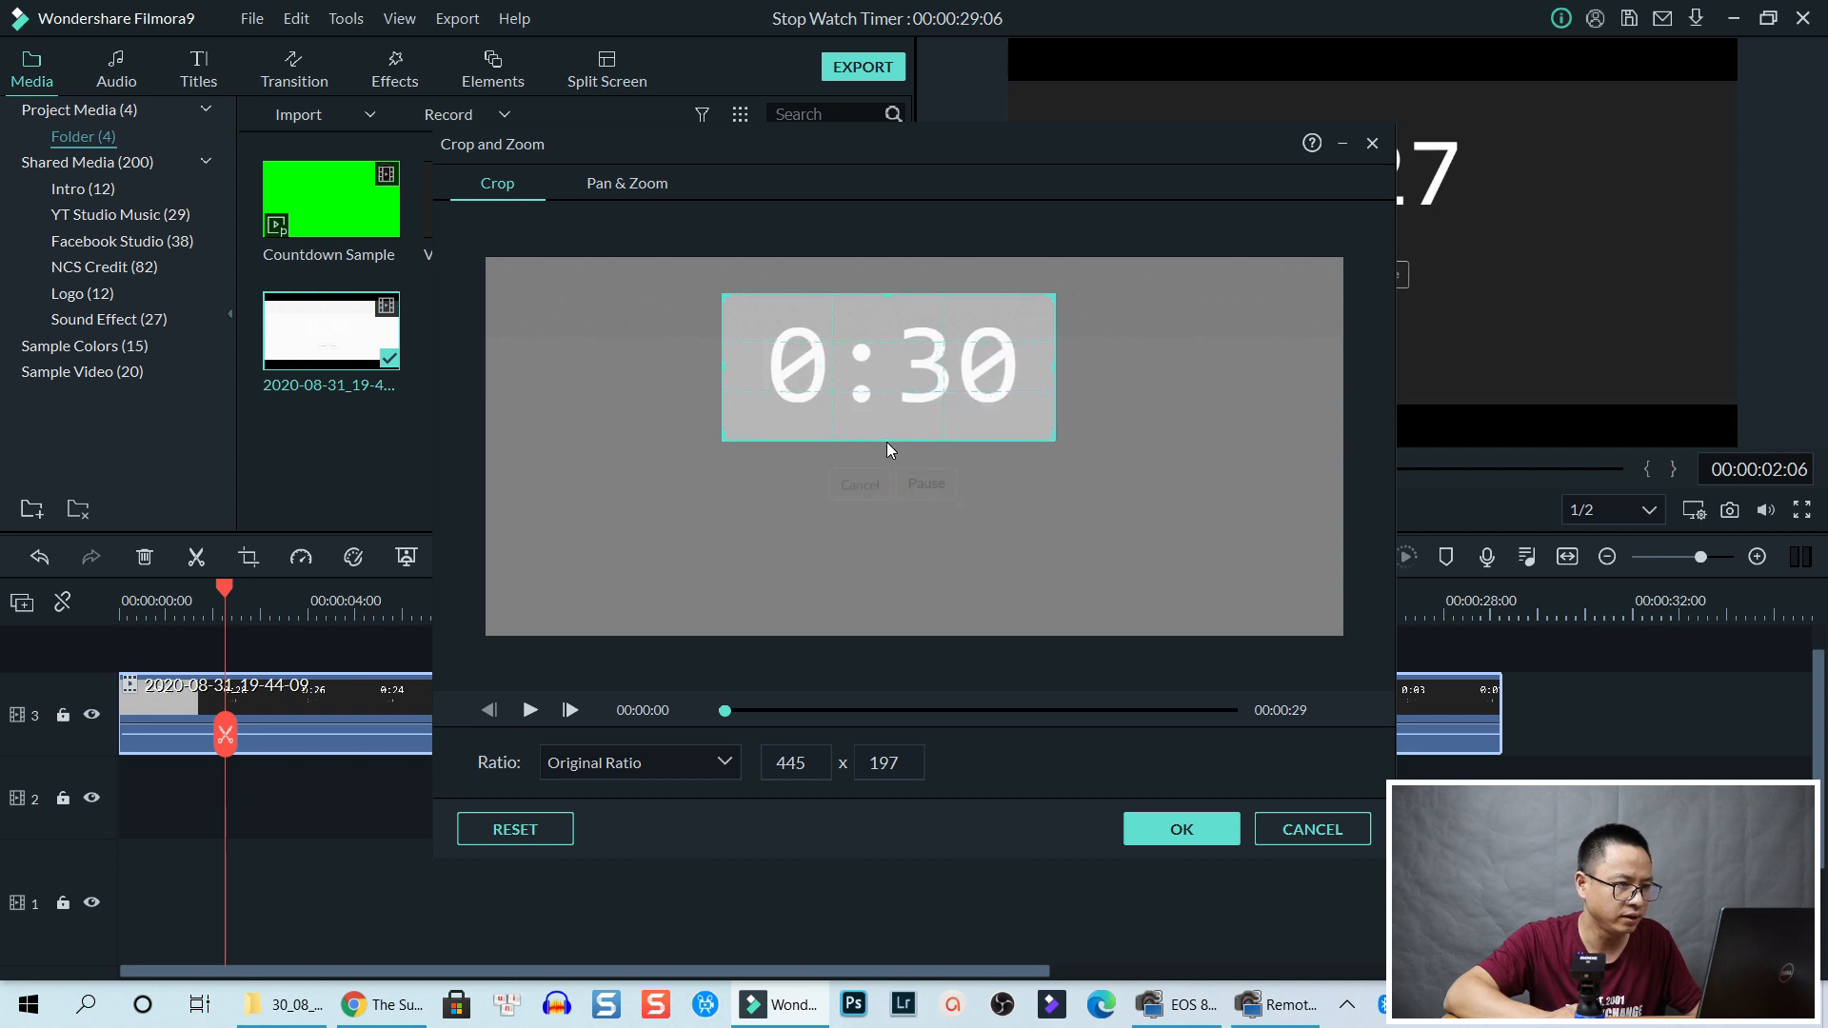
left_click_drag(887, 440, 923, 414)
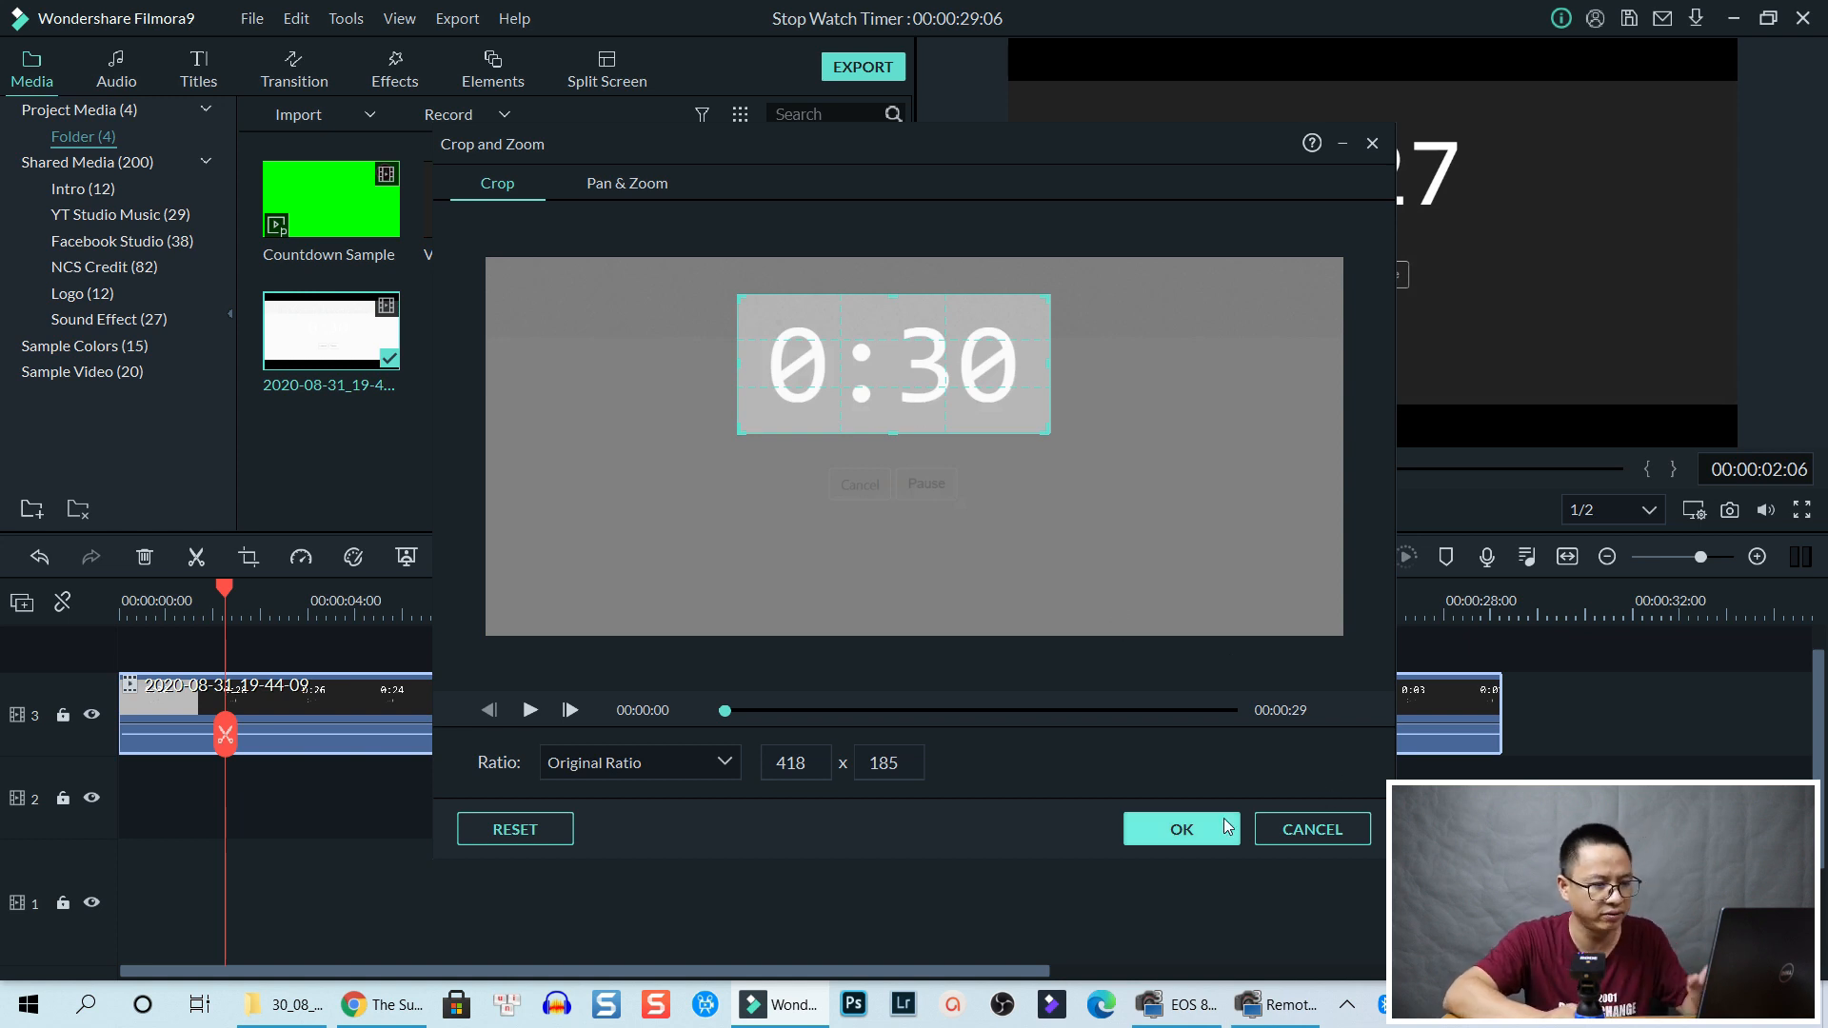
left_click(1188, 829)
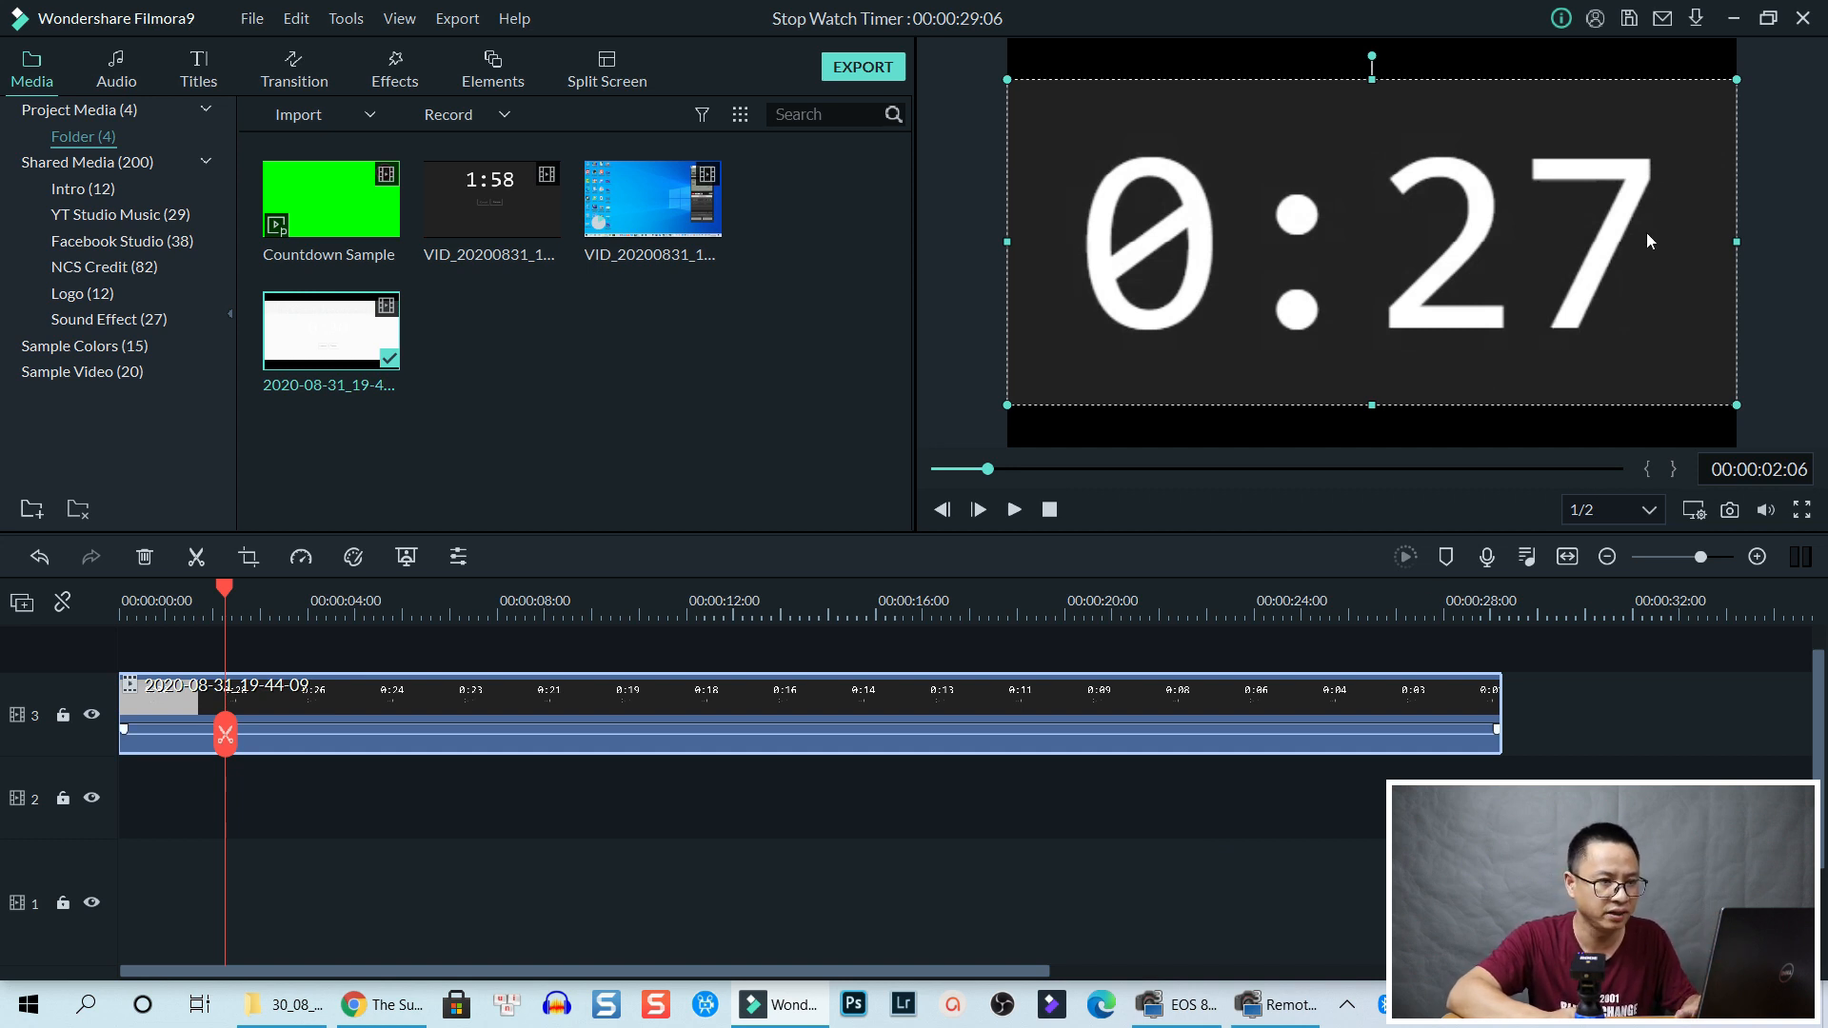
Shrink the cropped timer to about a quarter of the frame width and place it in the video's upper-right corner
left_click_drag(1731, 84, 1564, 157)
left_click_drag(1254, 308, 1632, 112)
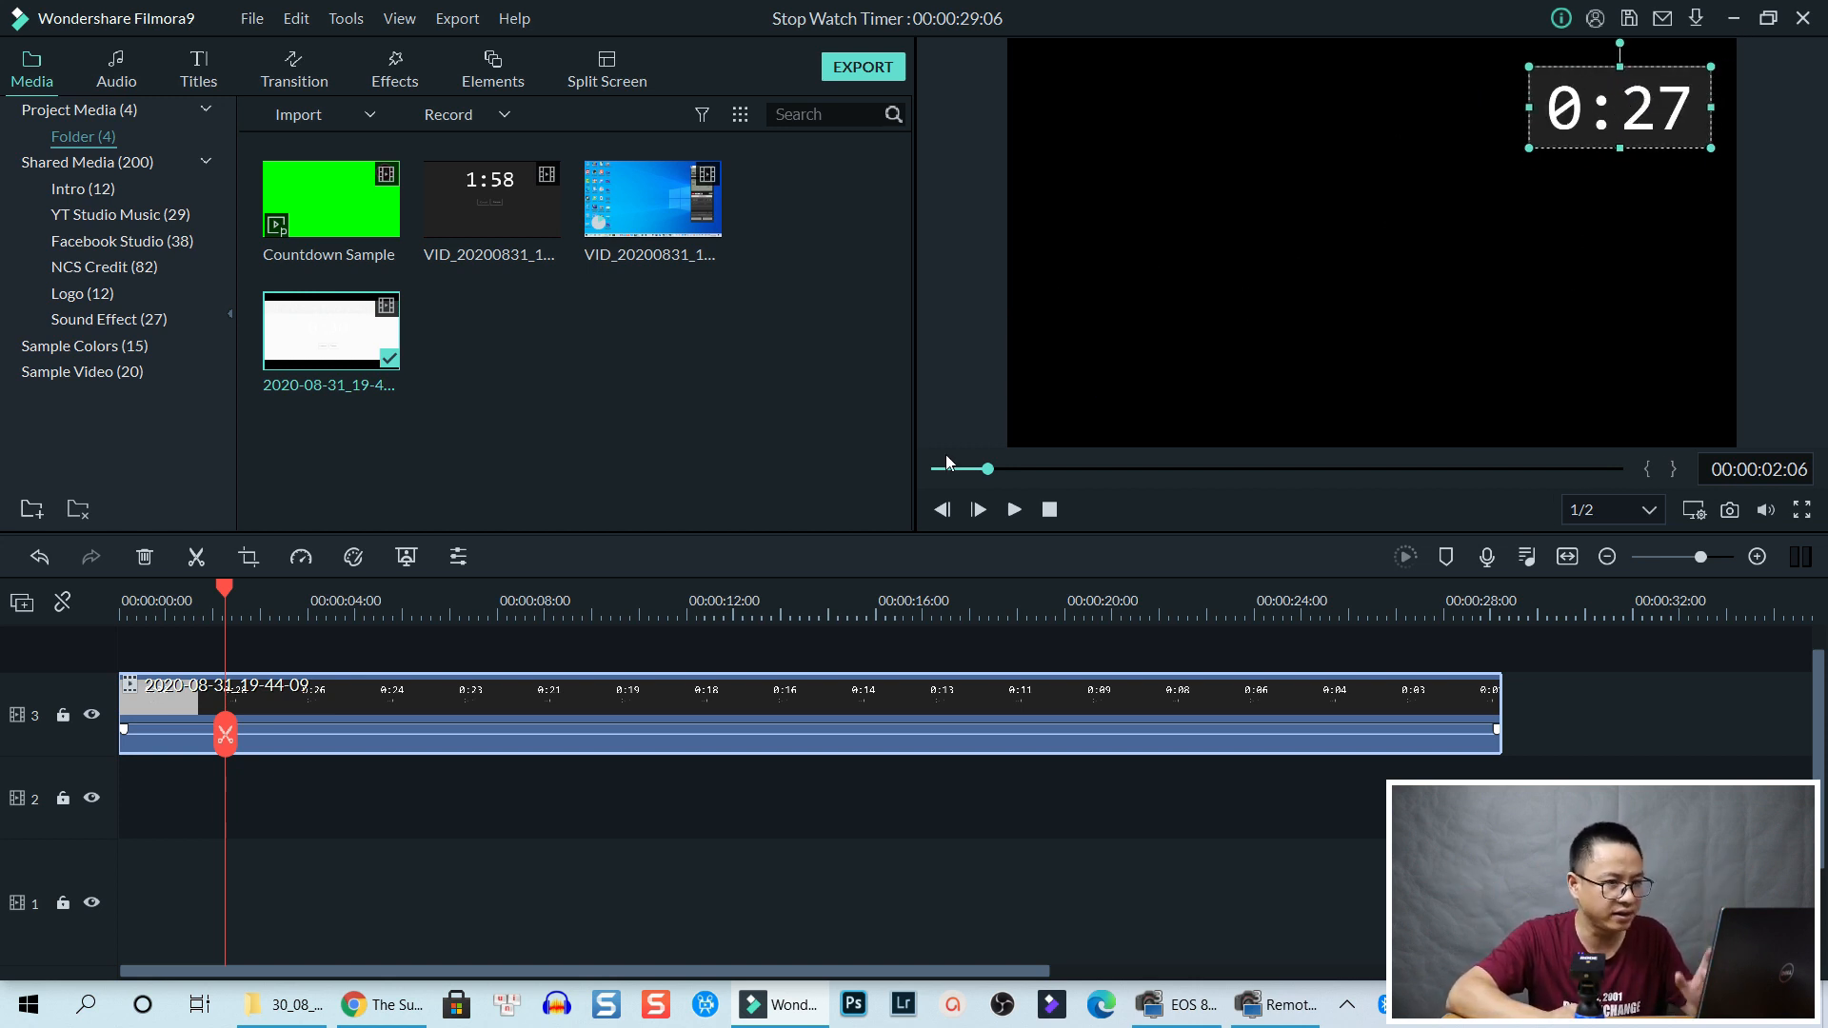
left_click(555, 786)
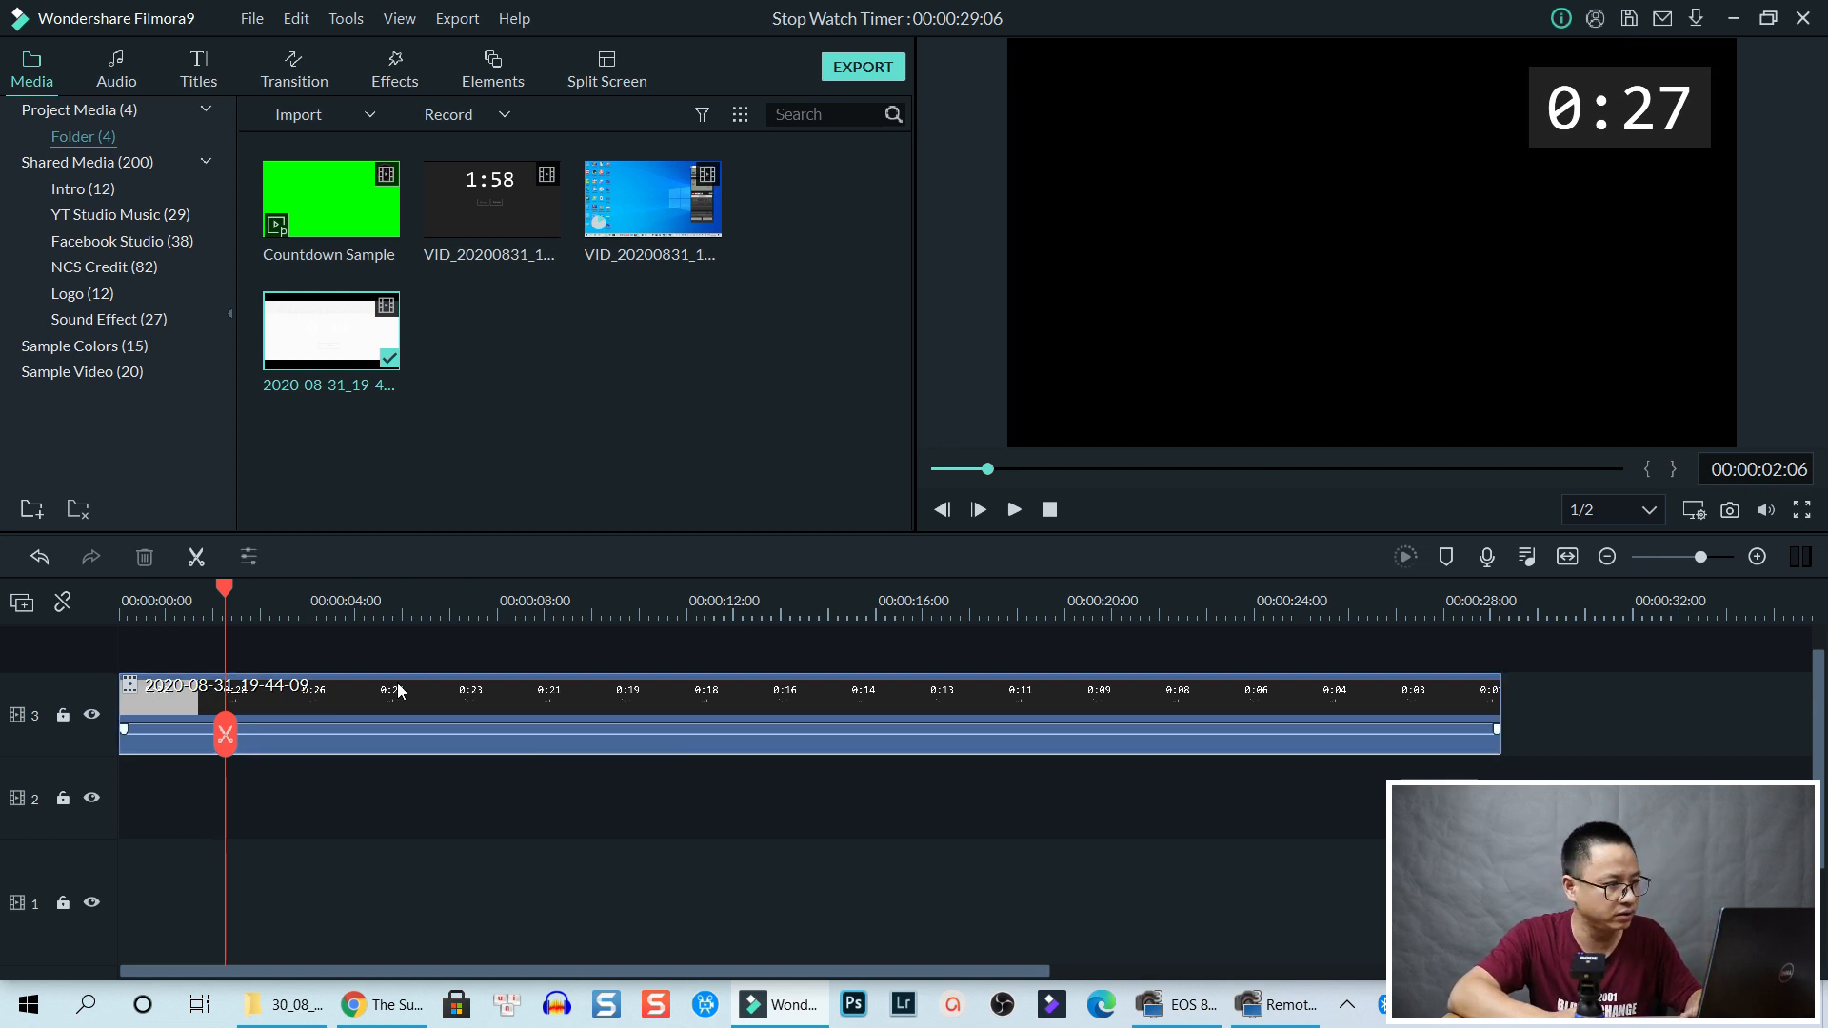
Add the sample videos Islands and Beach one after the other on track 2, beneath the timer clip
left_click(91, 373)
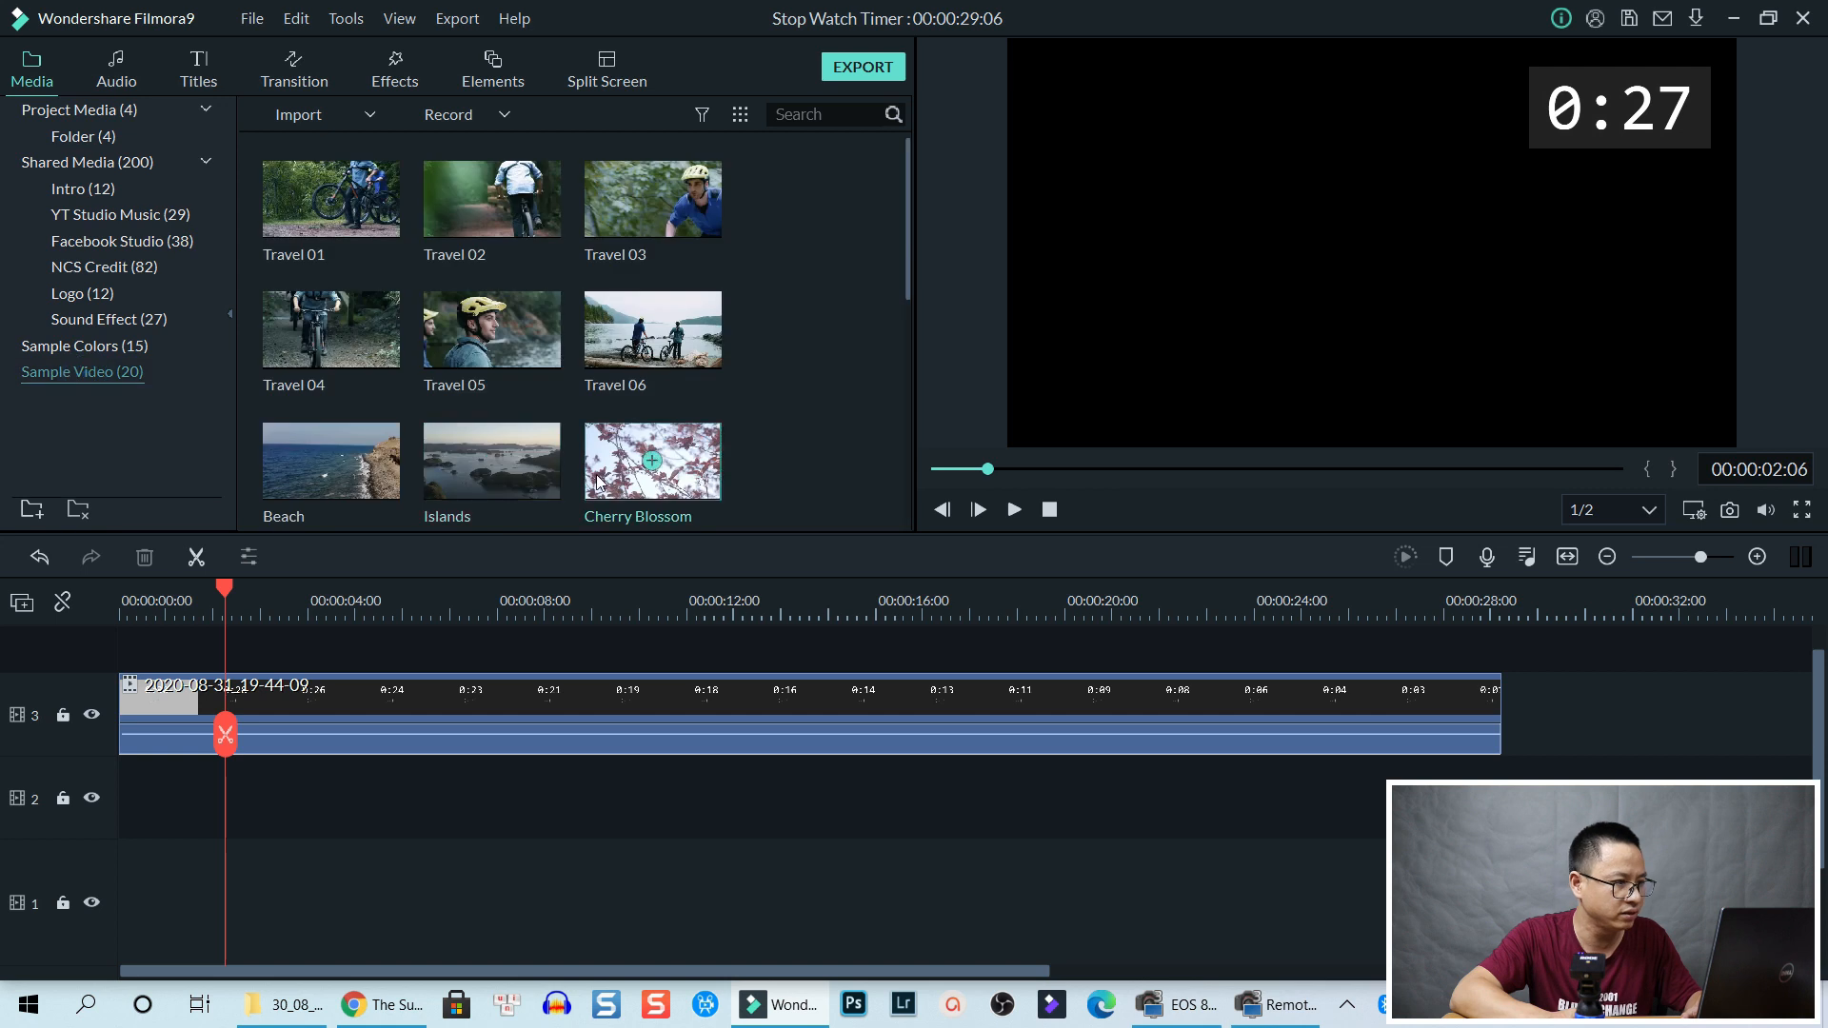
scroll(660, 442, "down", 5)
scroll(676, 435, "up", 5)
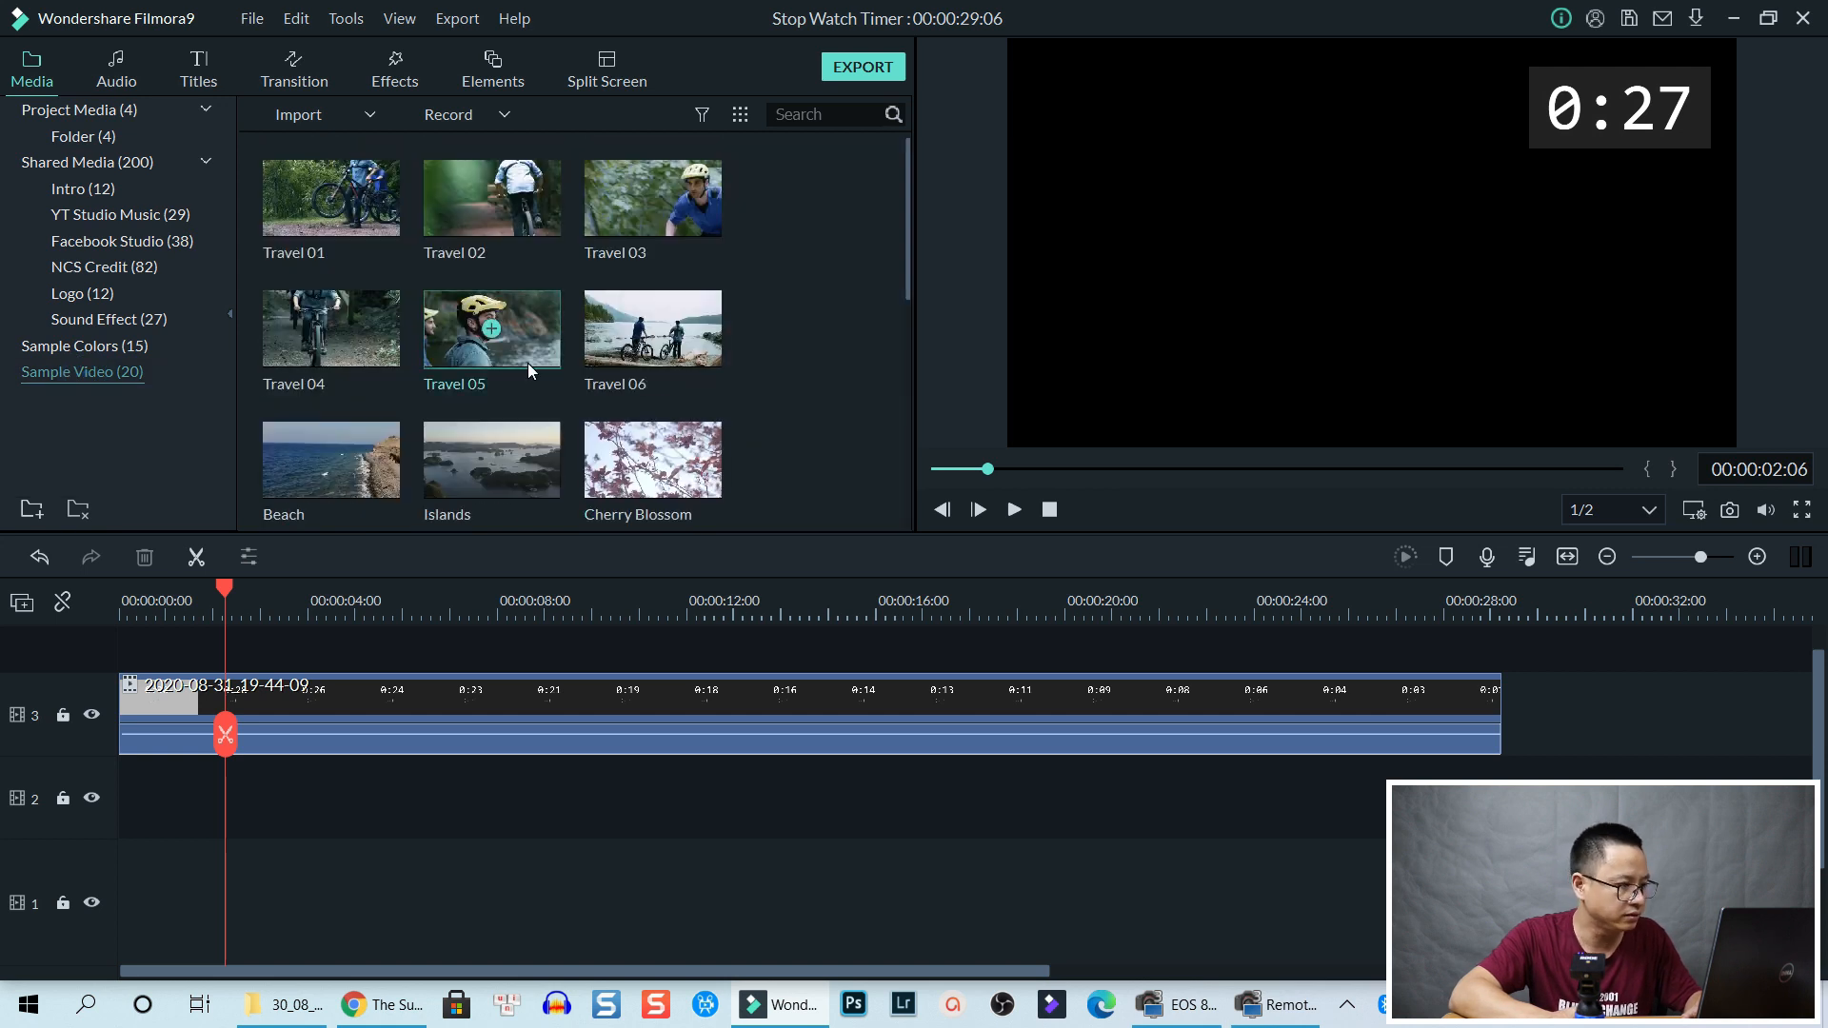
left_click_drag(534, 470, 191, 798)
left_click_drag(337, 516, 610, 819)
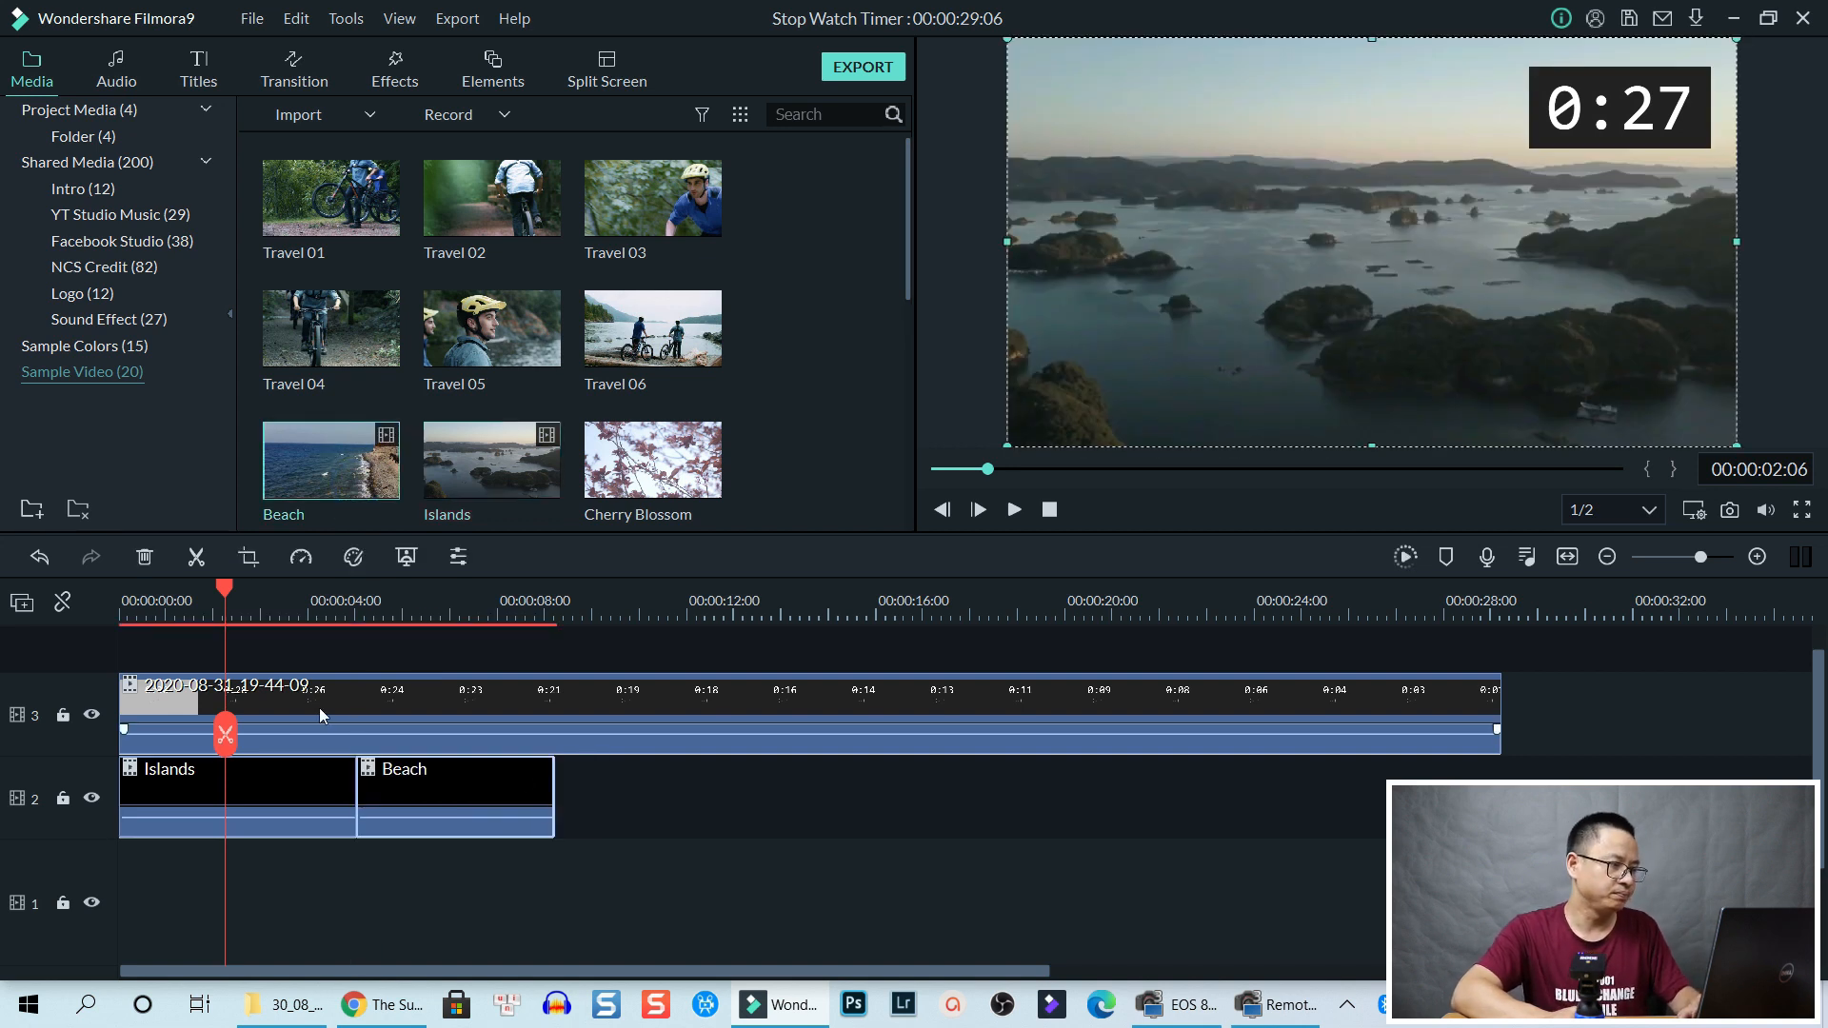
Play the timeline from the beginning to preview the timer over the sample footage
left_click(128, 614)
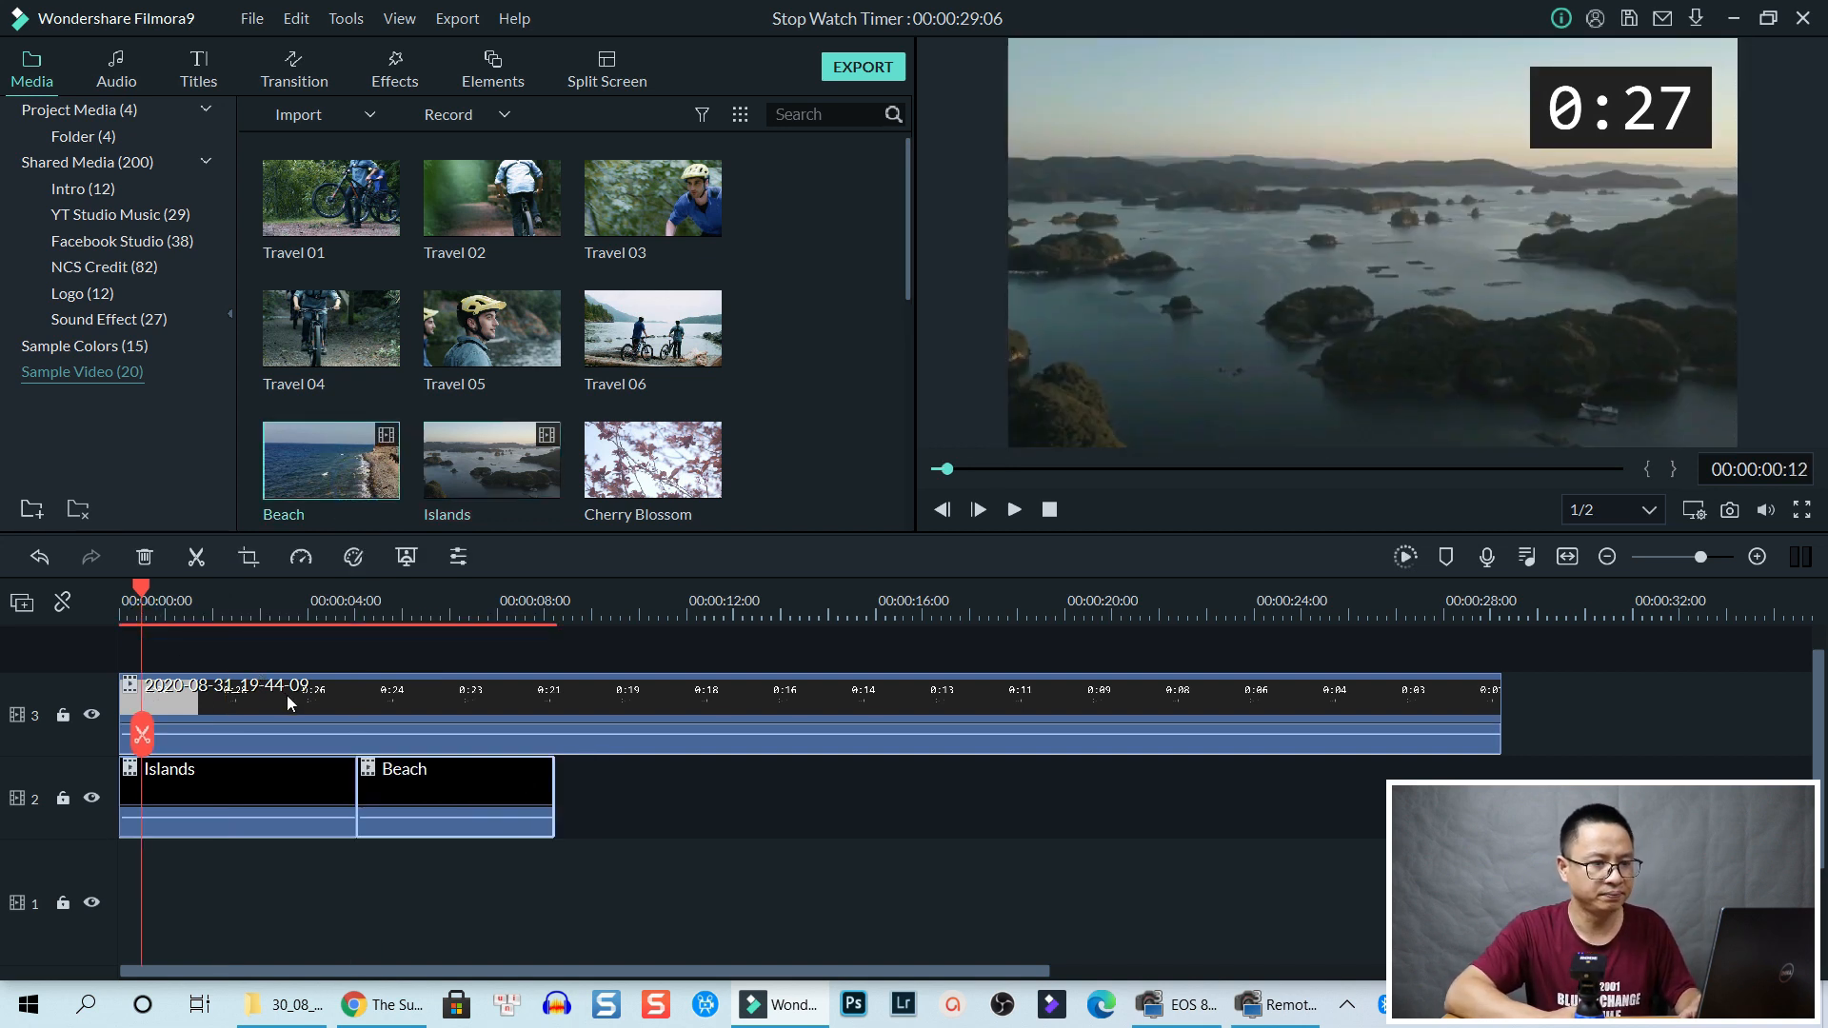
key("space")
key("space")
left_click(128, 609)
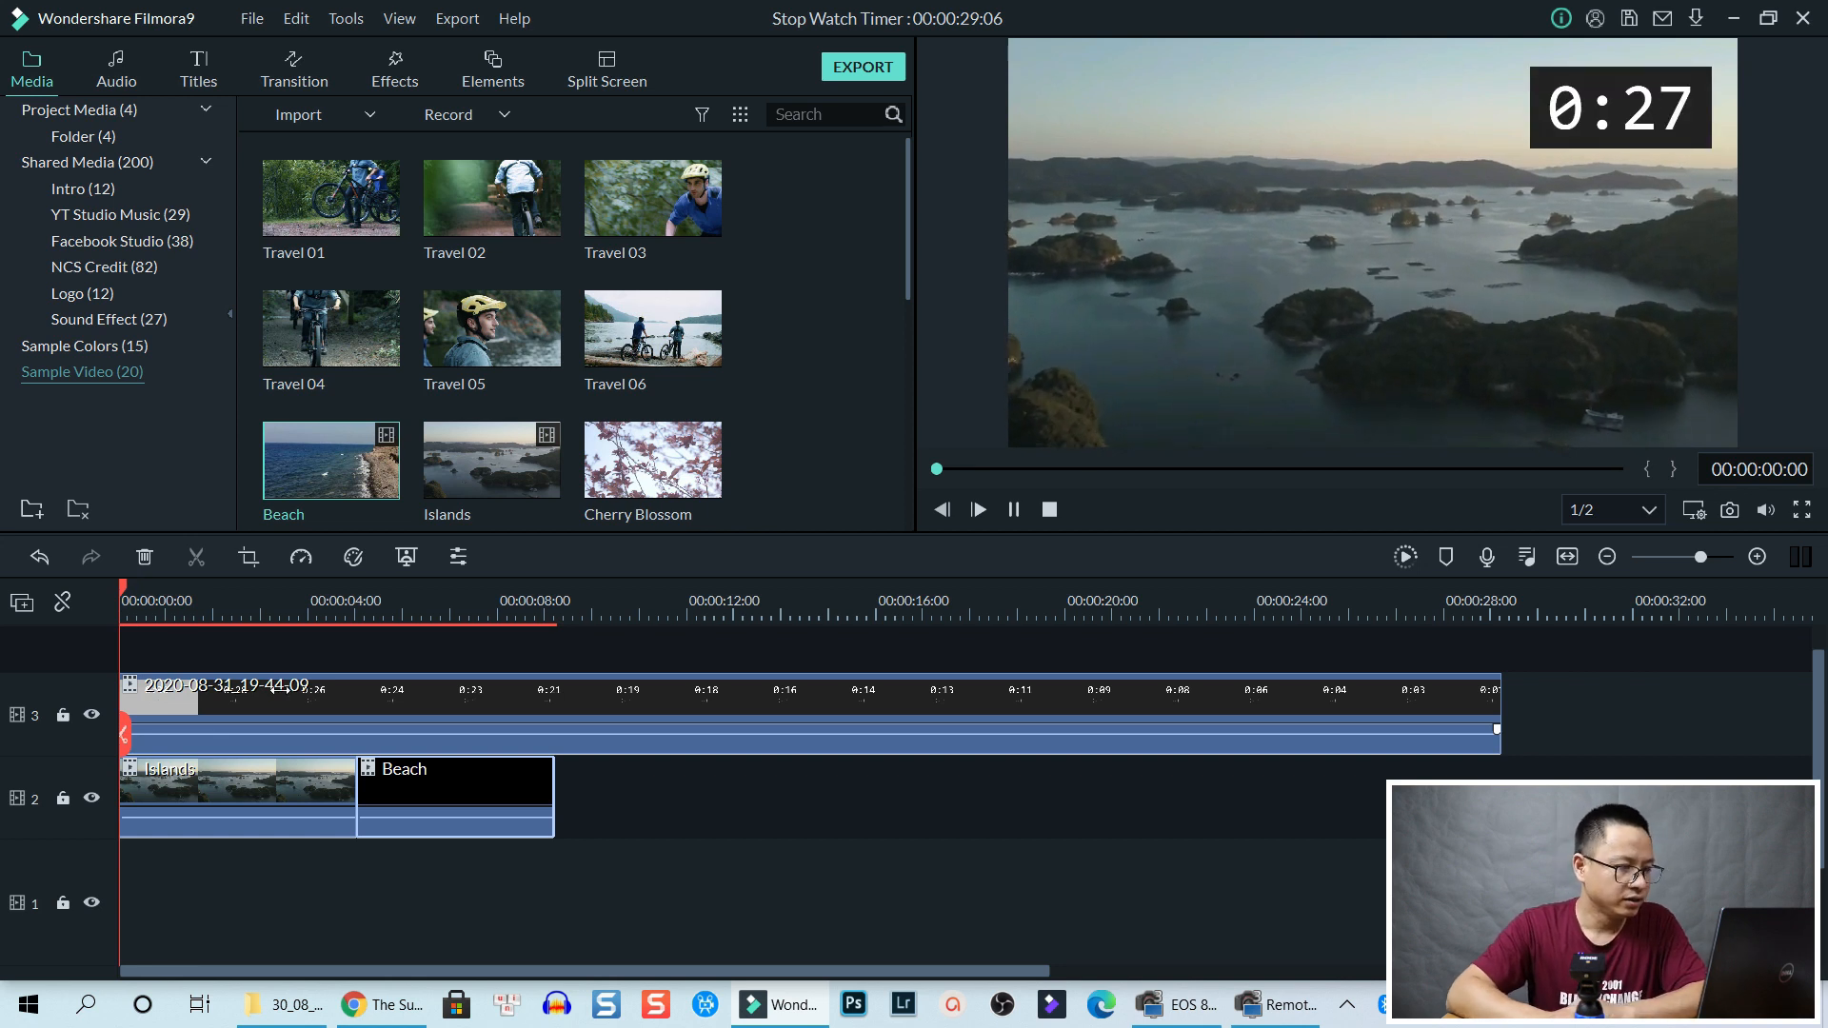
key("space")
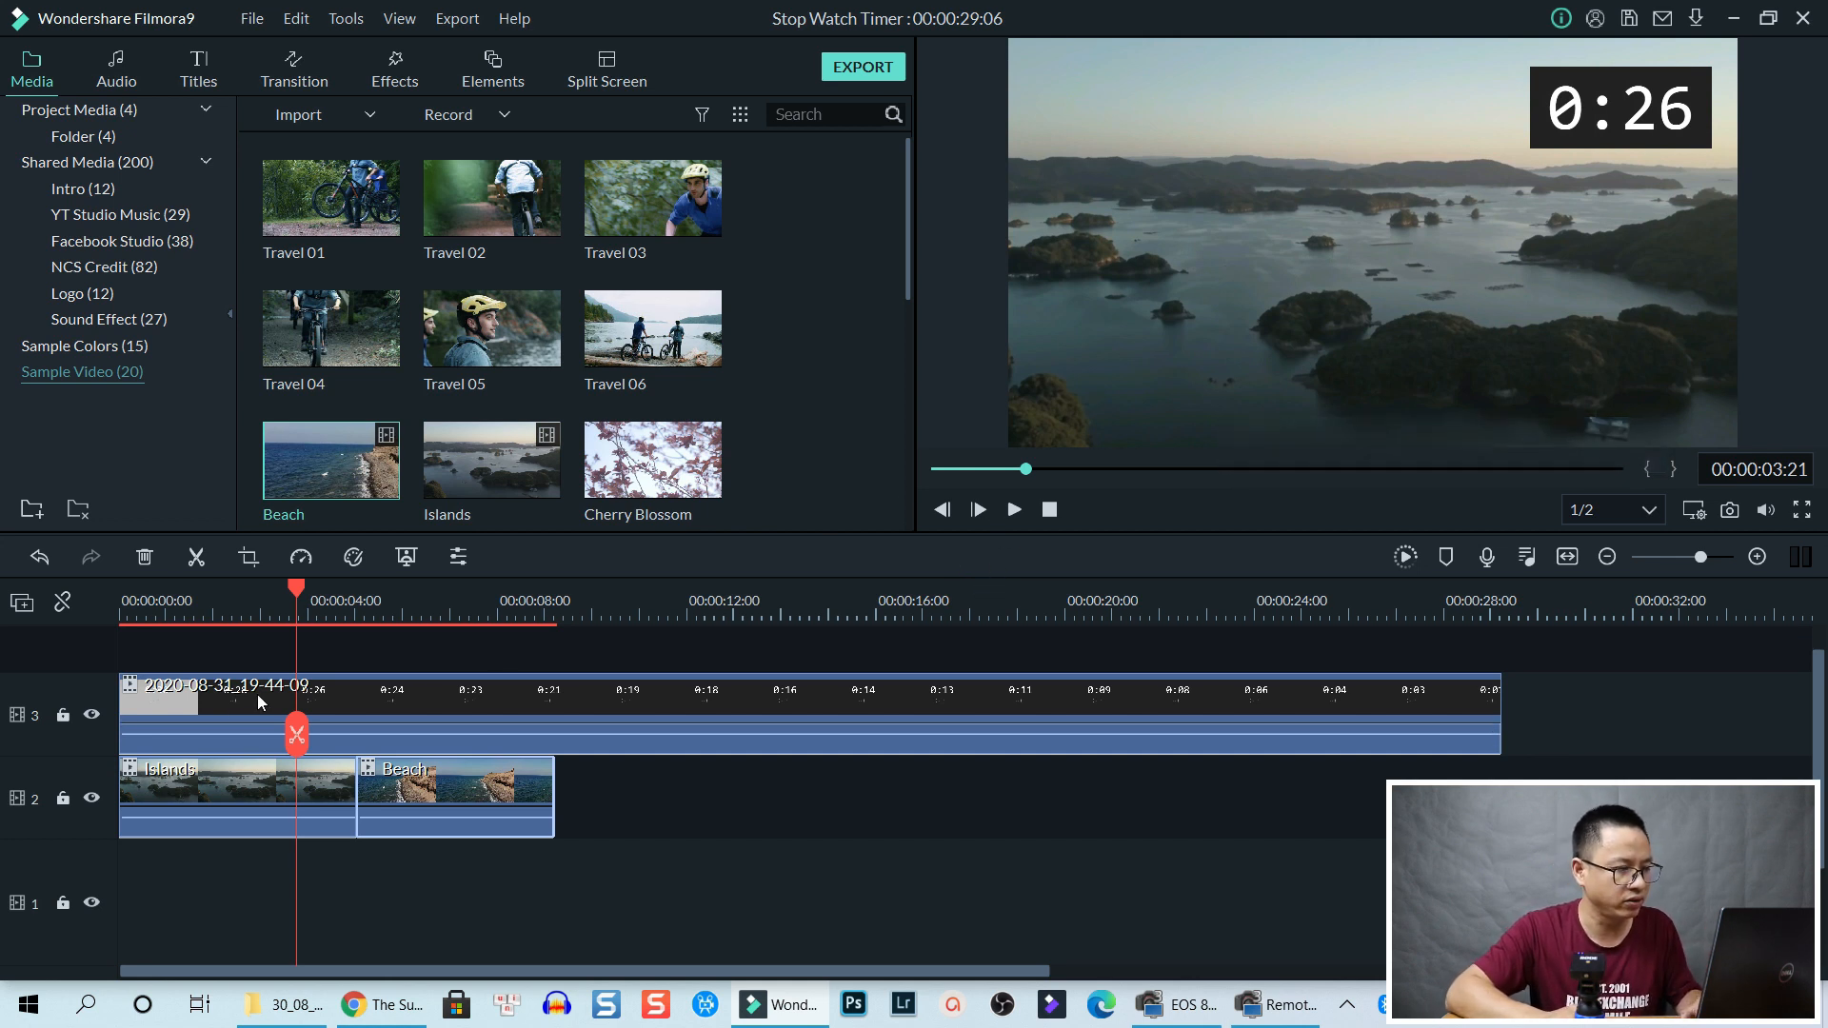
Enable Drop Shadow on the timer clip with a blur of 6 and a distance of 3
left_click(229, 713)
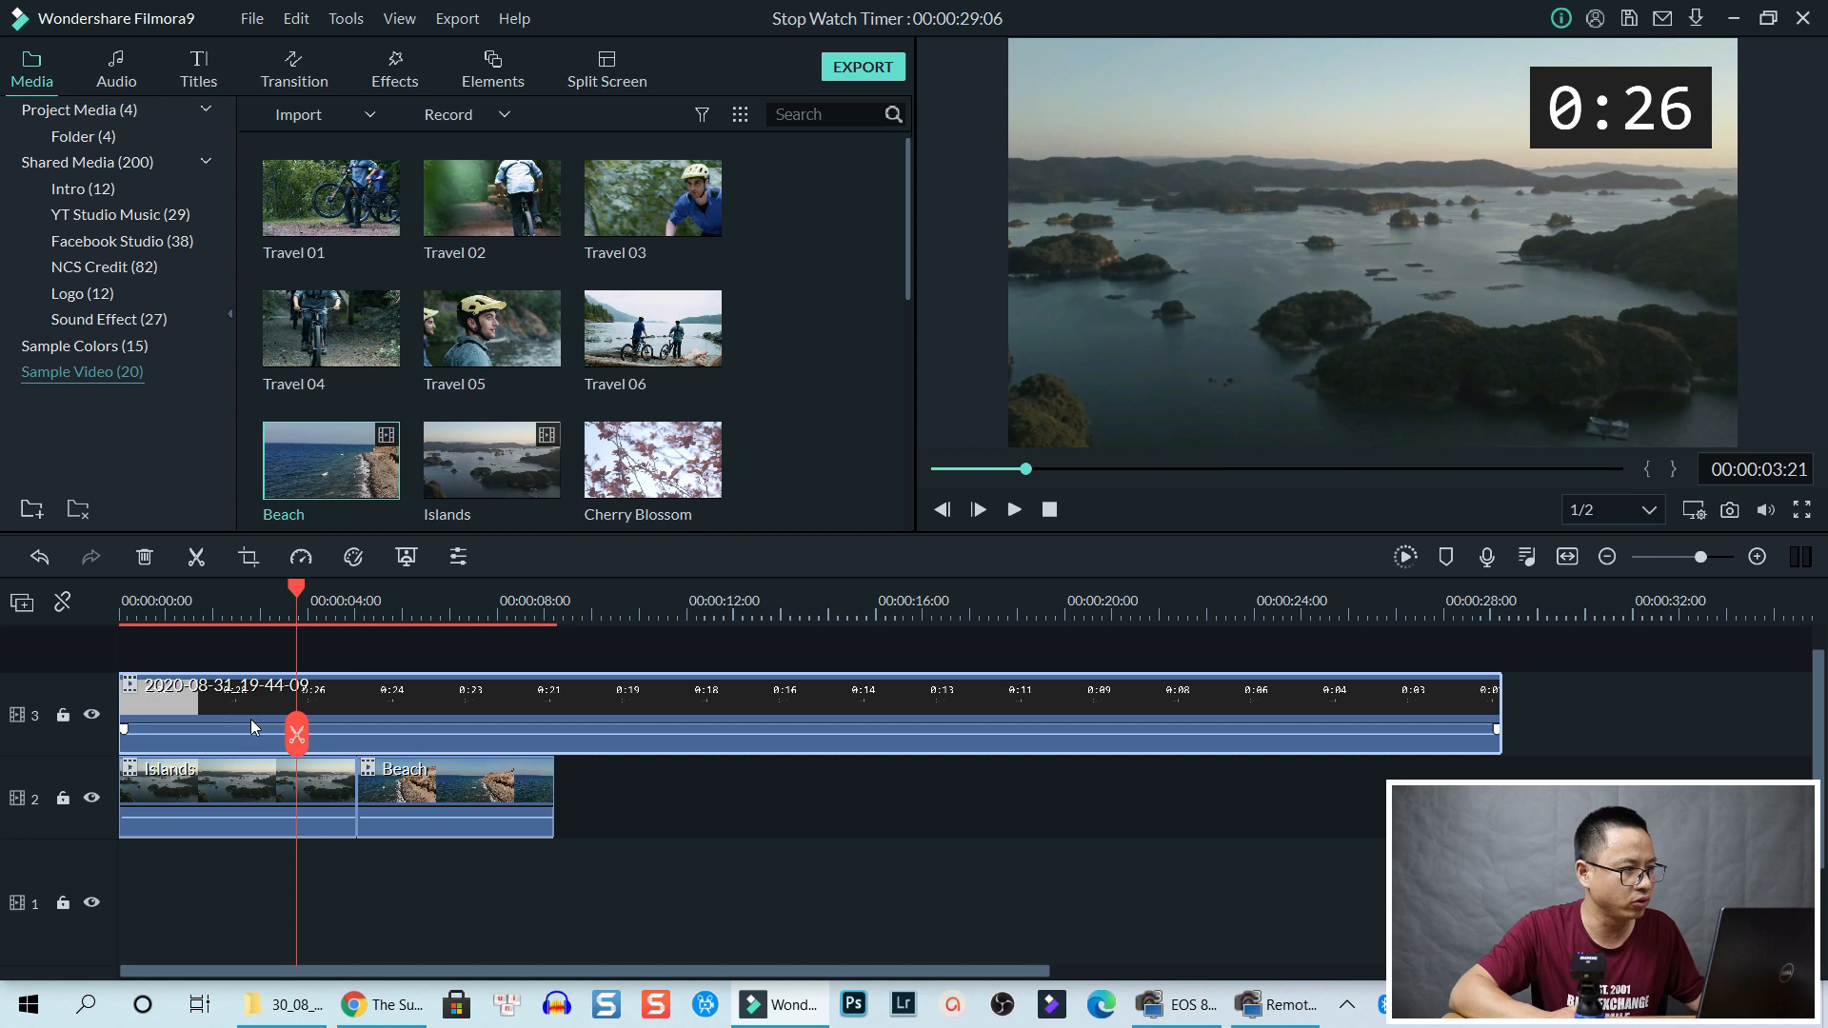
double_click(250, 718)
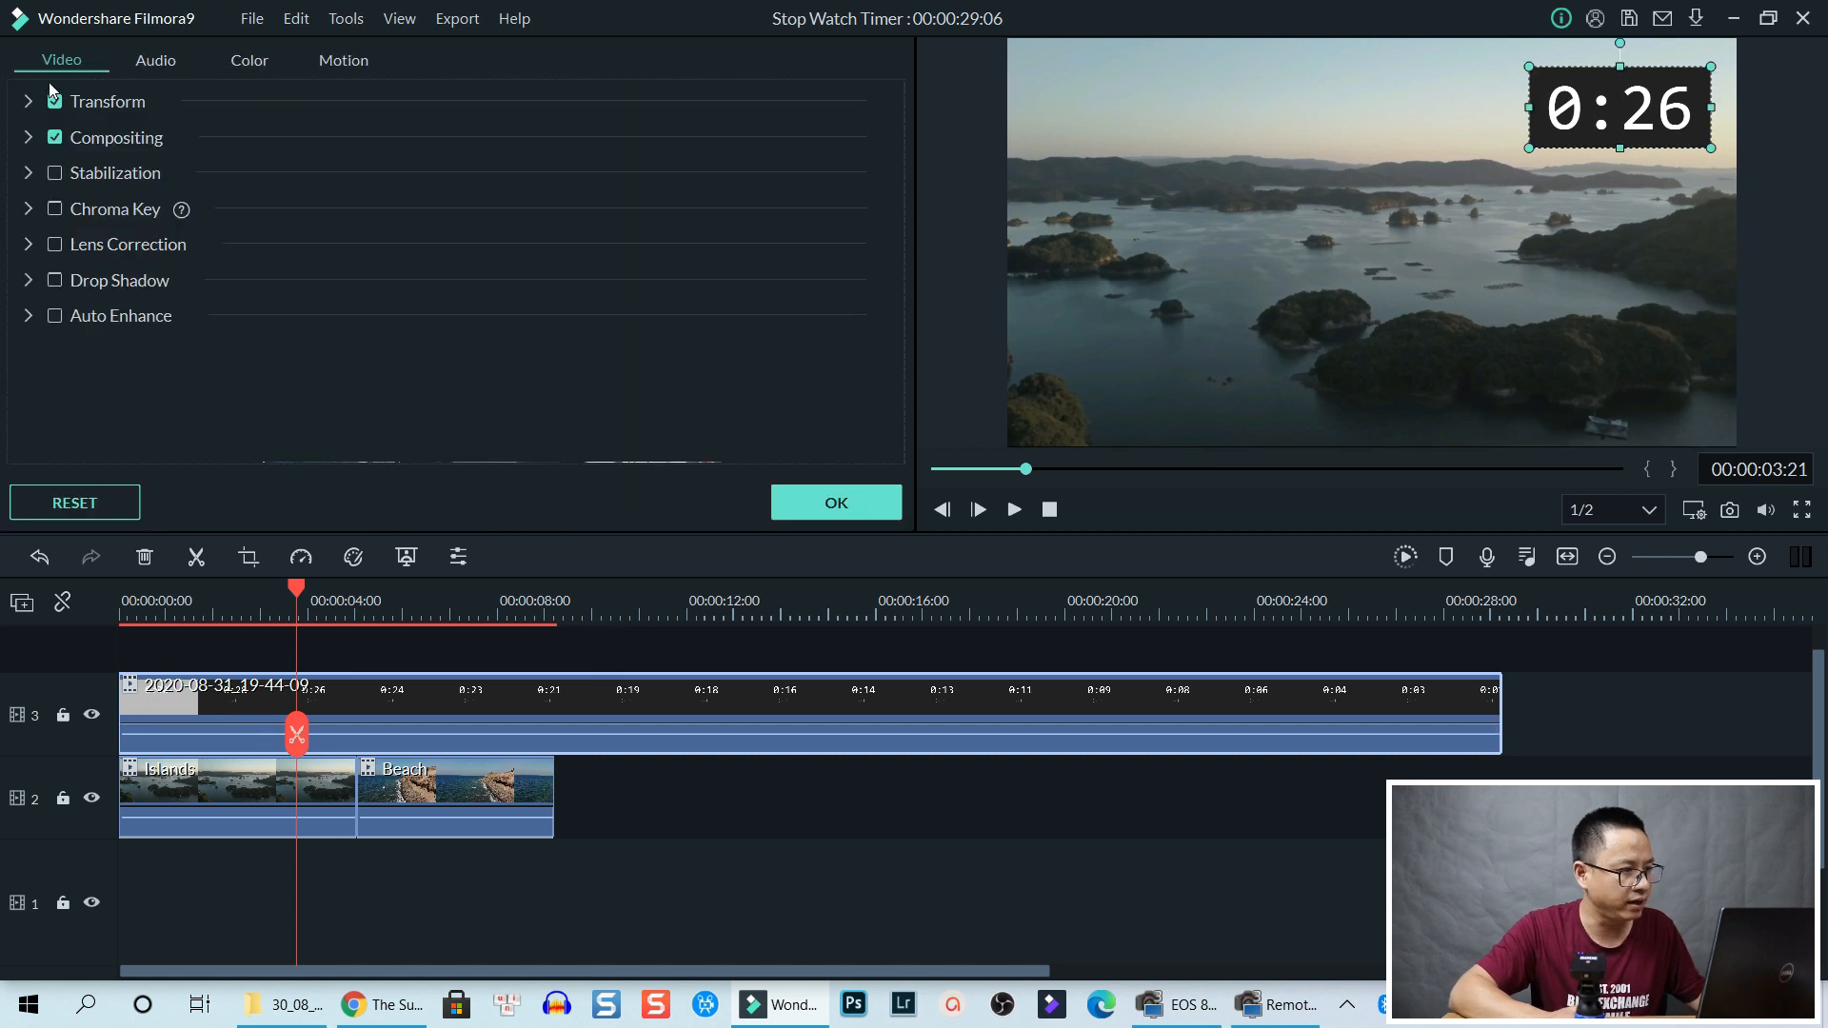
left_click(54, 280)
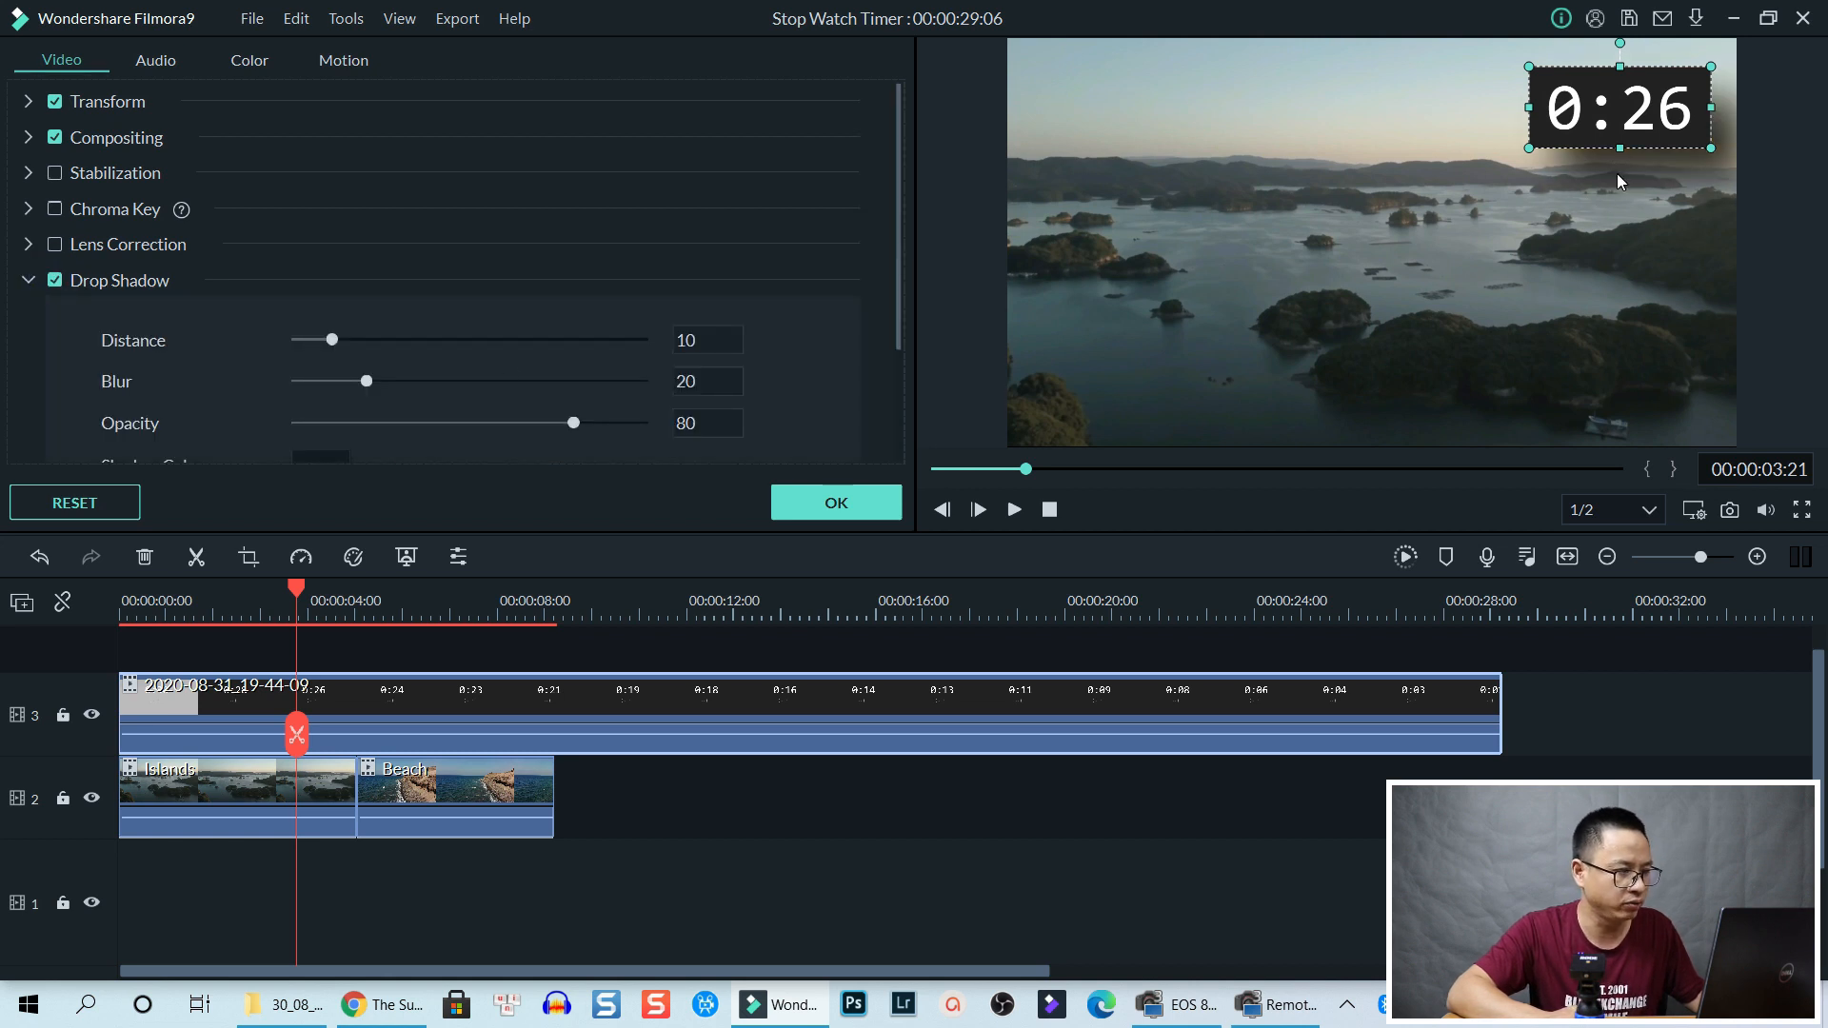
left_click_drag(373, 385, 322, 379)
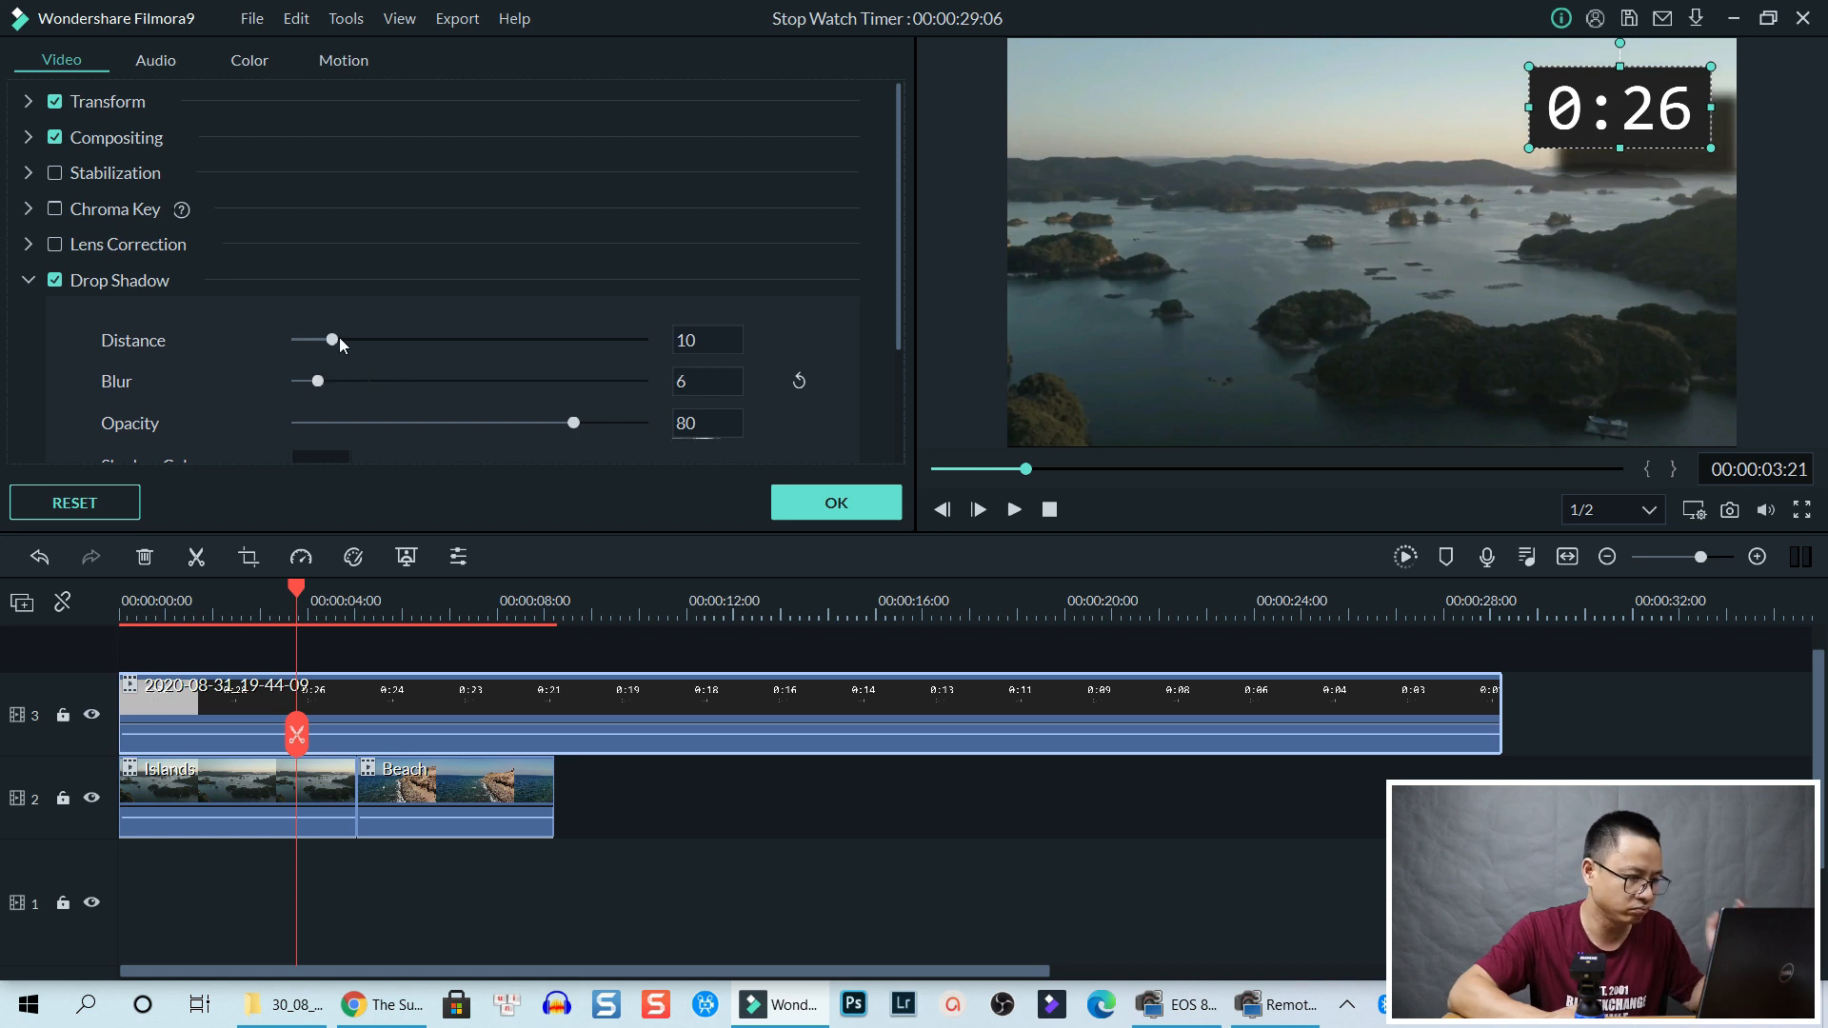
left_click(700, 340)
type("3")
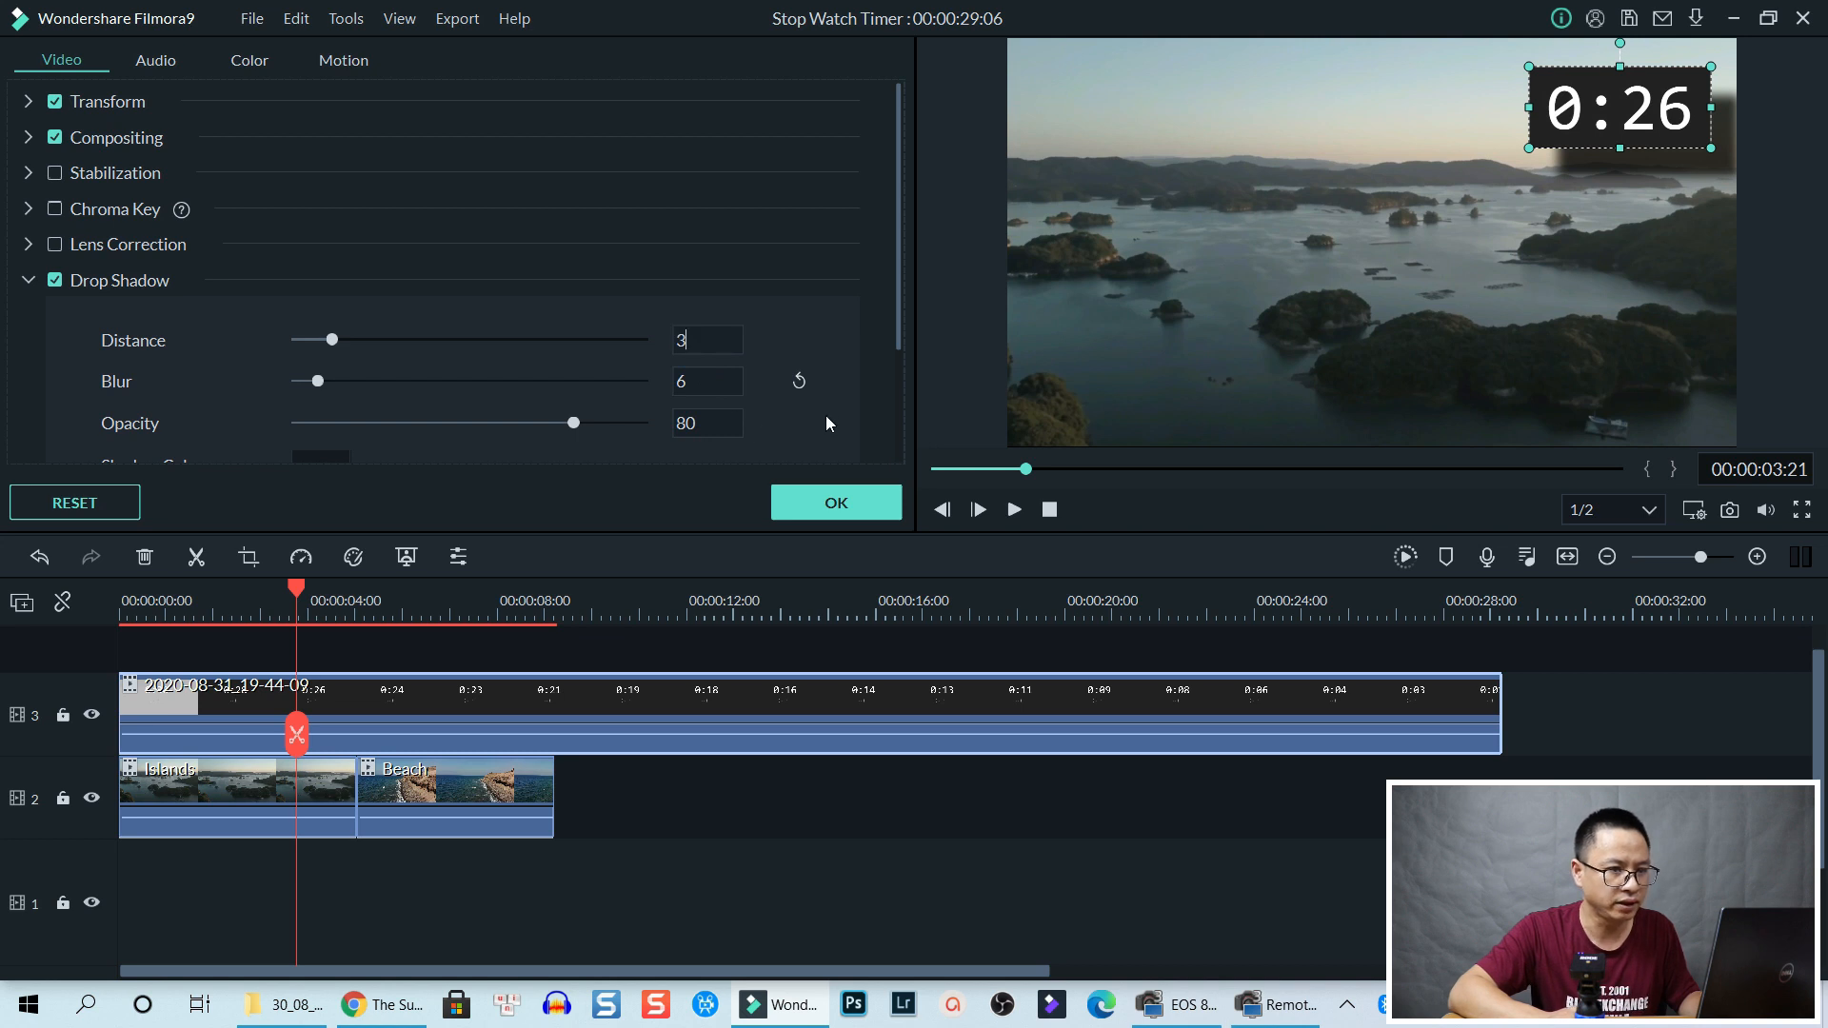
key("Return")
scroll(827, 419, "down", 2)
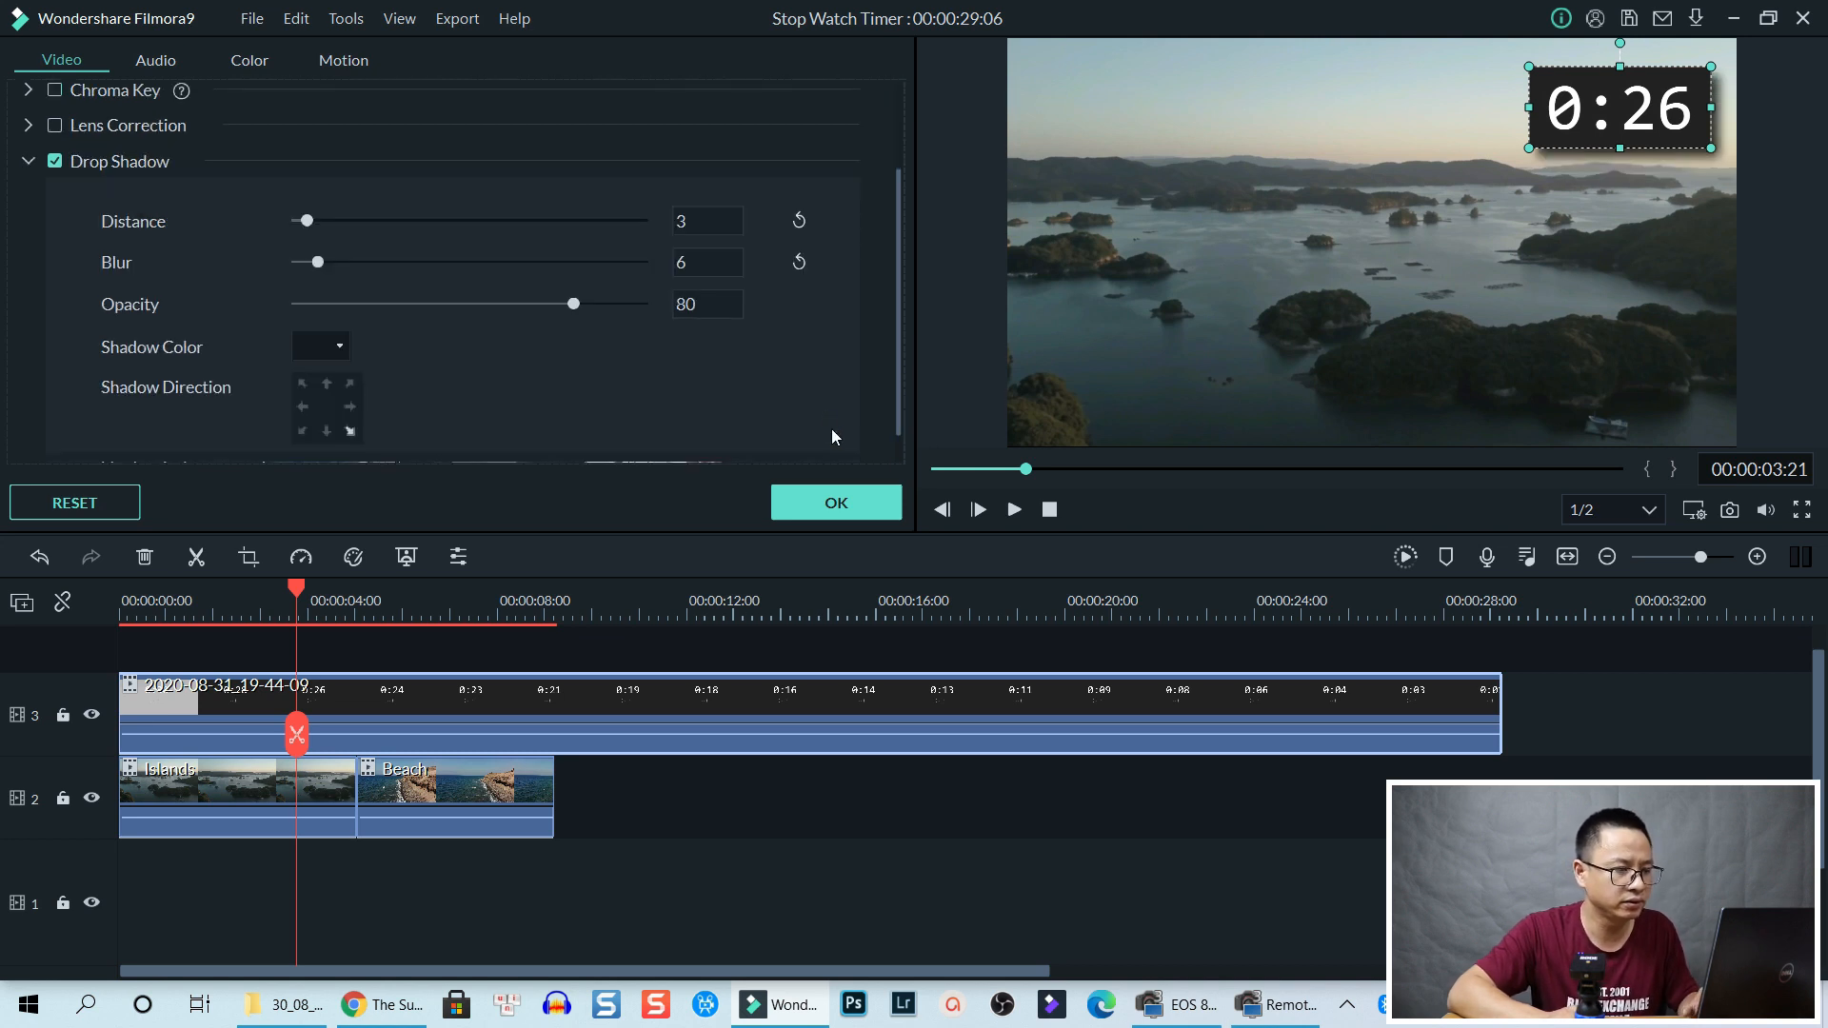
Accept the shadow settings and apply the Border utility effect to the timer clip on track 3
left_click(825, 501)
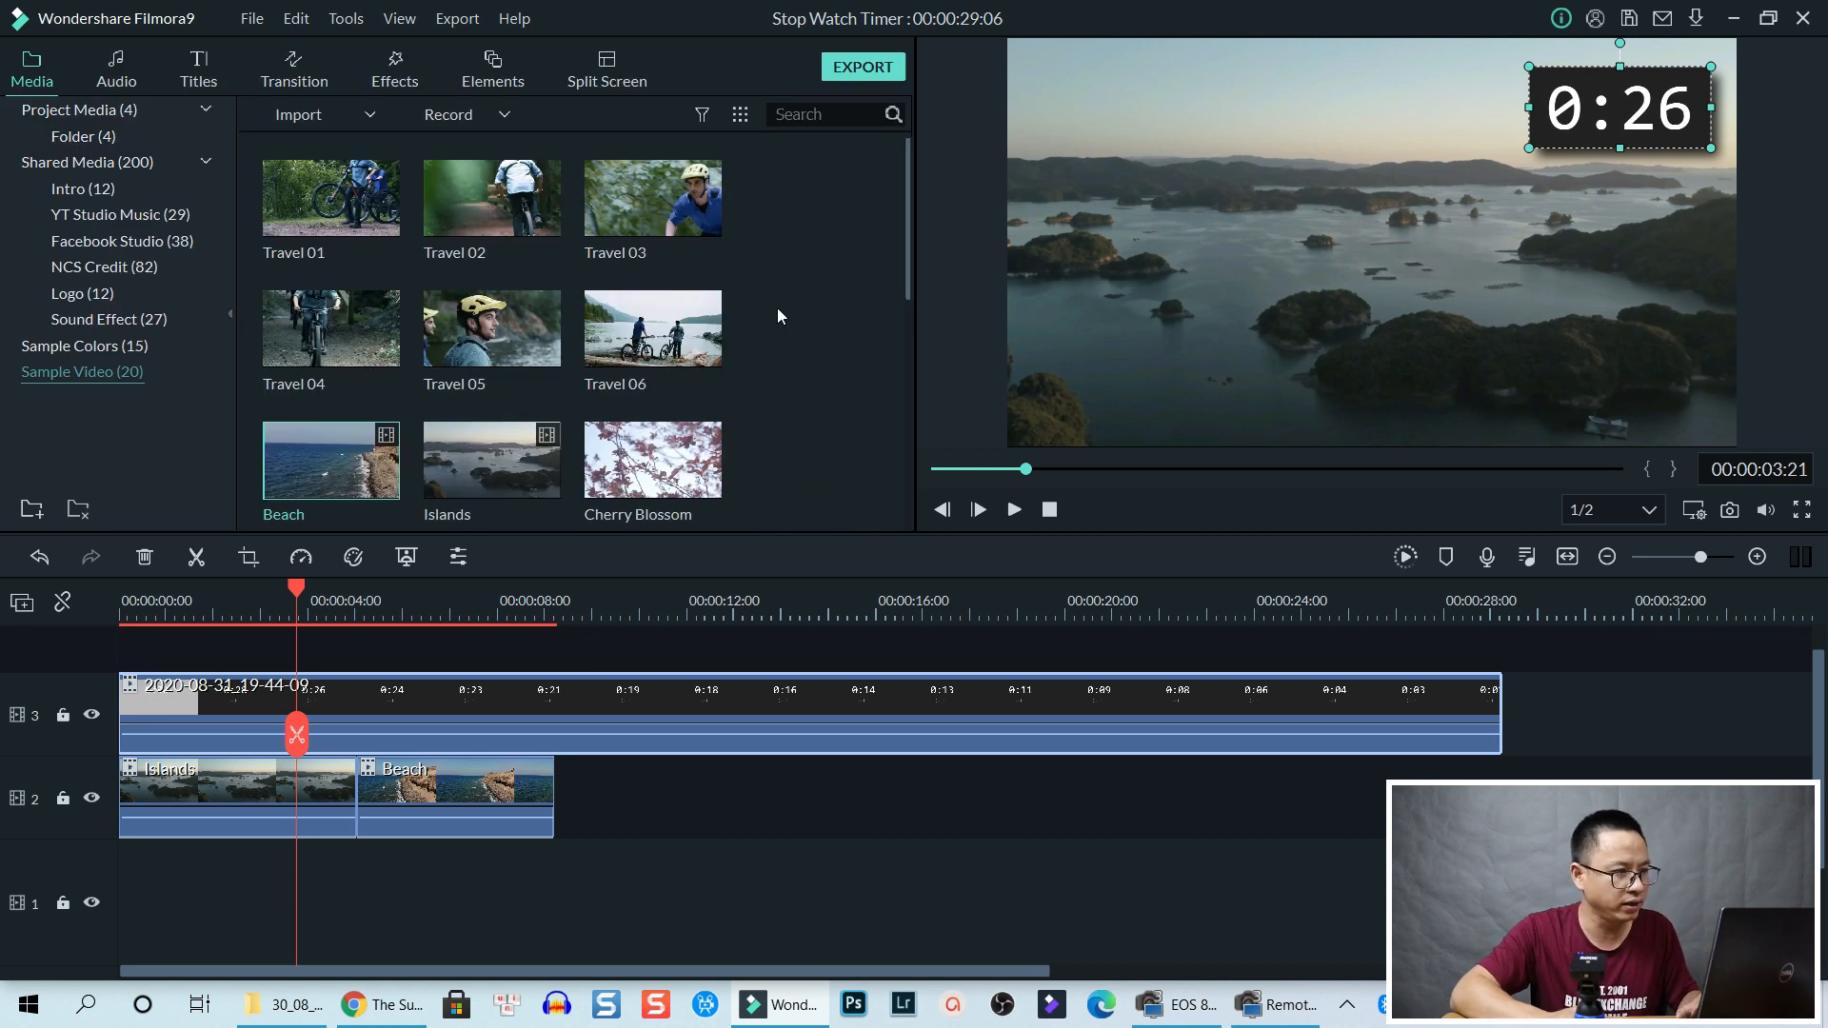
left_click(392, 76)
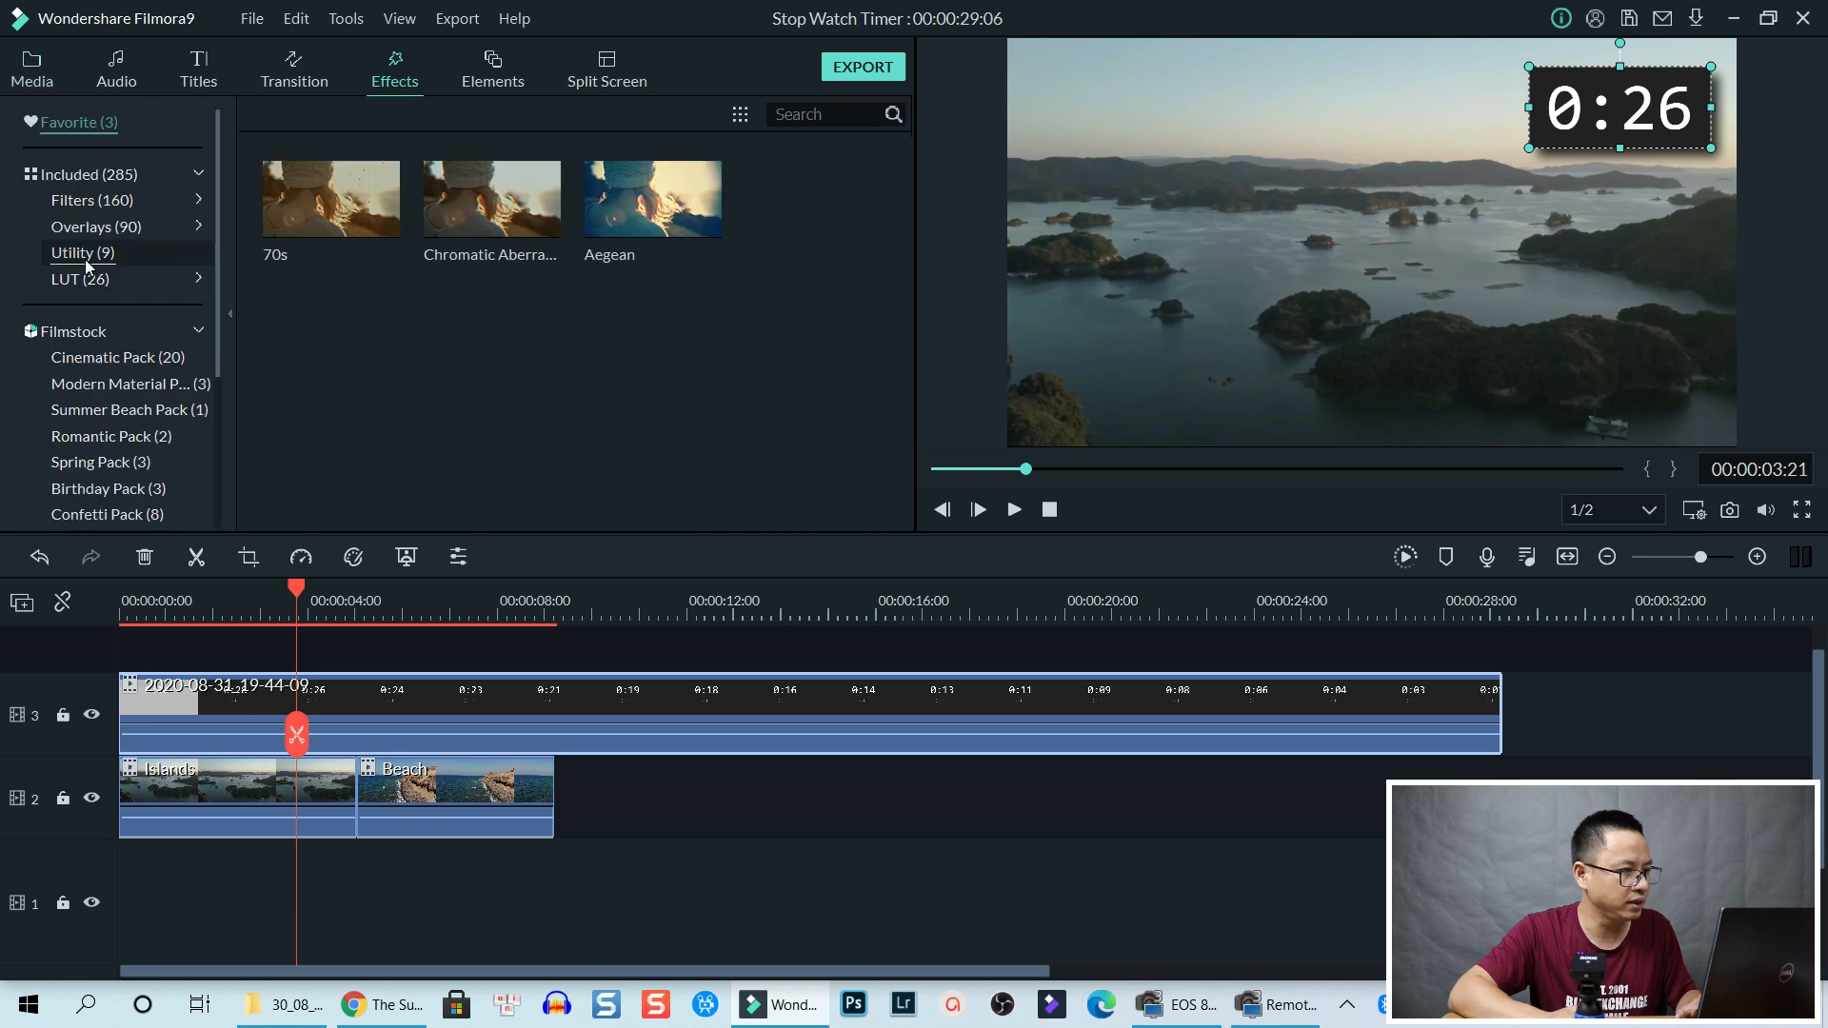
left_click(82, 259)
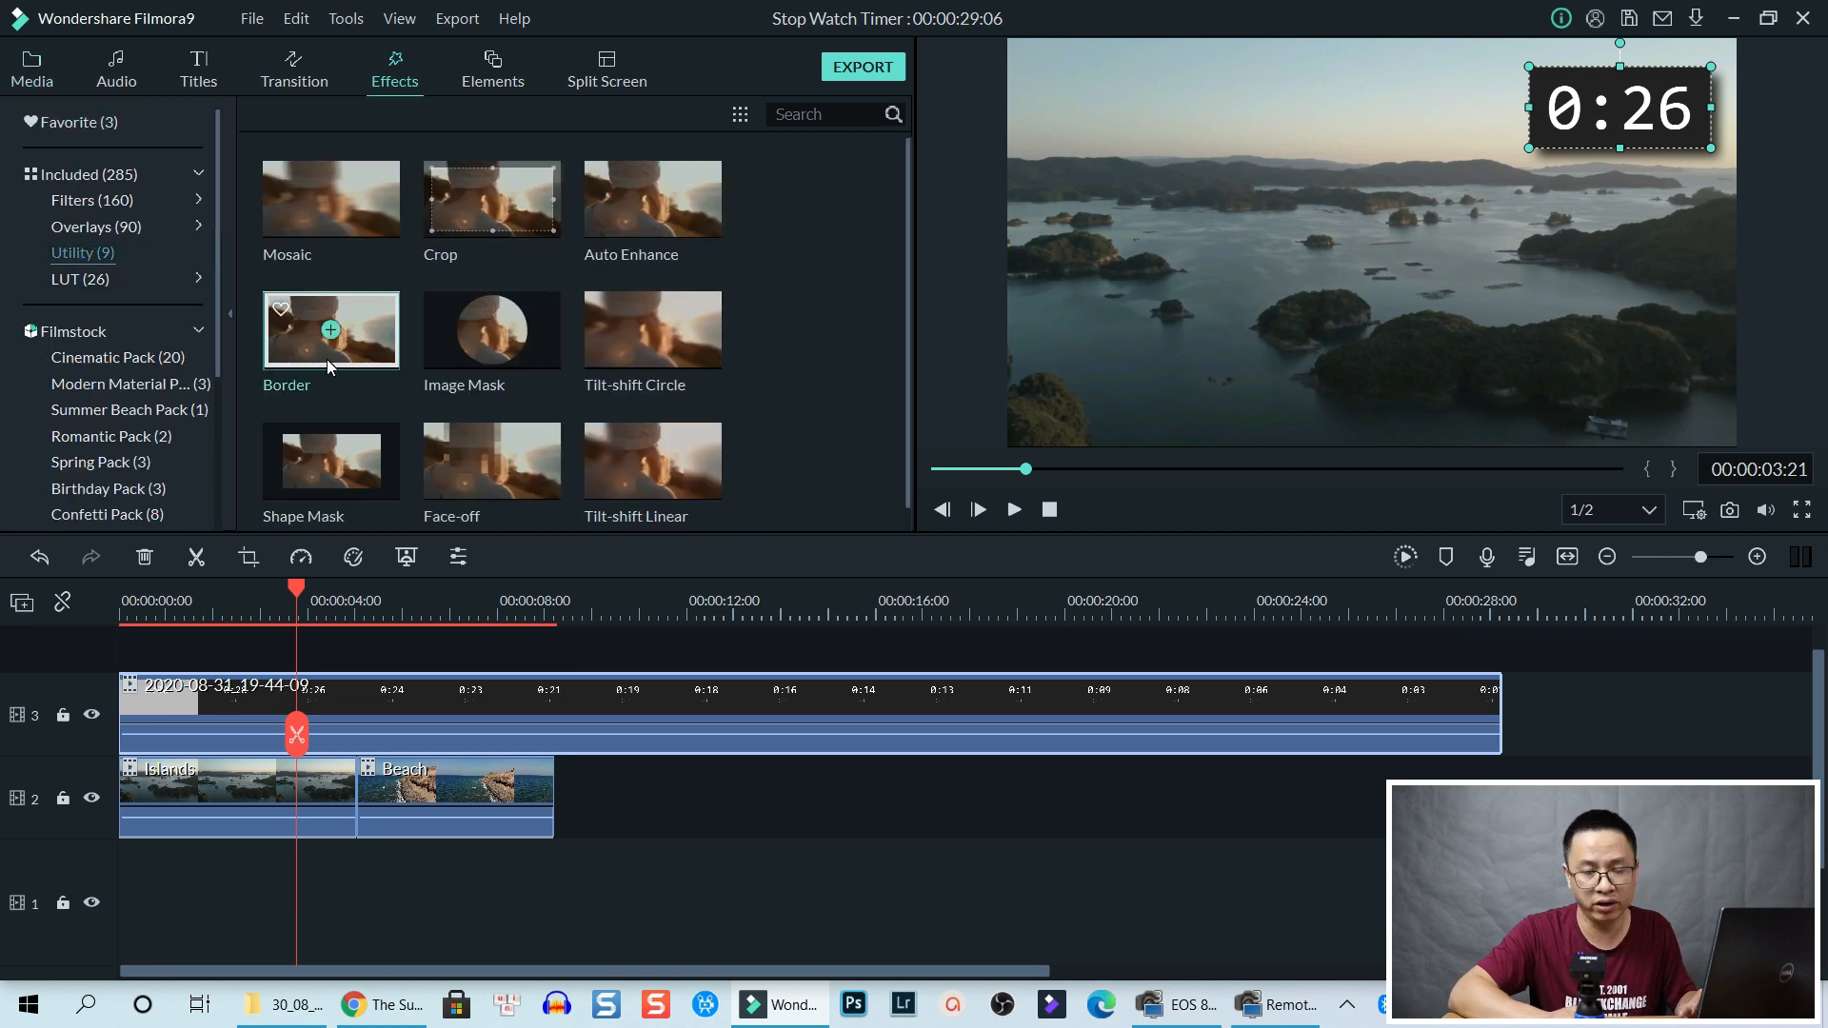
left_click_drag(335, 358, 308, 700)
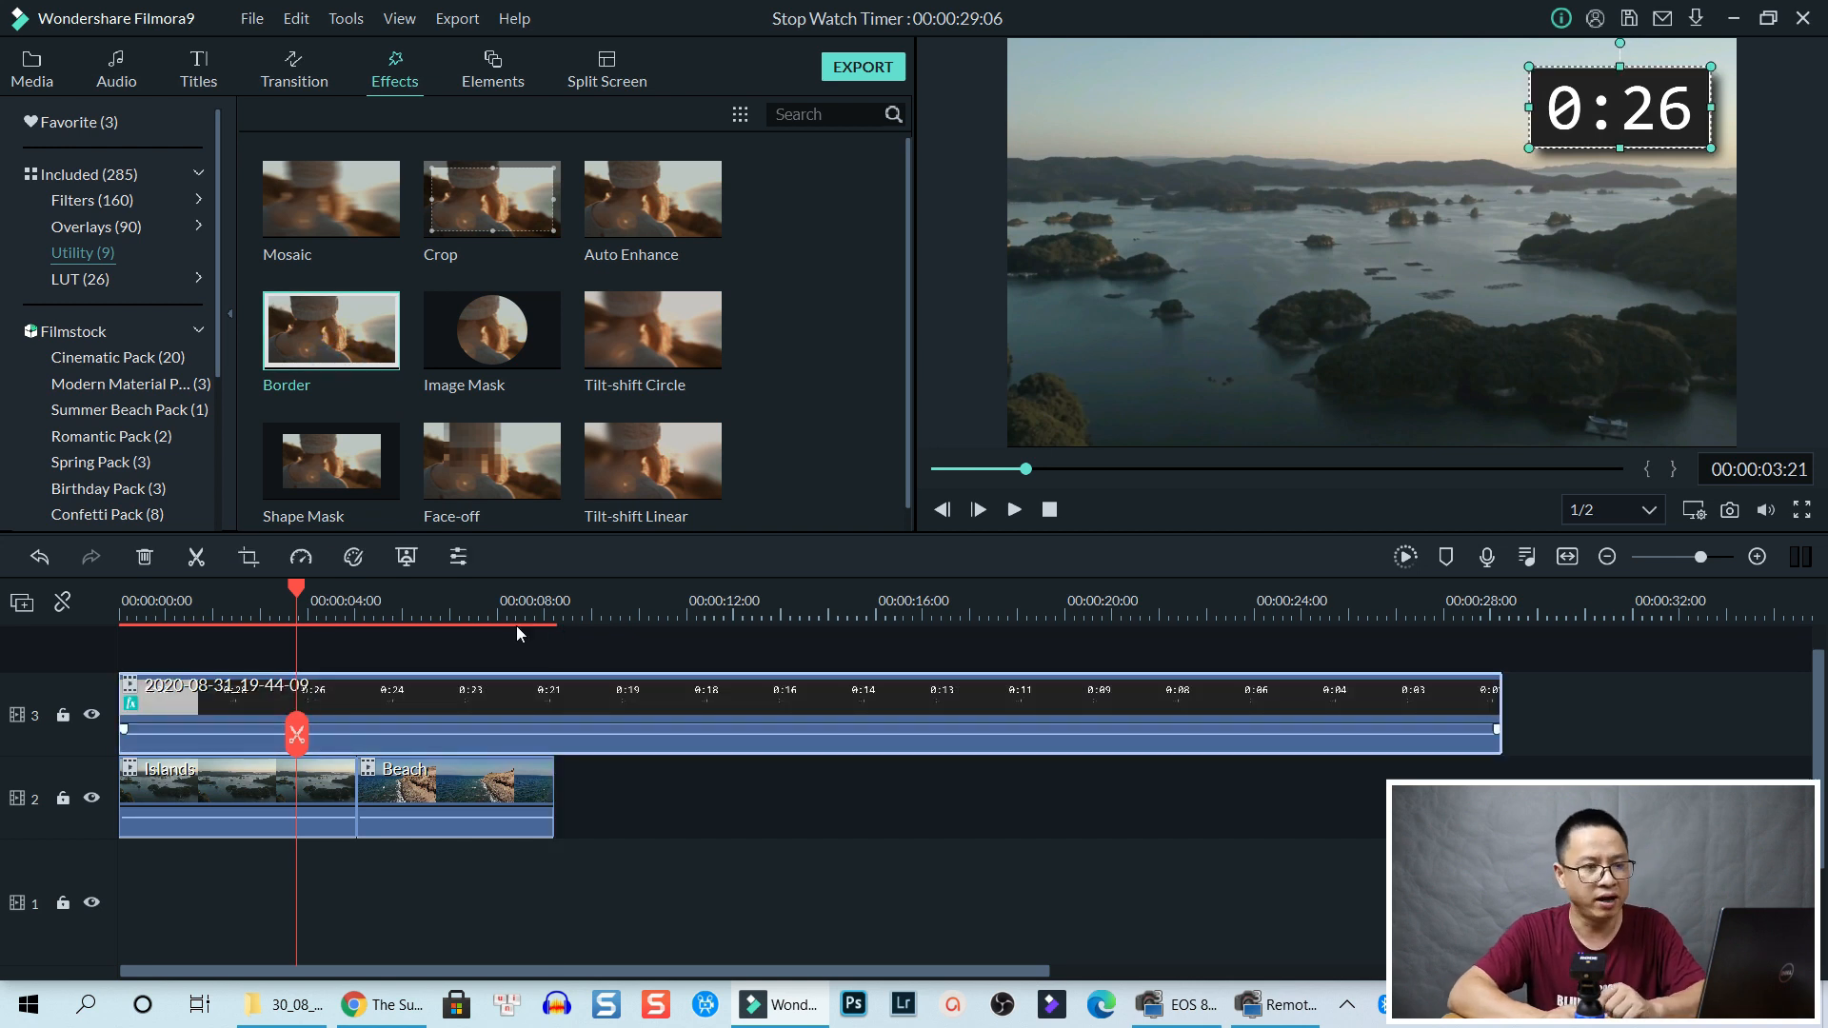
left_click(1576, 693)
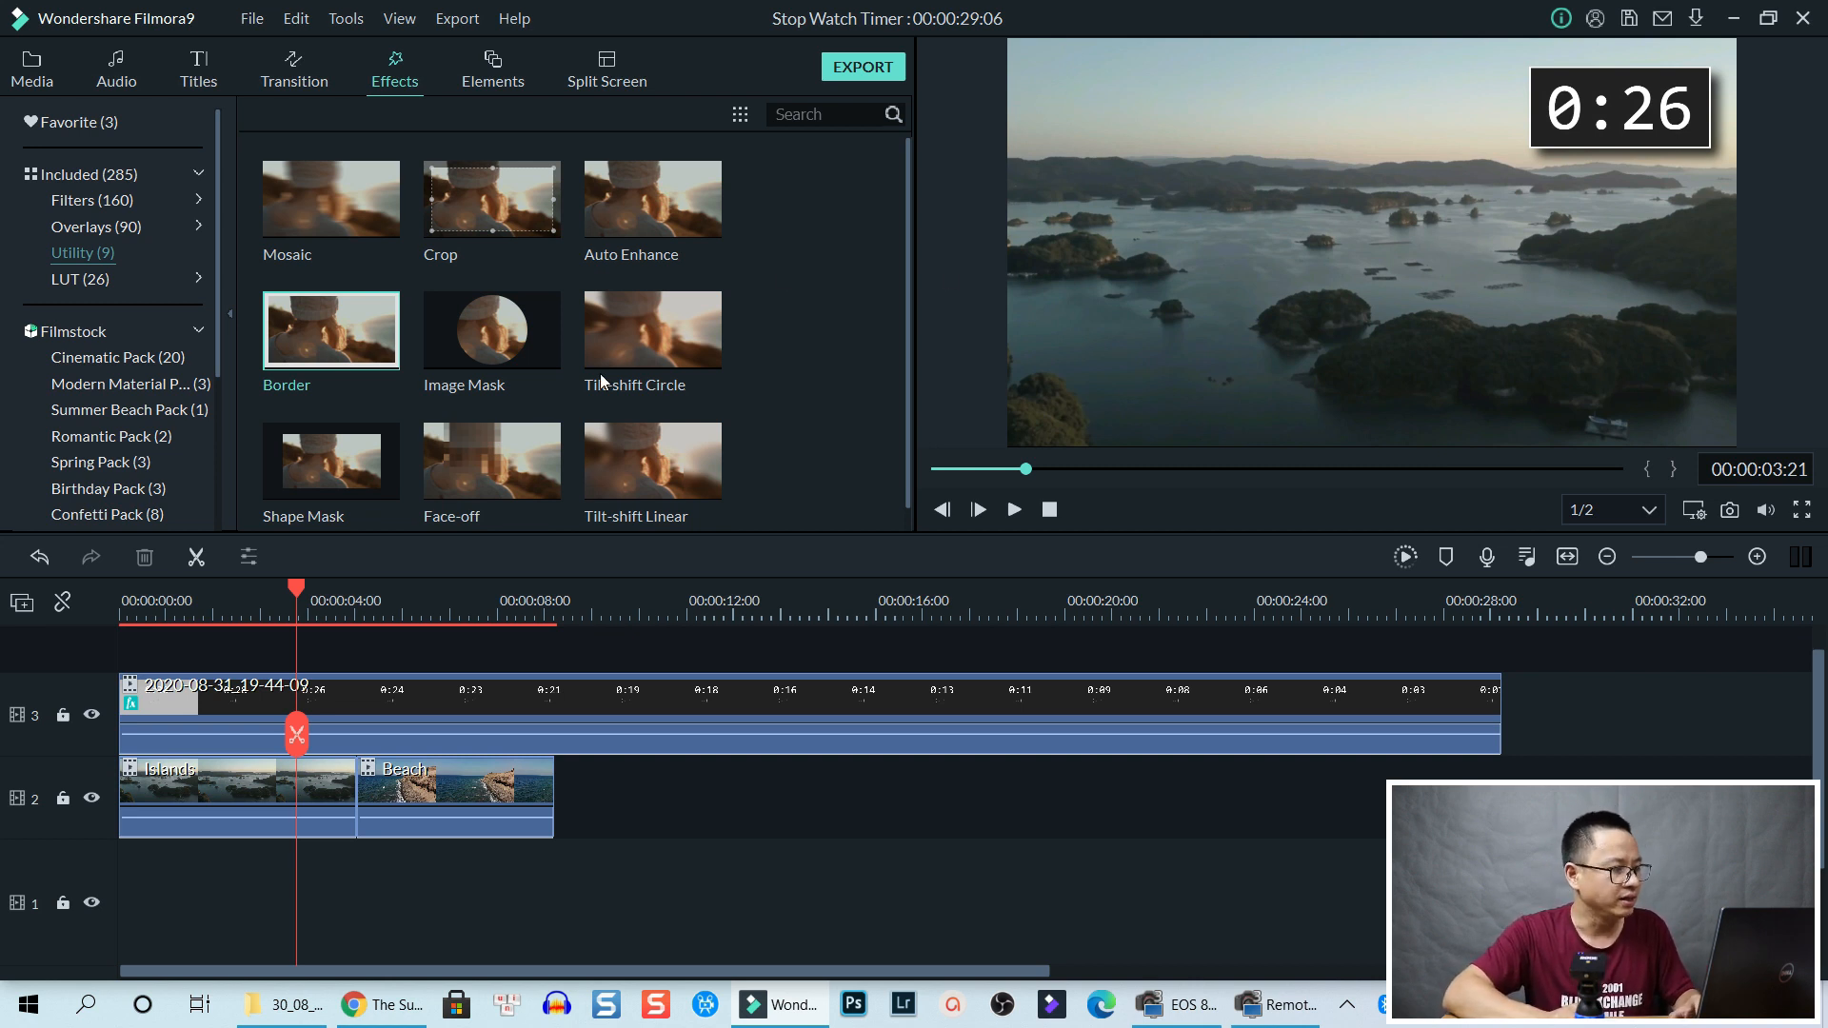
Play the timeline from the start to preview the bordered timer over the sample footage
left_click(125, 607)
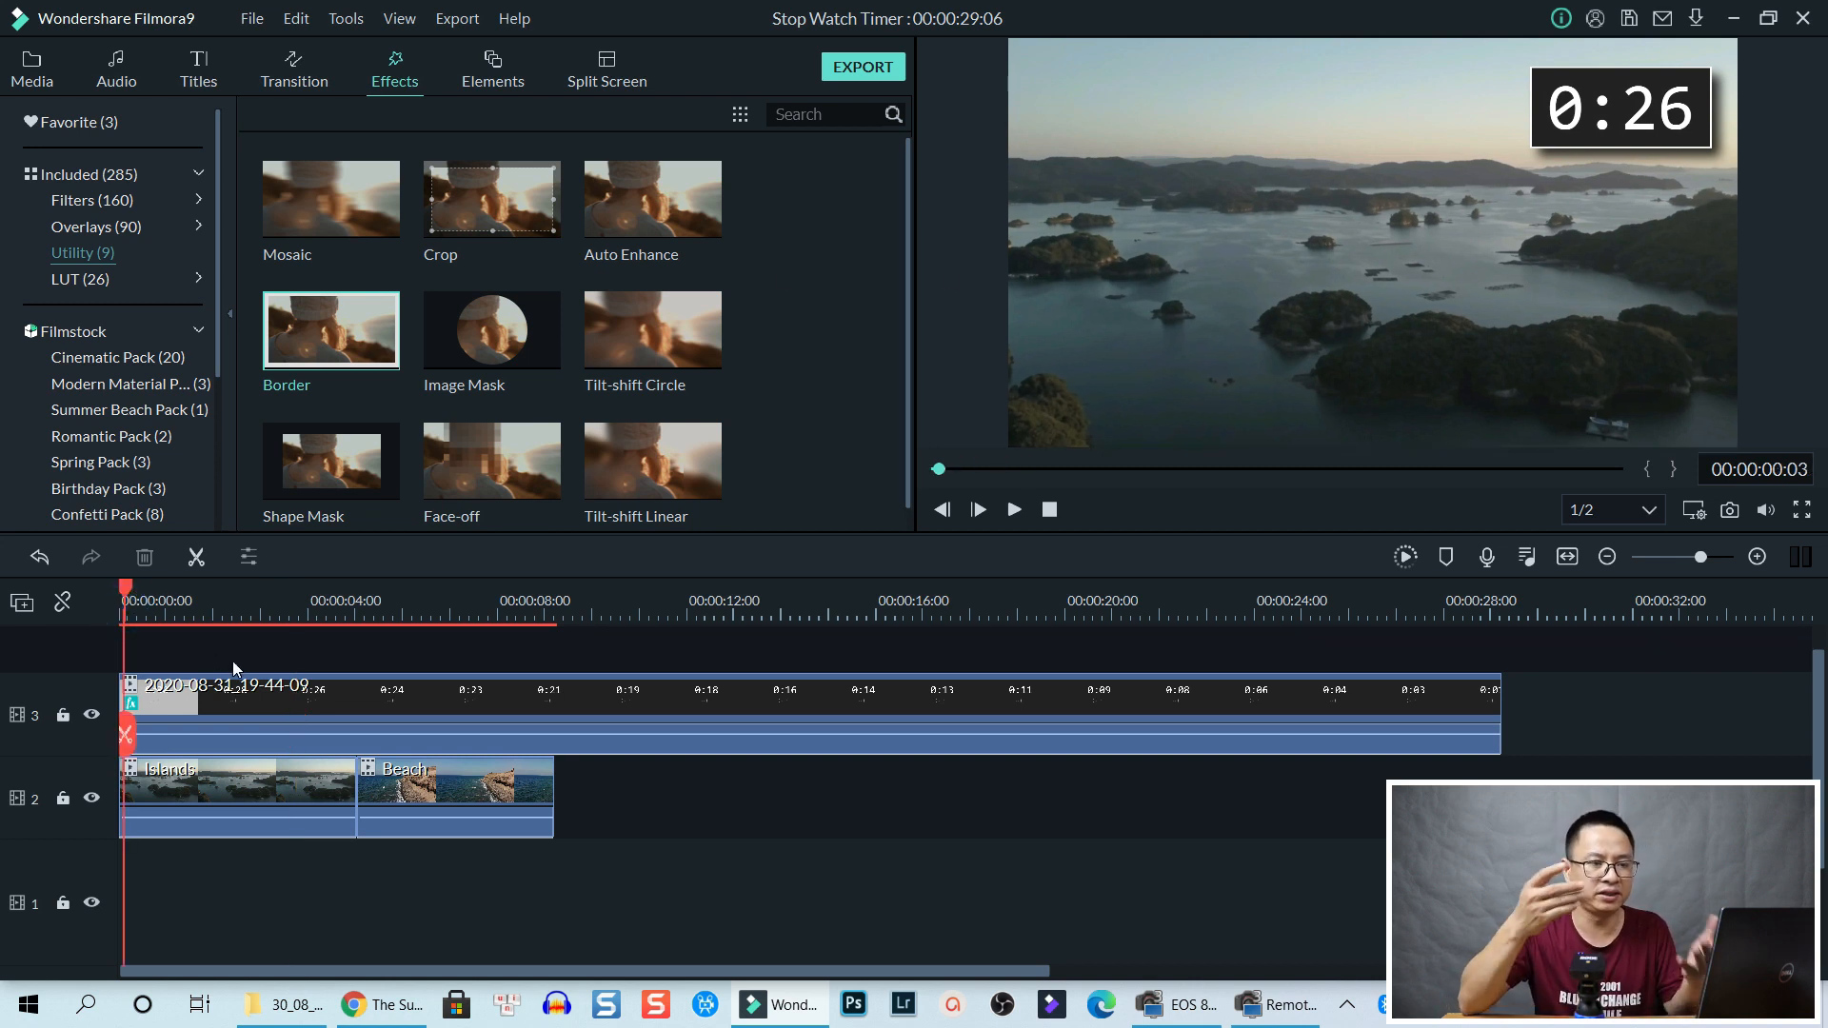
key("space")
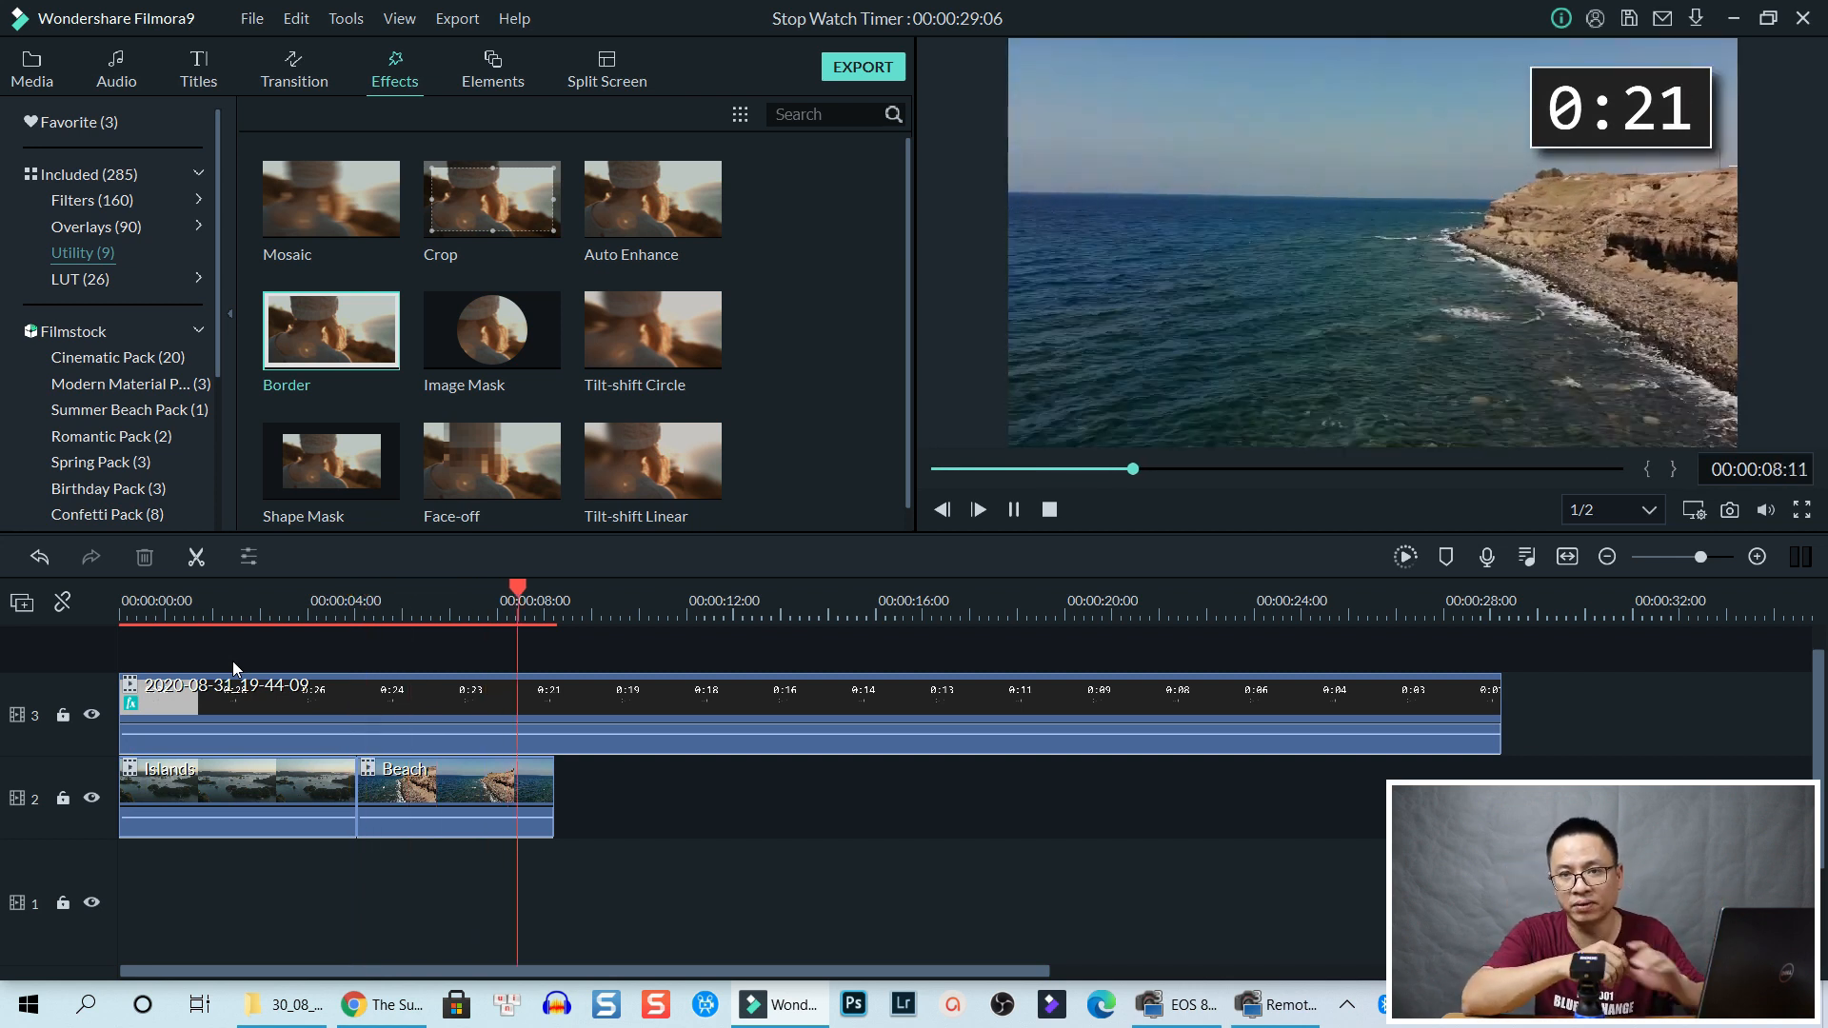
key("space")
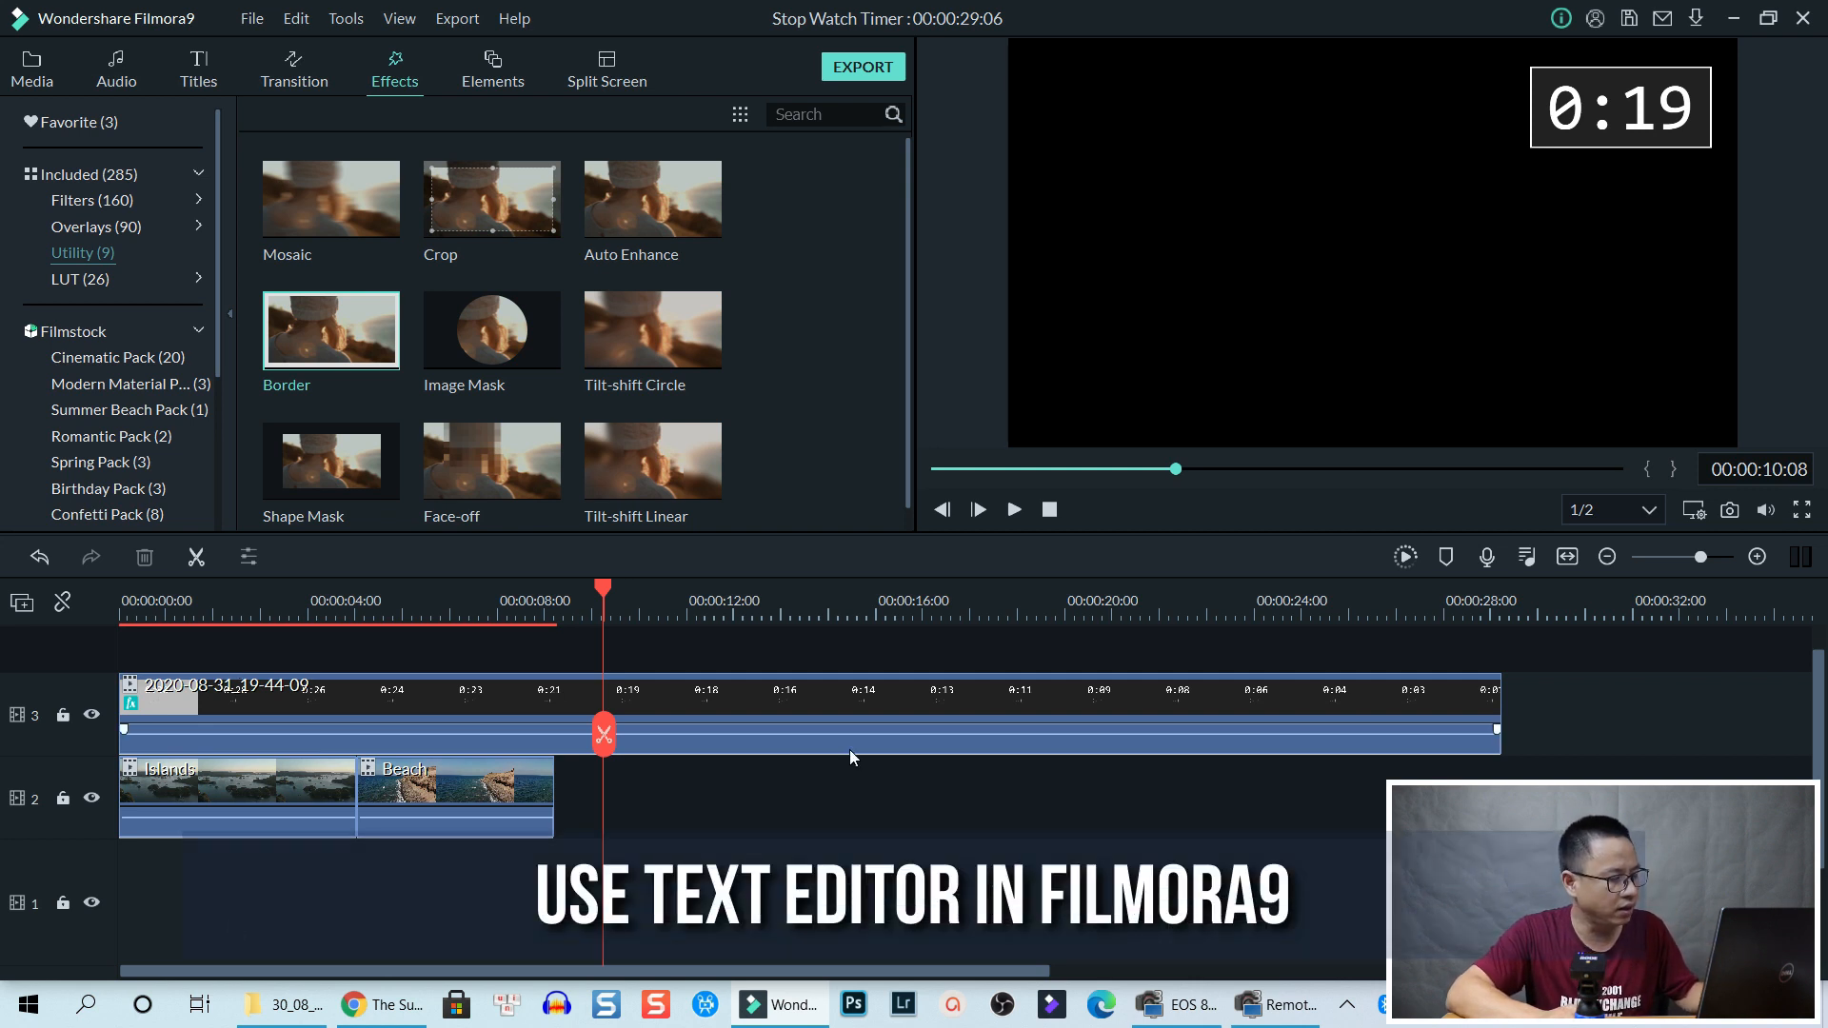
Delete the timer clip and both sample videos, leaving an empty timeline
left_click(838, 821)
key("ctrl+a")
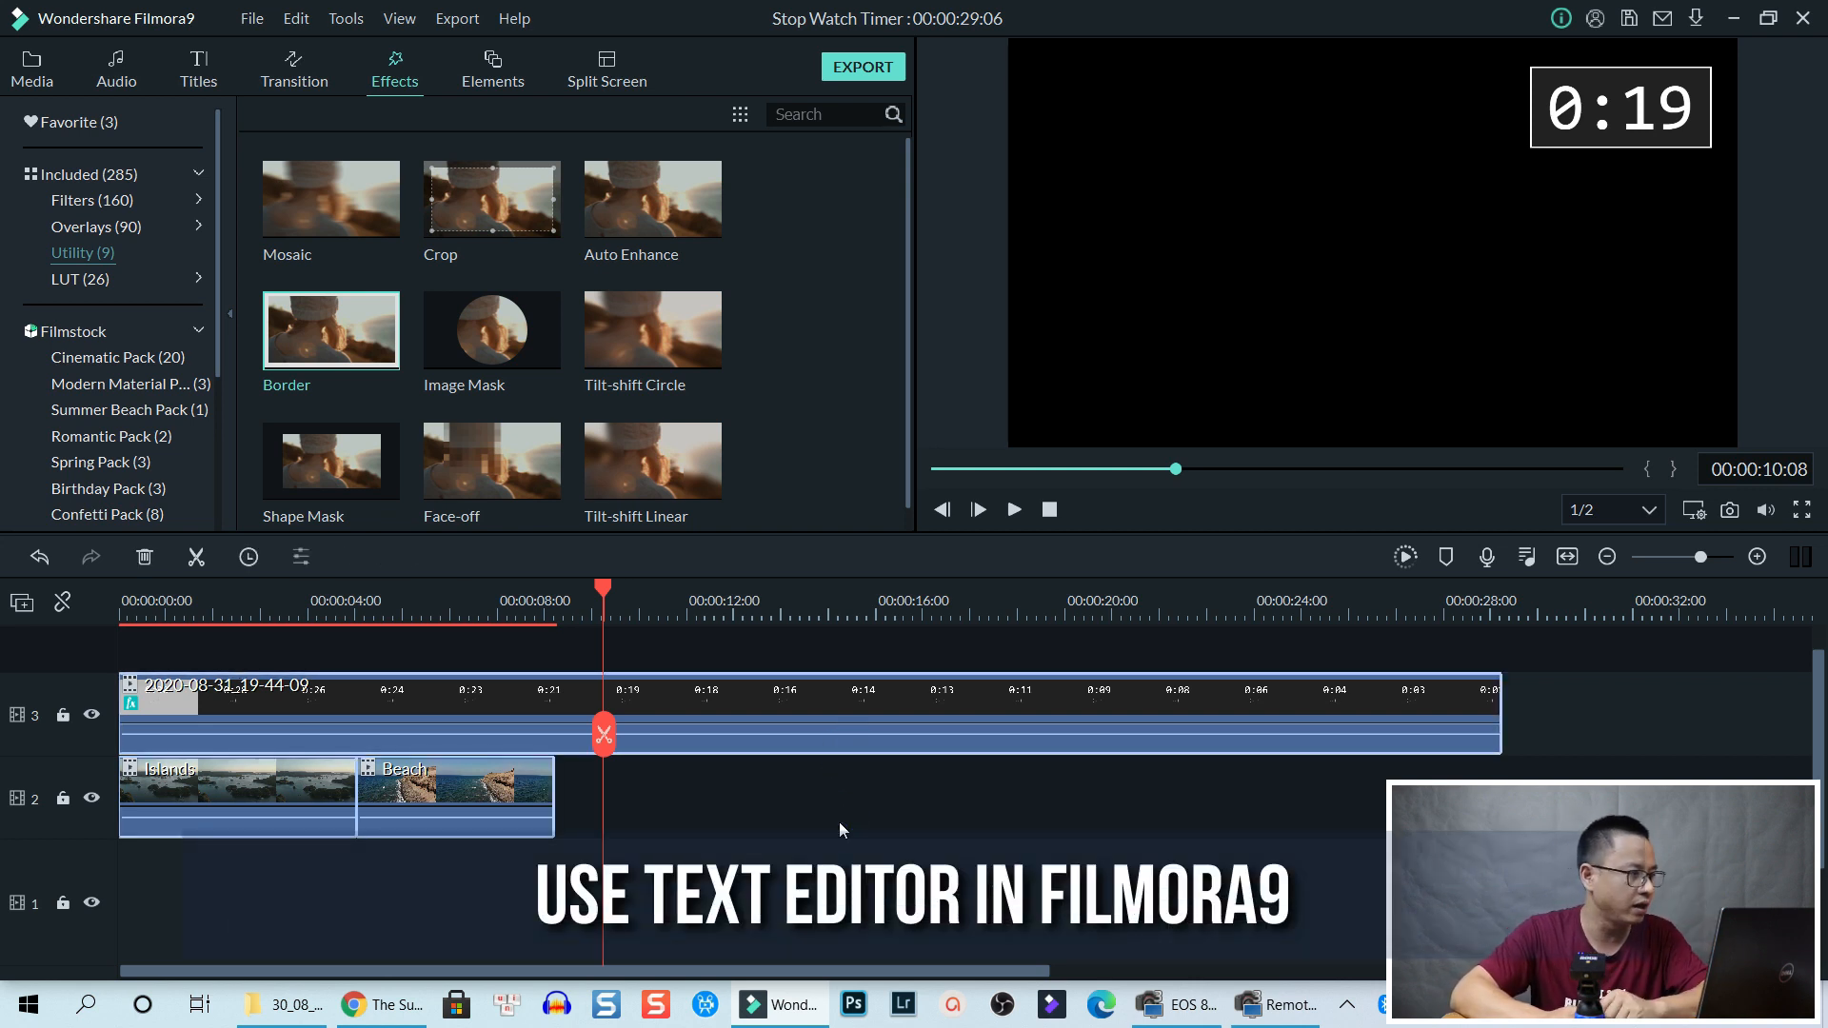
key("Delete")
Place the Countdown Sample clip at the start of track 2 and match the project settings to the media, 1920 x 1080 30fps
left_click(48, 89)
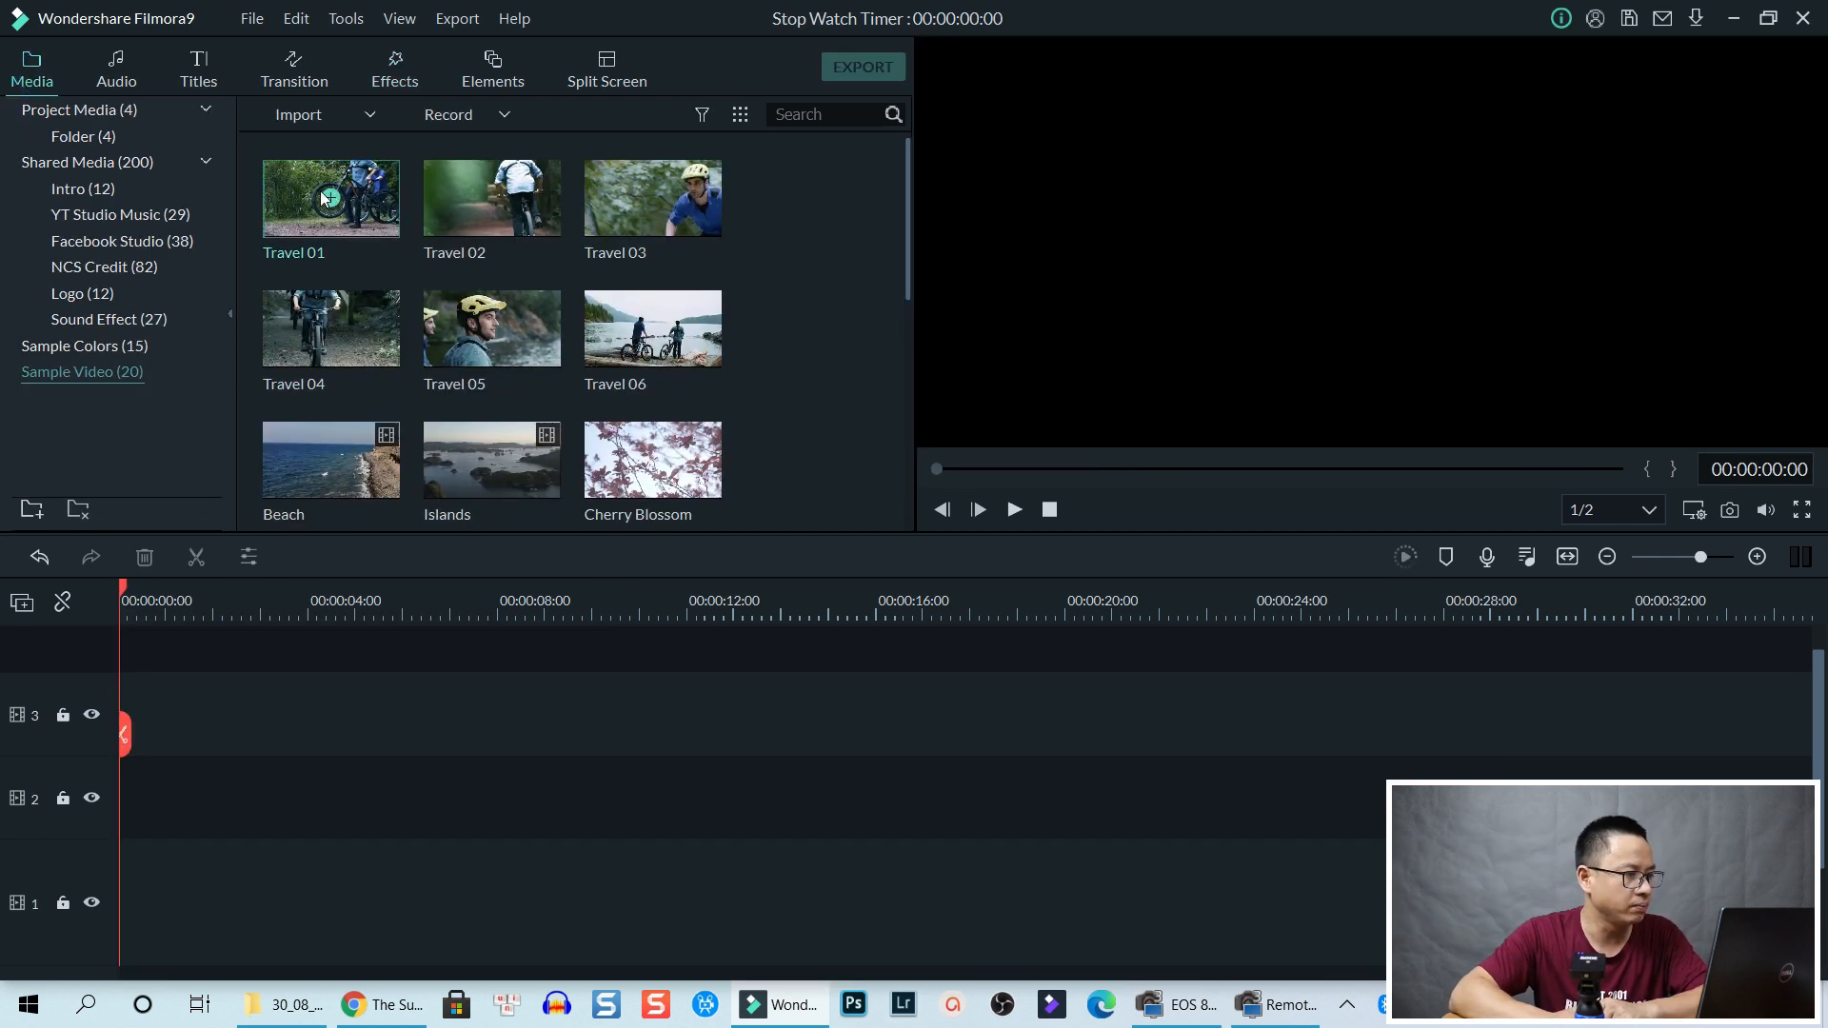
left_click(95, 137)
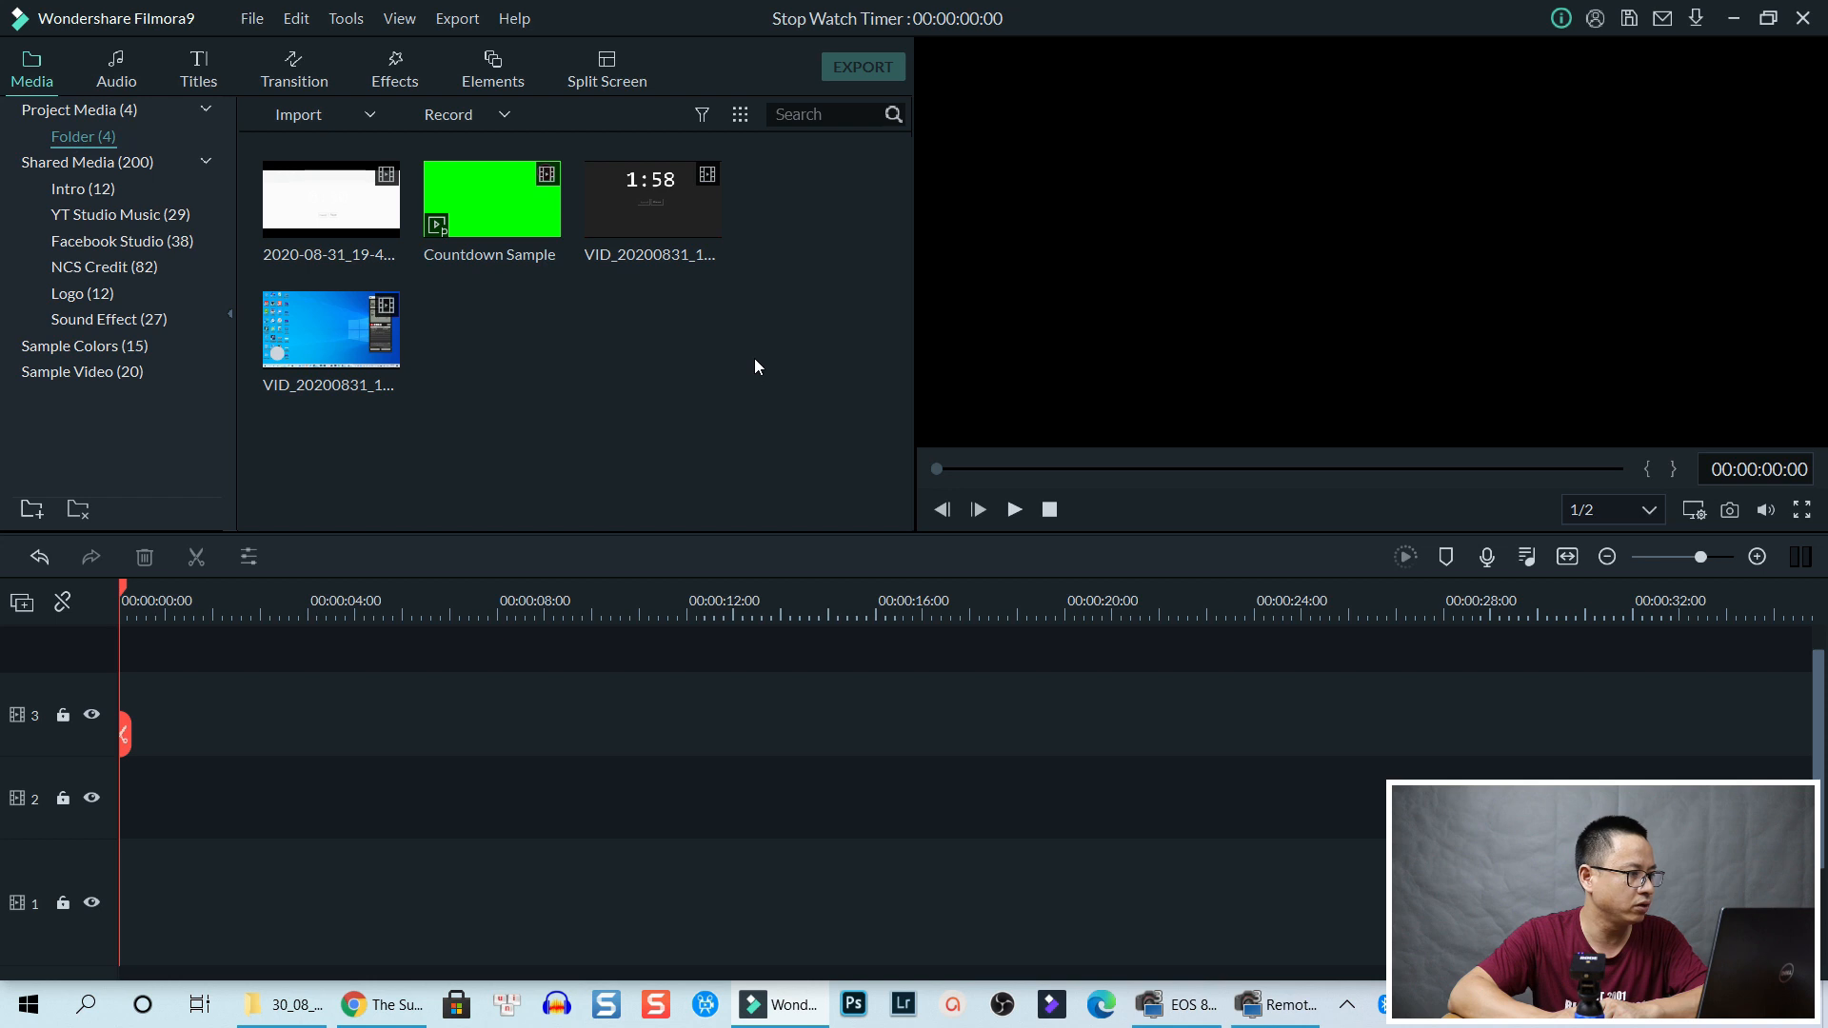
left_click_drag(510, 226, 122, 821)
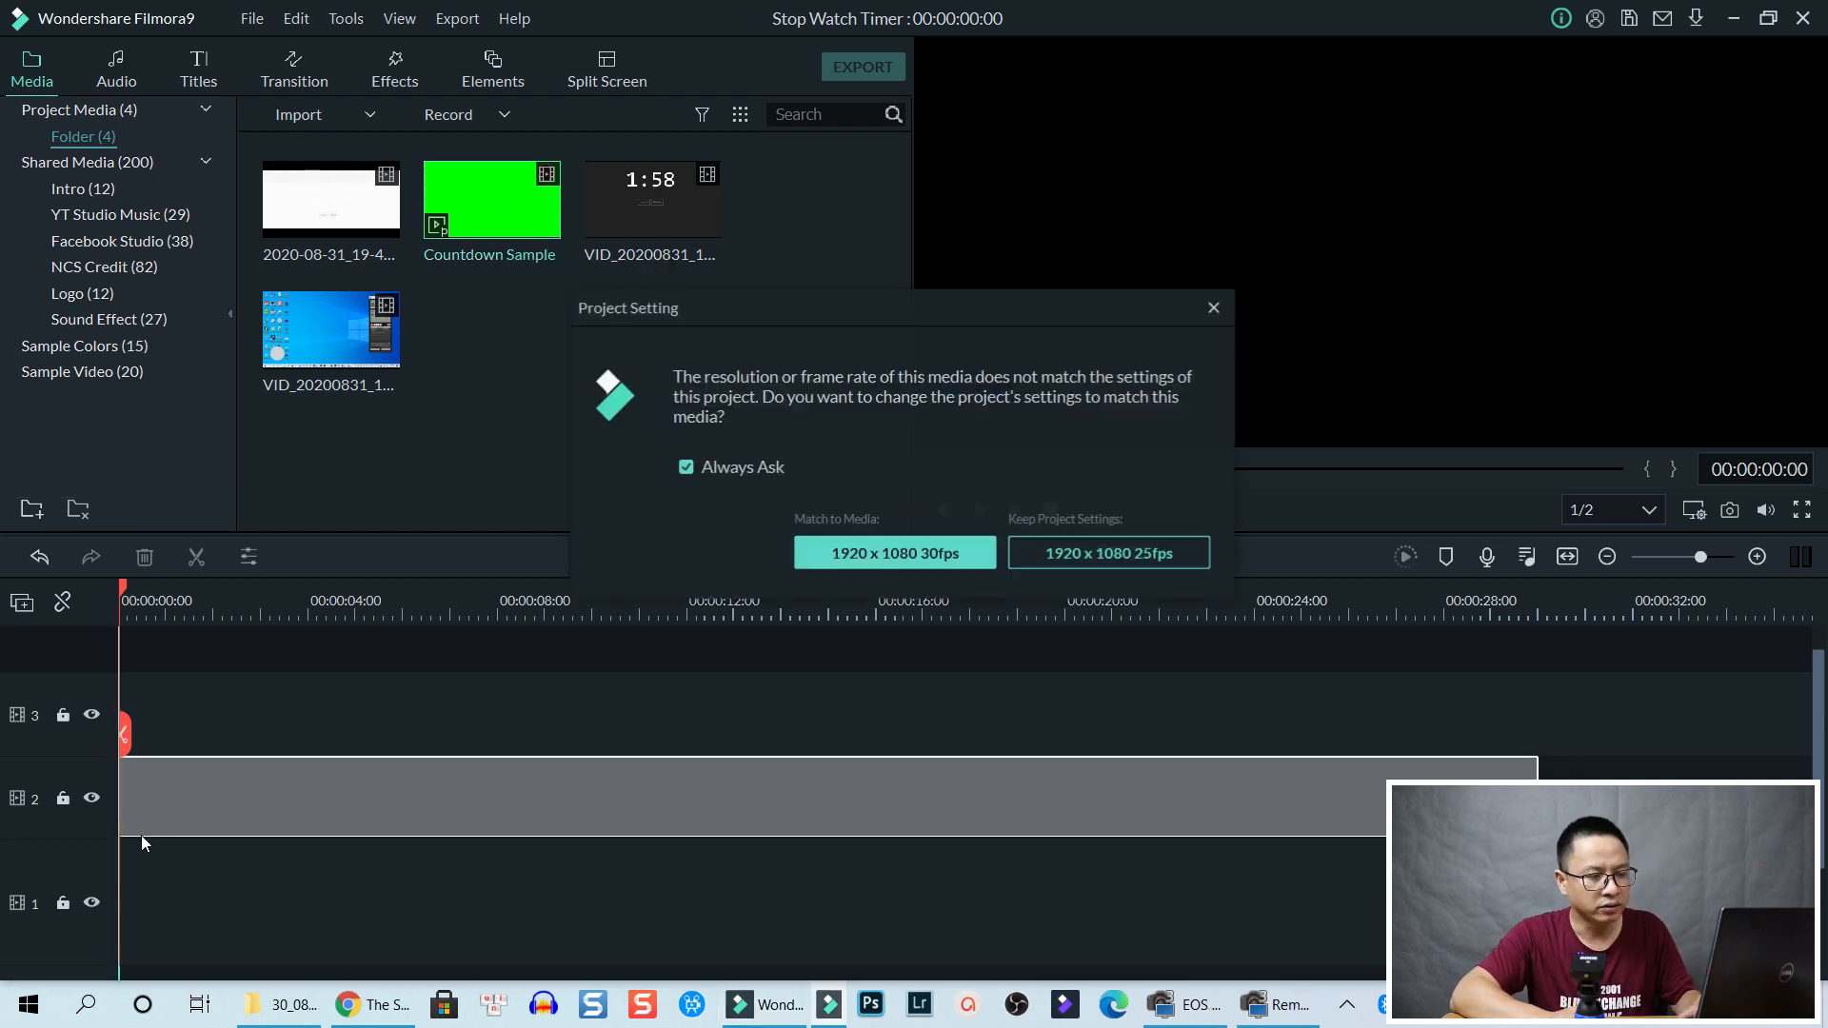
left_click(934, 555)
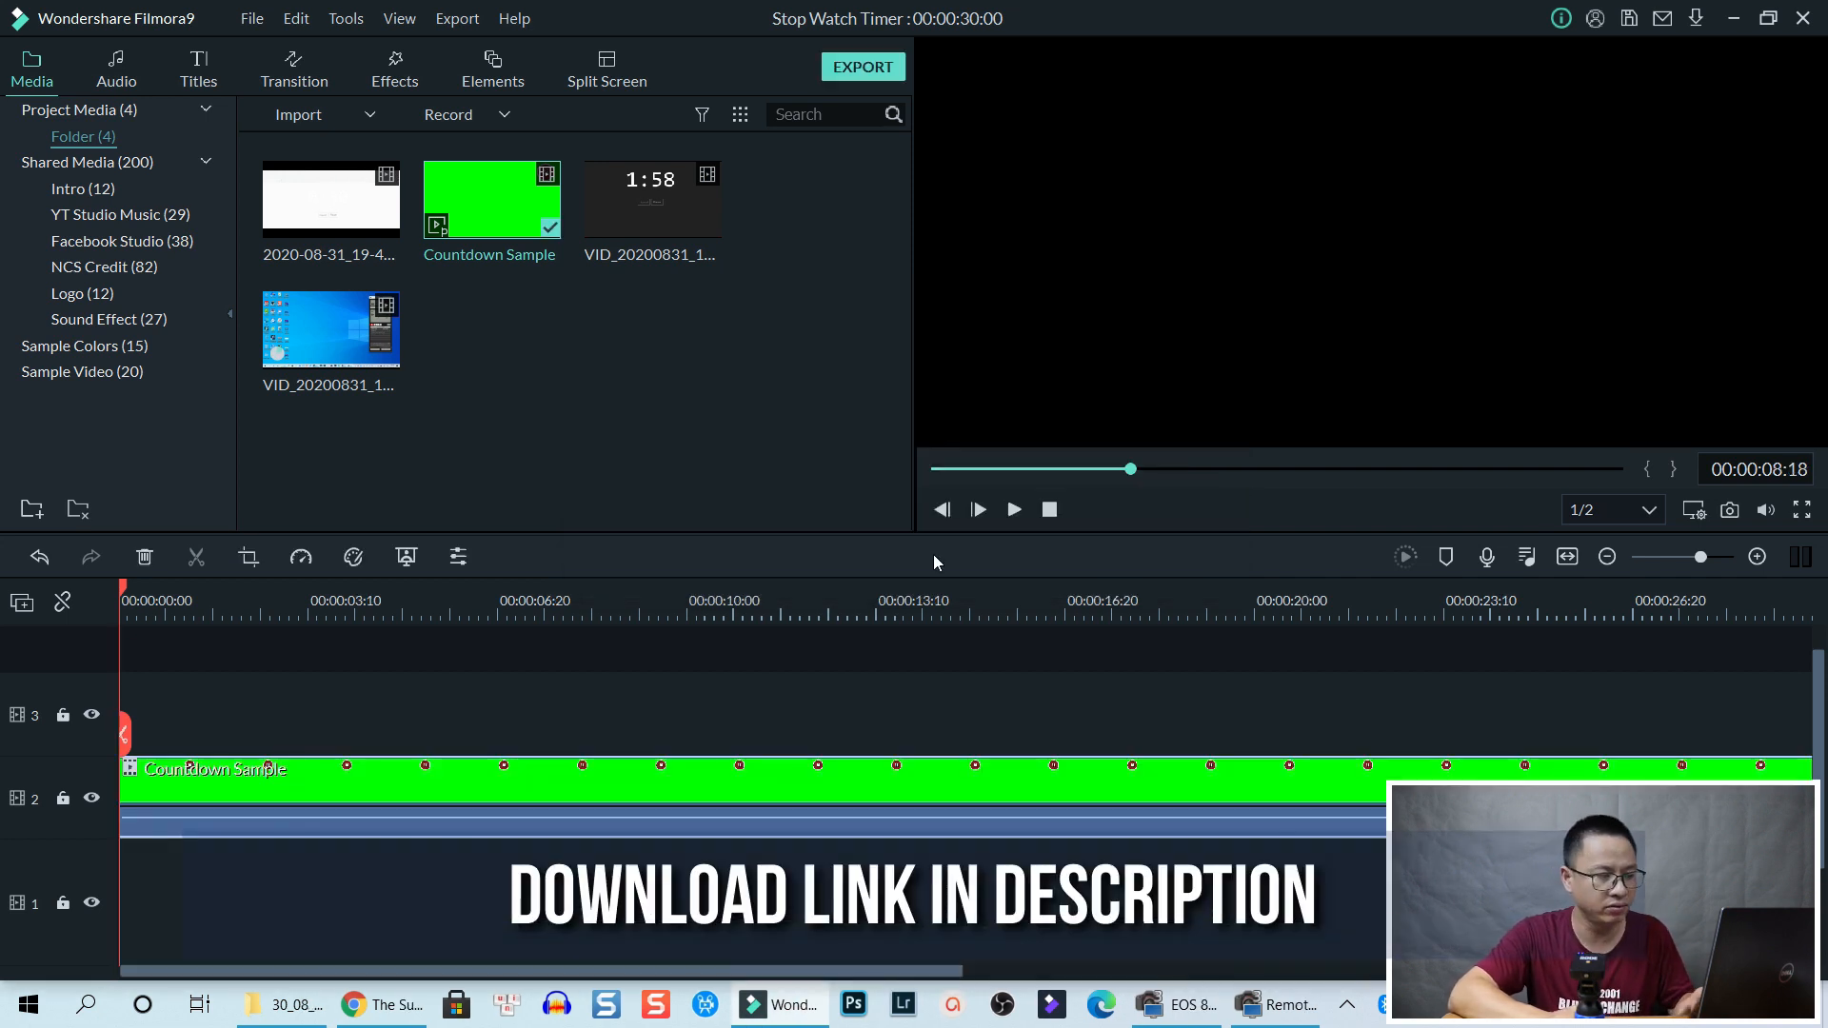
Preview the green-screen countdown and enable Chroma Key on the Countdown Sample clip to remove its green background
key("space")
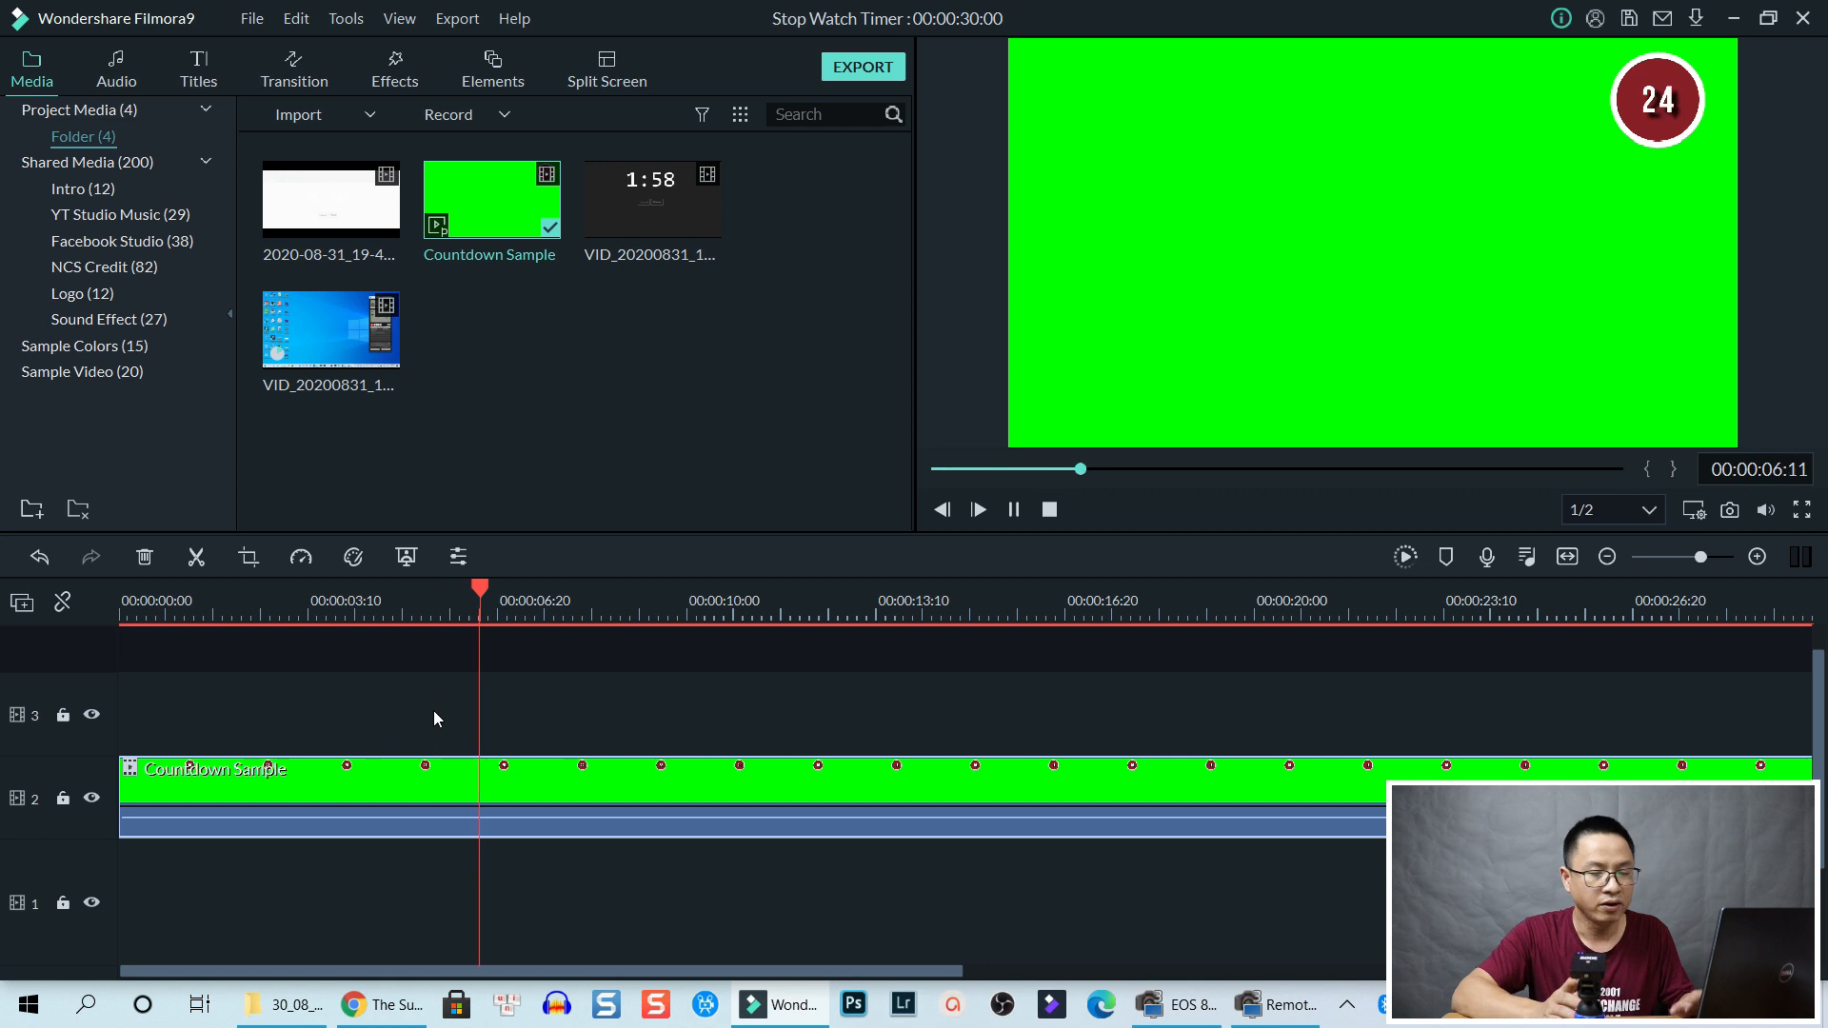
key("space")
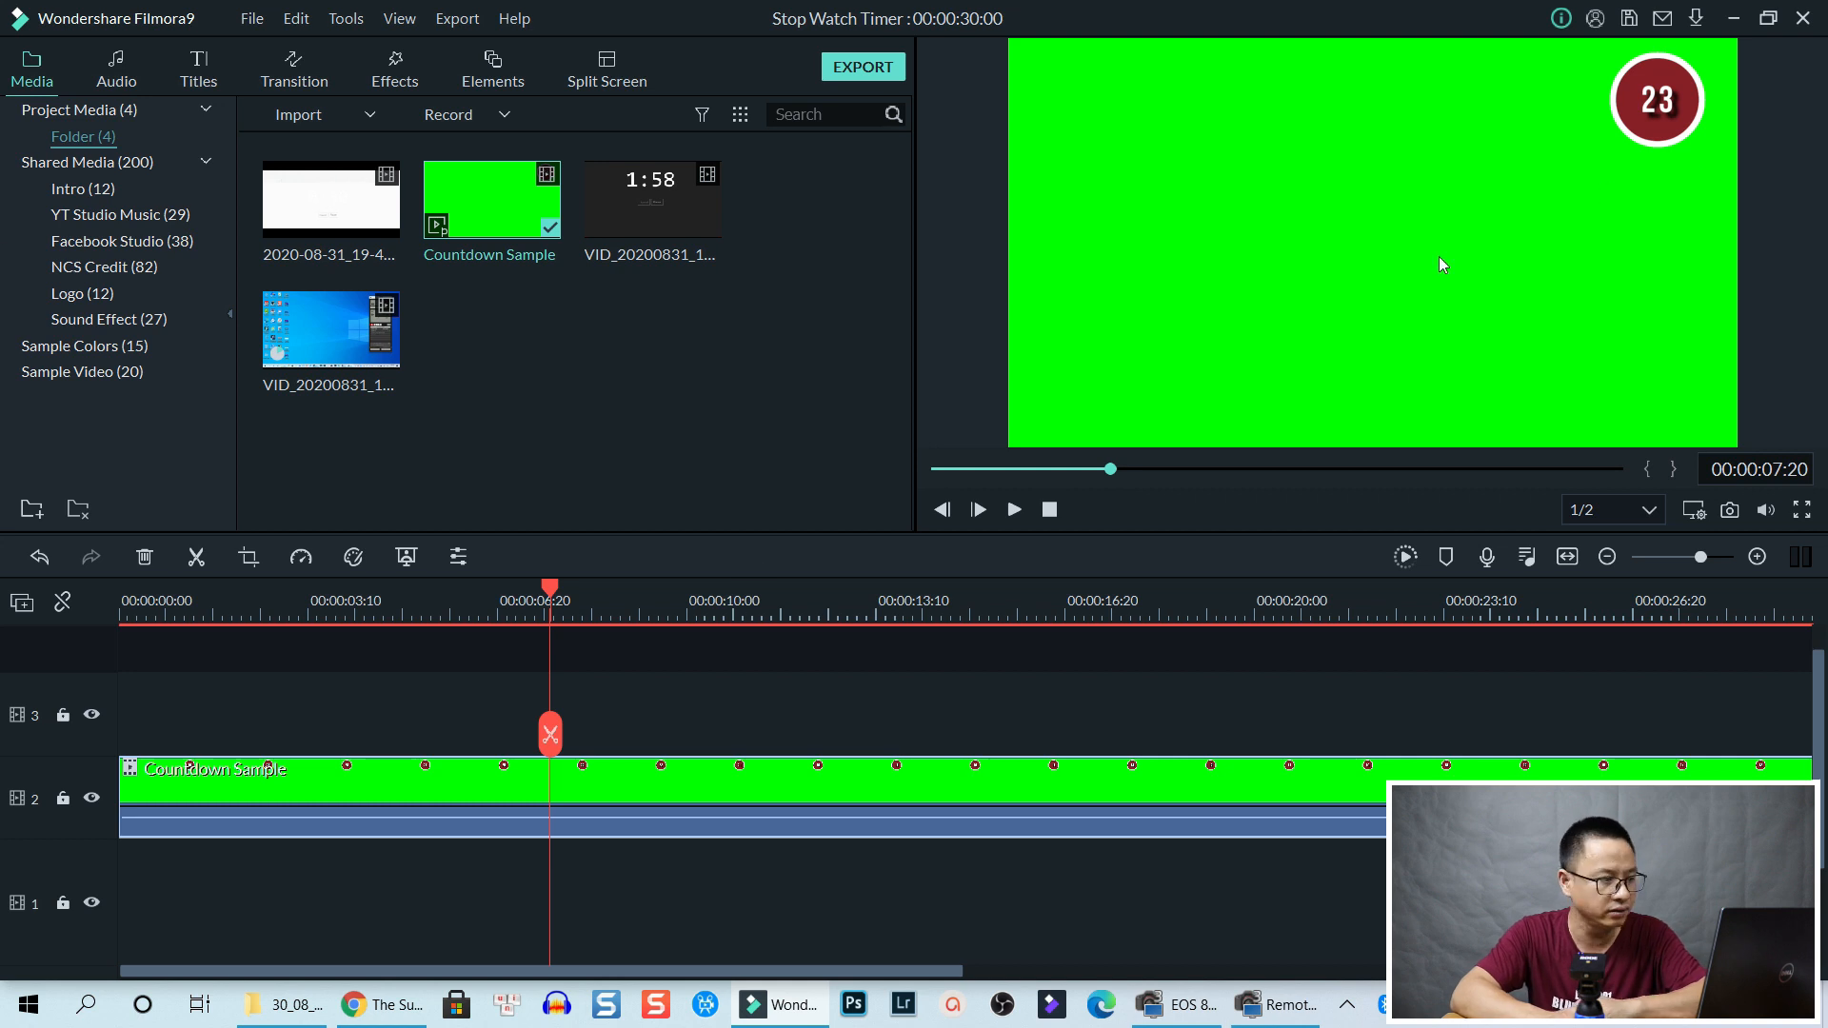
double_click(465, 786)
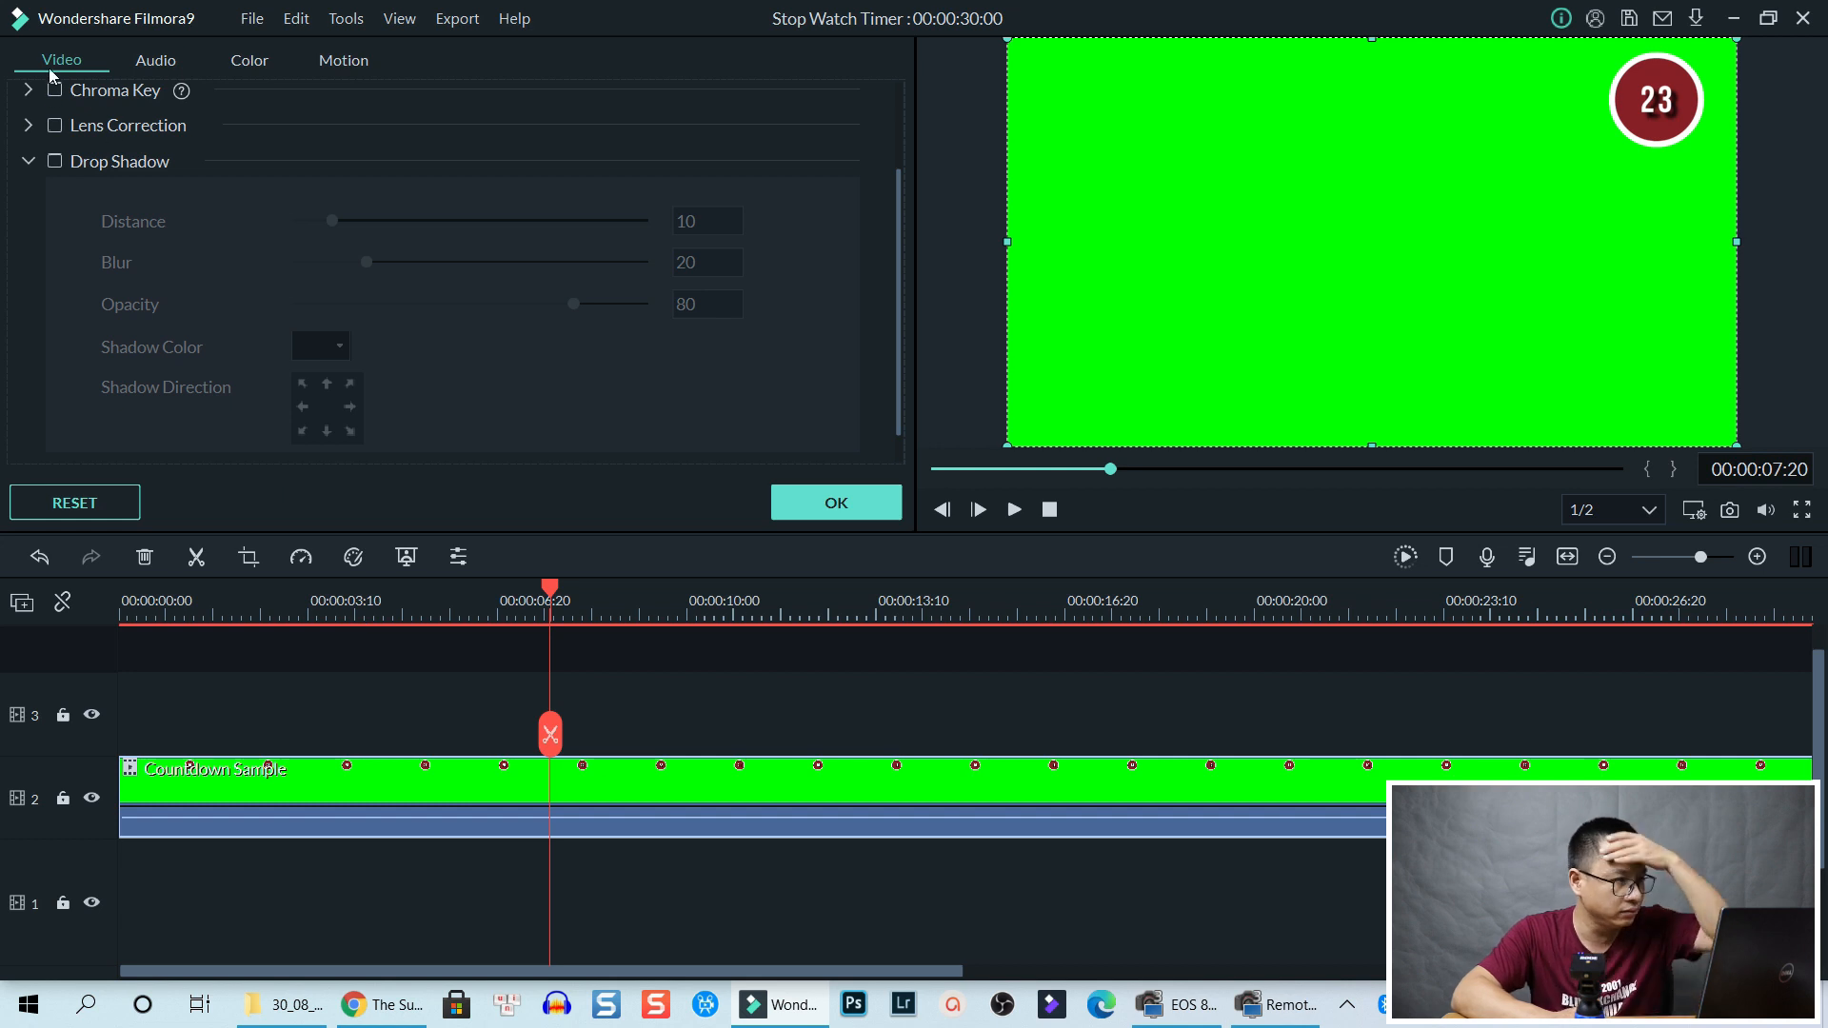
scroll(311, 248, "up", 2)
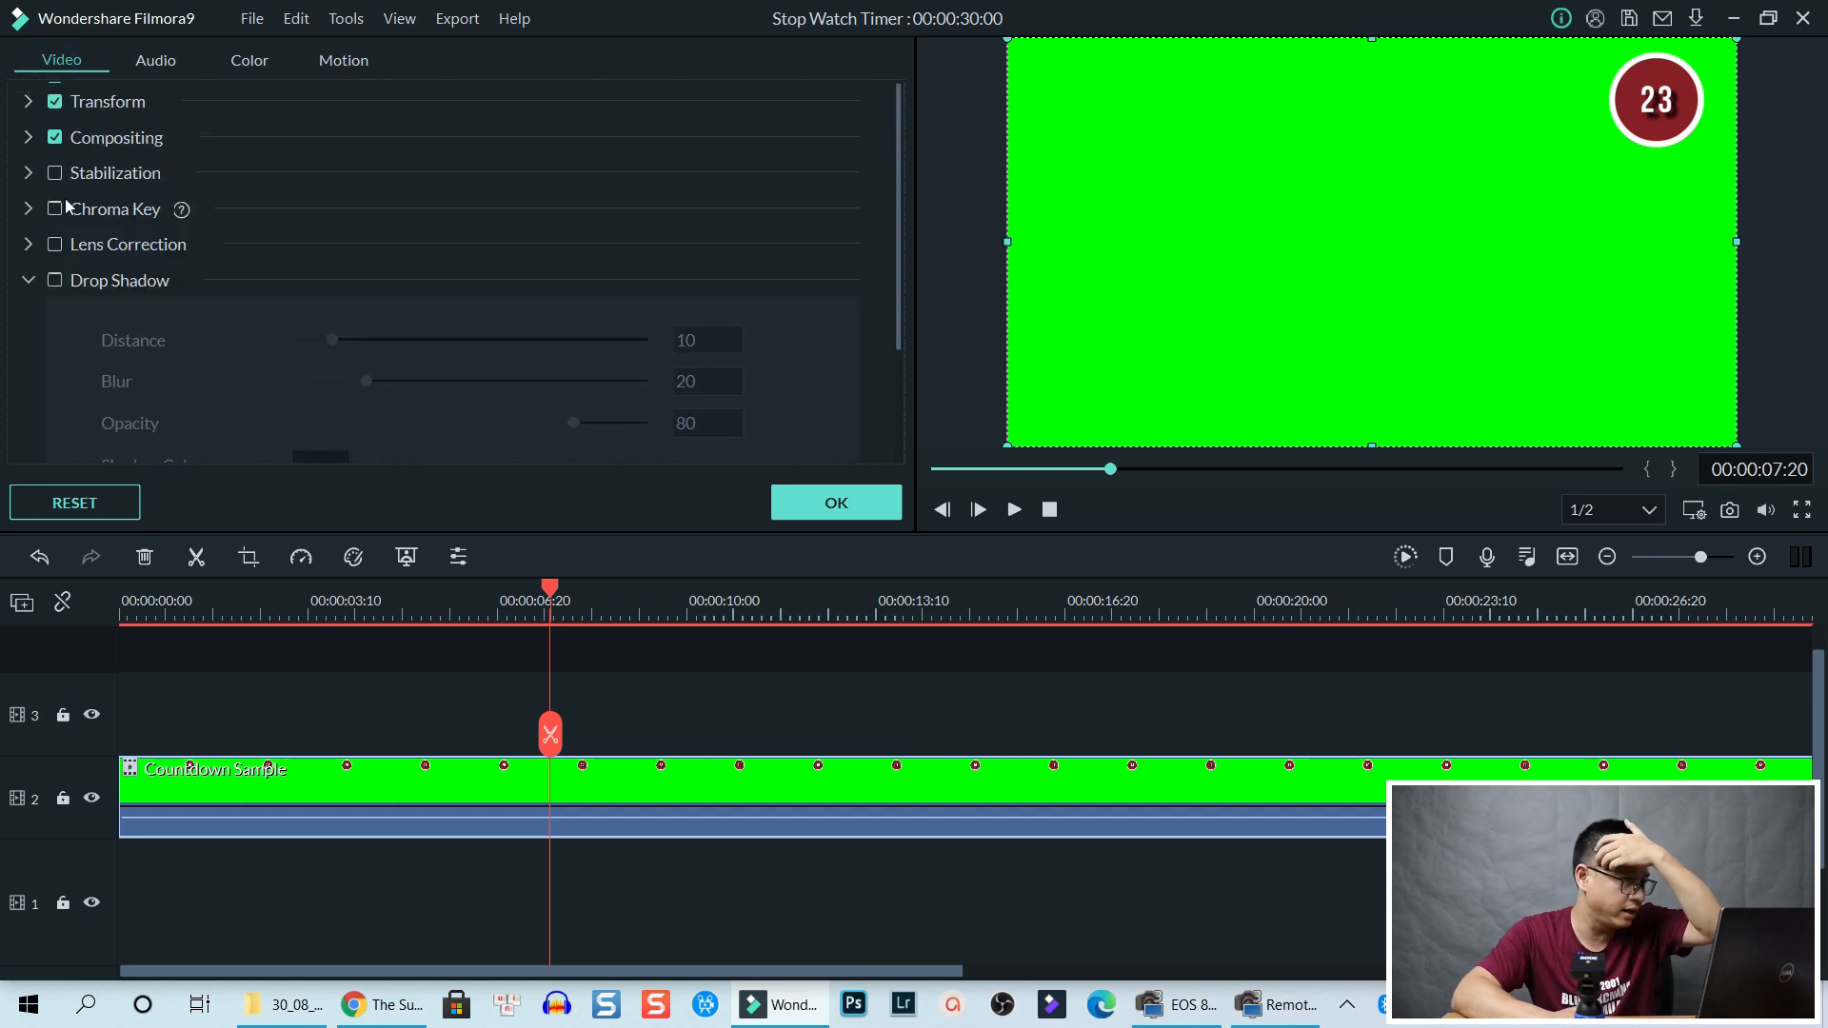
left_click(63, 208)
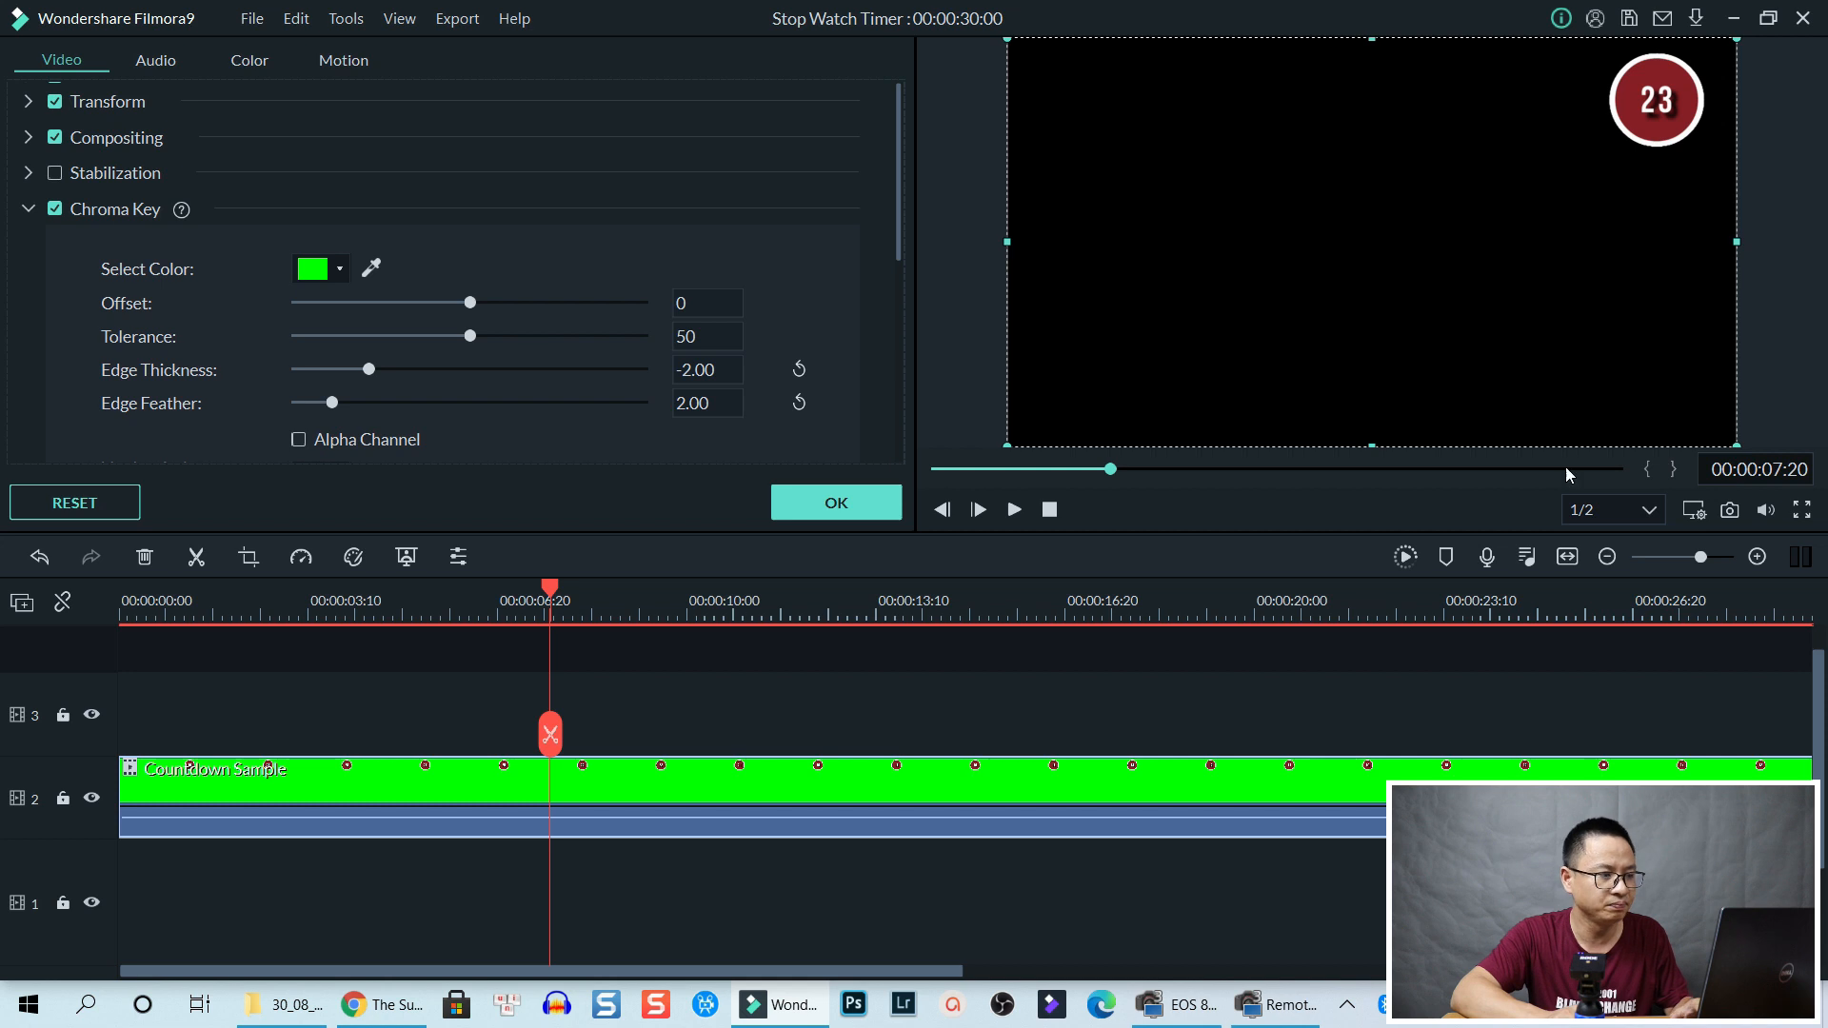
Play the keyed countdown to check it without its green background
left_click(978, 708)
key("space")
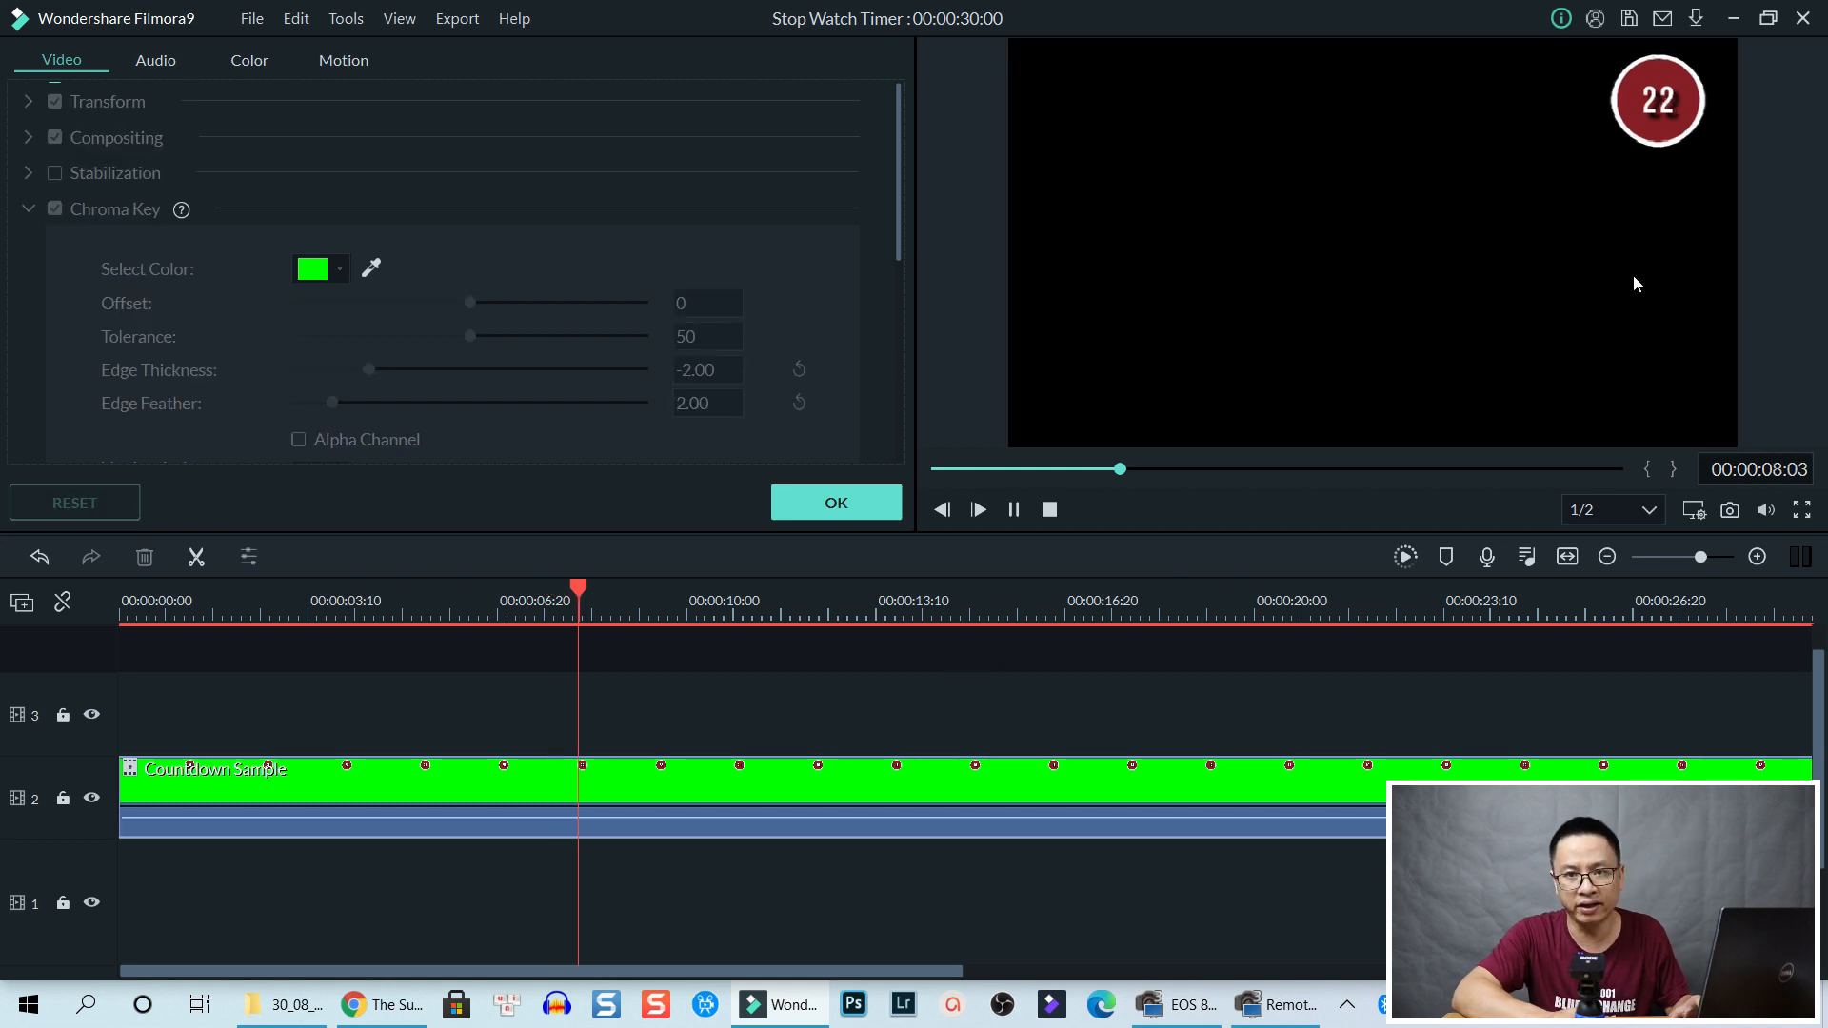
key("space")
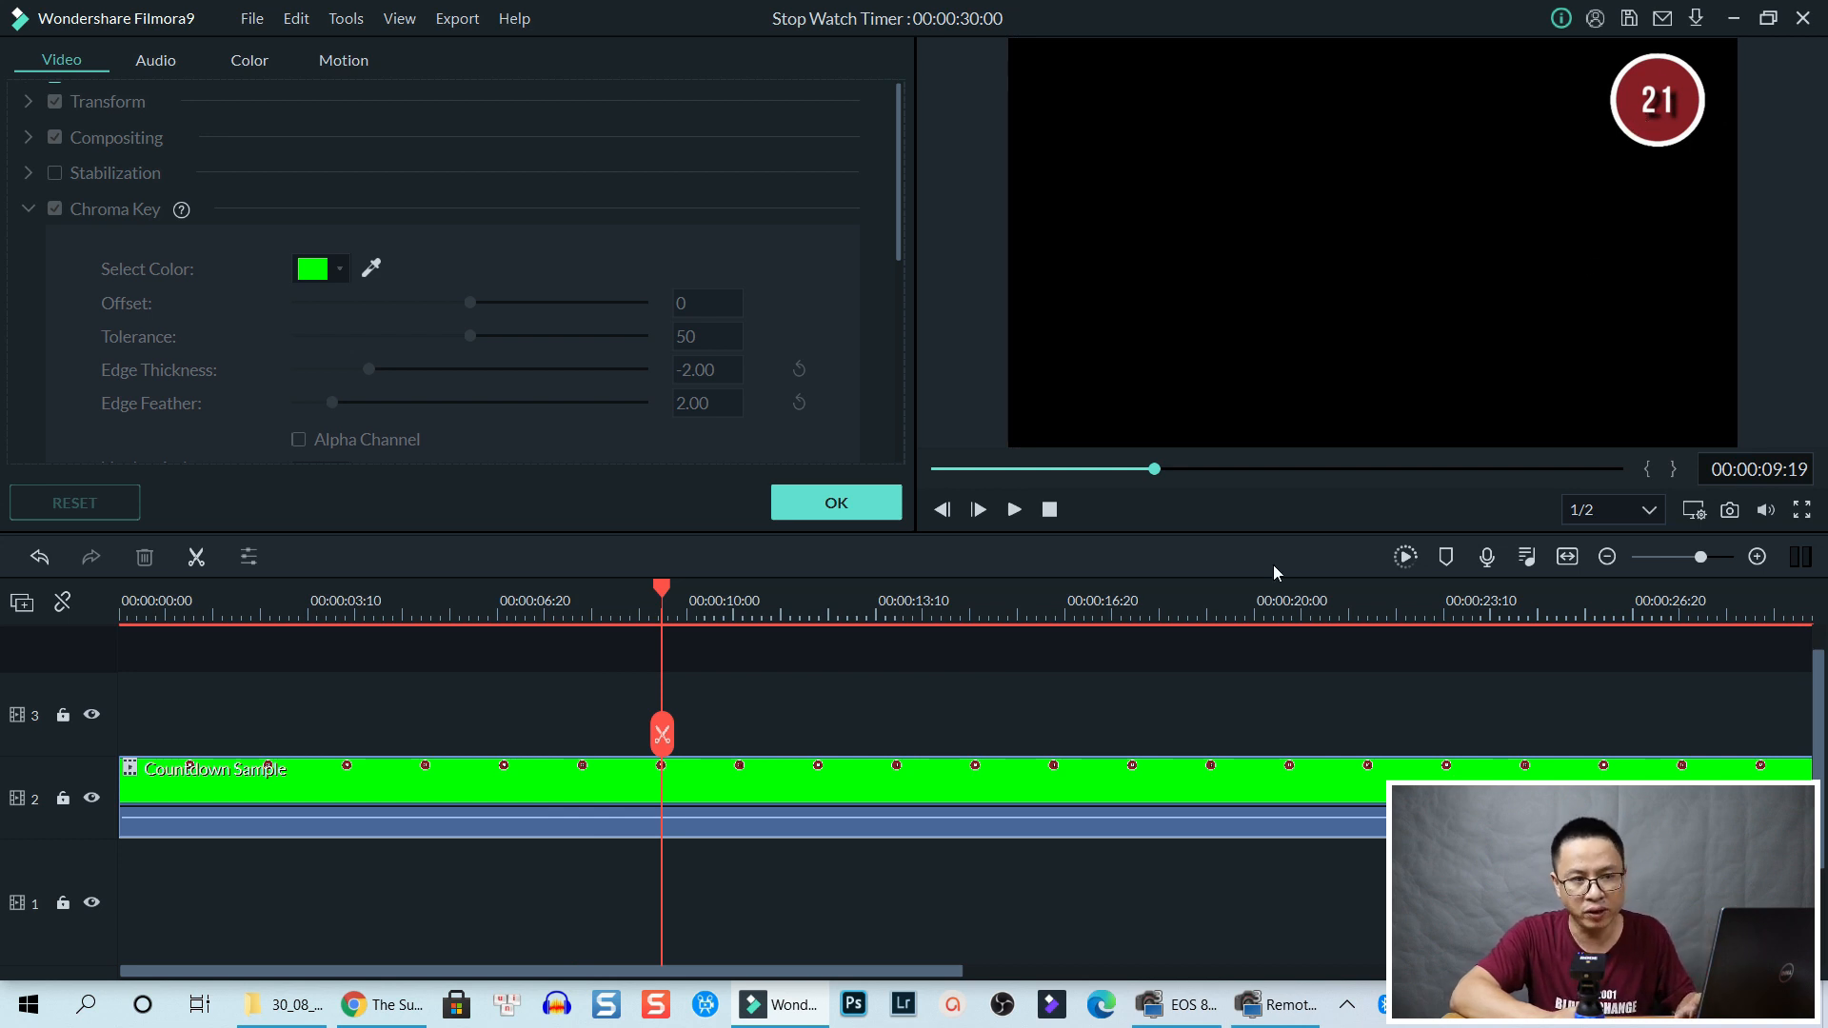
Split the Countdown Sample at 00:00:10:09, delete the first part and move the remainder to the start of track 2
key("space")
key("space")
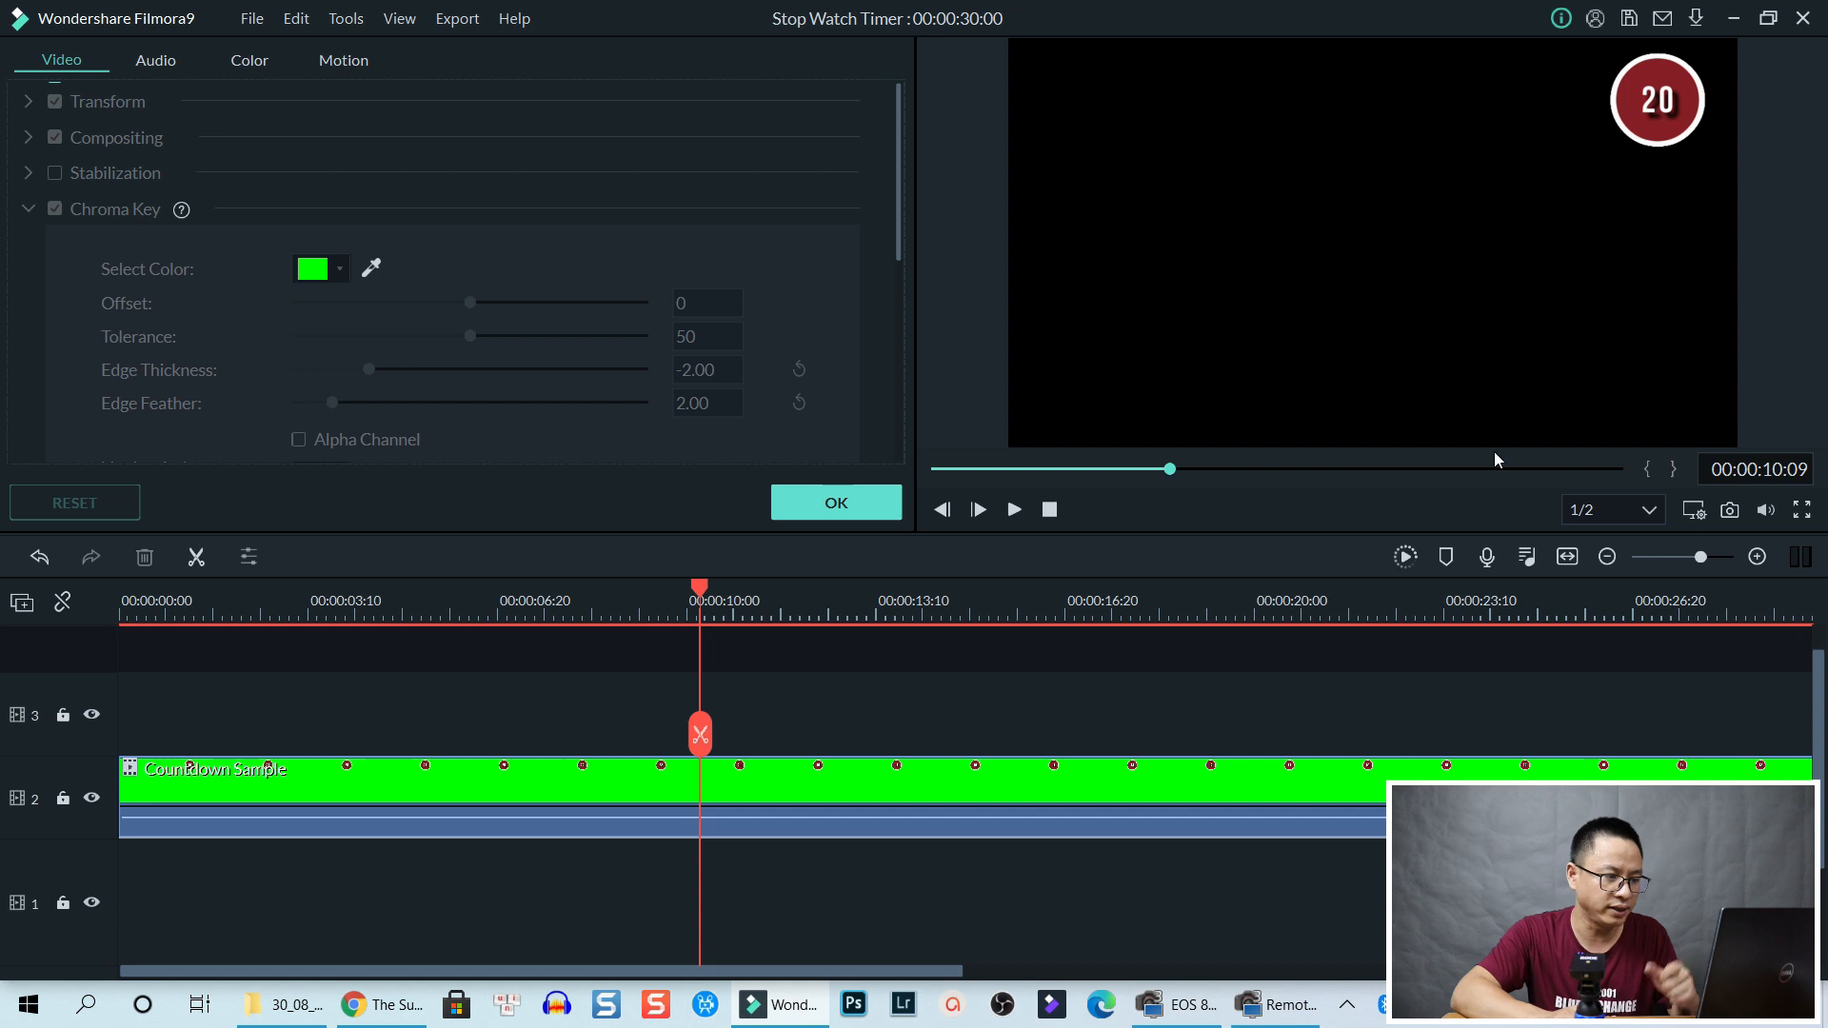
left_click(798, 795)
key("ctrl+b")
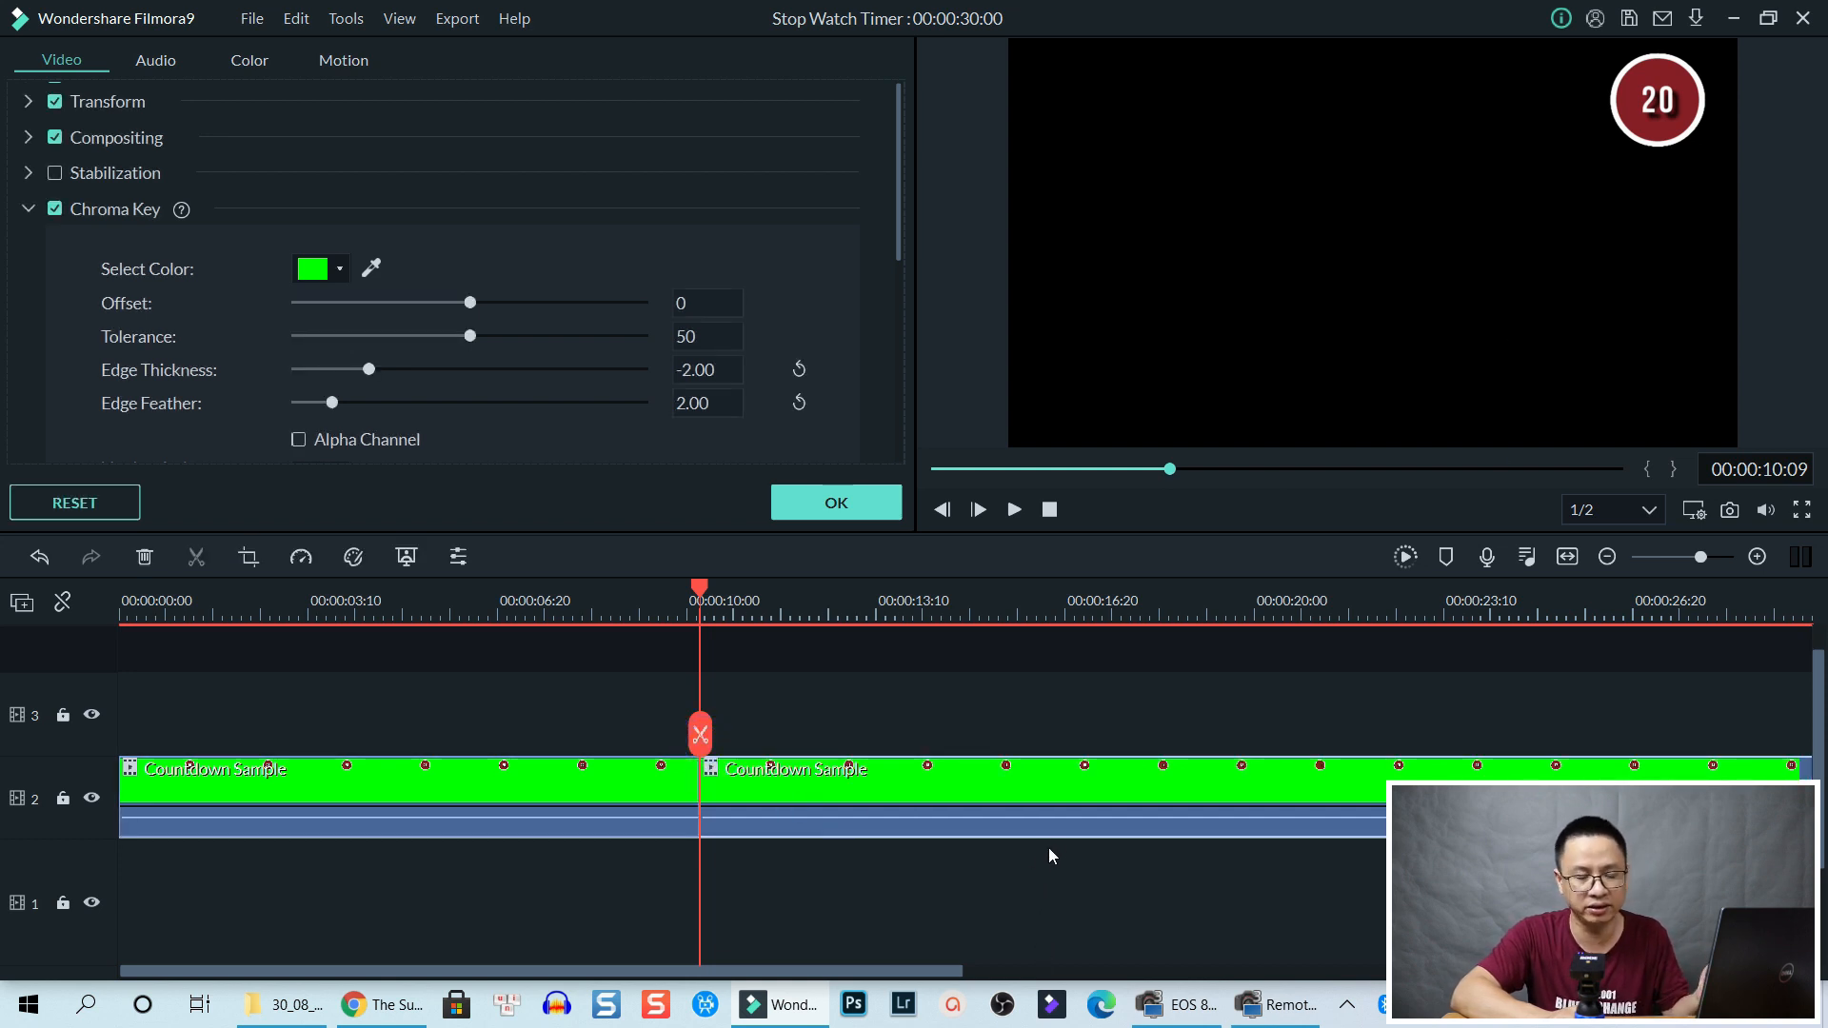
left_click(547, 784)
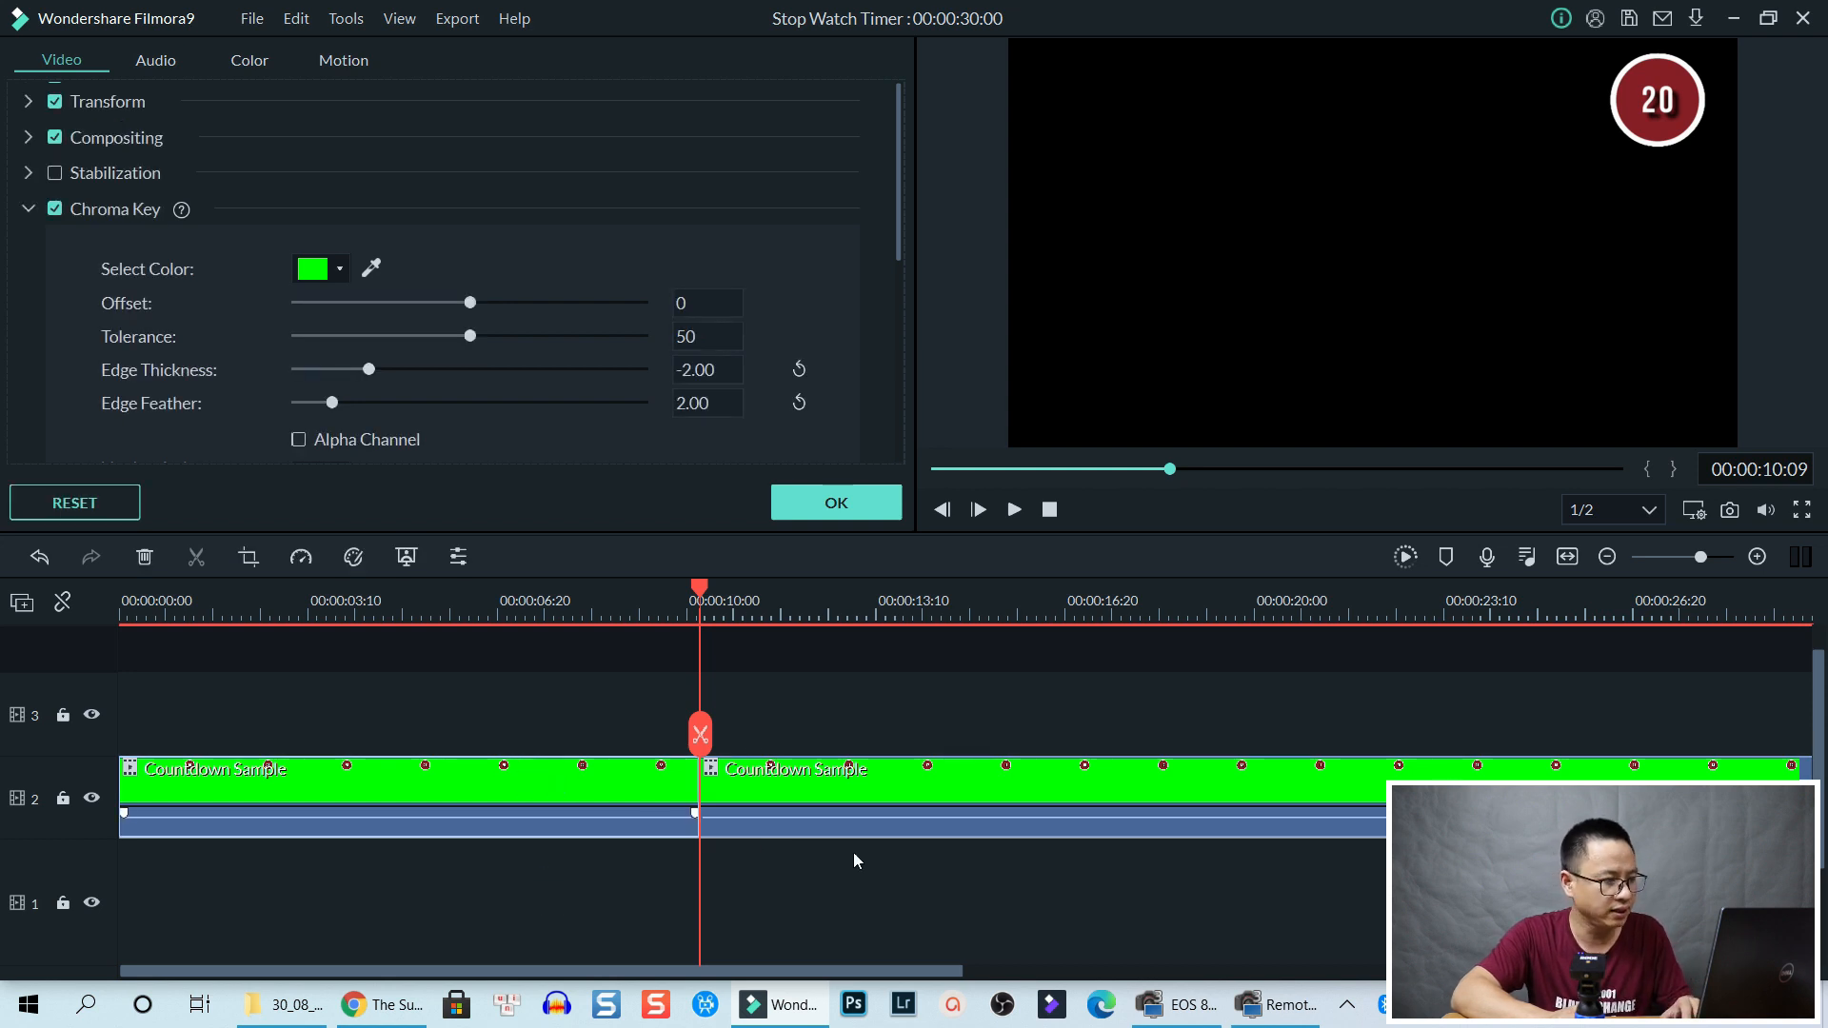
key("Delete")
left_click_drag(926, 792, 278, 792)
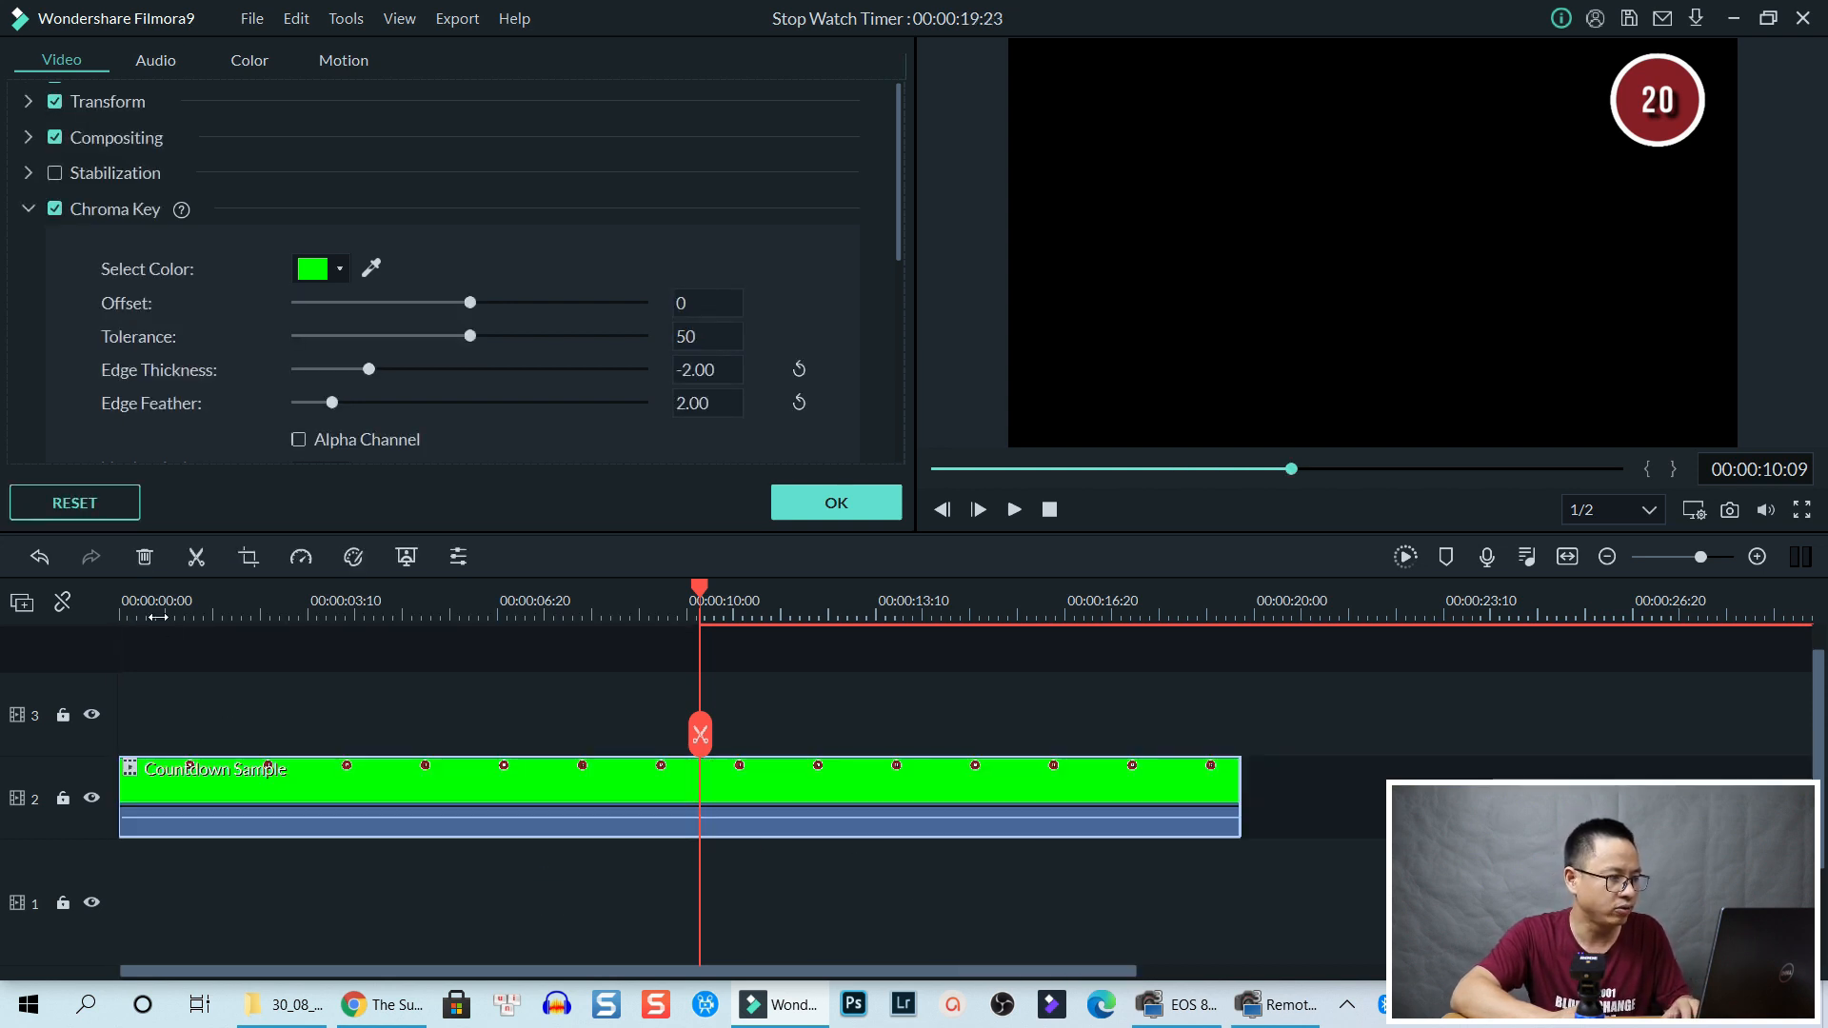
Play the shortened countdown from the start of the timeline to check it
left_click(127, 586)
key("space")
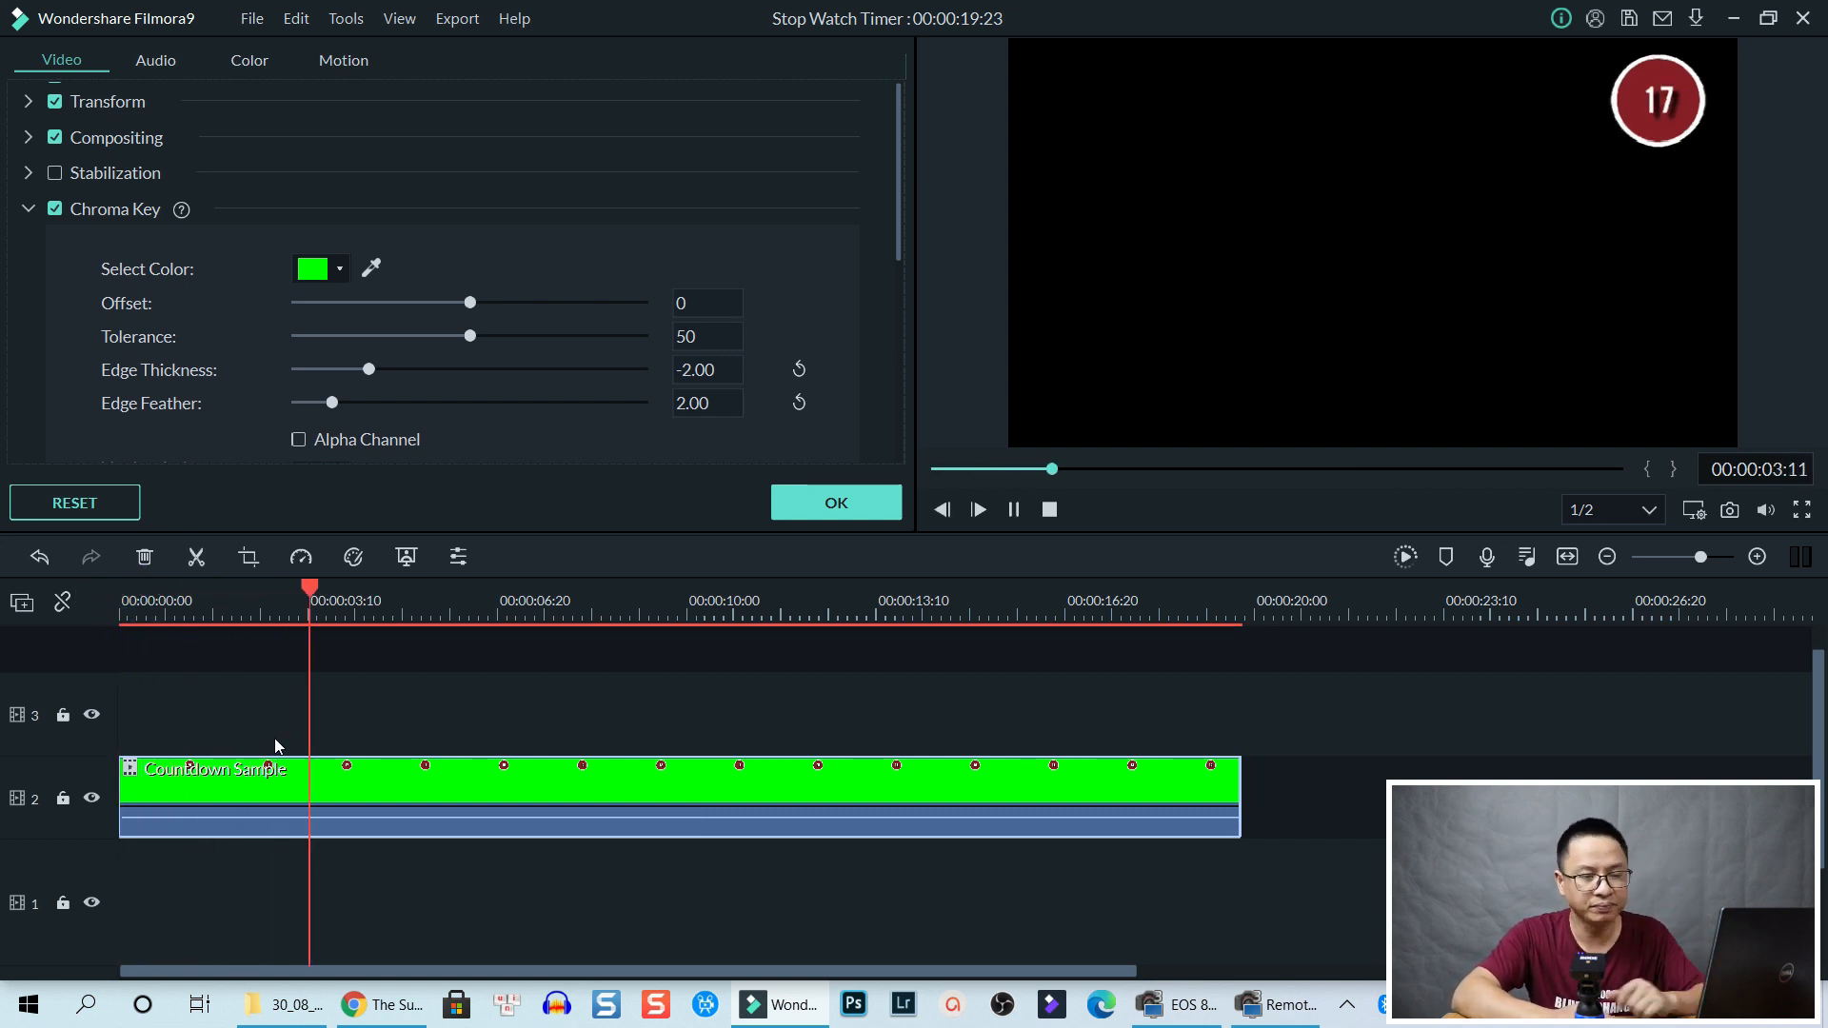
key("space")
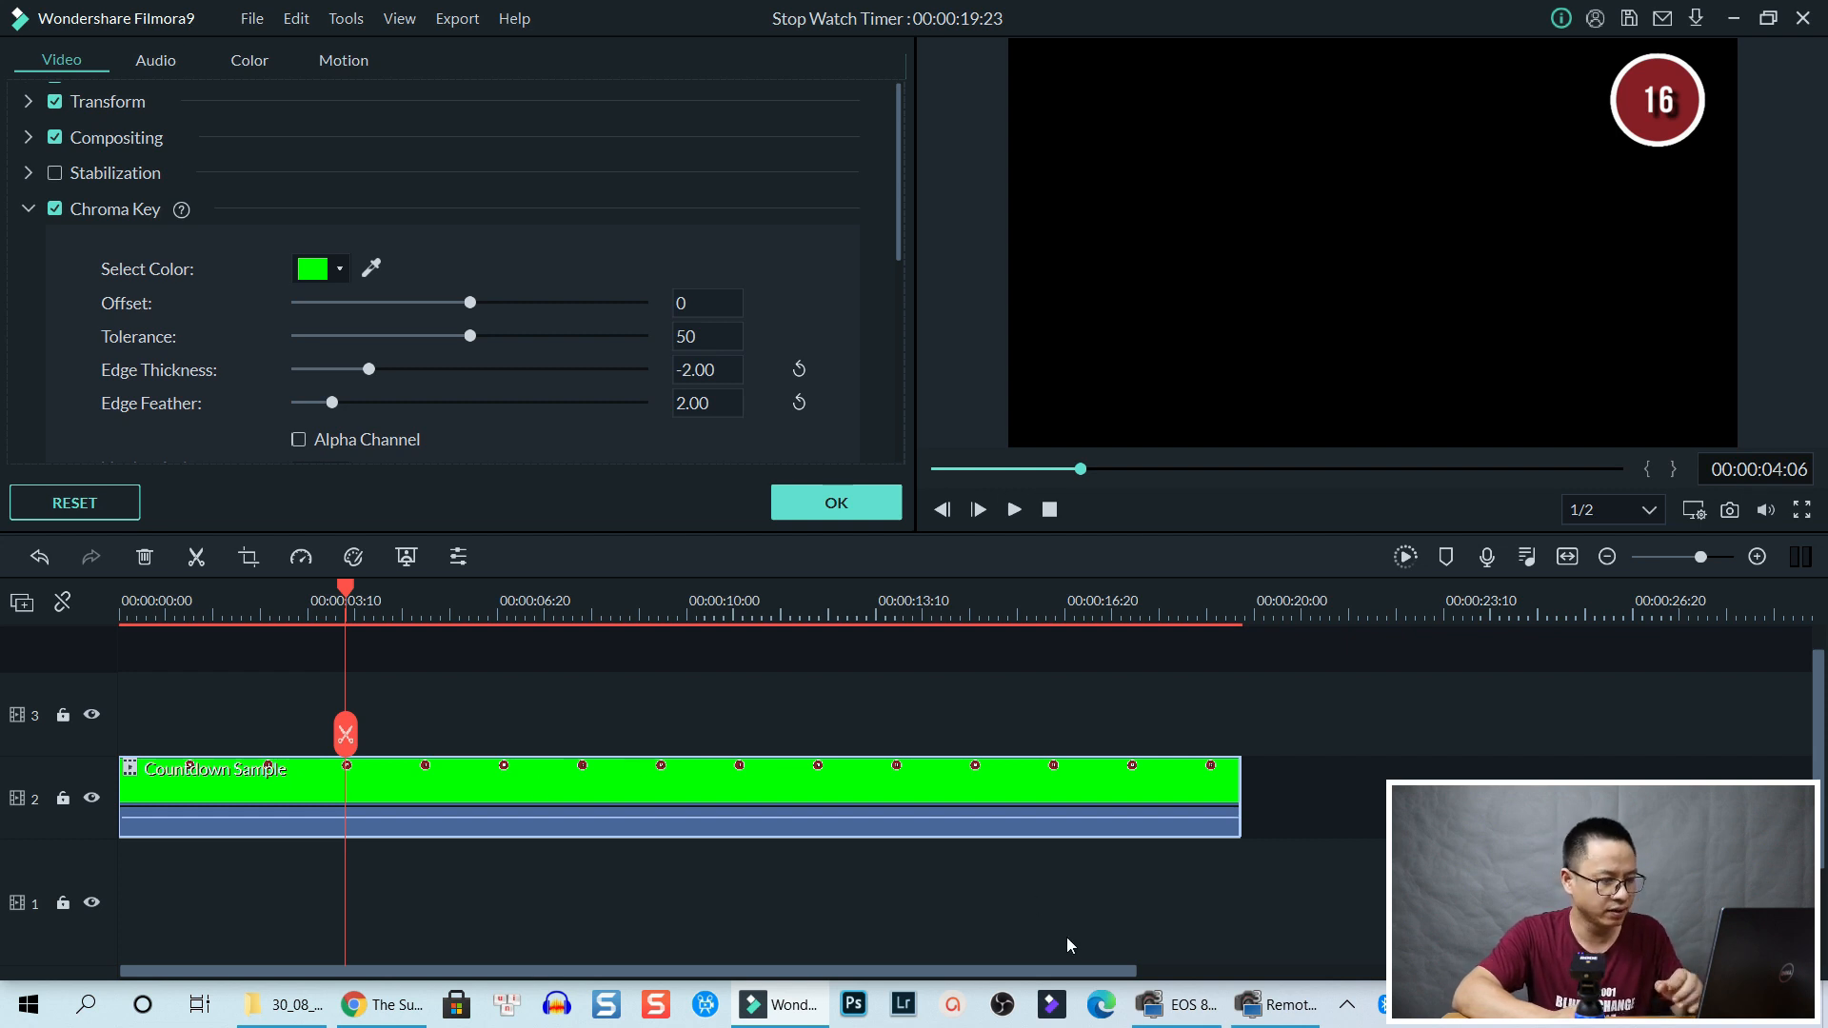
Delete the Countdown Sample clip from track 2
left_click(516, 648)
left_click(928, 773)
key("Delete")
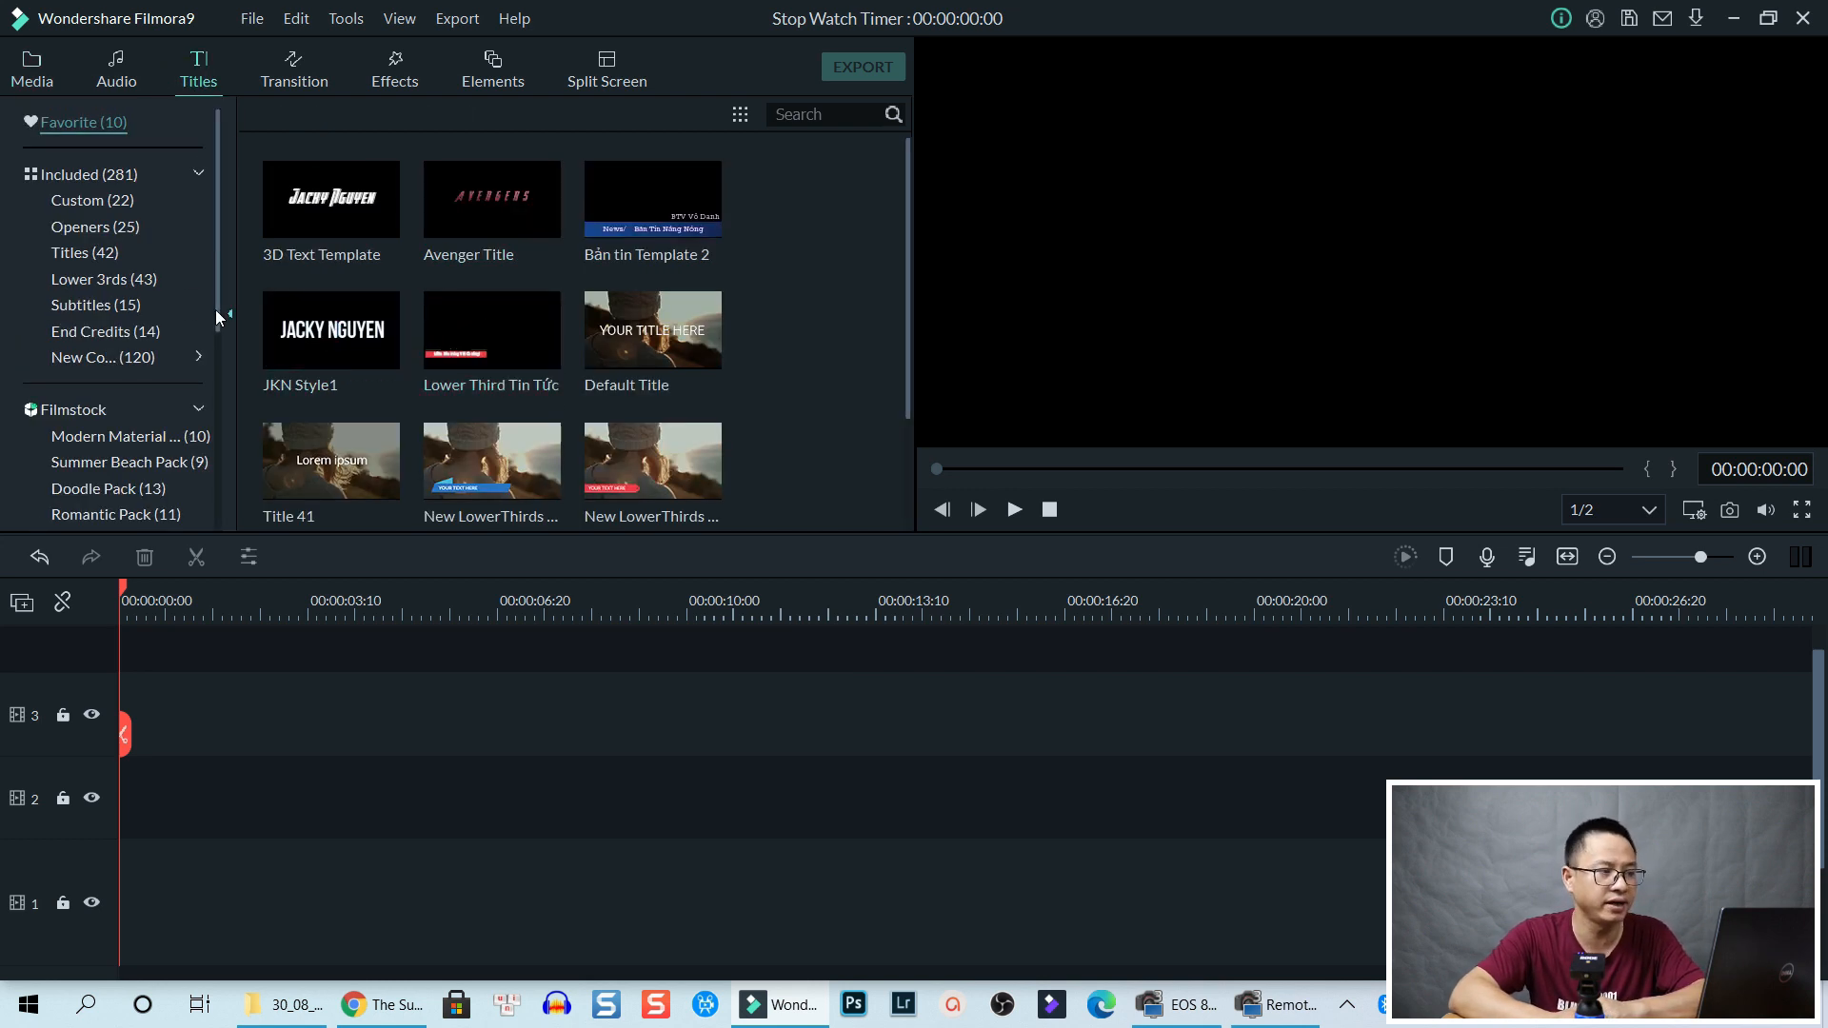
Add the Default Title at the start of track 2 and open it in the Advanced Text Edit window
left_click(91, 255)
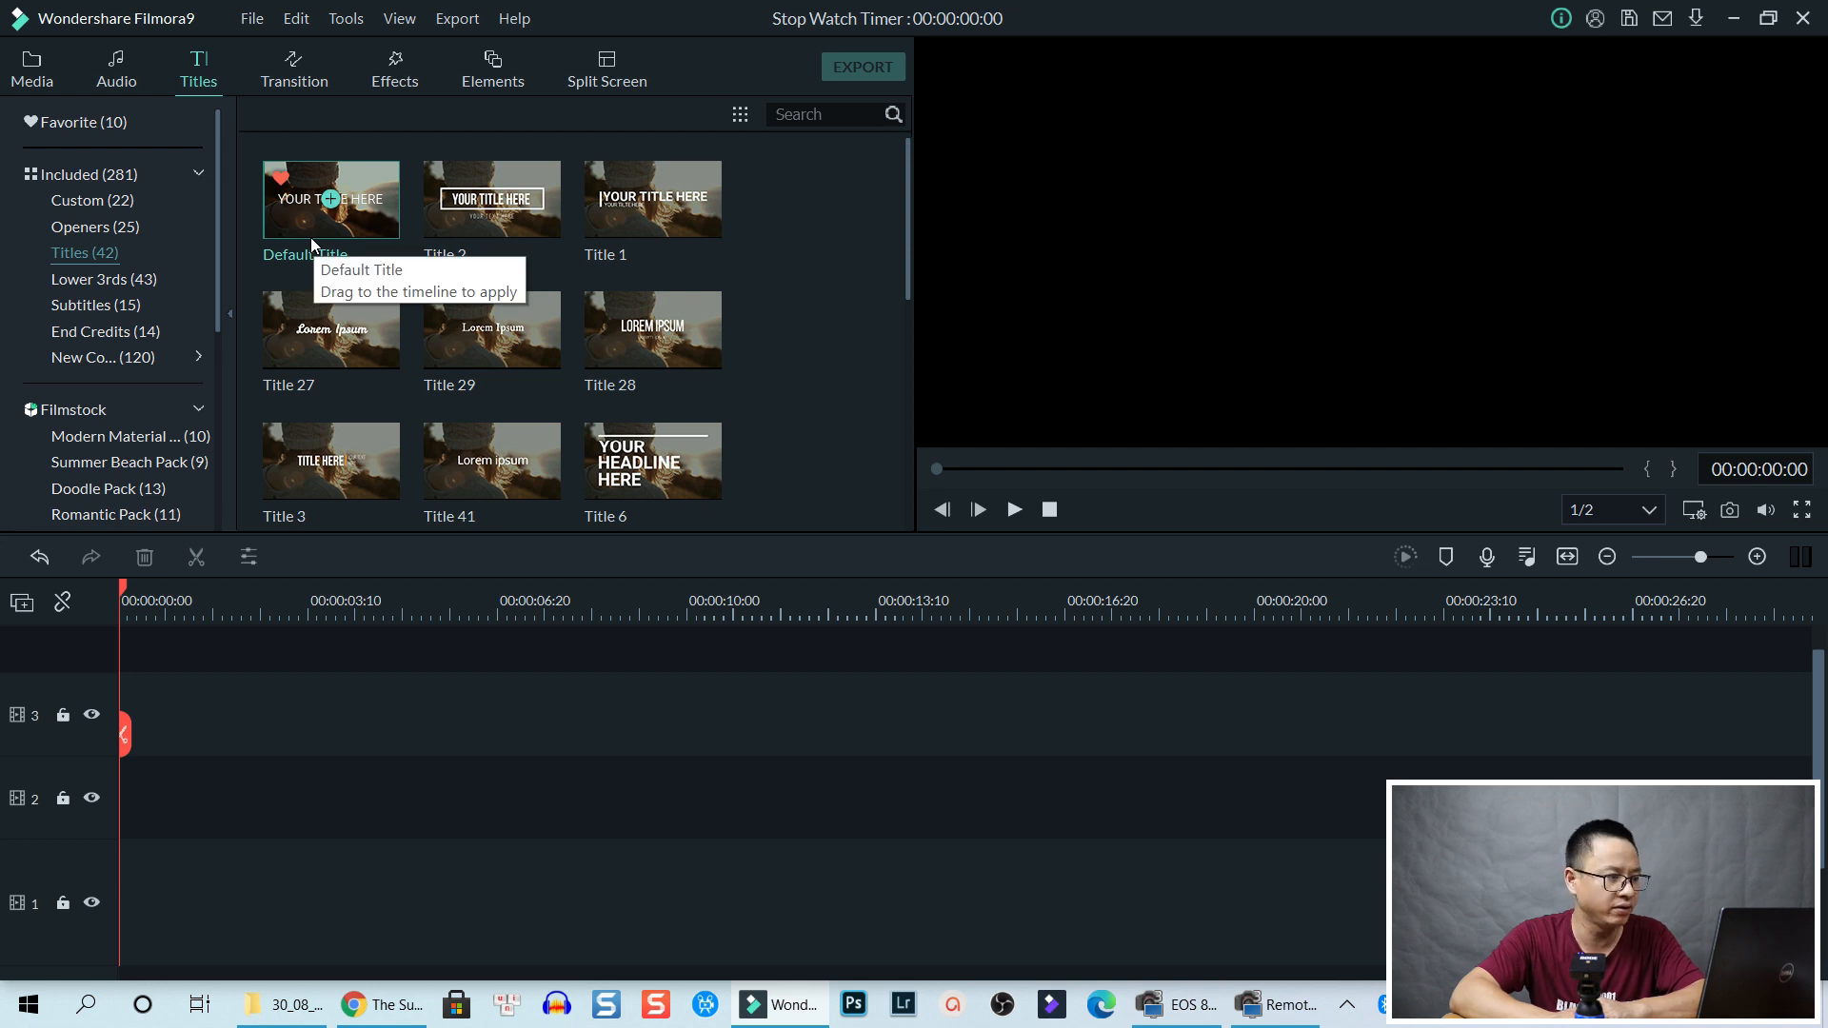
left_click_drag(311, 245, 130, 809)
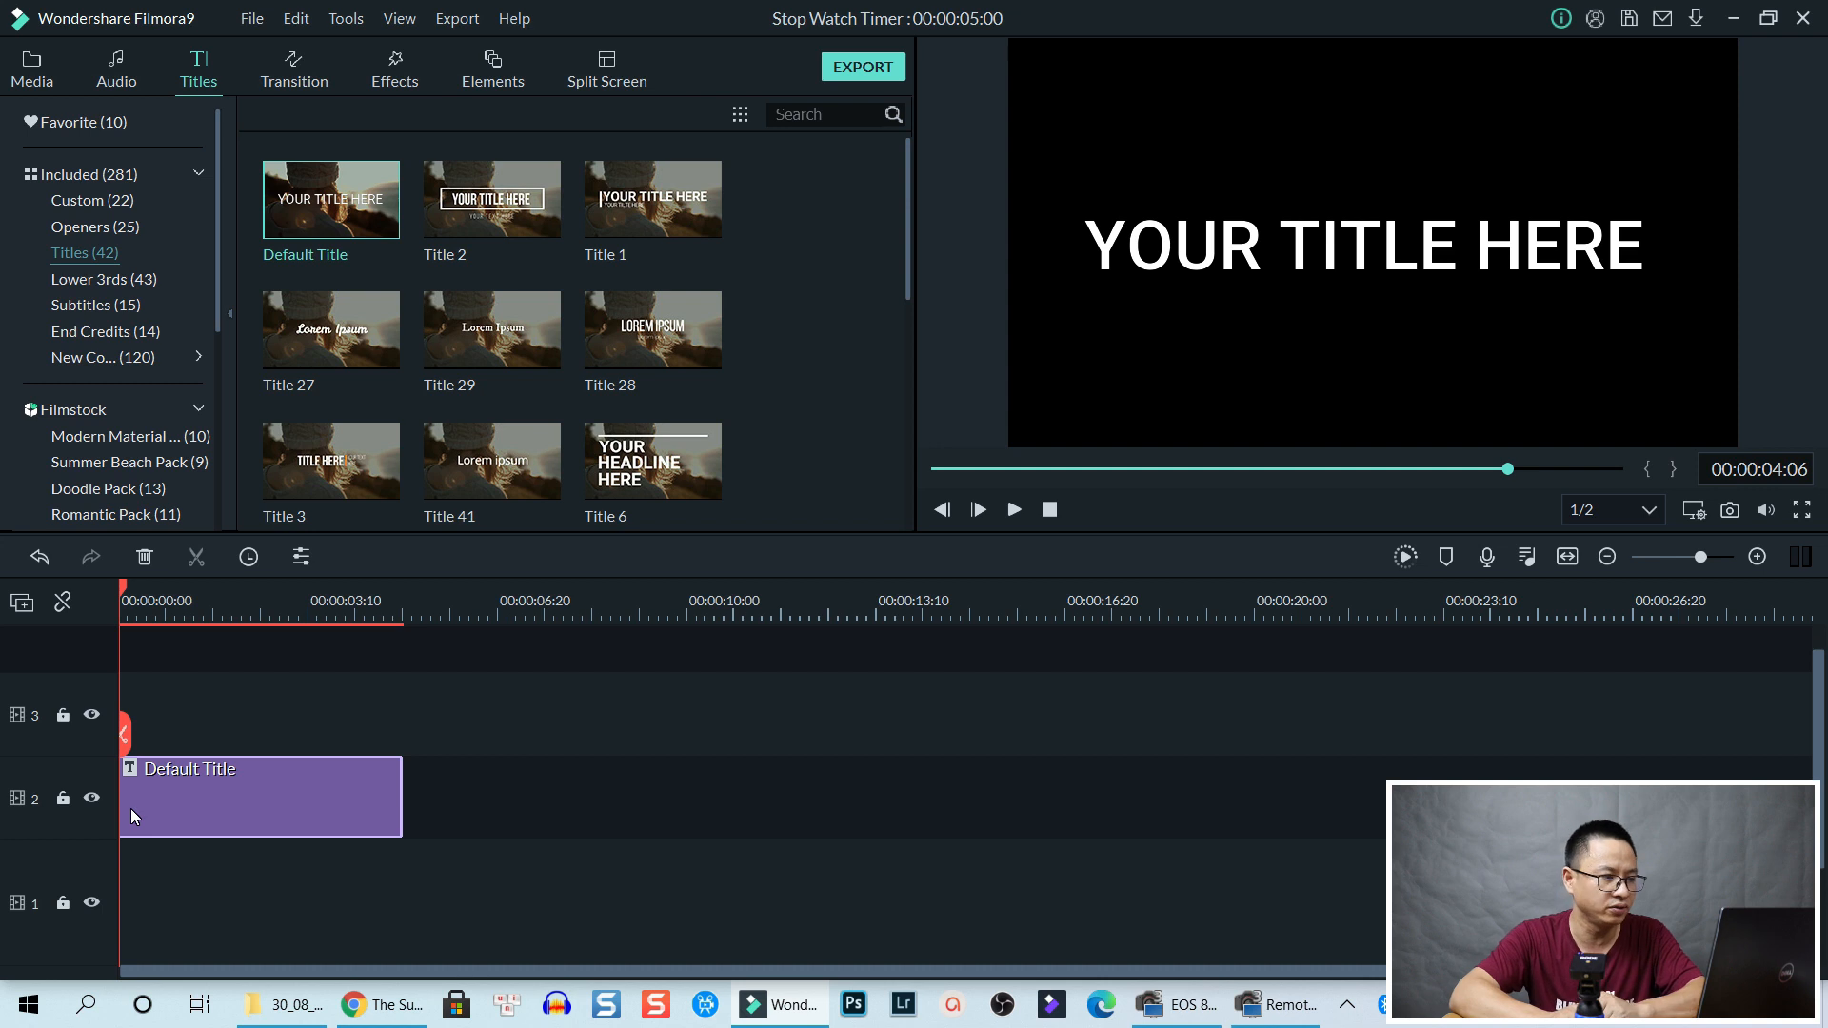
right_click(231, 796)
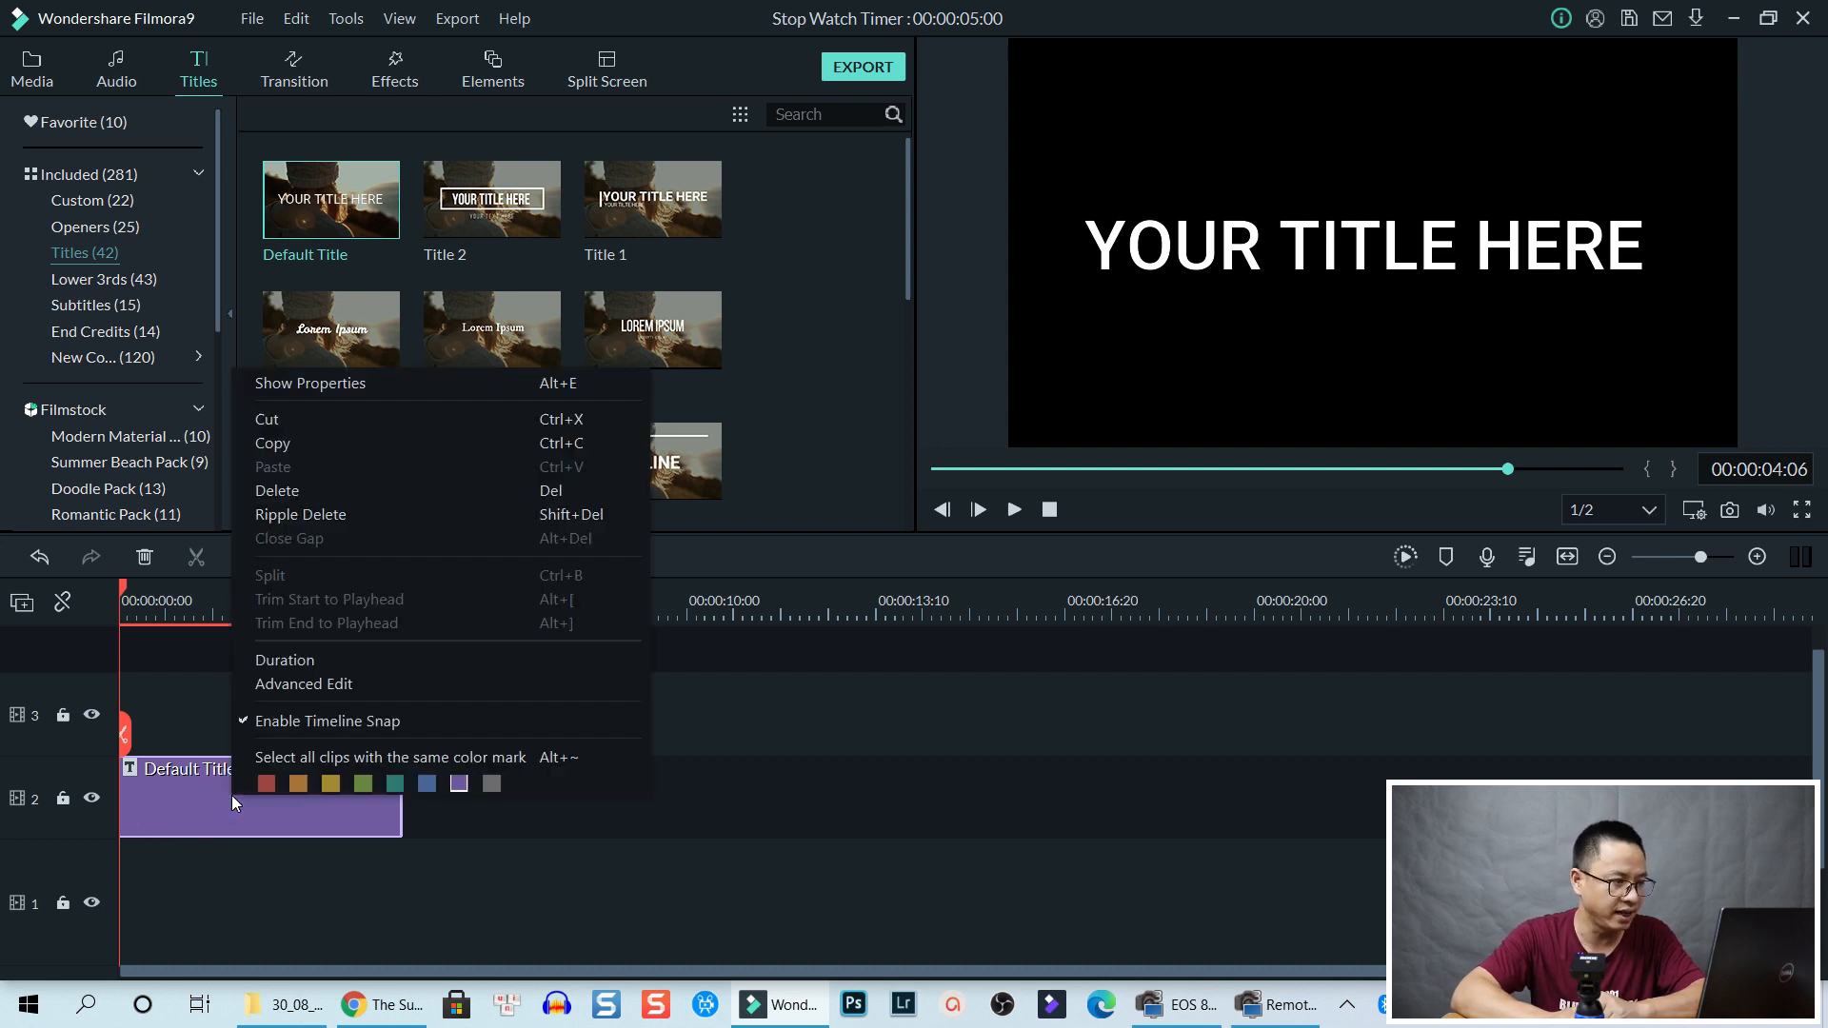
left_click(288, 683)
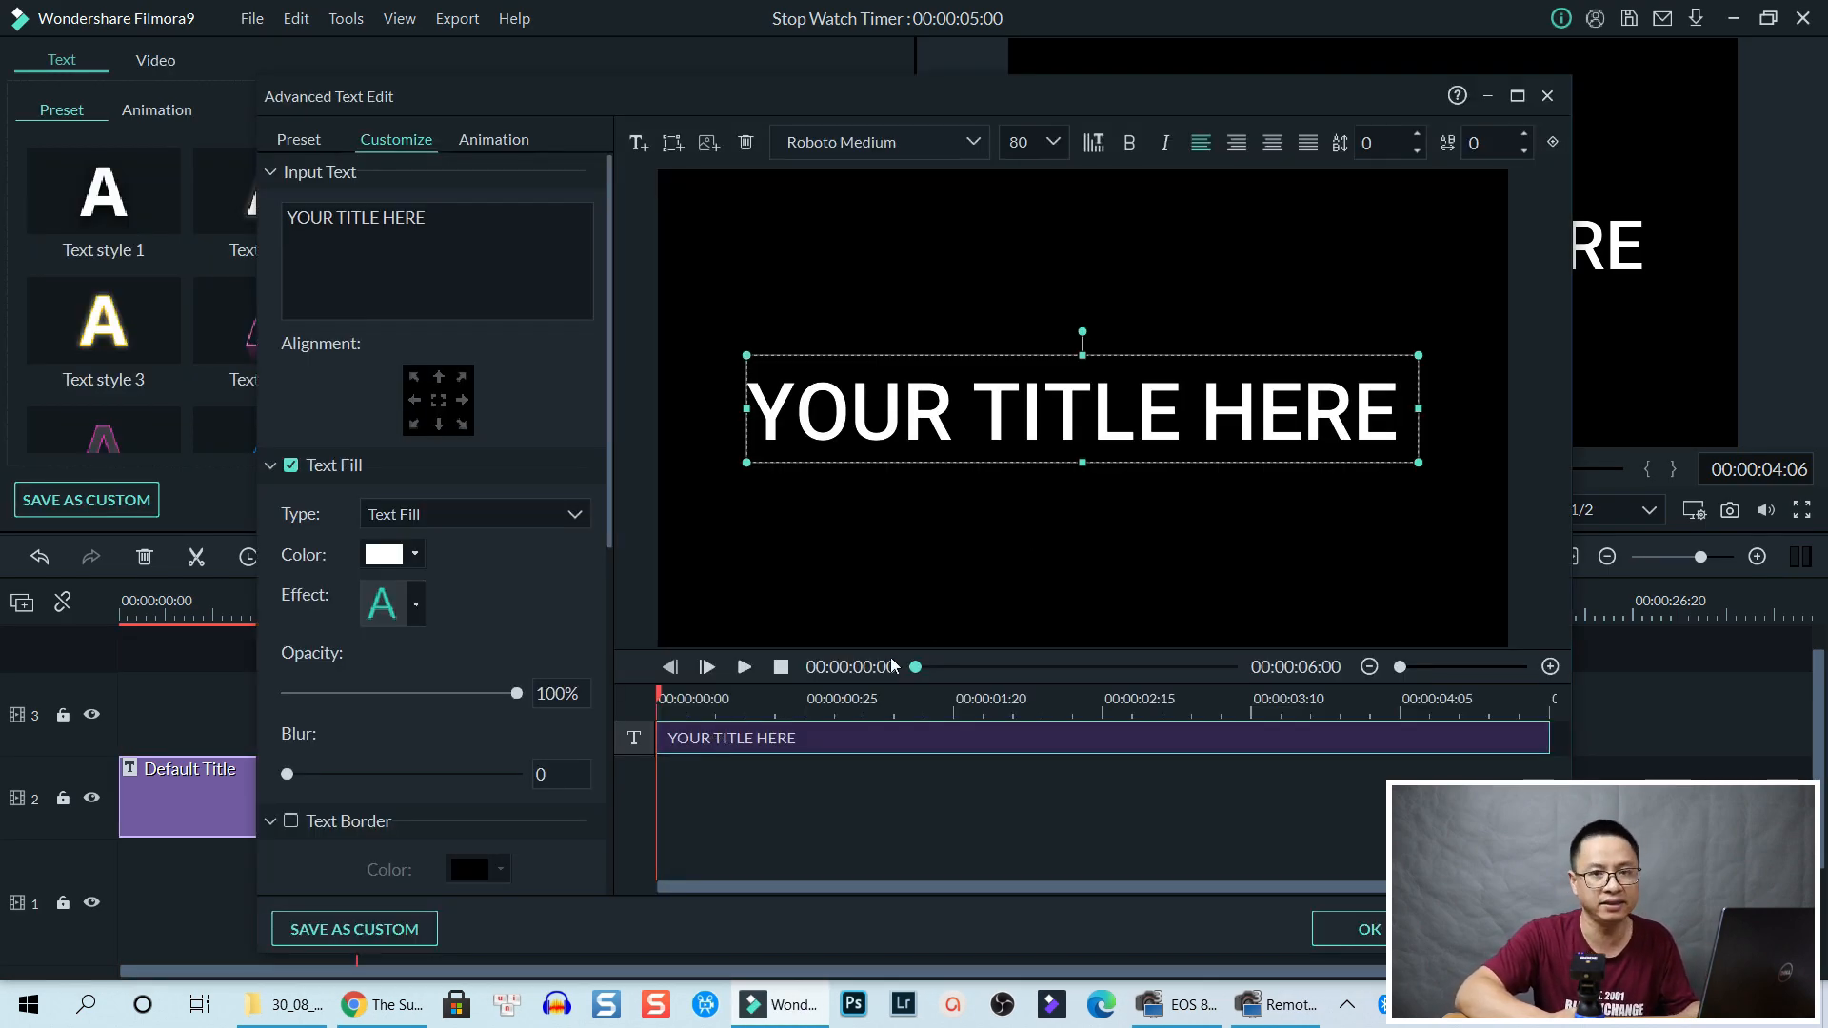
Delete the YOUR TITLE HERE text from the title and add a circle shape in its place
left_click(863, 734)
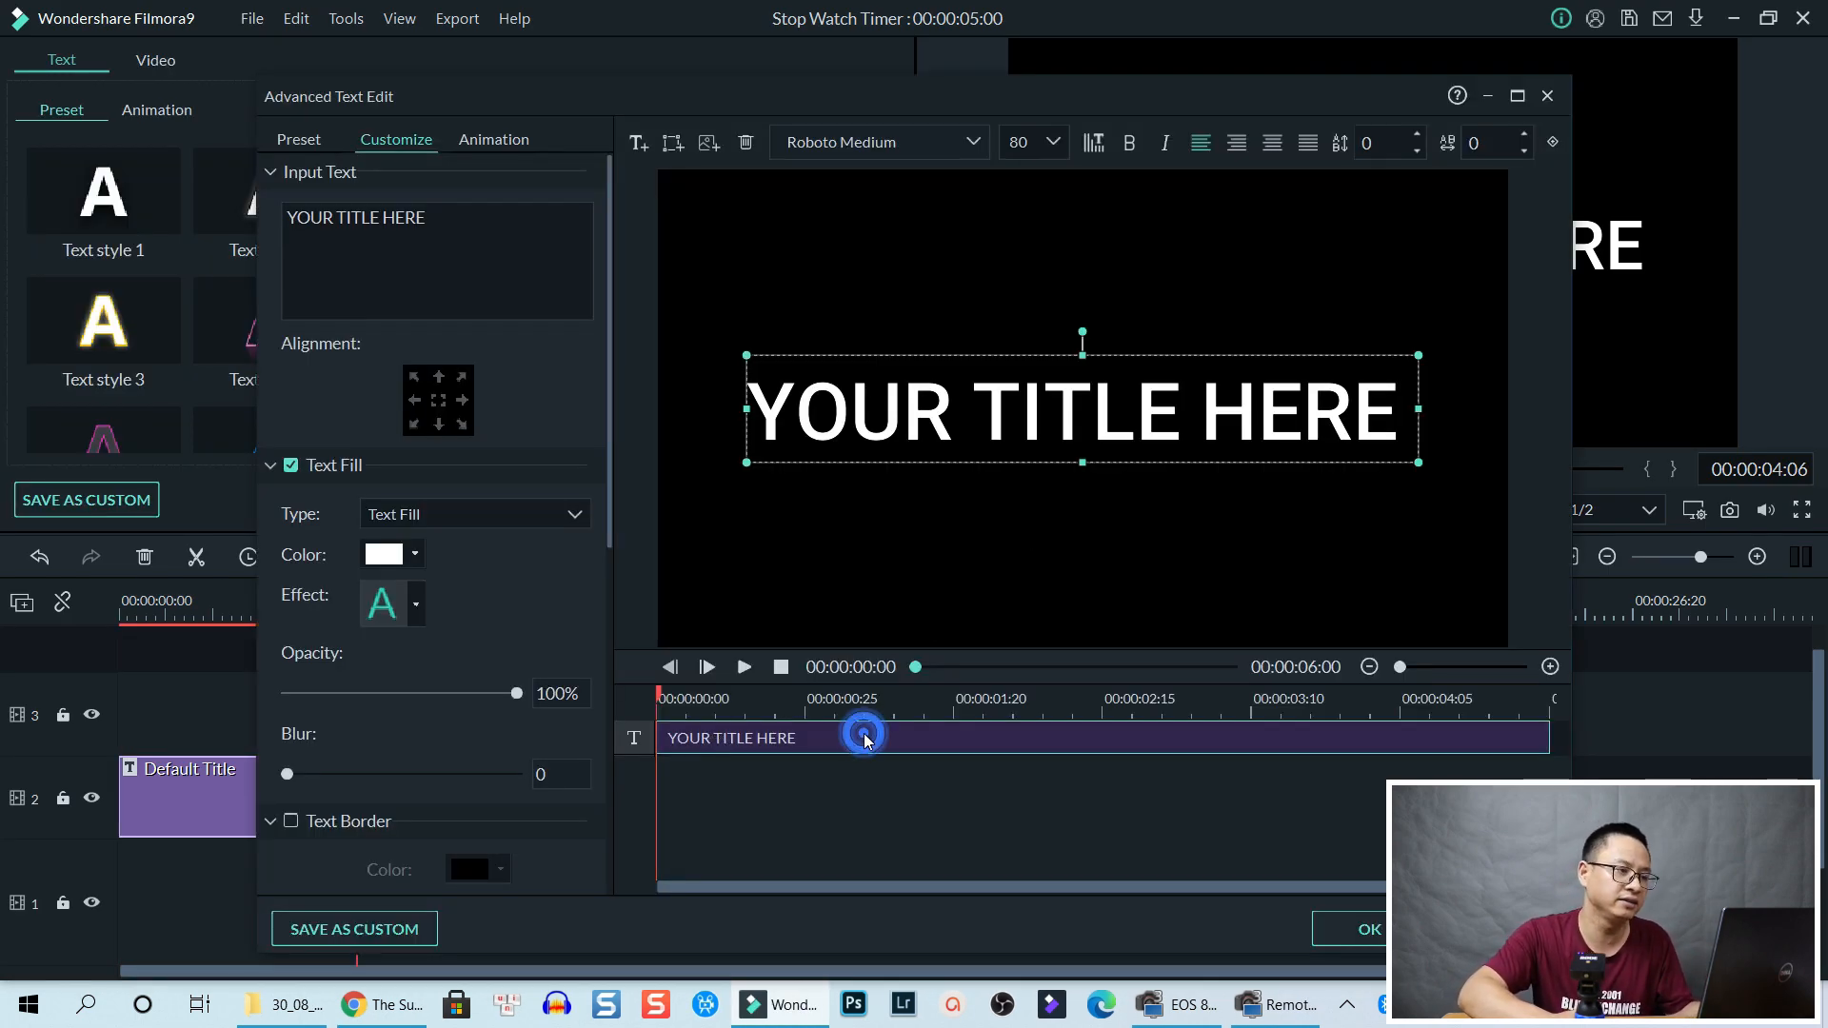
left_click(747, 143)
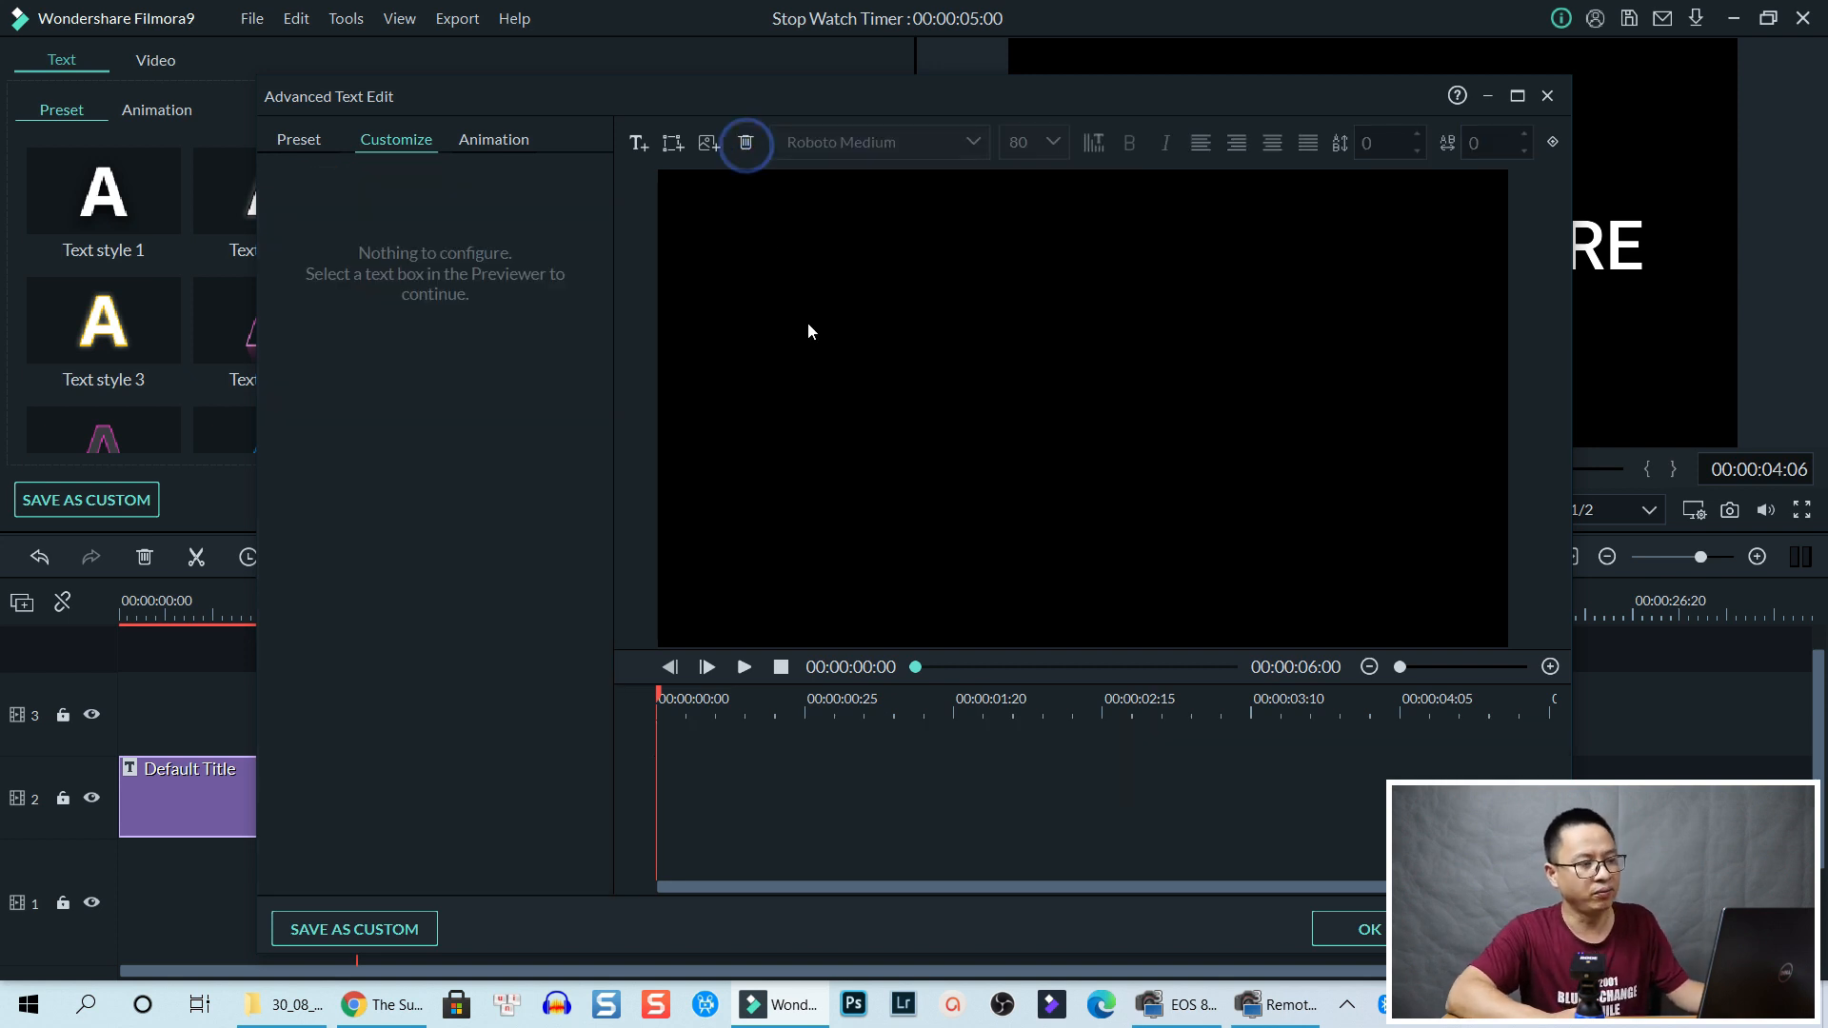
left_click(674, 143)
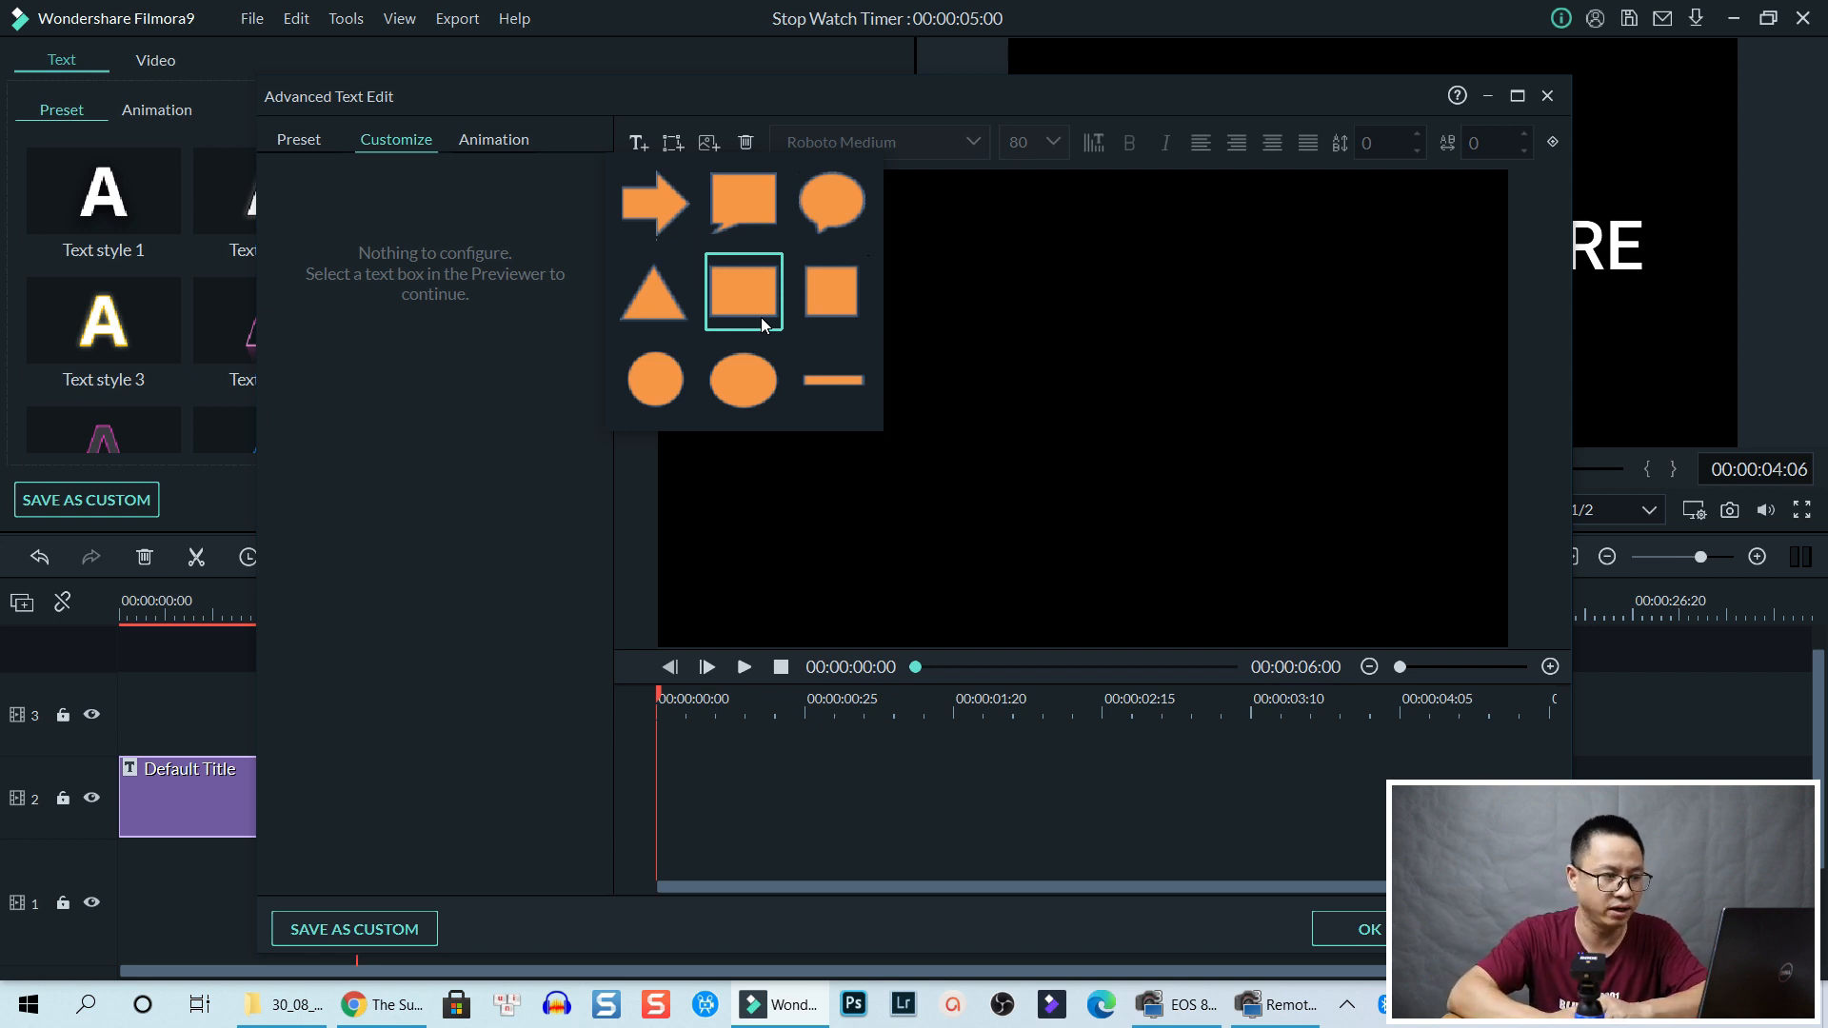
left_click(643, 390)
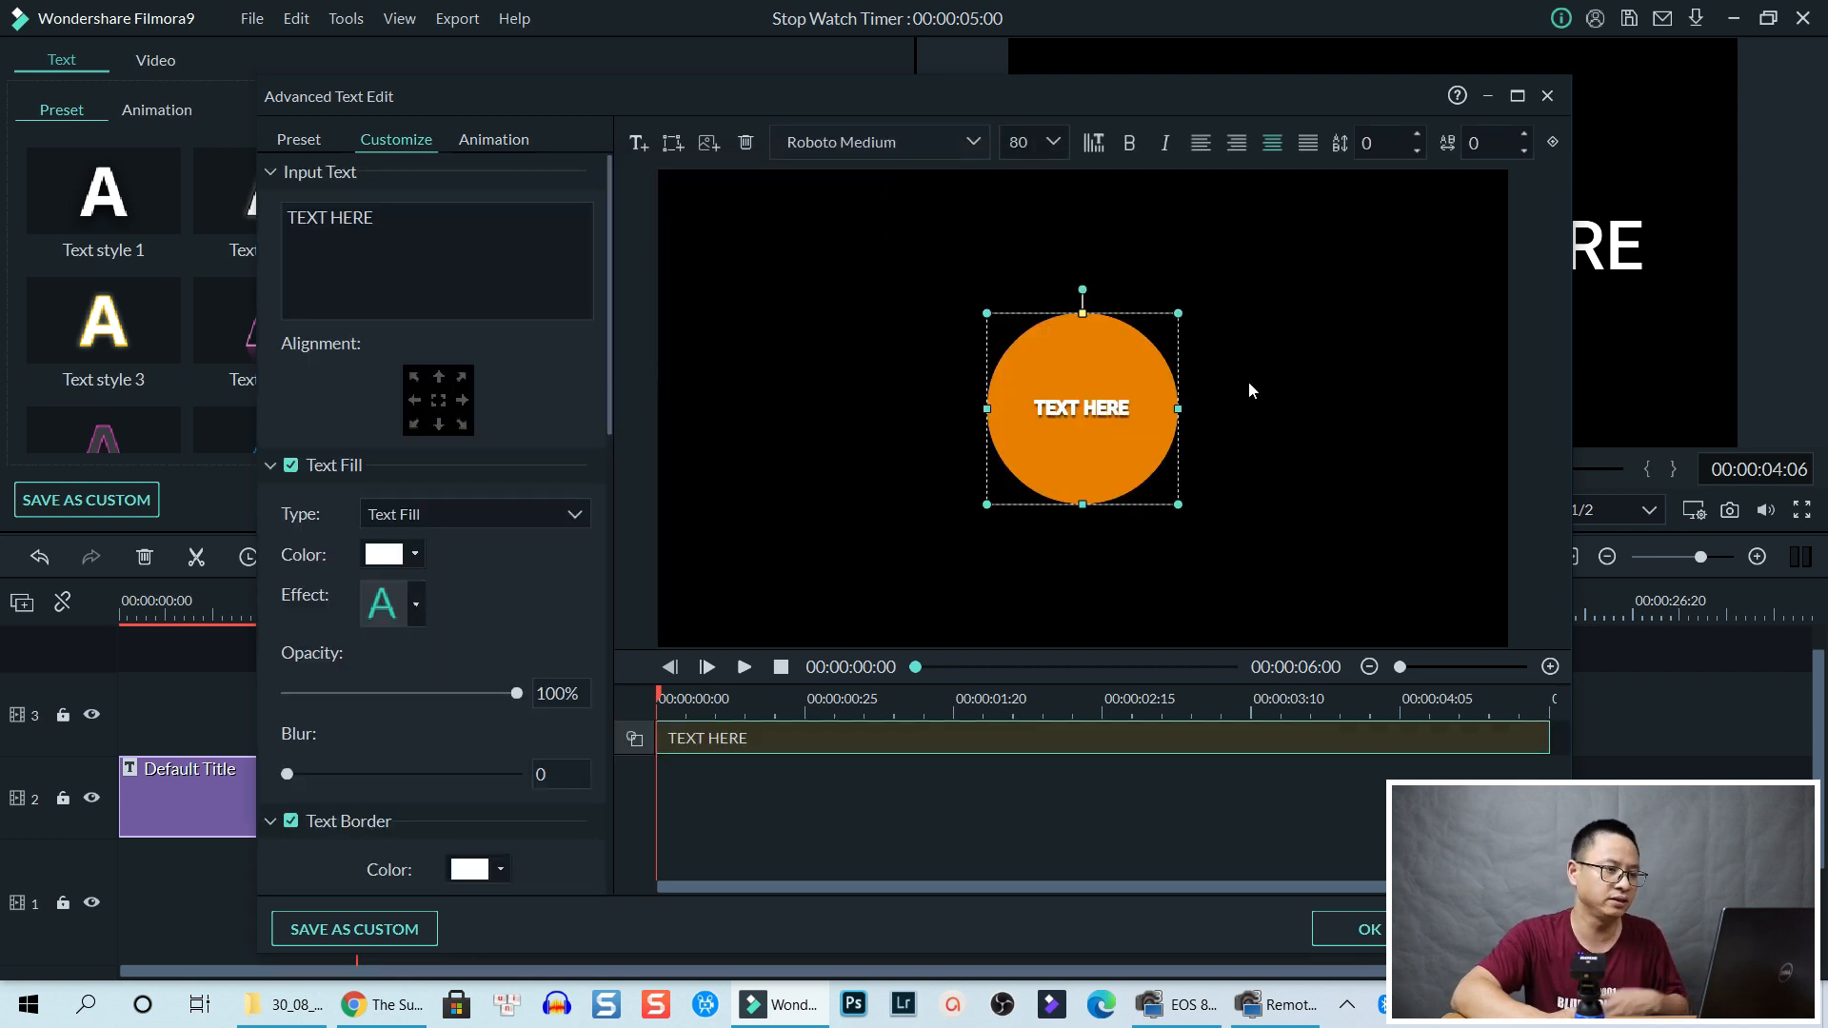
Change the circle's shape fill colour to red
left_click(1091, 419)
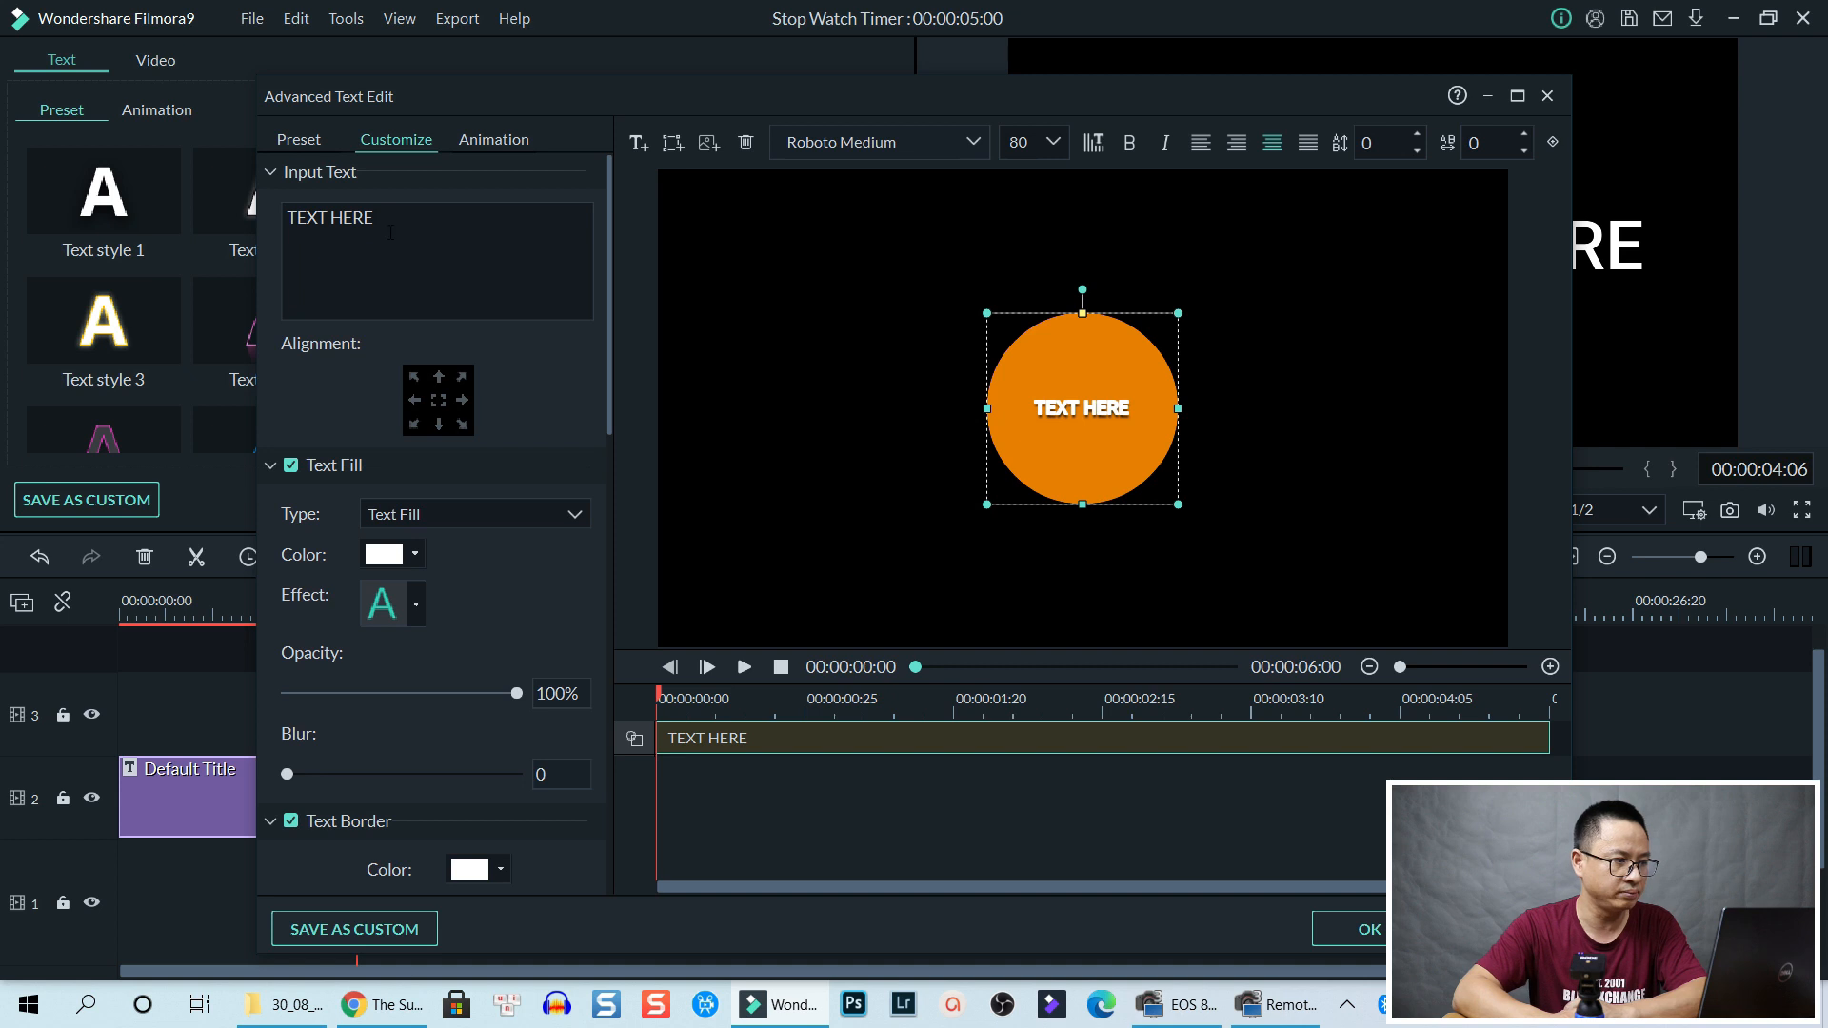
left_click(391, 144)
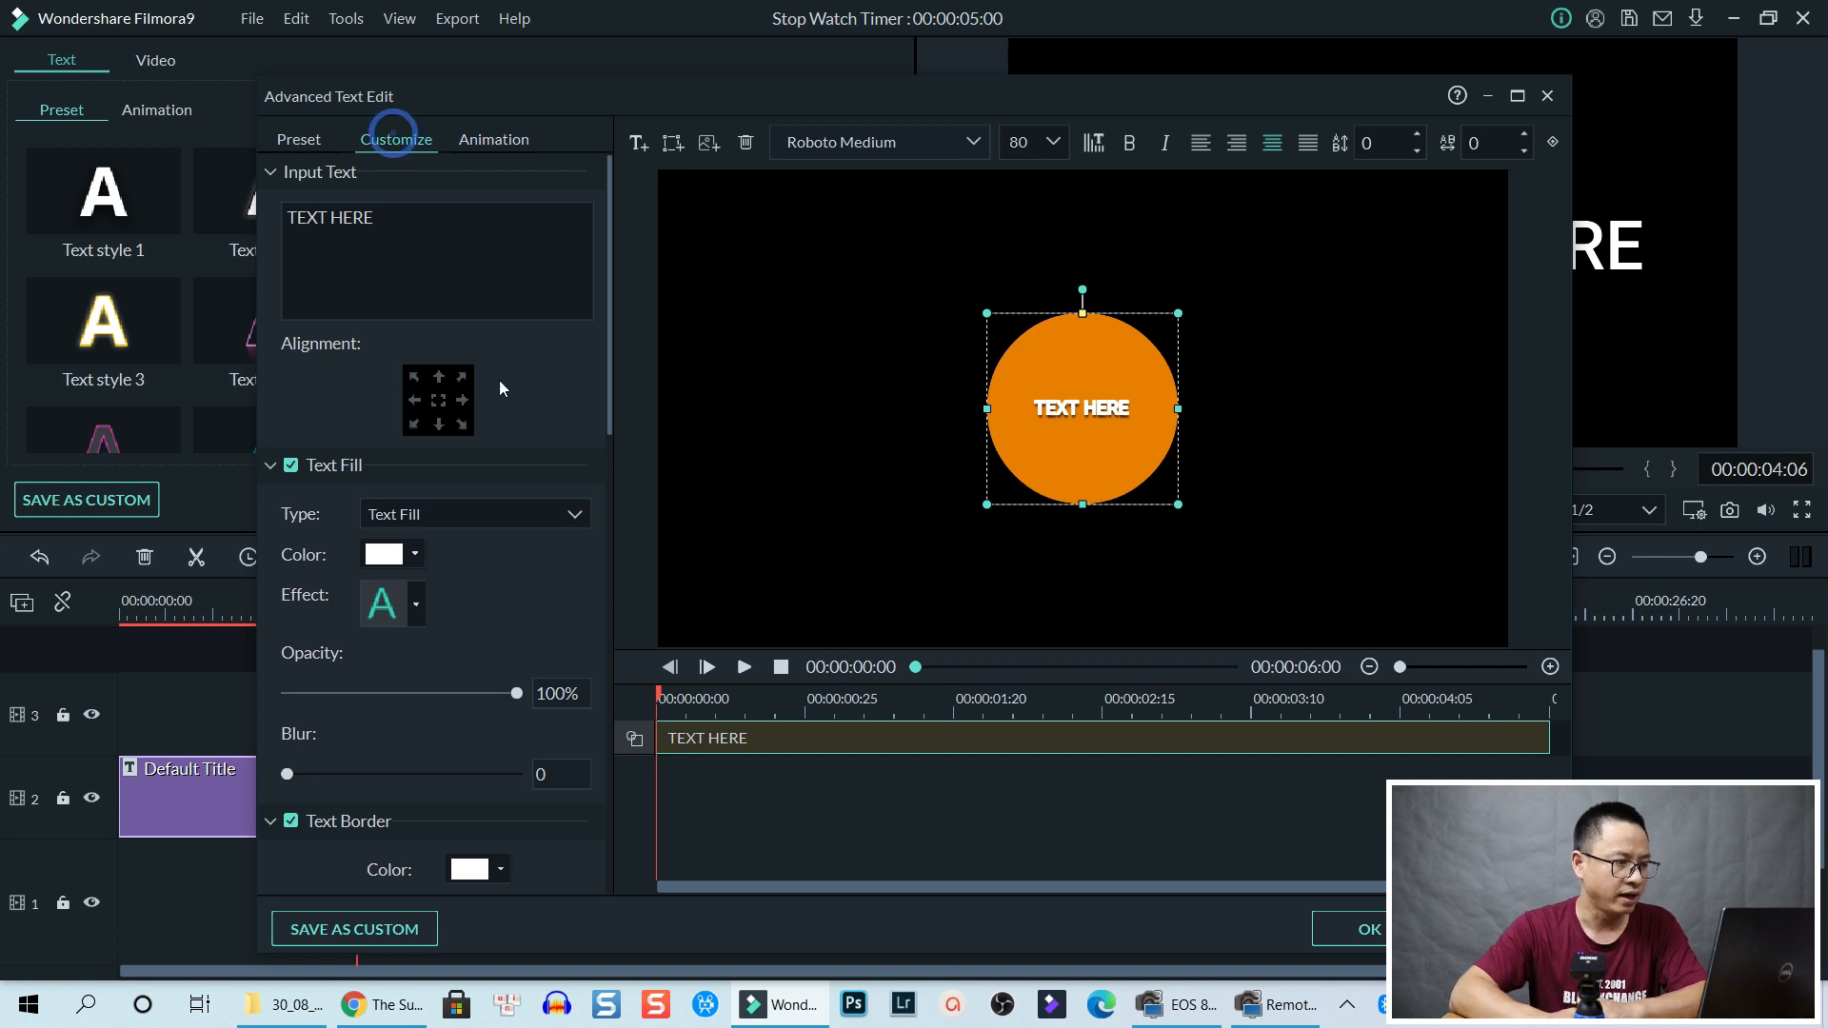
scroll(511, 414, "down", 2)
scroll(466, 400, "down", 4)
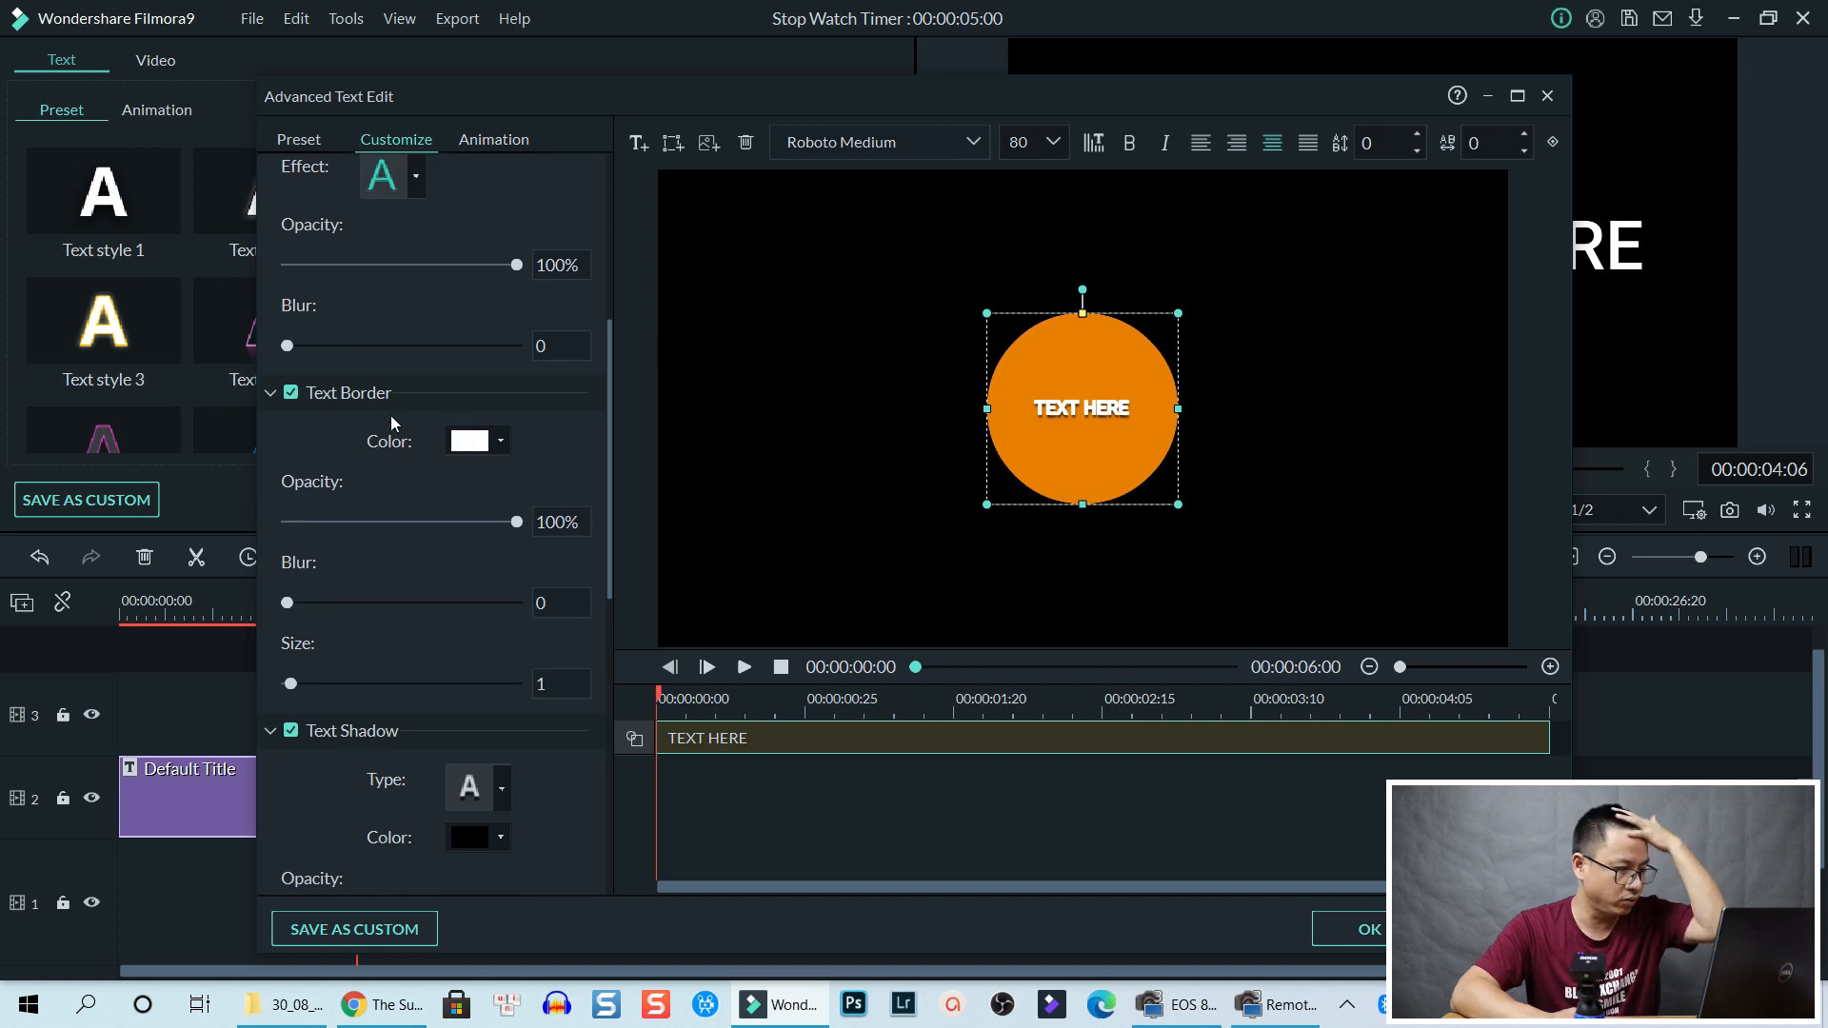
scroll(392, 417, "down", 8)
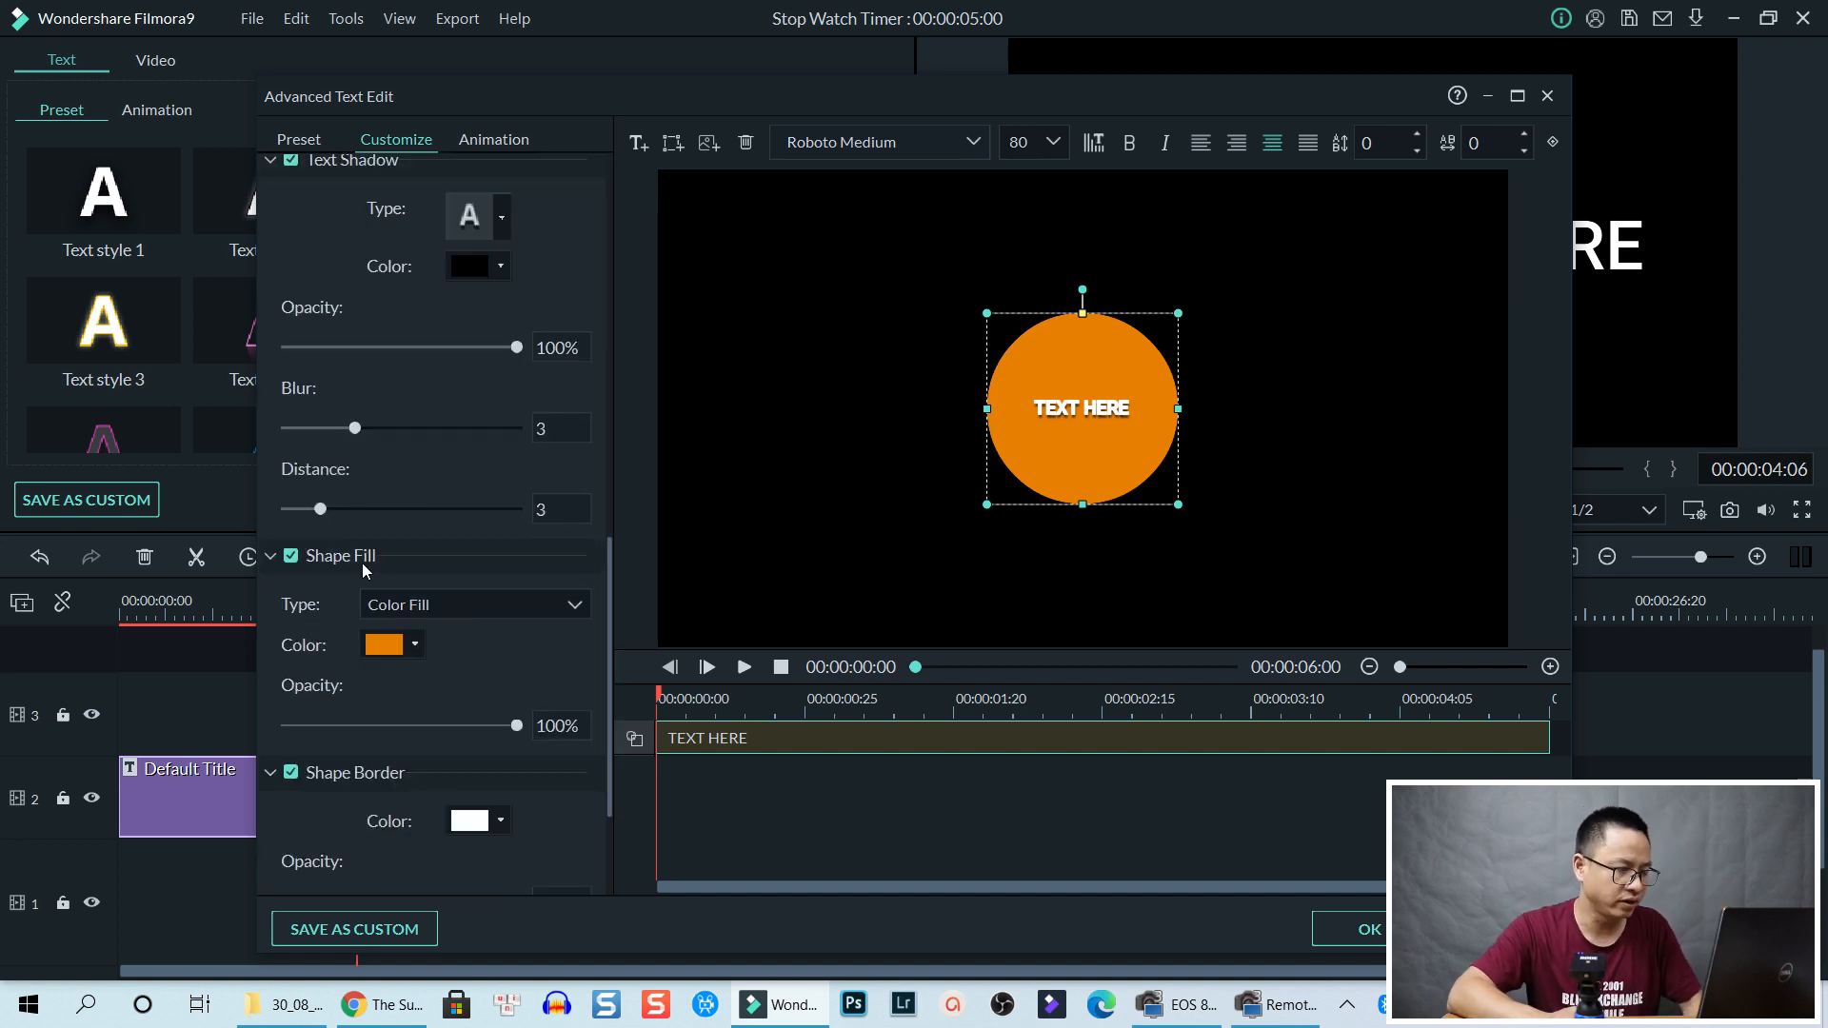
left_click(410, 644)
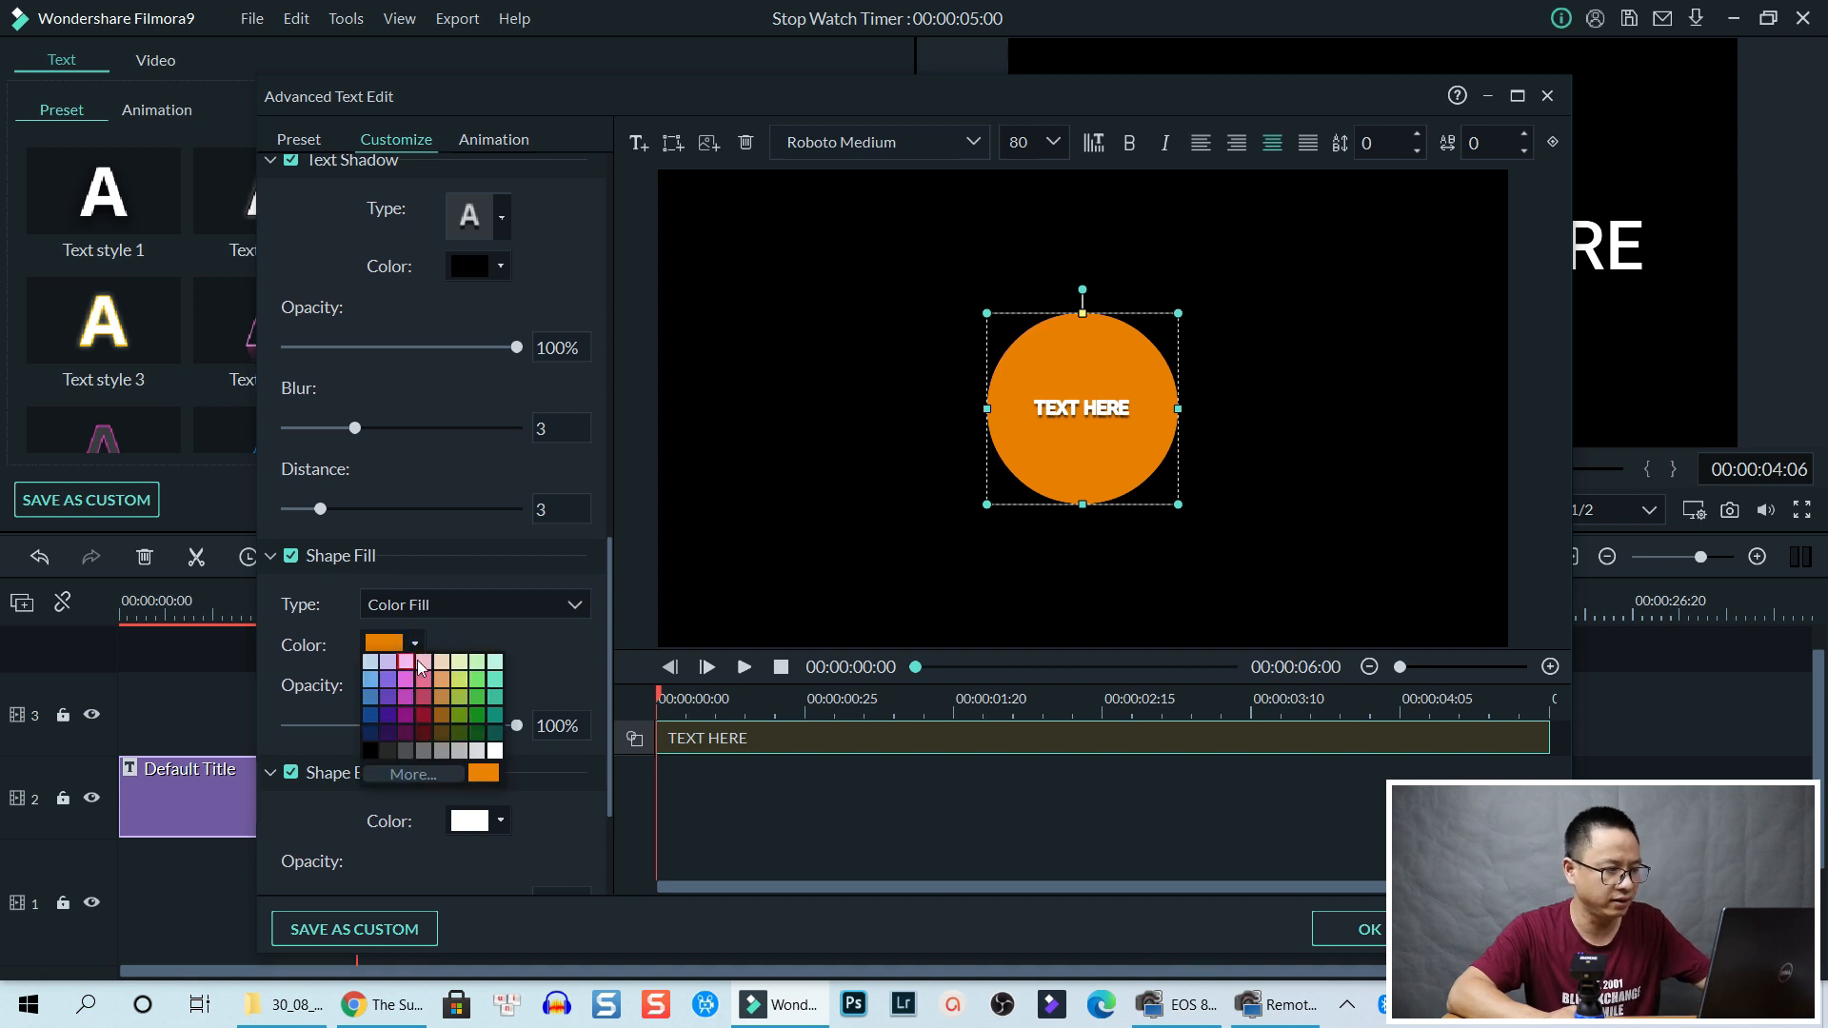
left_click(411, 775)
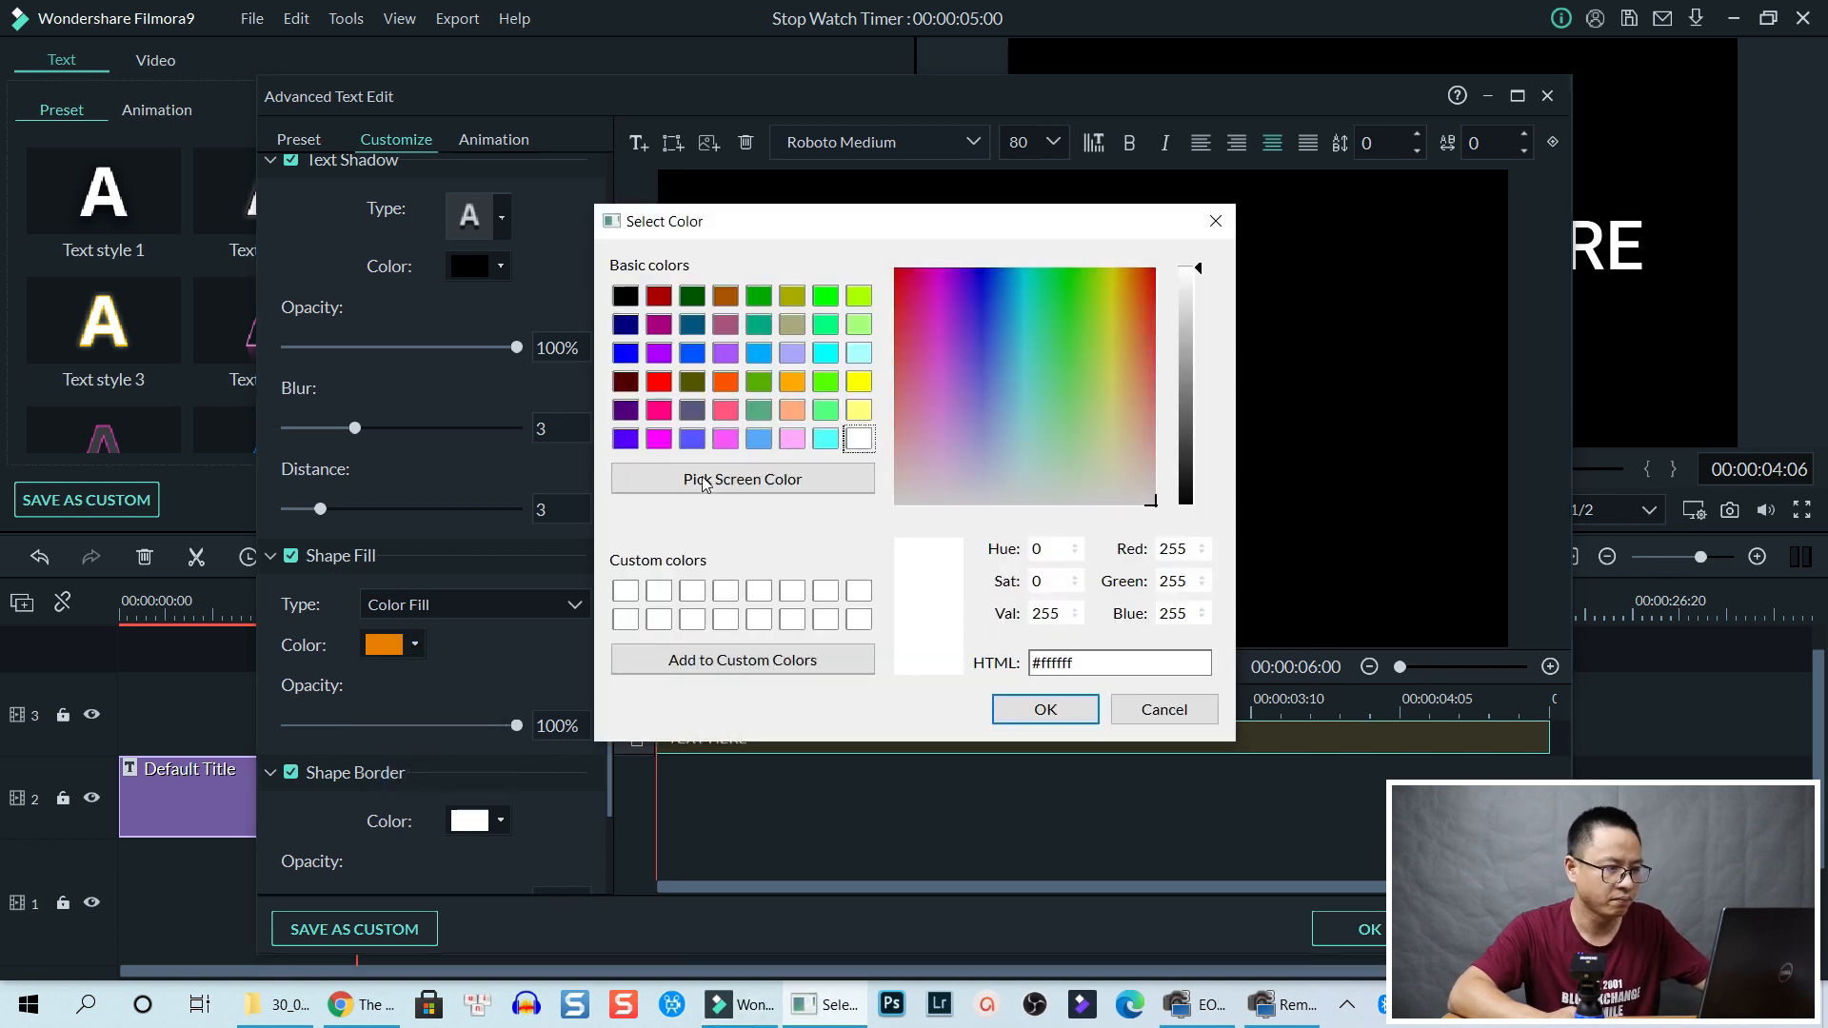
left_click(659, 381)
left_click(1044, 710)
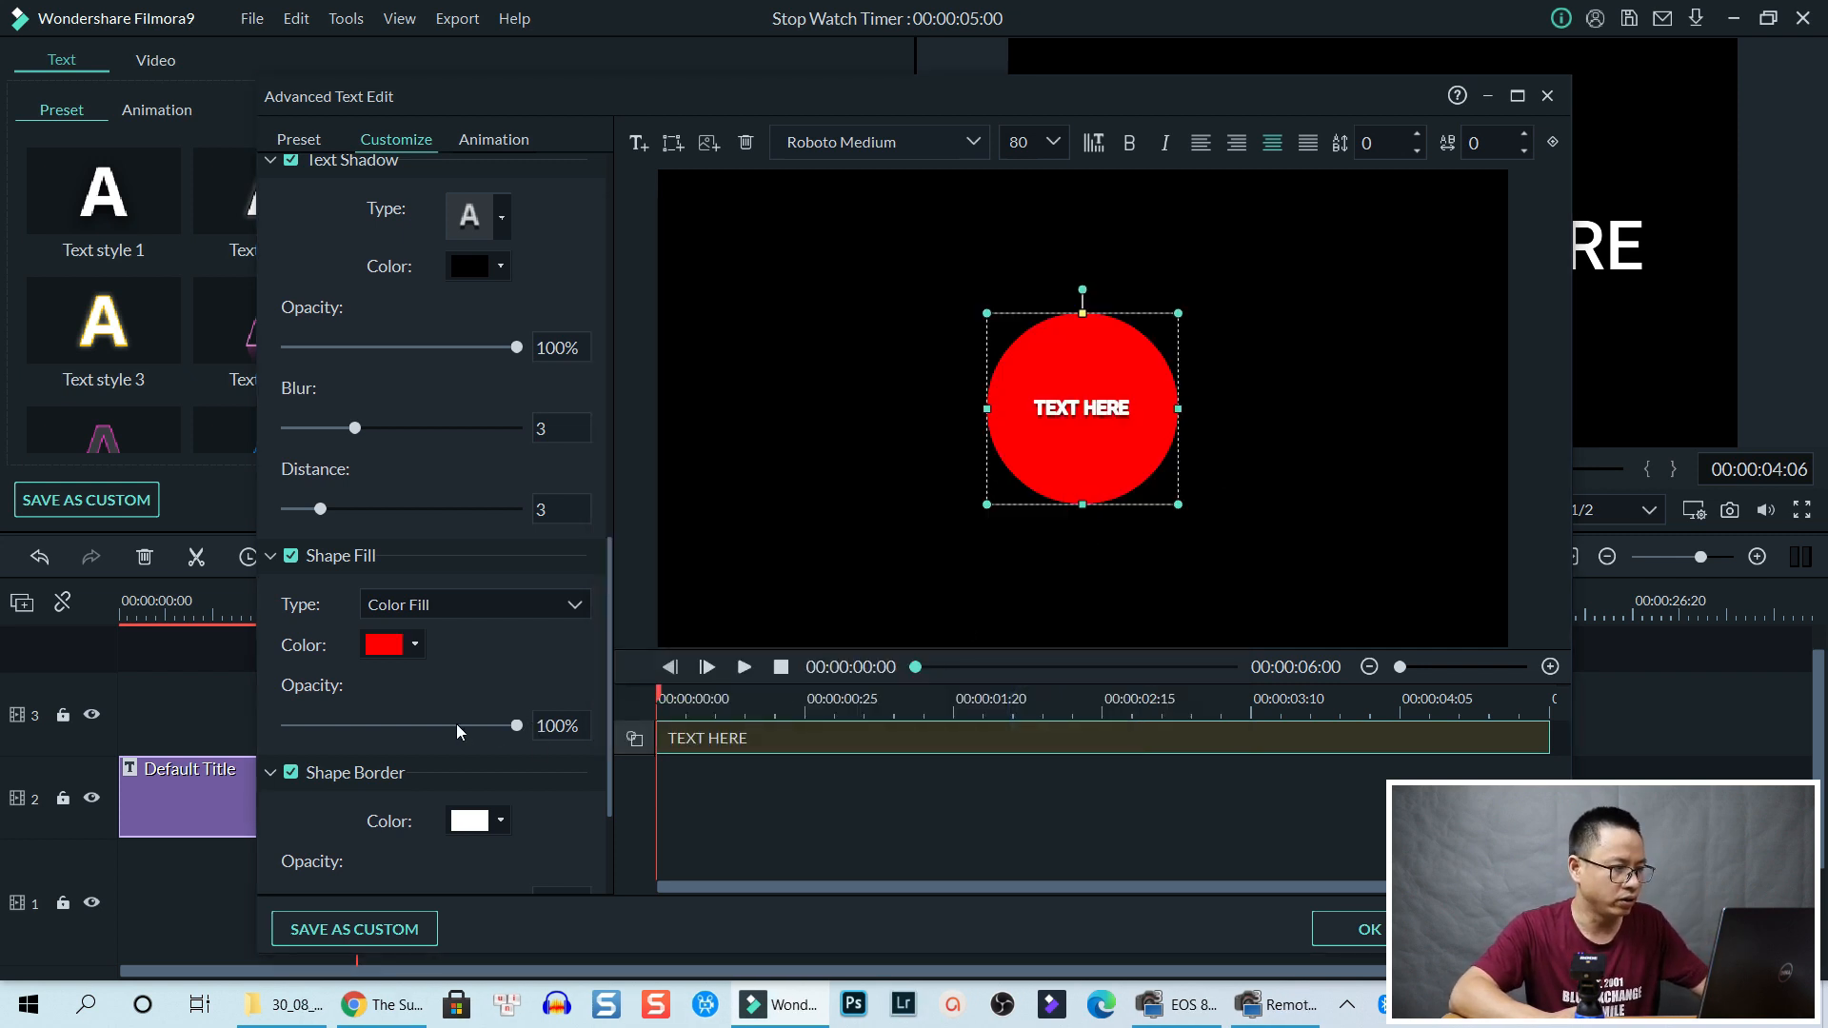
Give the circle a white shape border with a size of 10
scroll(458, 729, "down", 2)
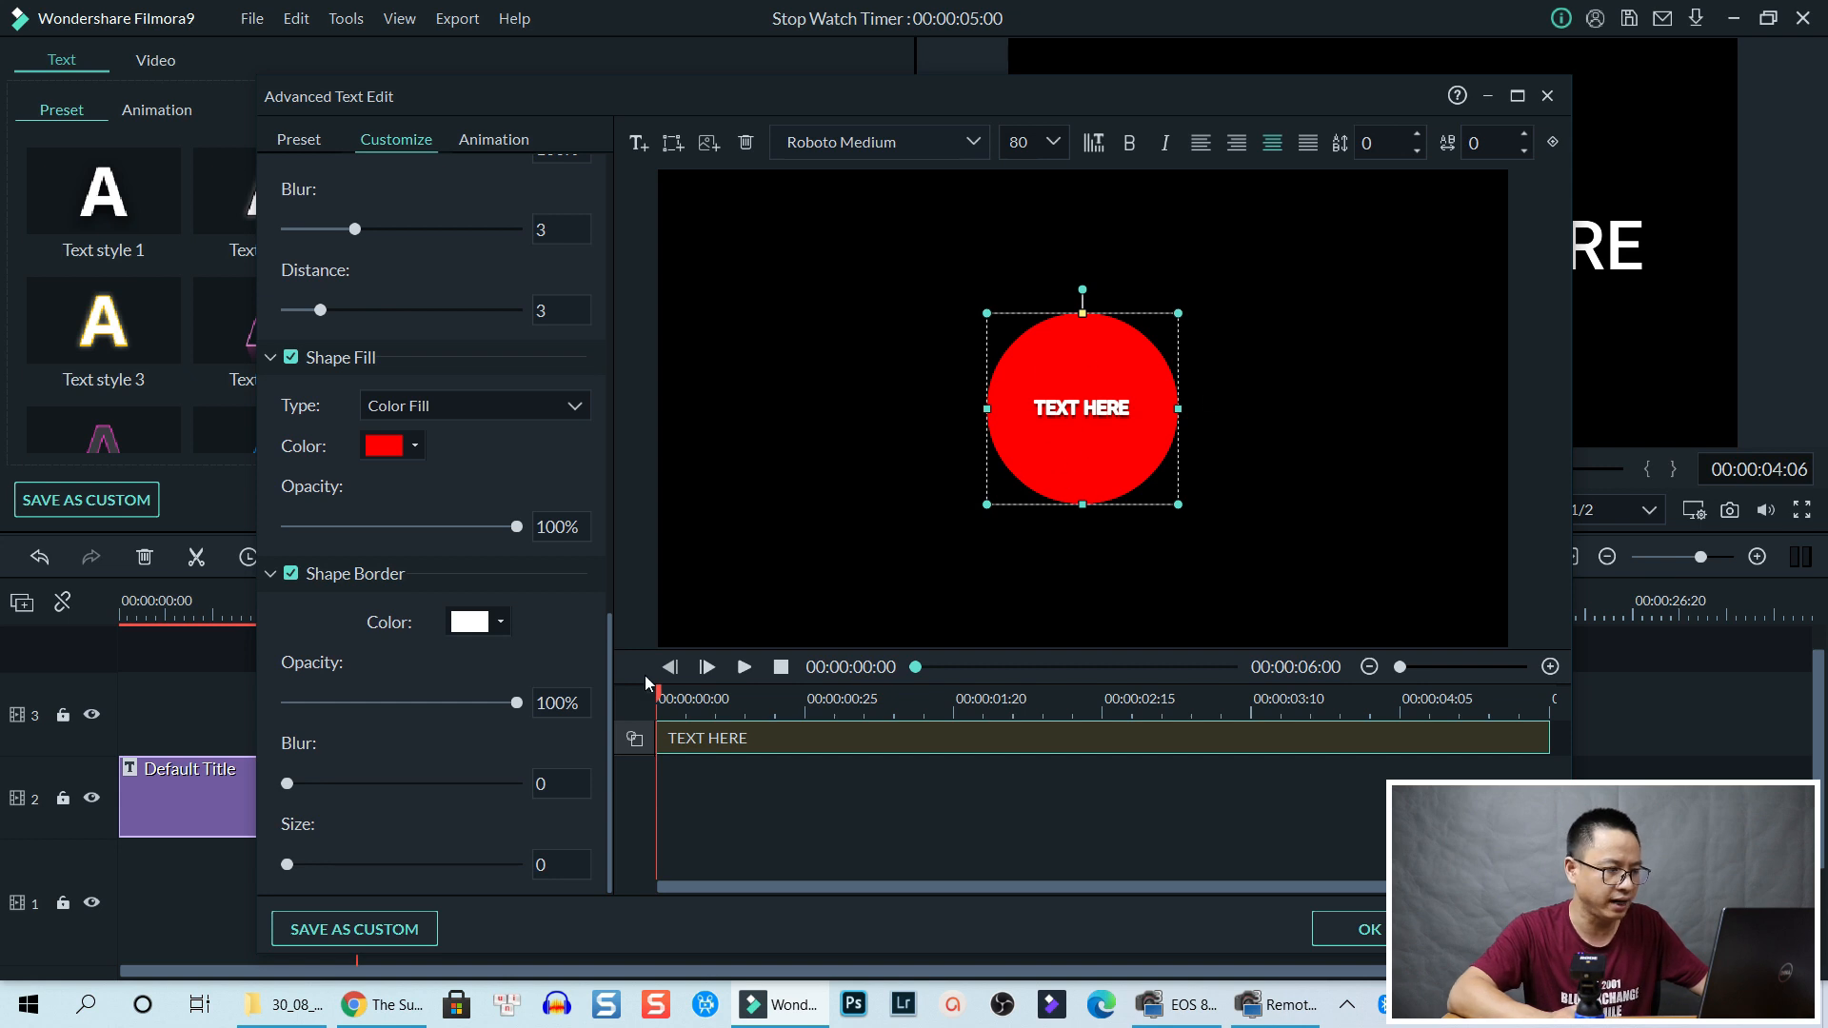
left_click_drag(286, 865, 332, 858)
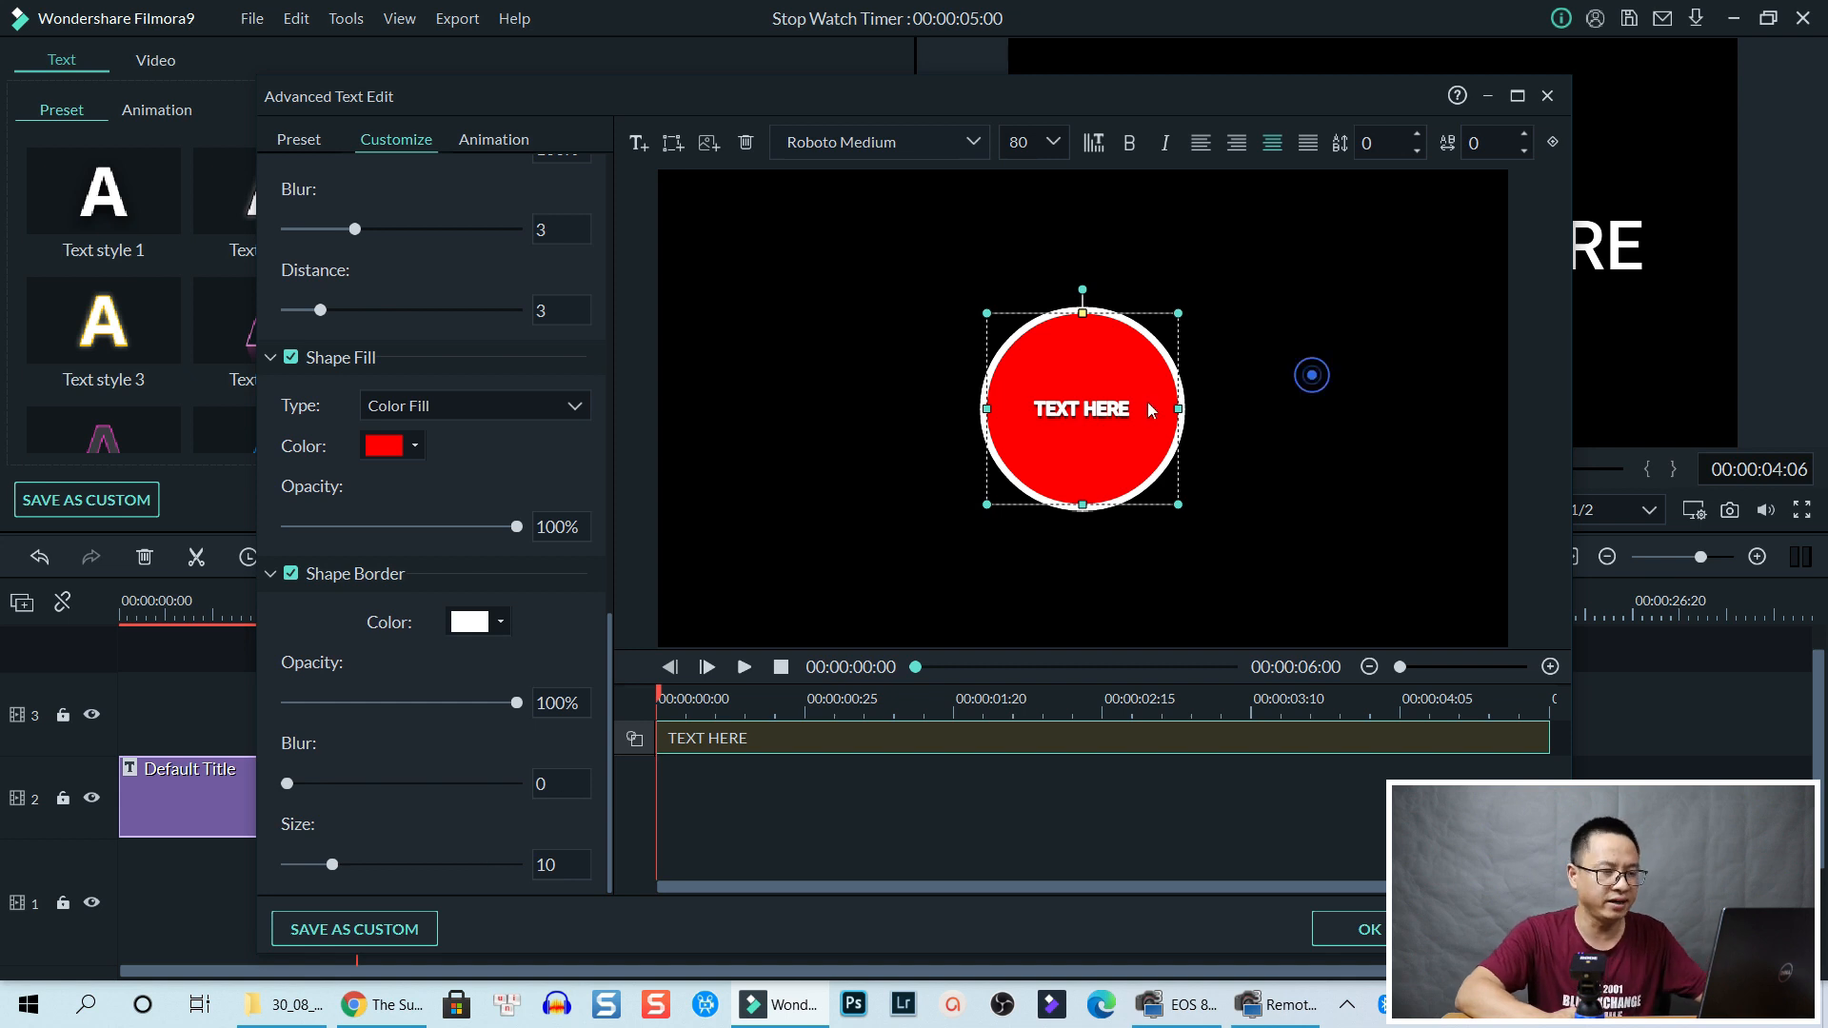
left_click(1115, 459)
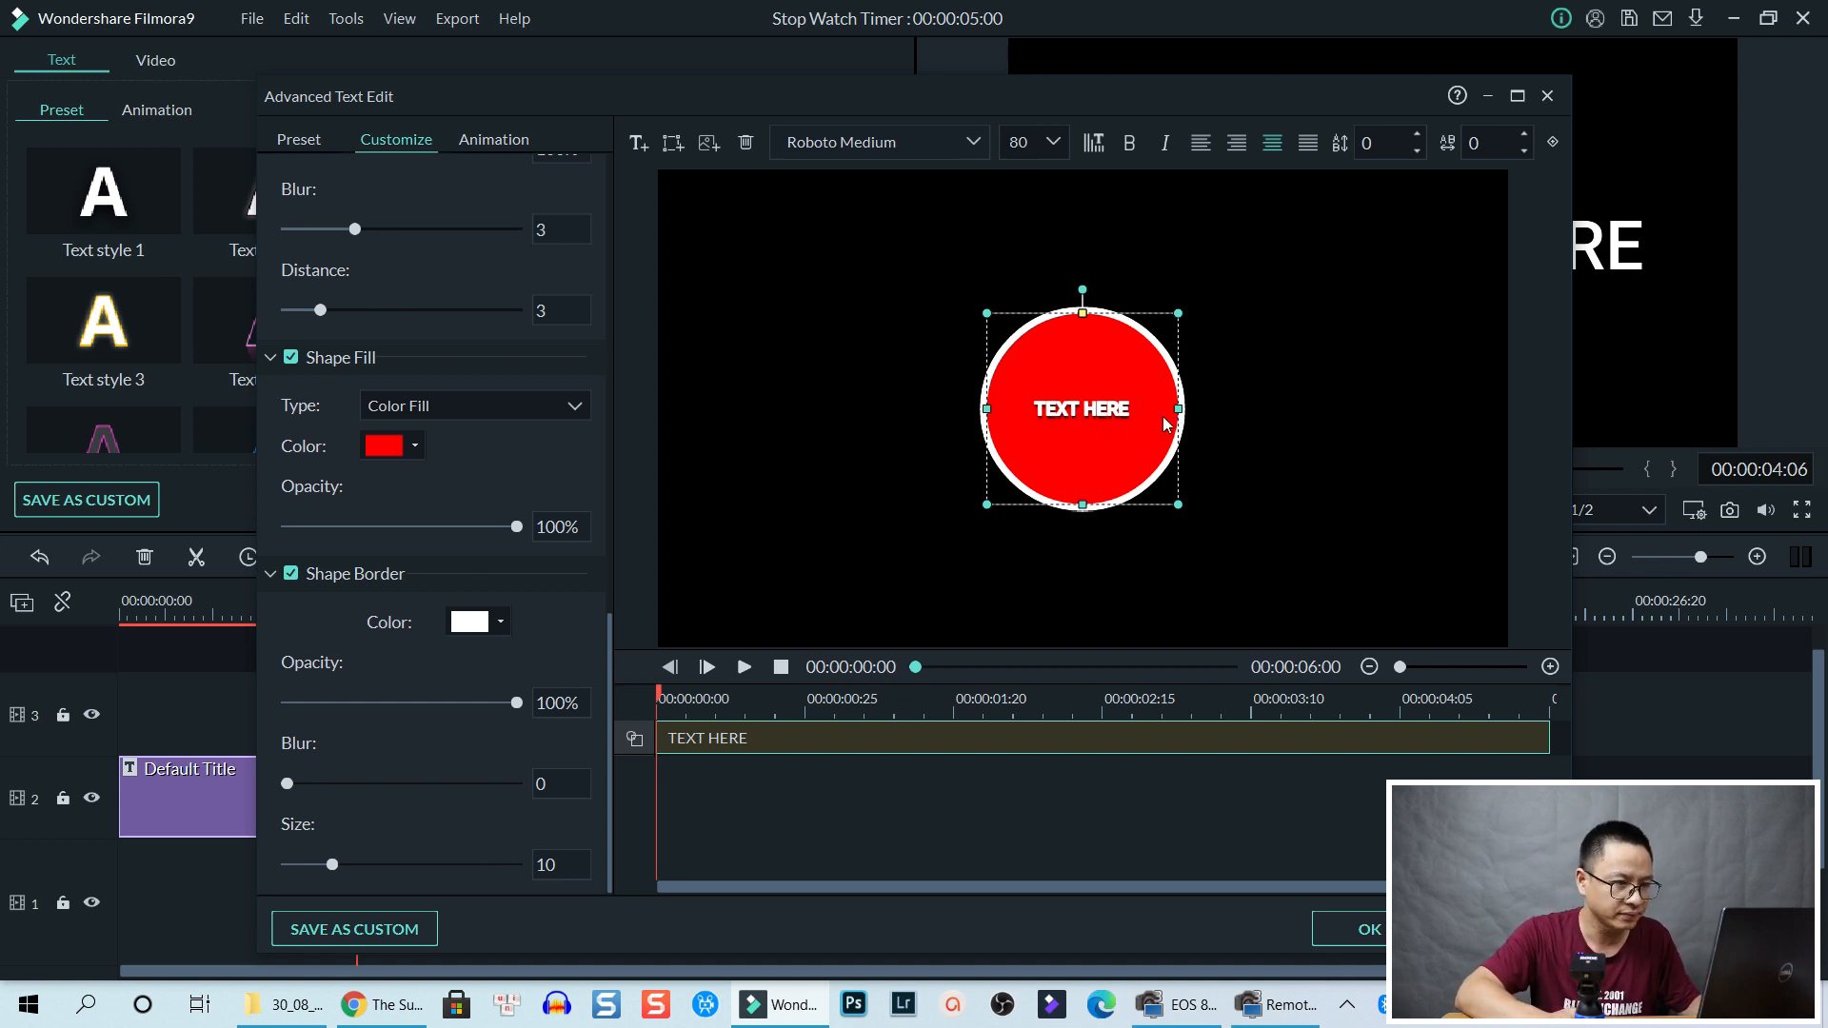
Replace the placeholder text inside the circle with 30
left_click(1083, 417)
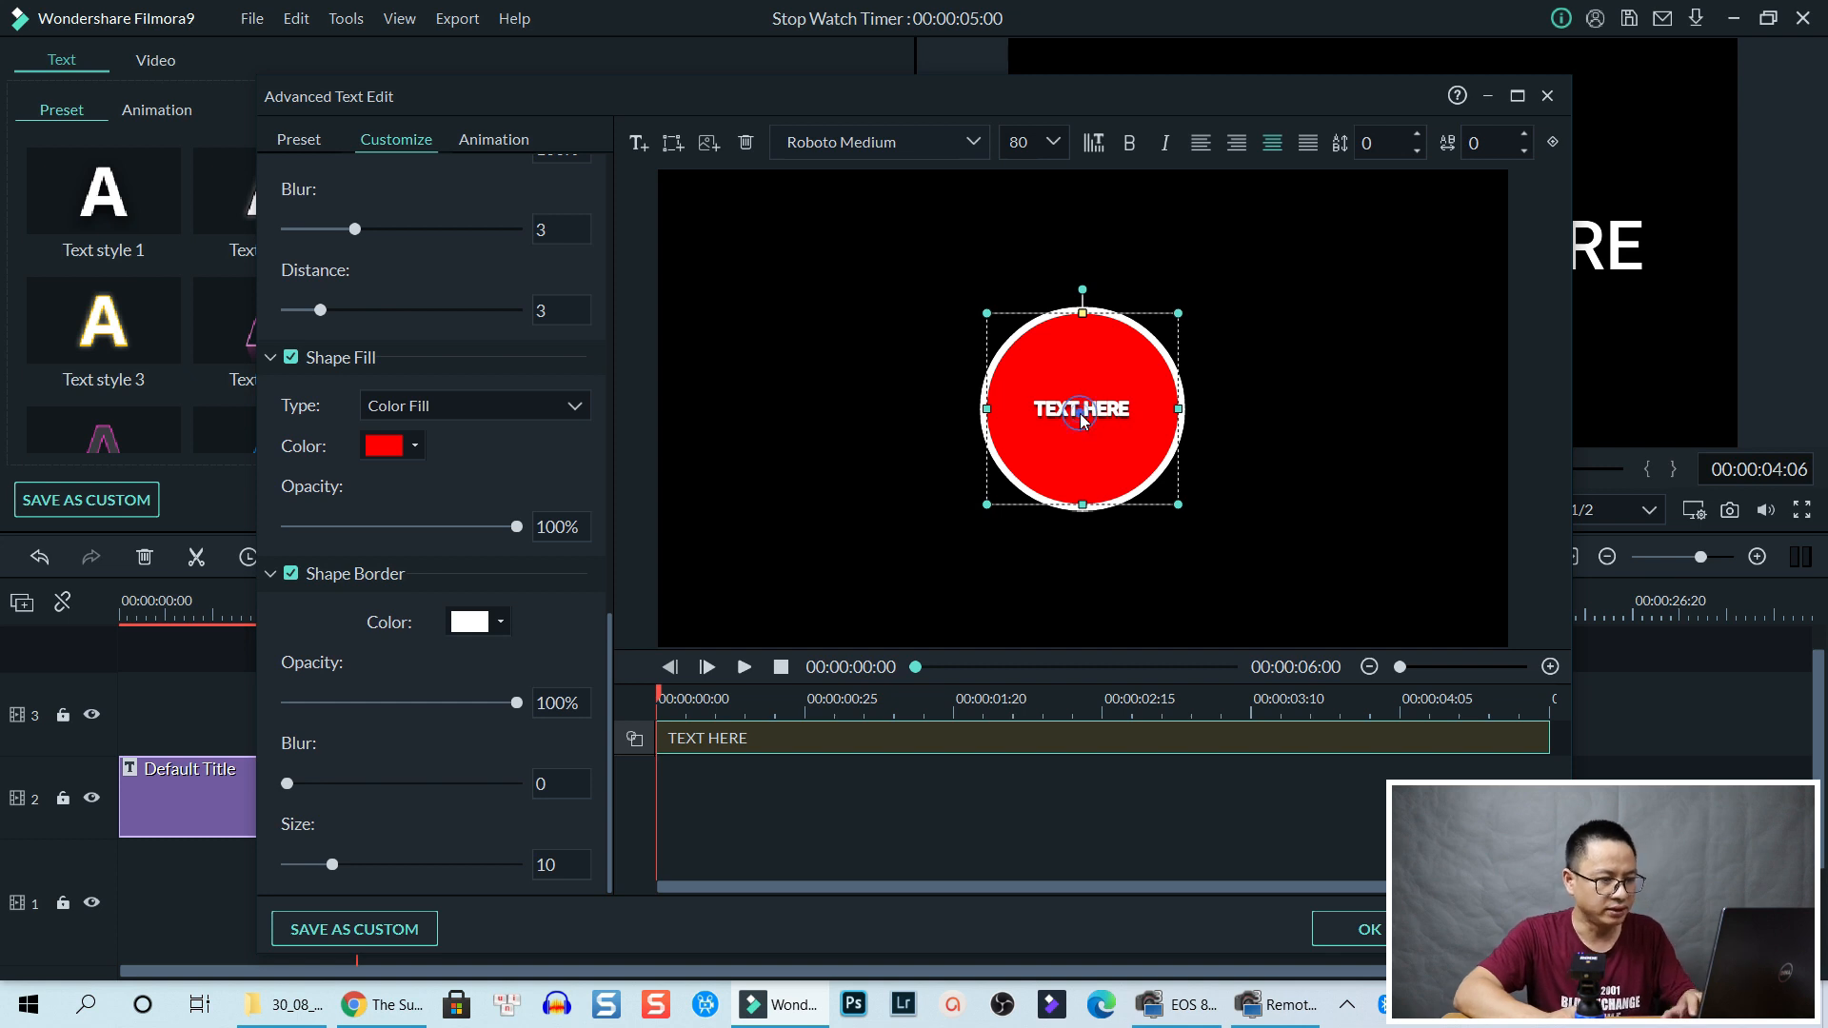
left_click(962, 750)
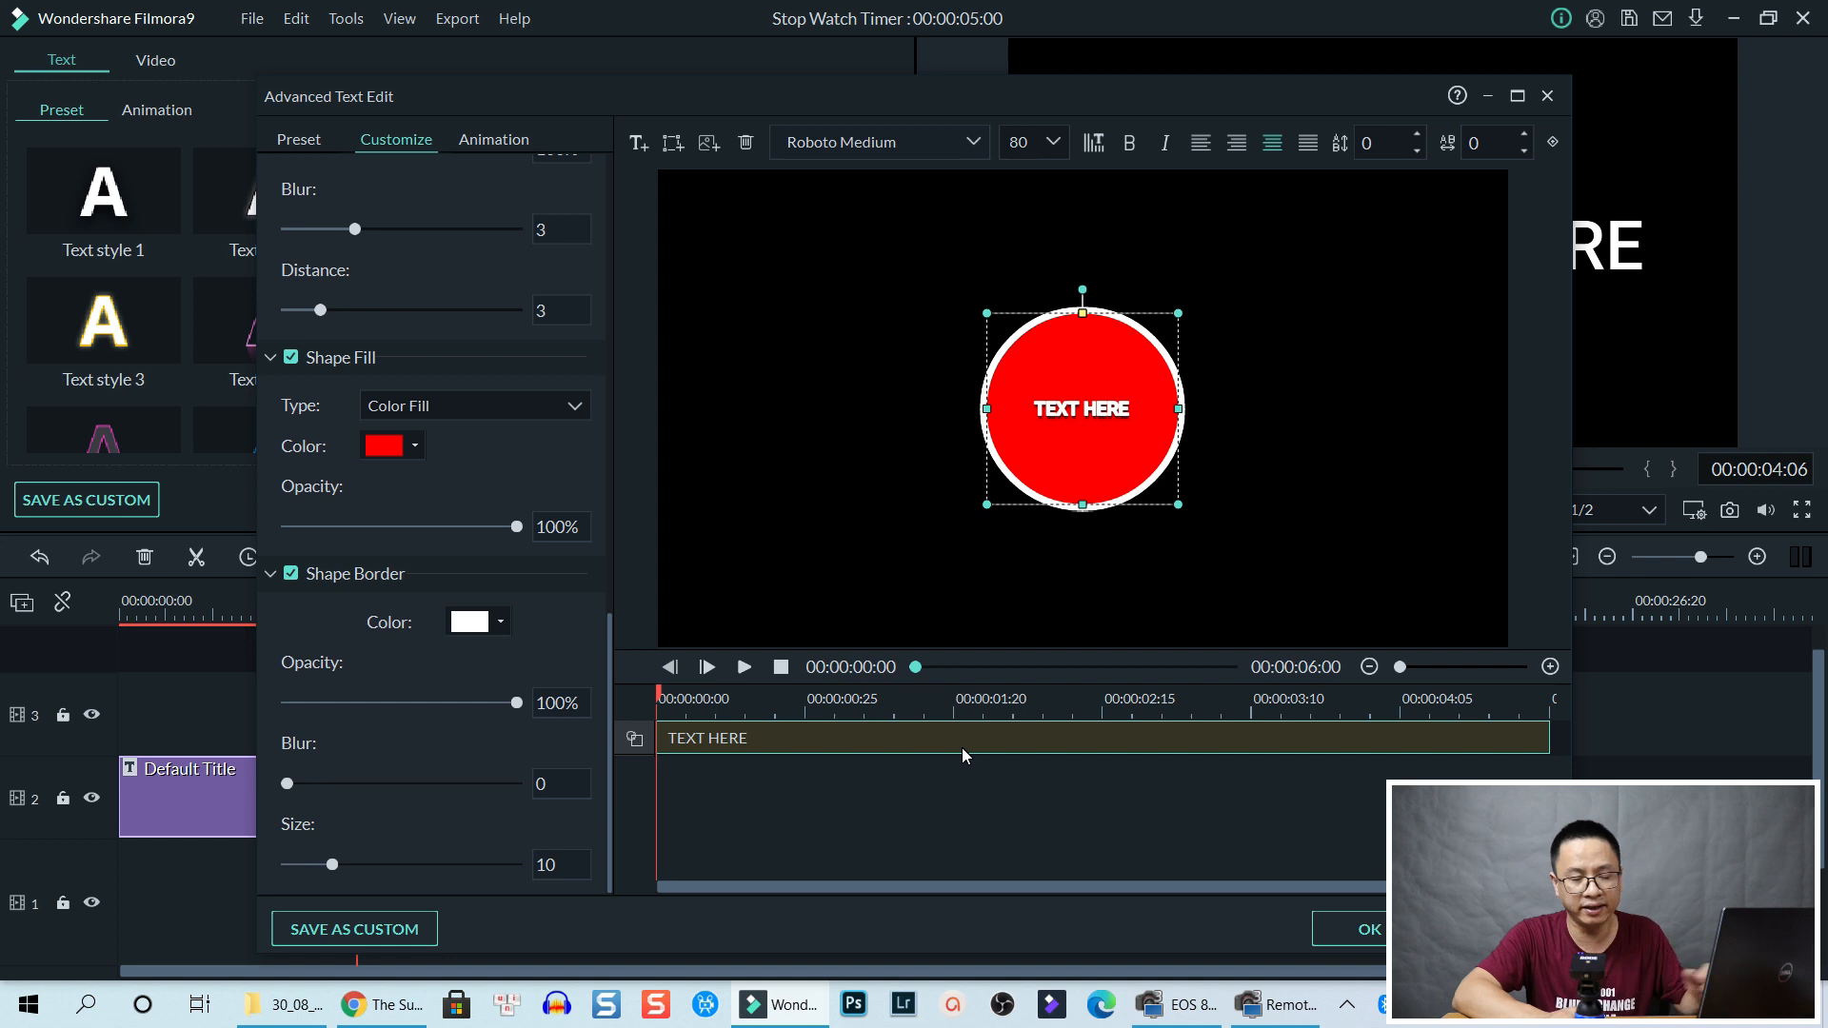
left_click(963, 746)
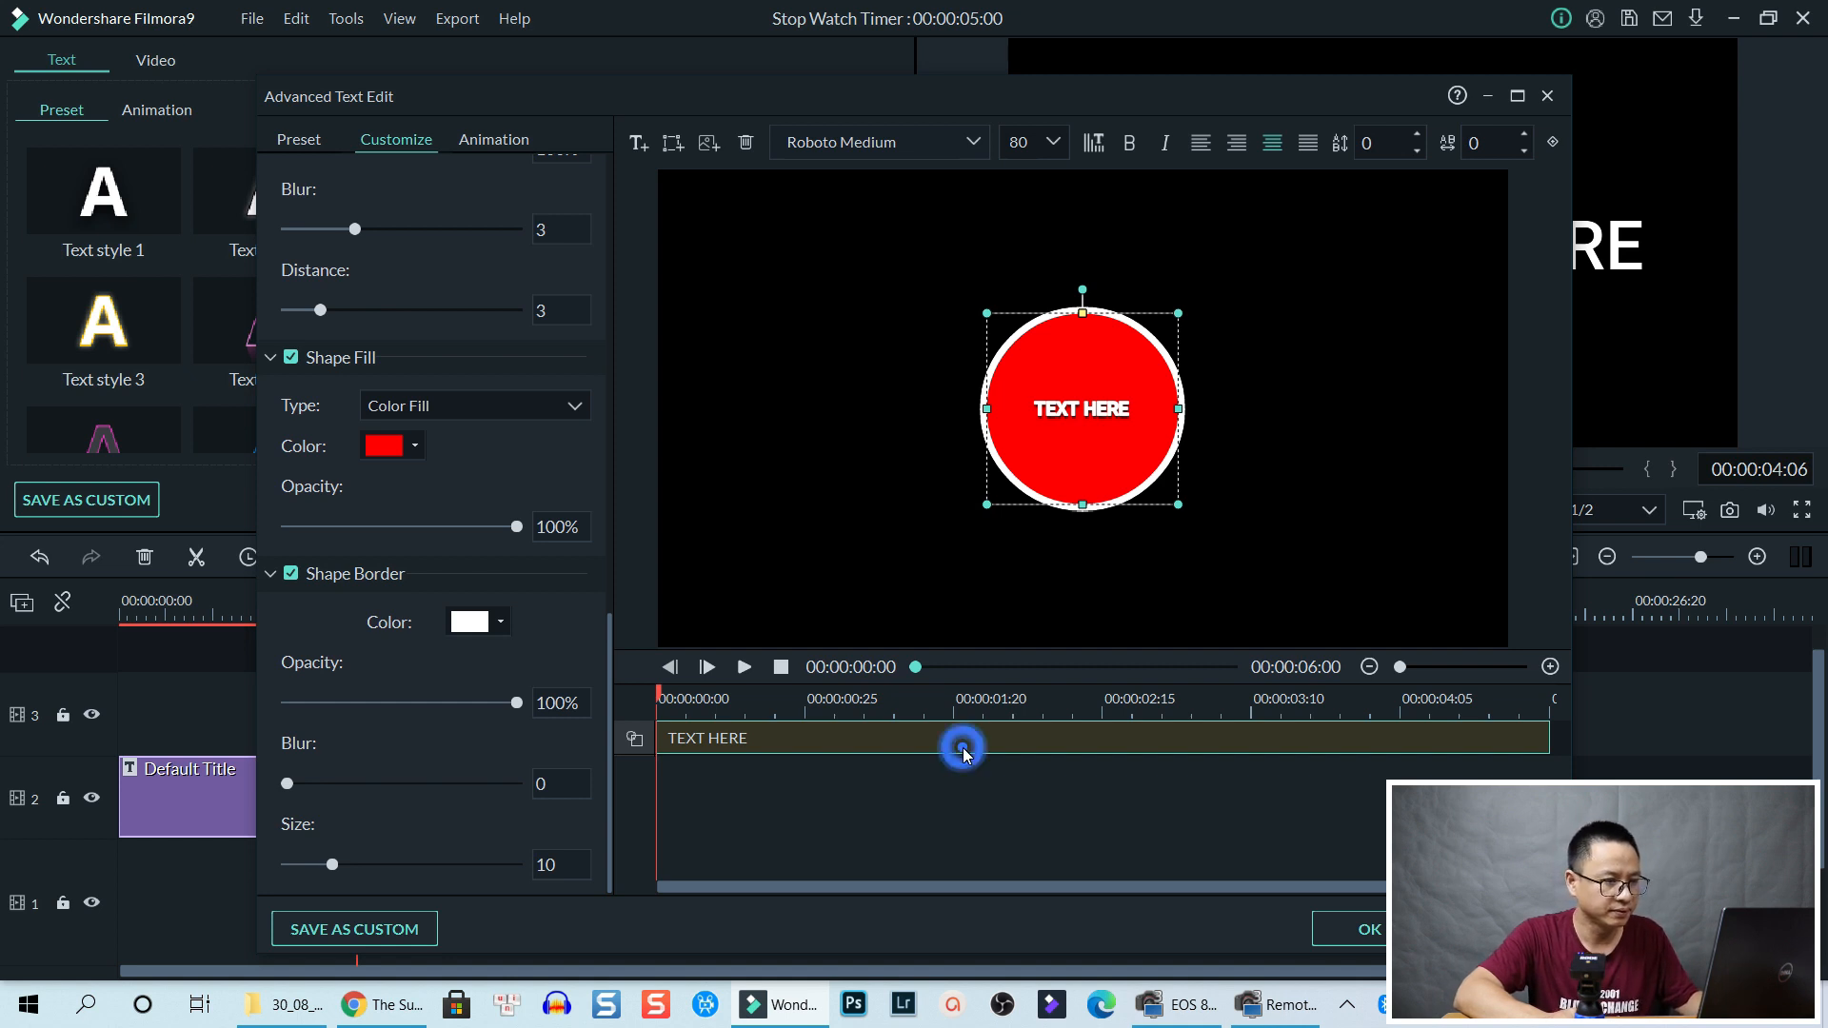
scroll(555, 457, "up", 2)
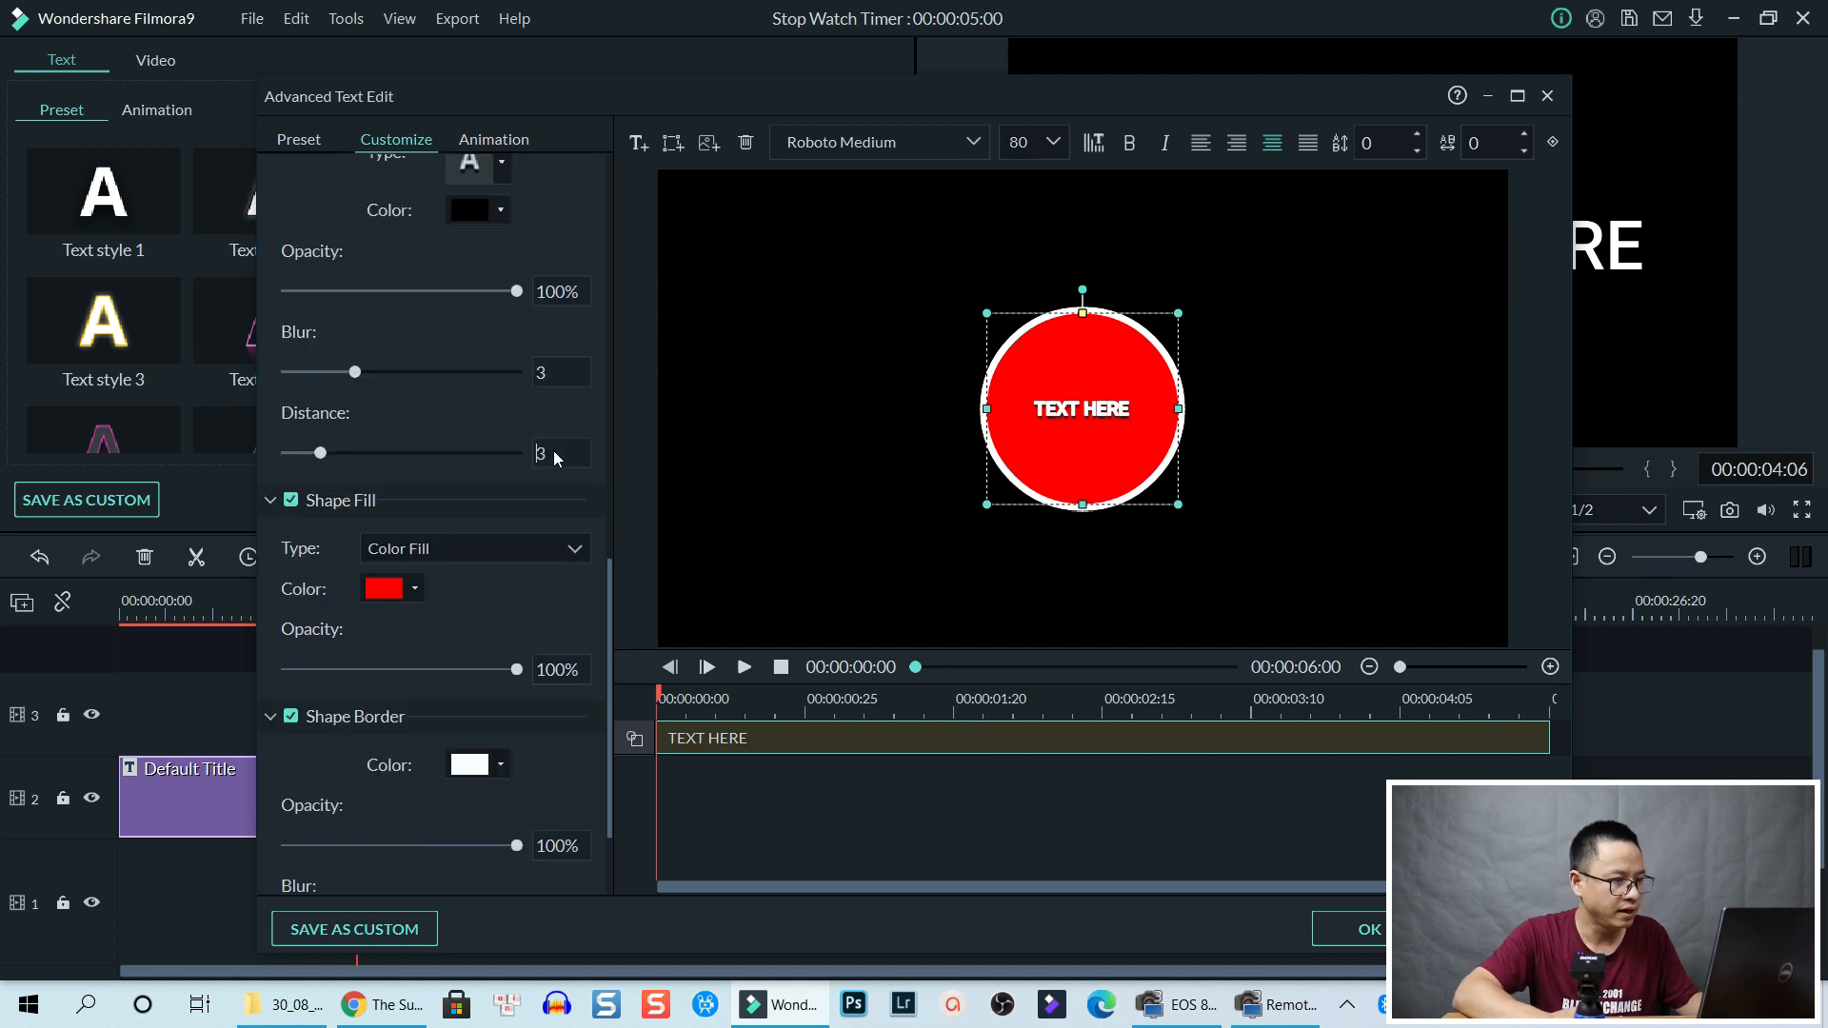
scroll(577, 459, "up", 12)
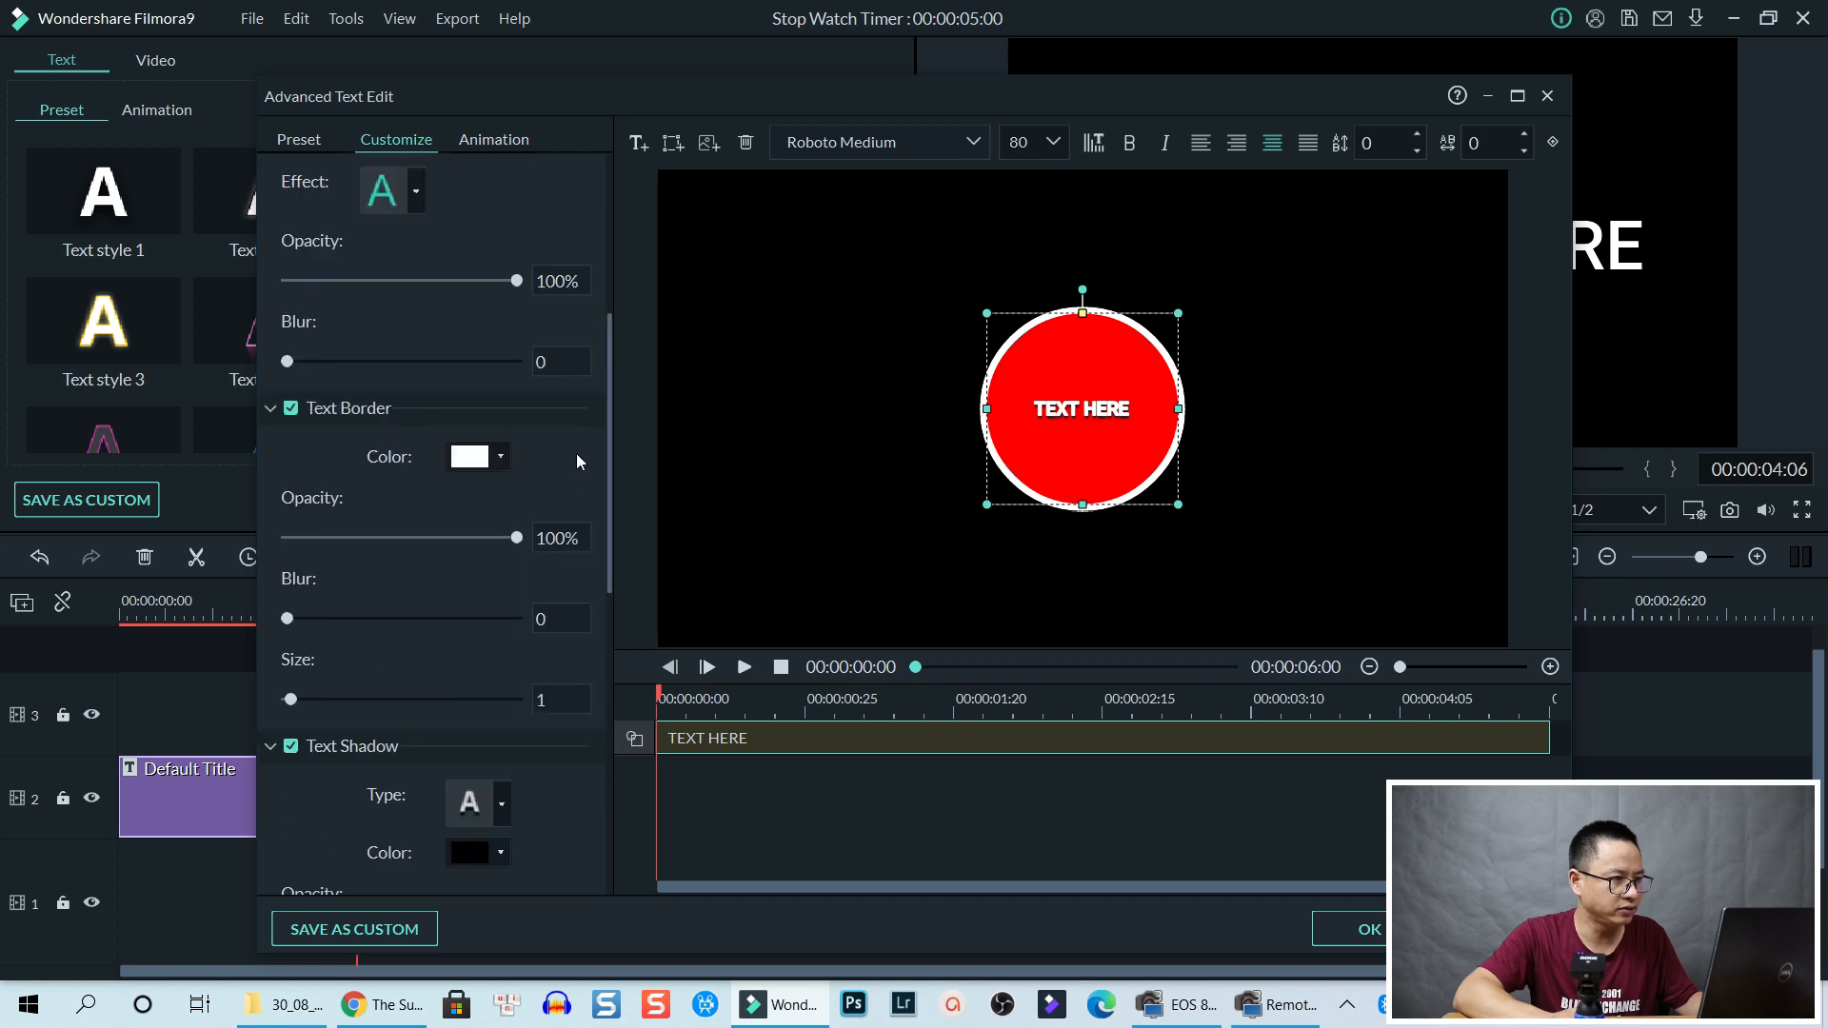
scroll(573, 431, "up", 1)
left_click(443, 240)
key("ctrl+a")
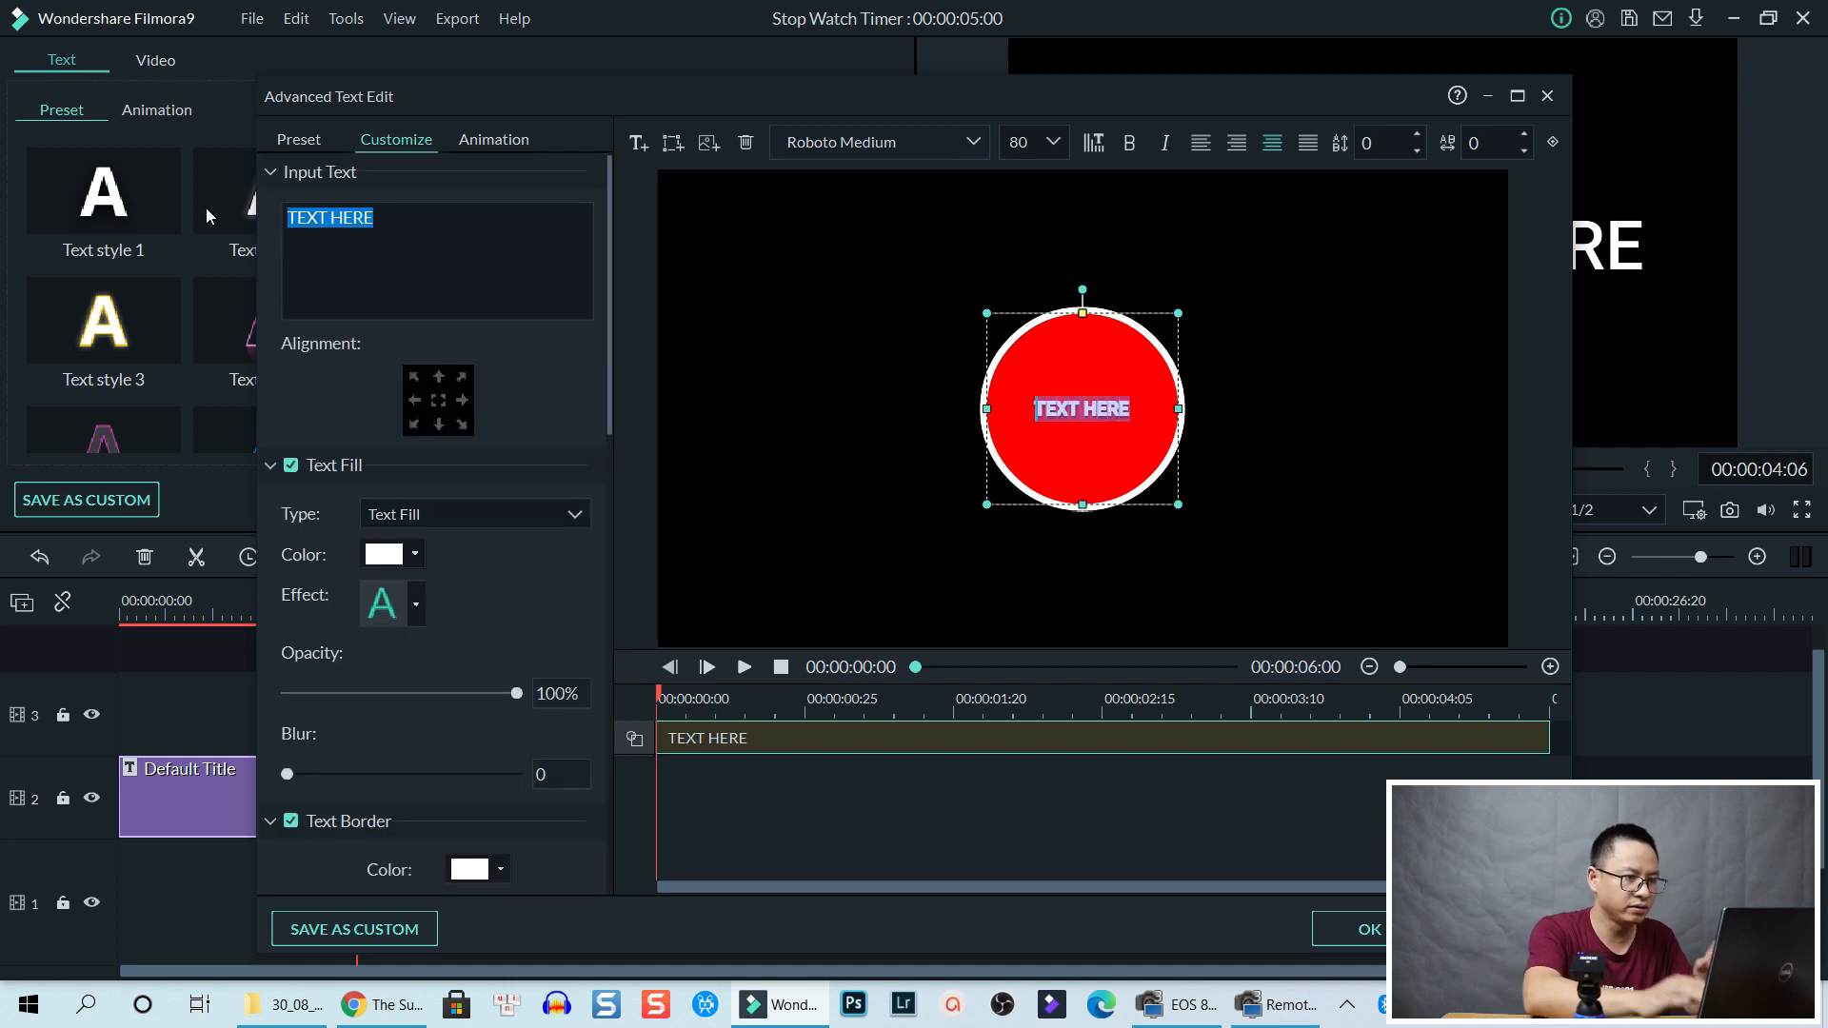
type("30")
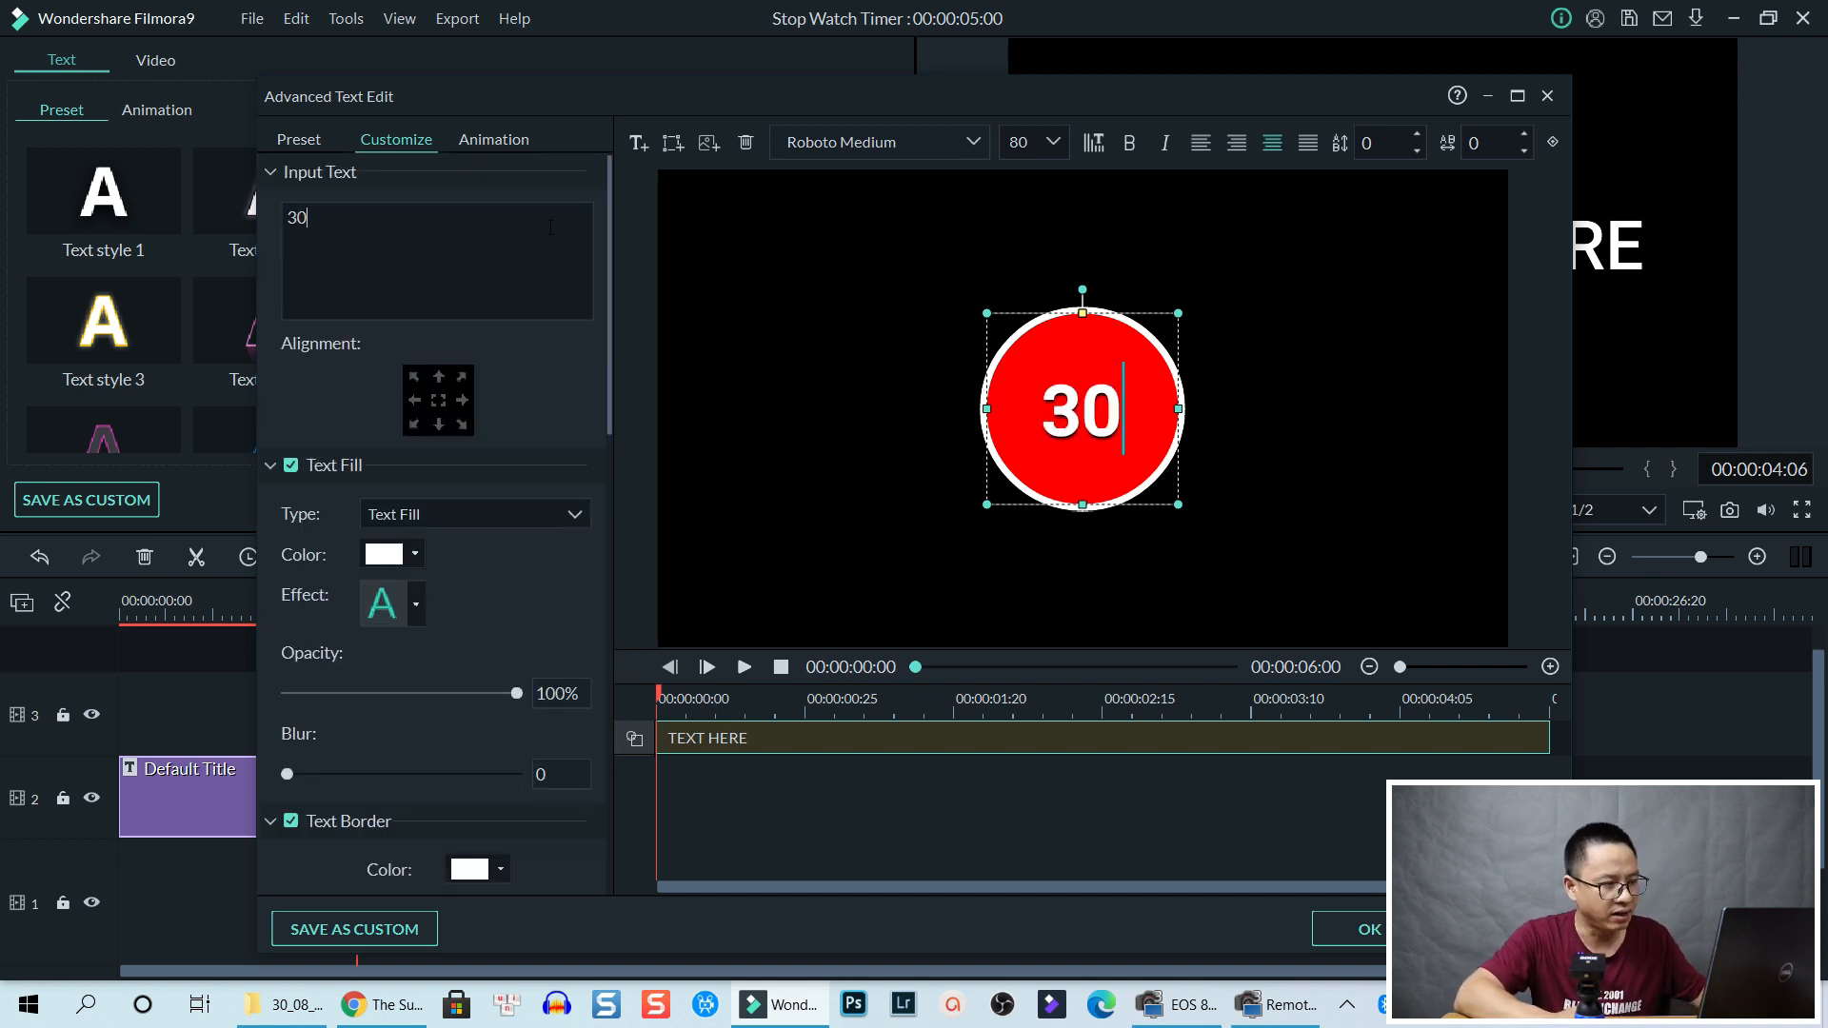
Set the text border colour of the number 30 to black
scroll(528, 653, "down", 1)
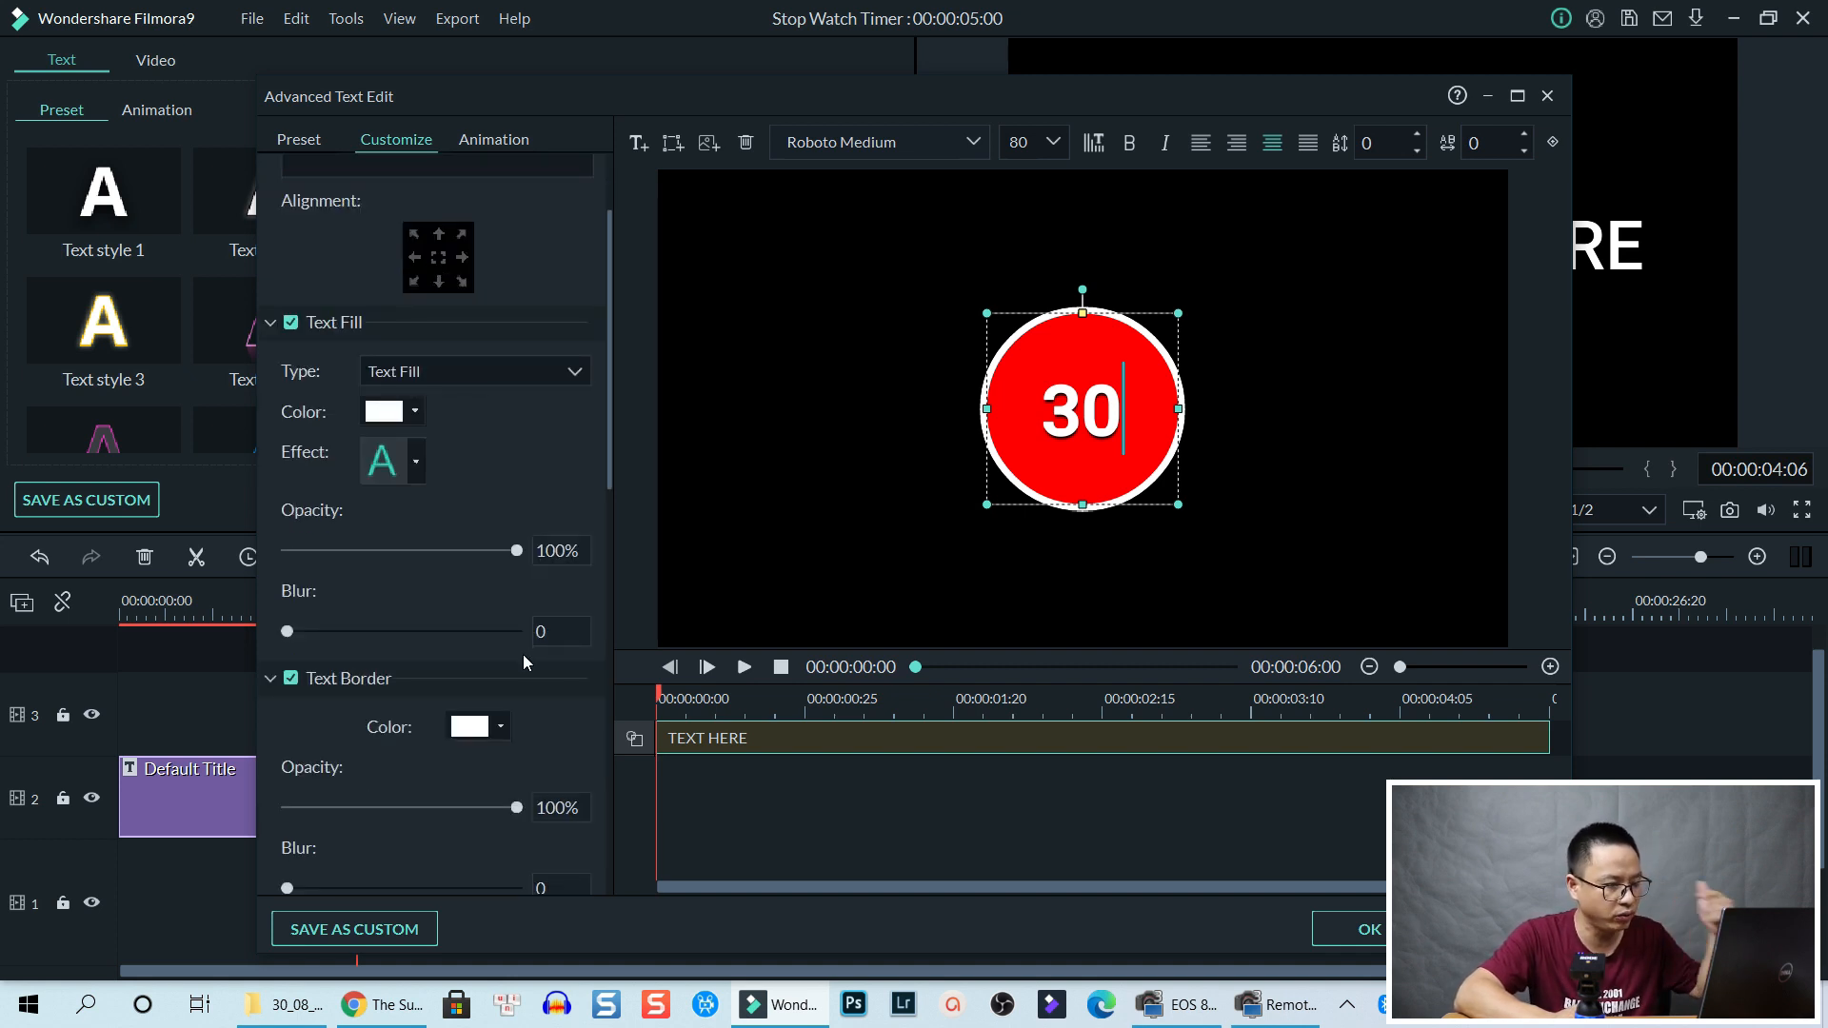
left_click(495, 726)
left_click(466, 834)
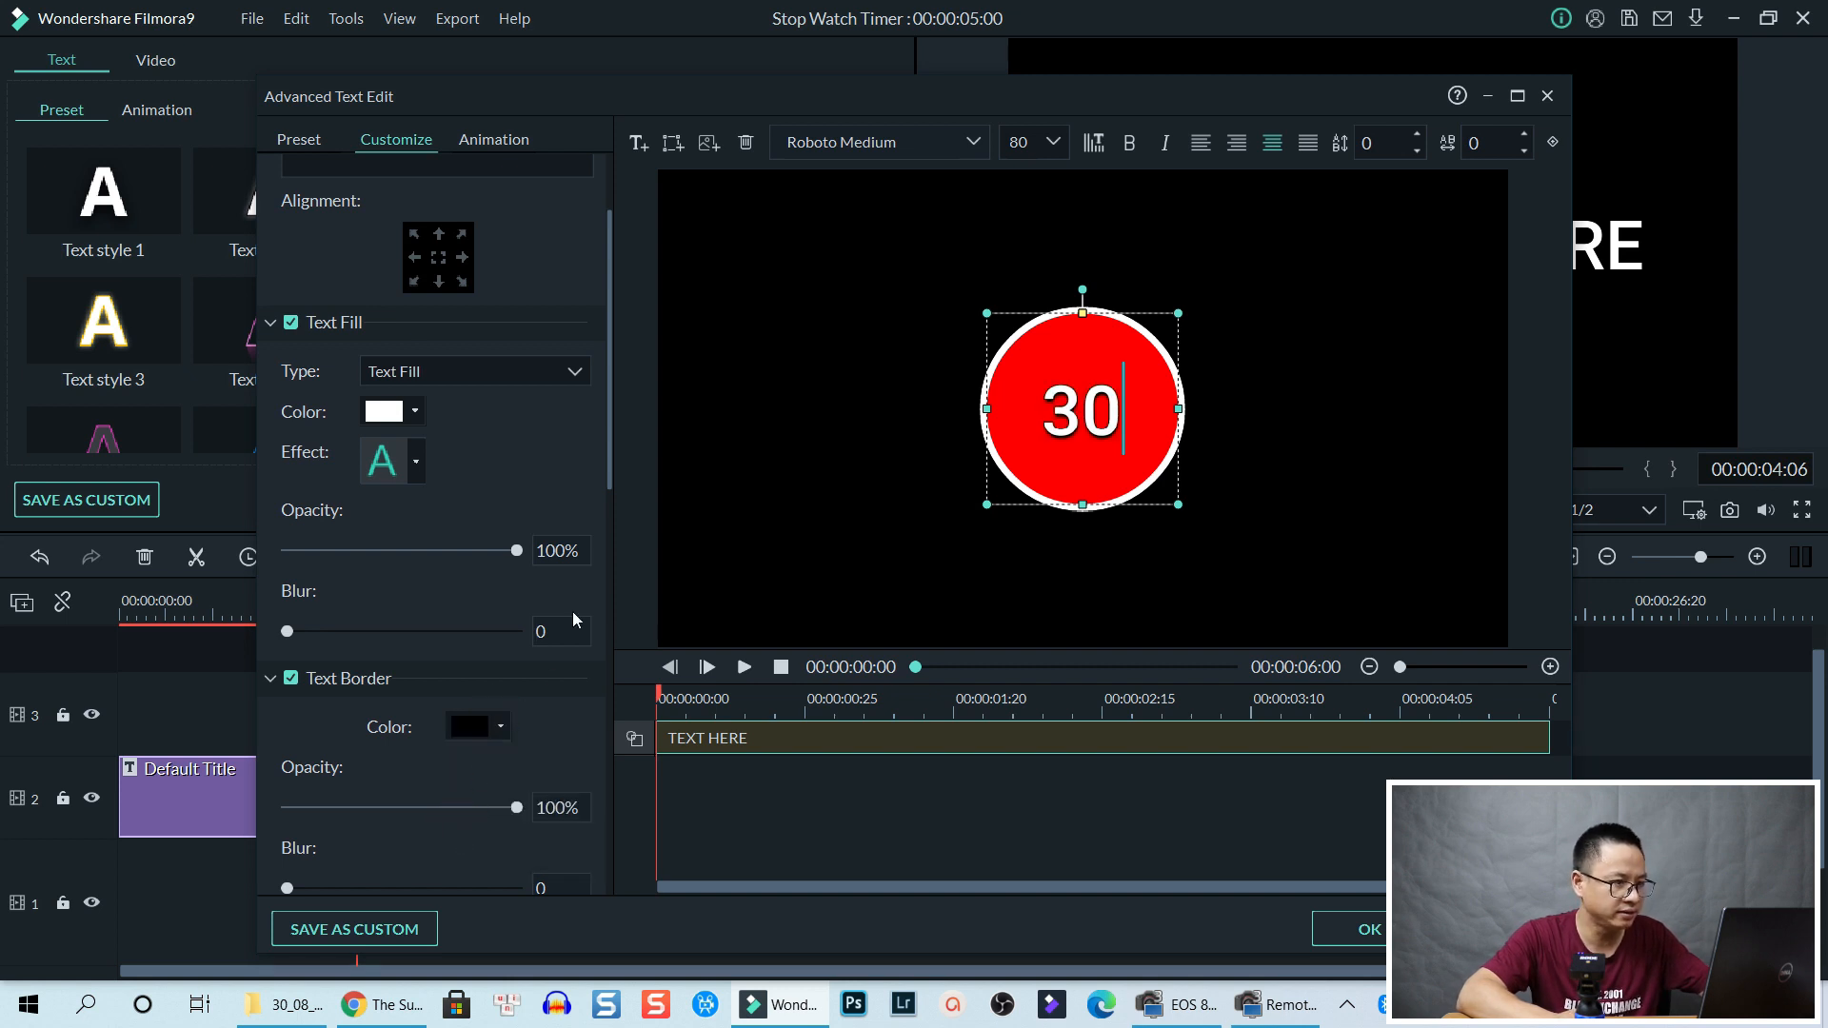
Set the number's text shadow distance to 4 and apply the advanced title edits
left_click_drag(607, 467, 600, 656)
scroll(379, 810, "down", 3)
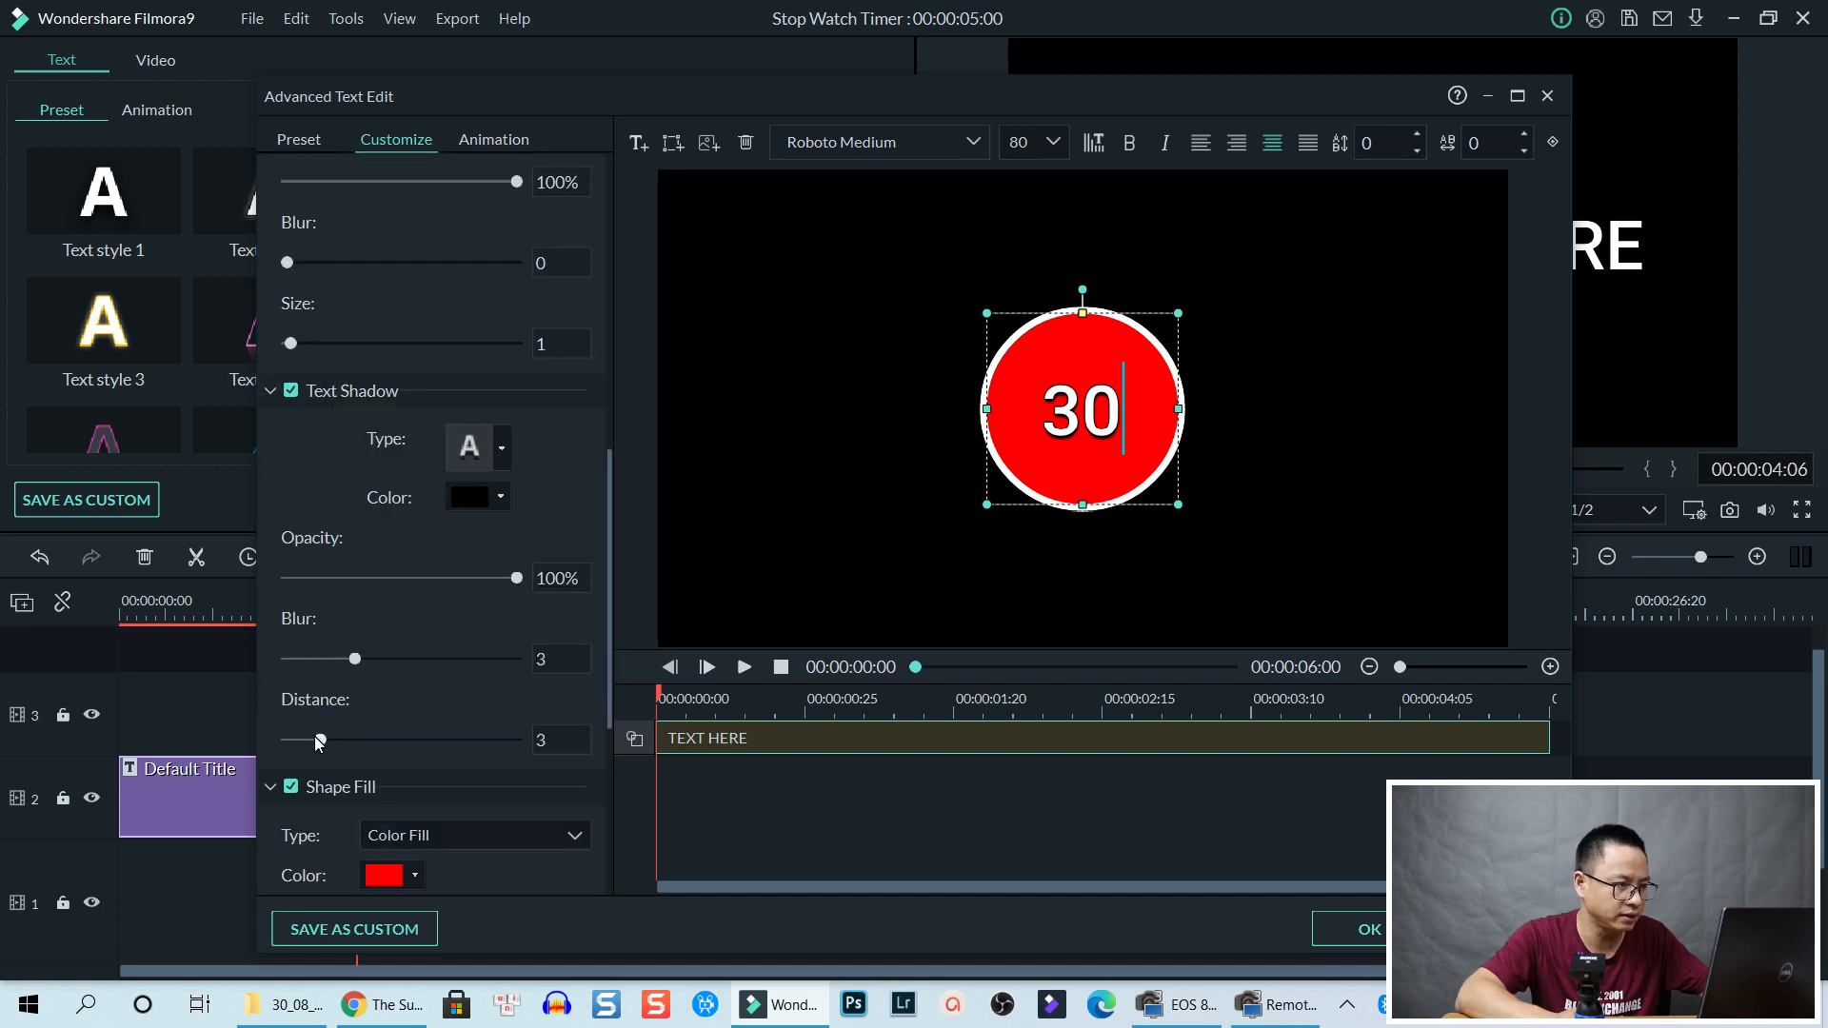
left_click_drag(320, 741, 332, 741)
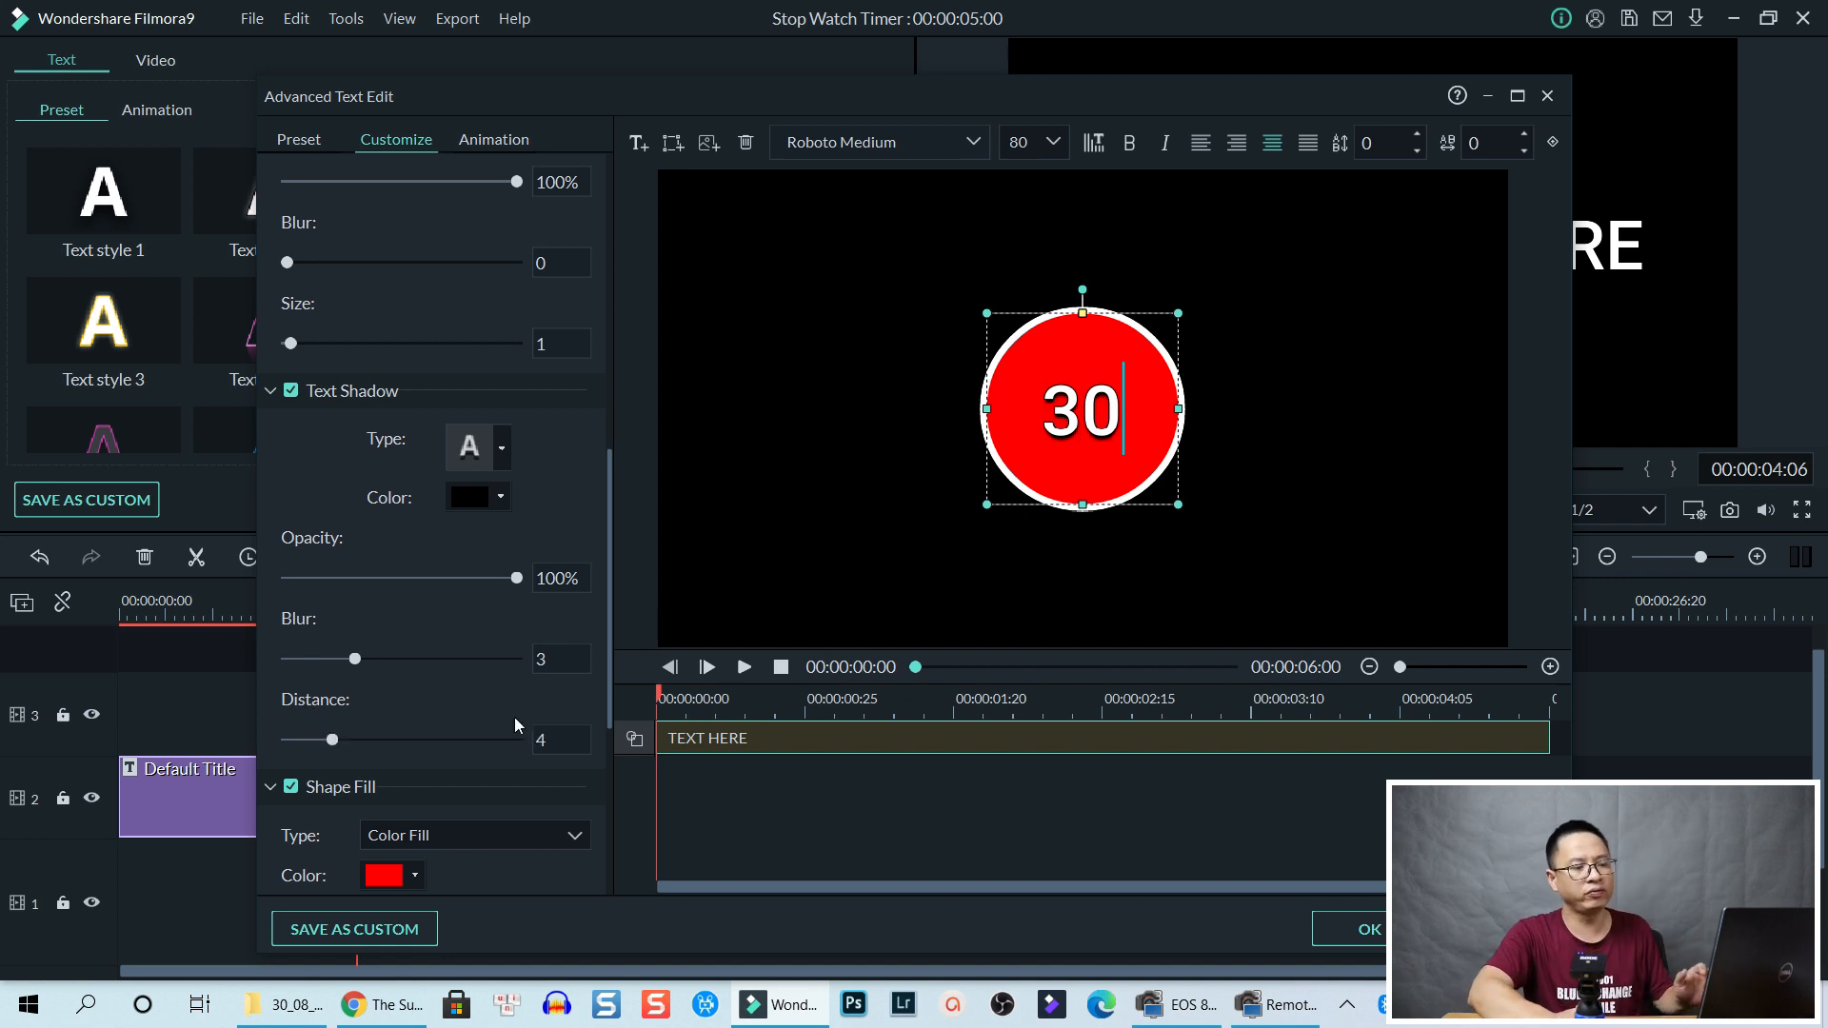
left_click(1145, 813)
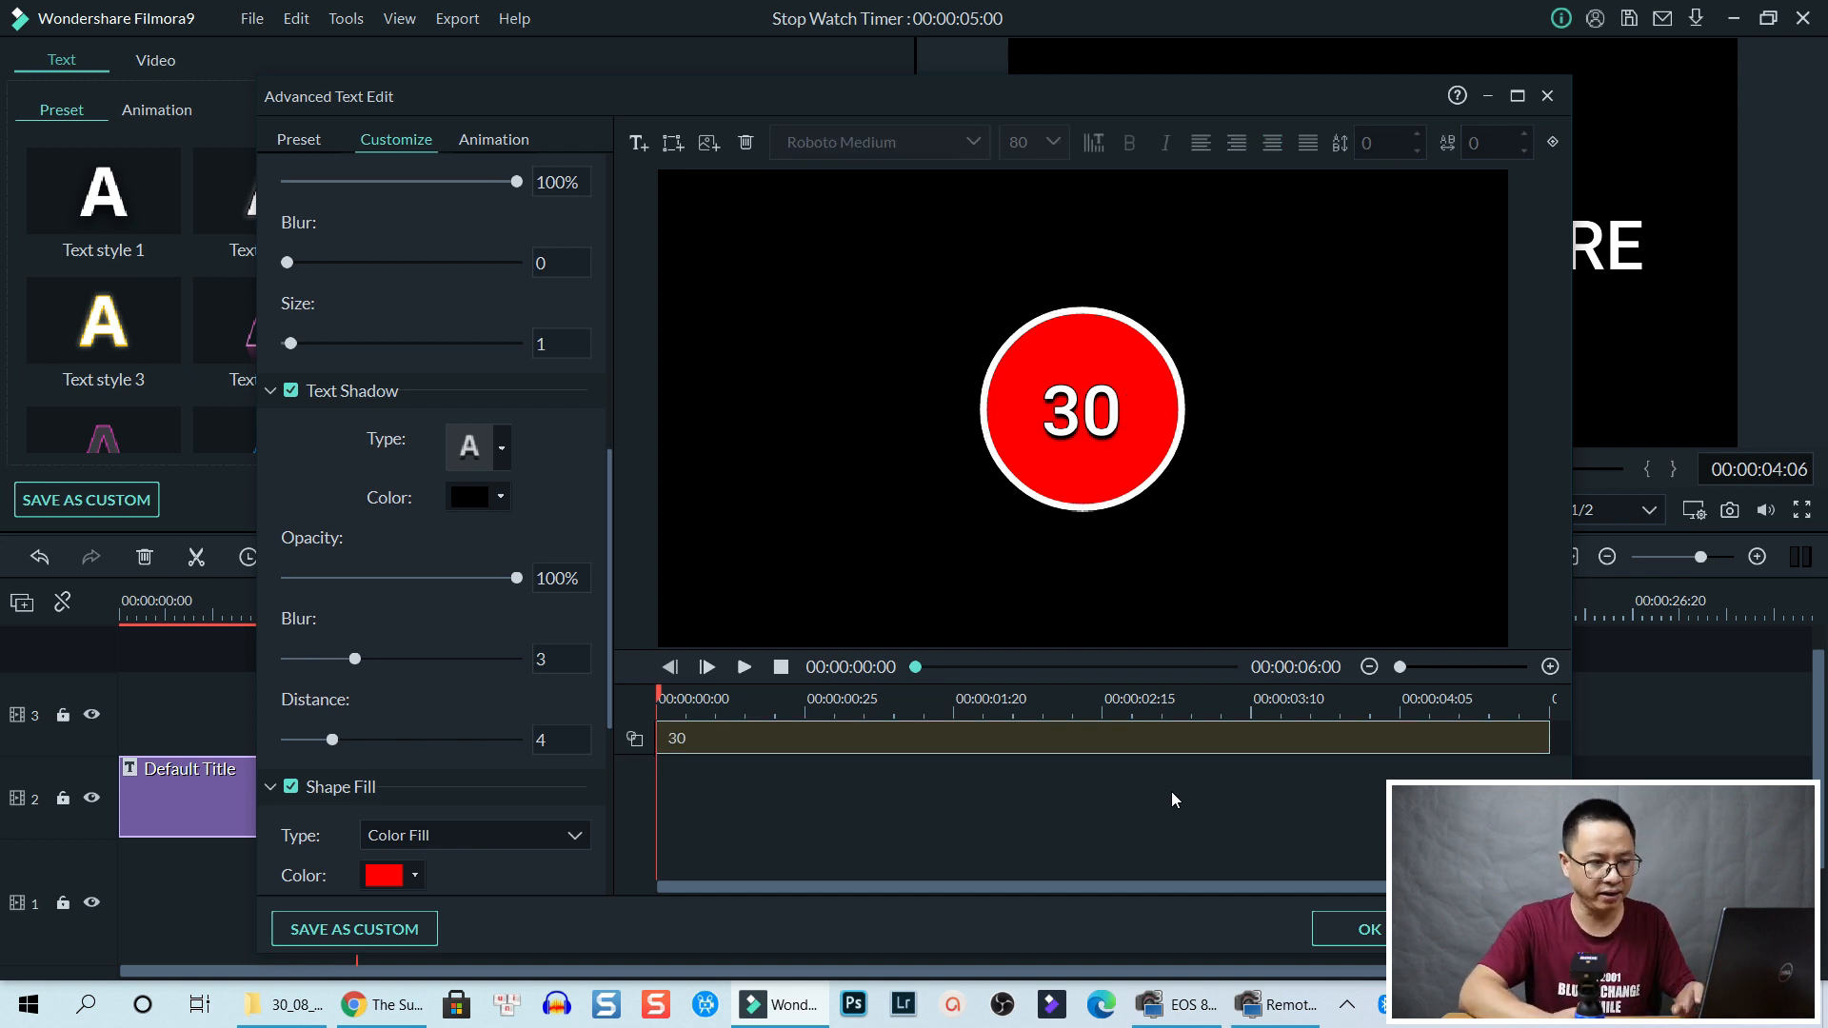
left_click(1346, 931)
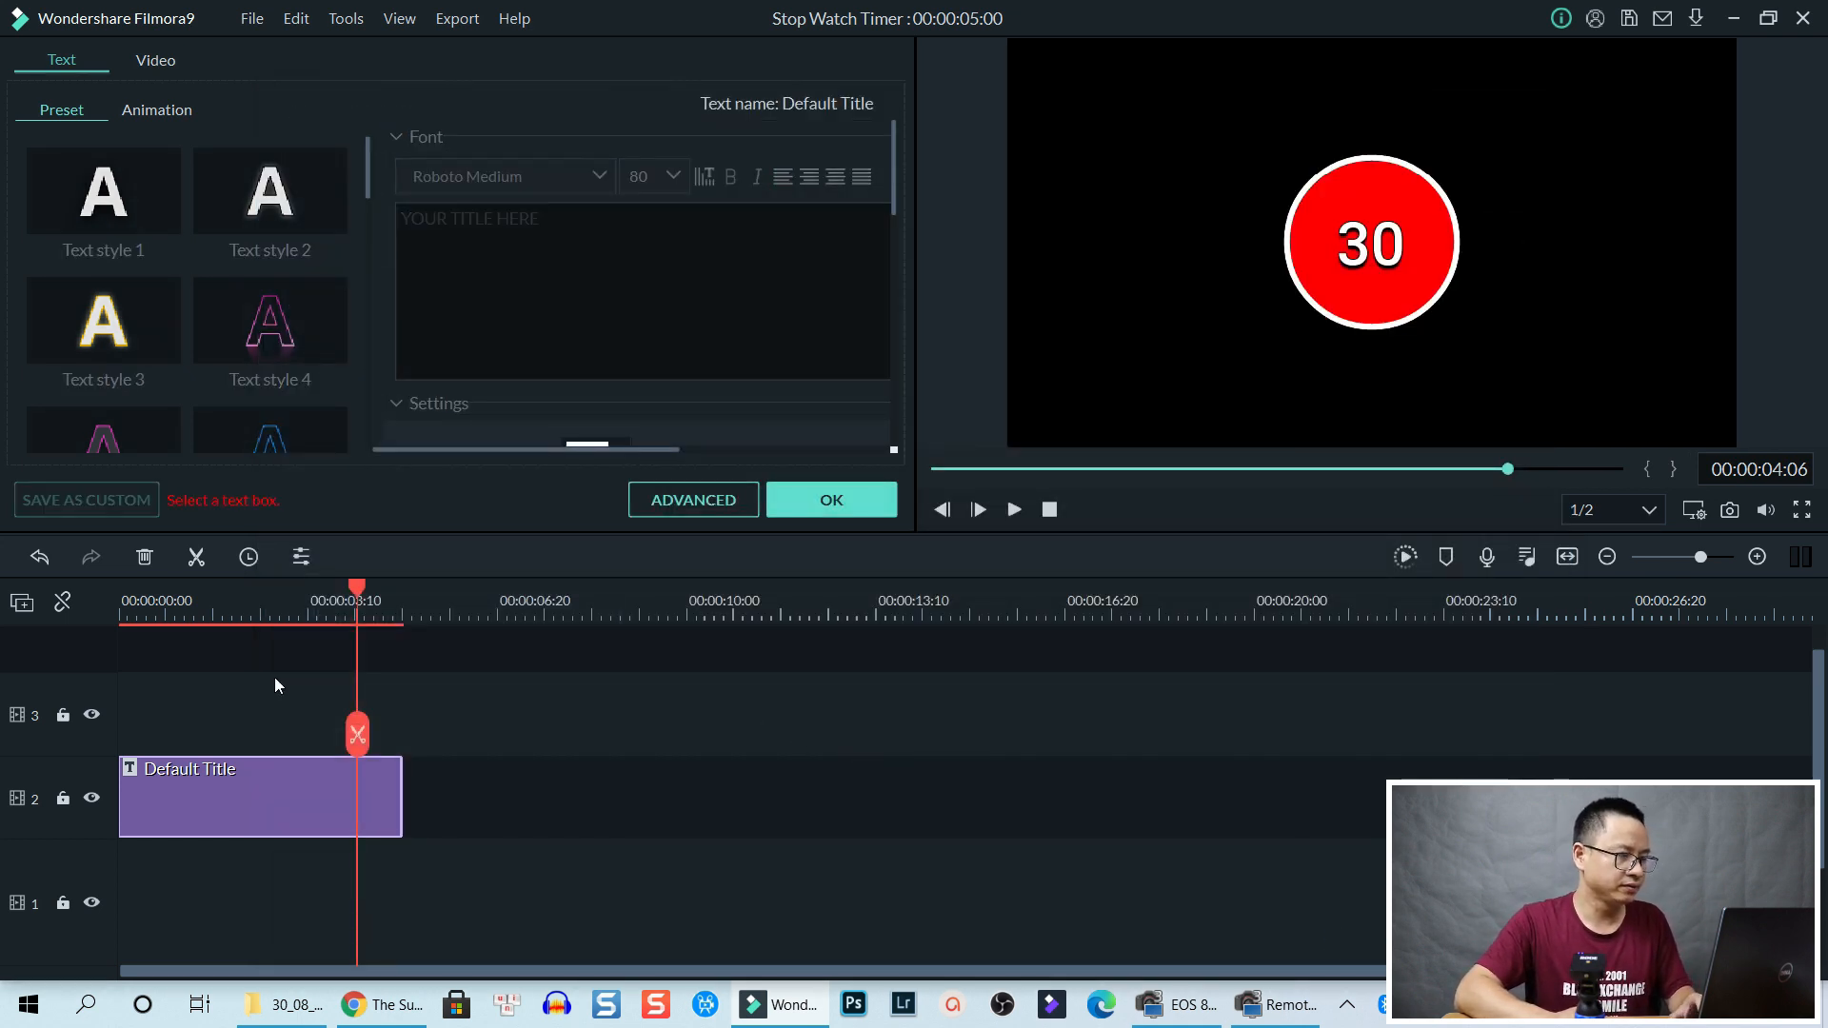
Preview the title from the start of the timeline and set its clip duration to 00:00:30:00
left_click(131, 617)
key("space")
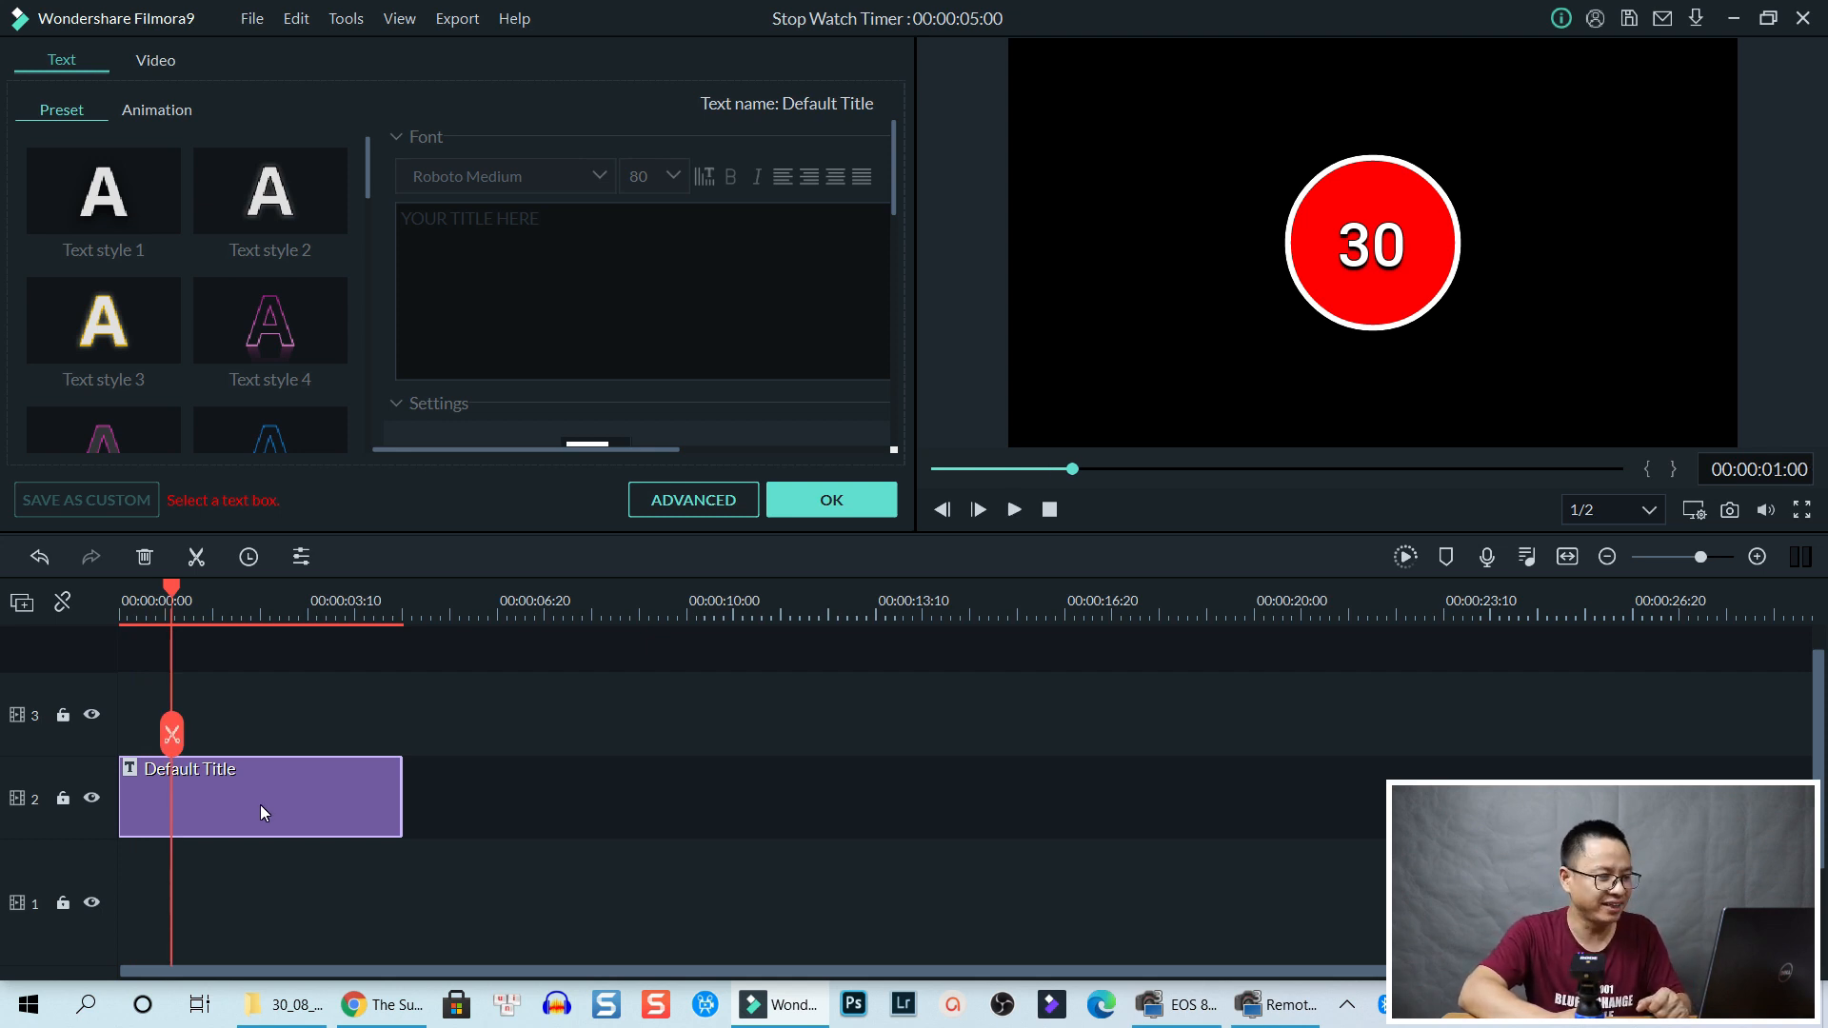
right_click(261, 806)
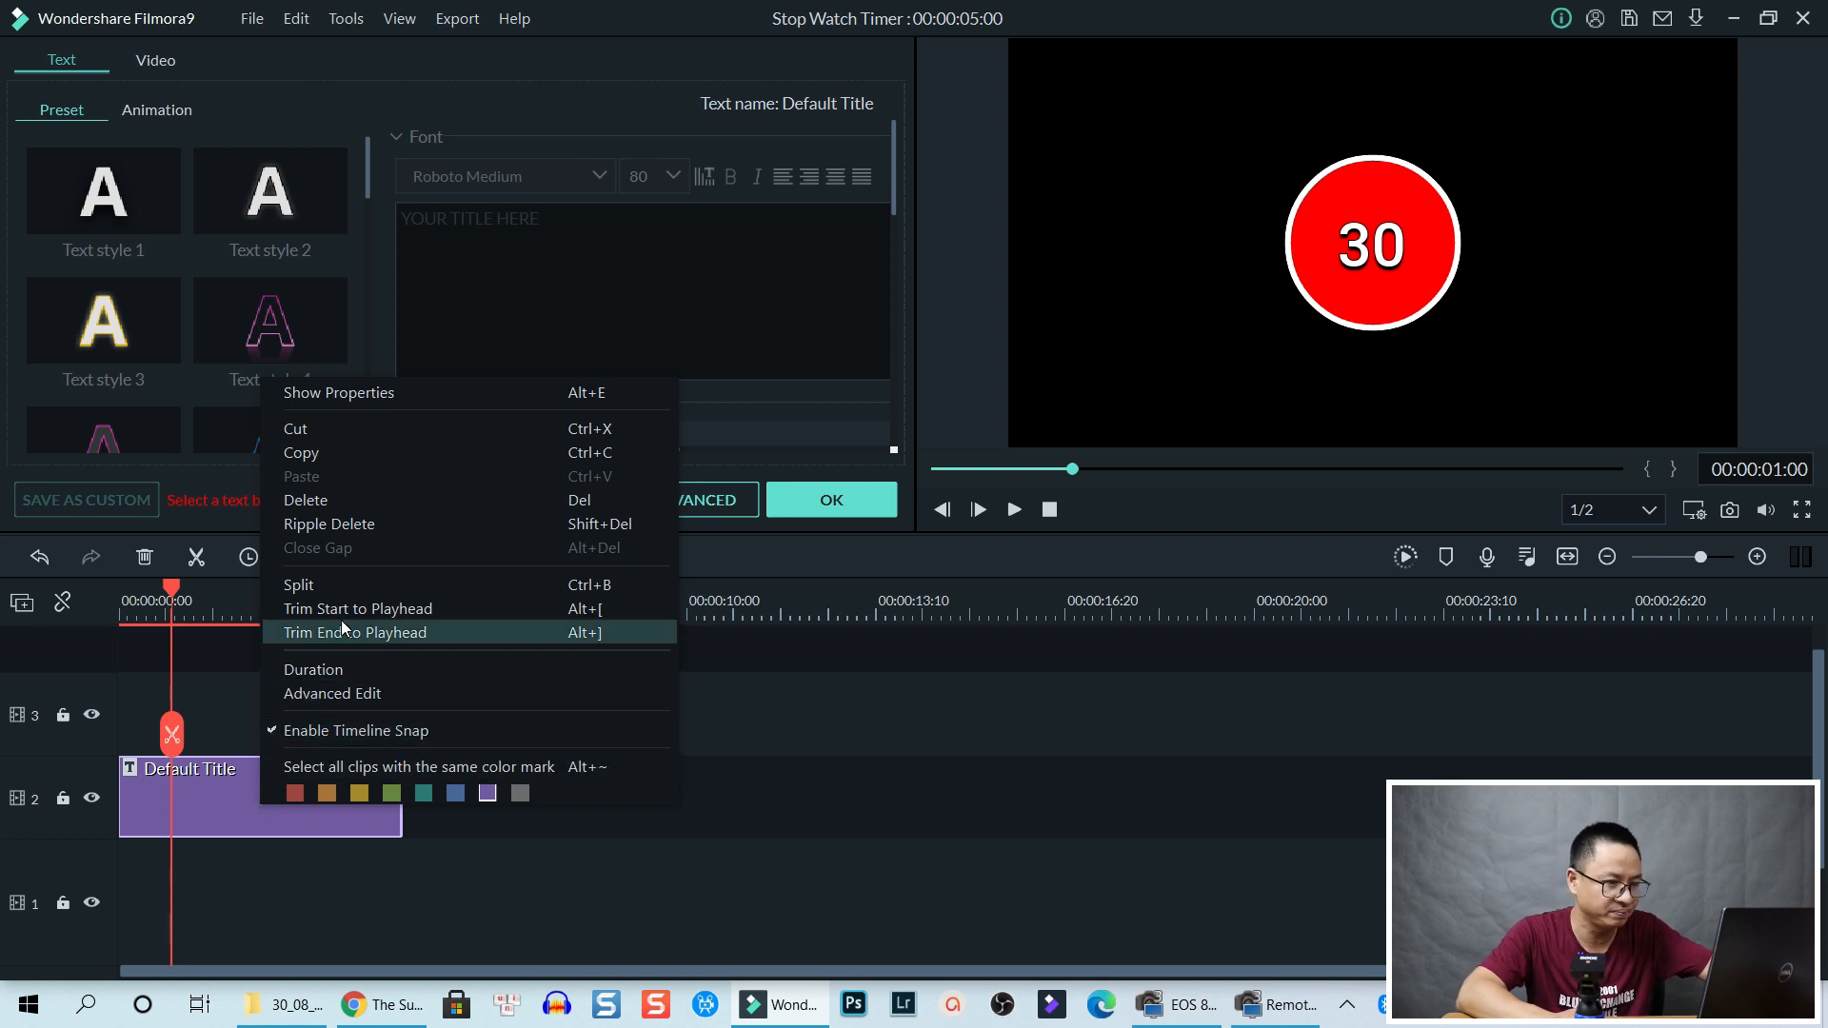
left_click(322, 670)
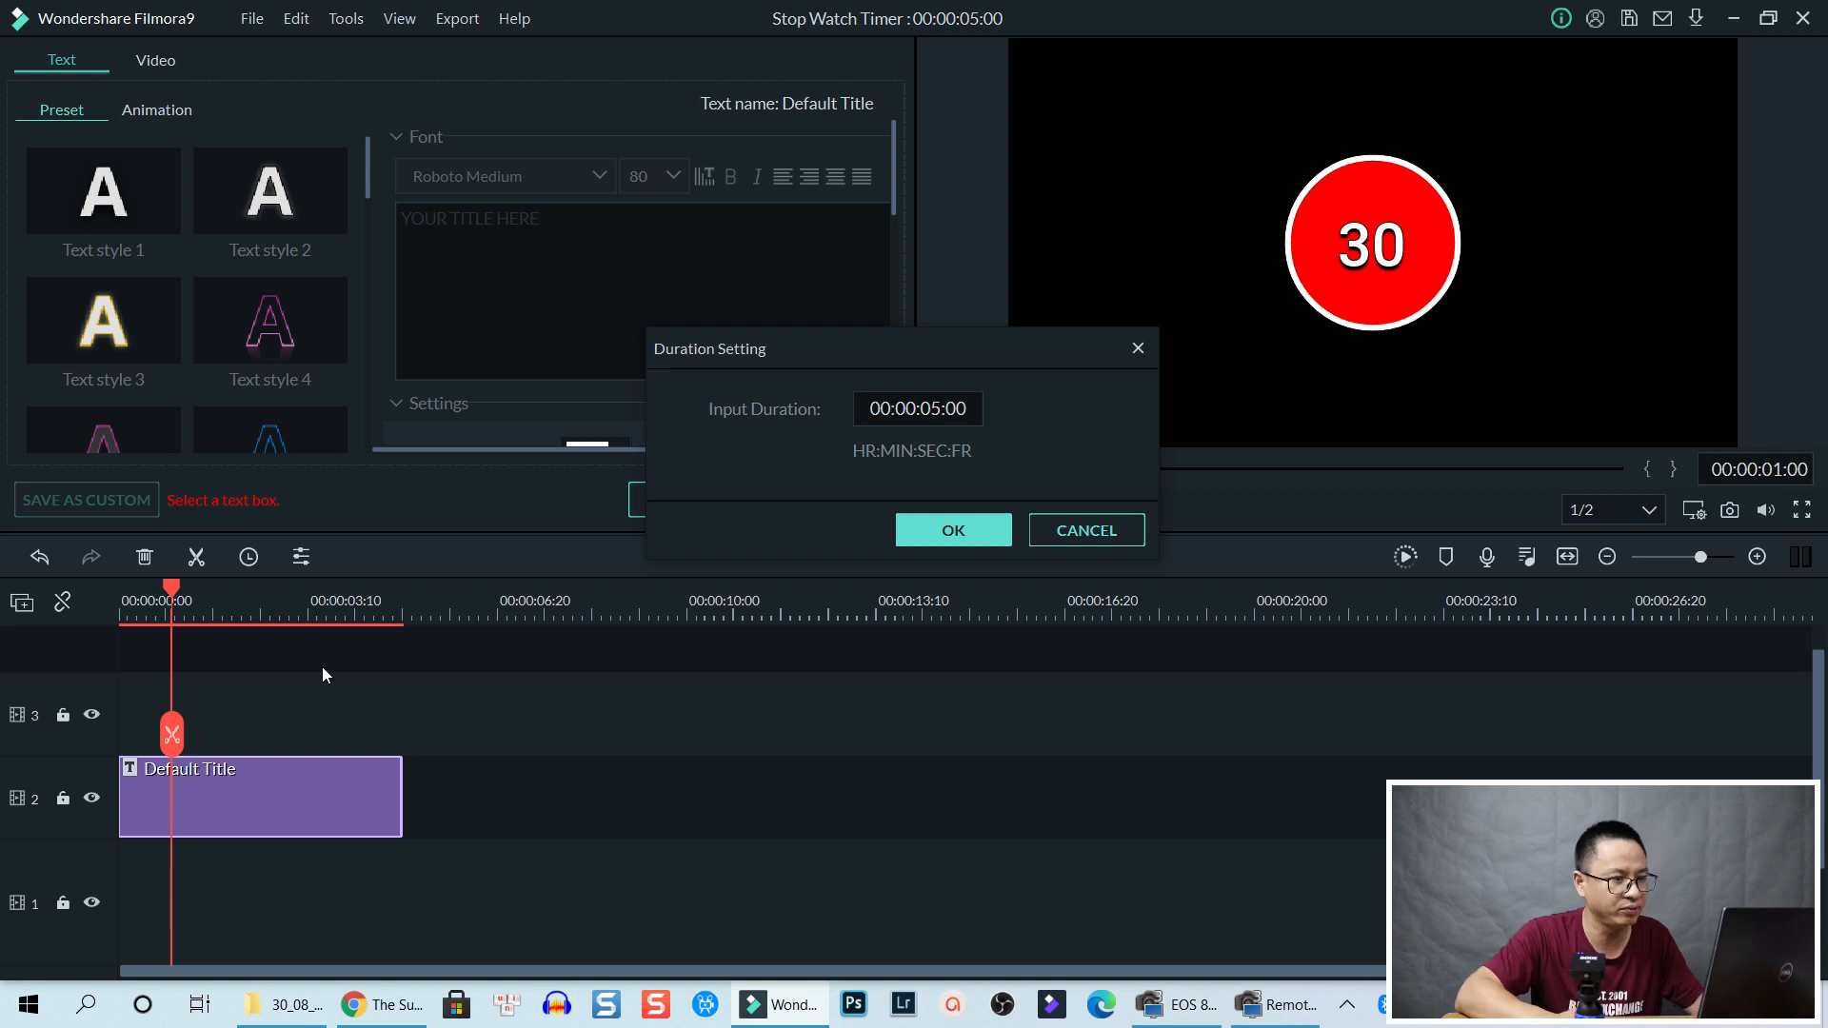
double_click(922, 408)
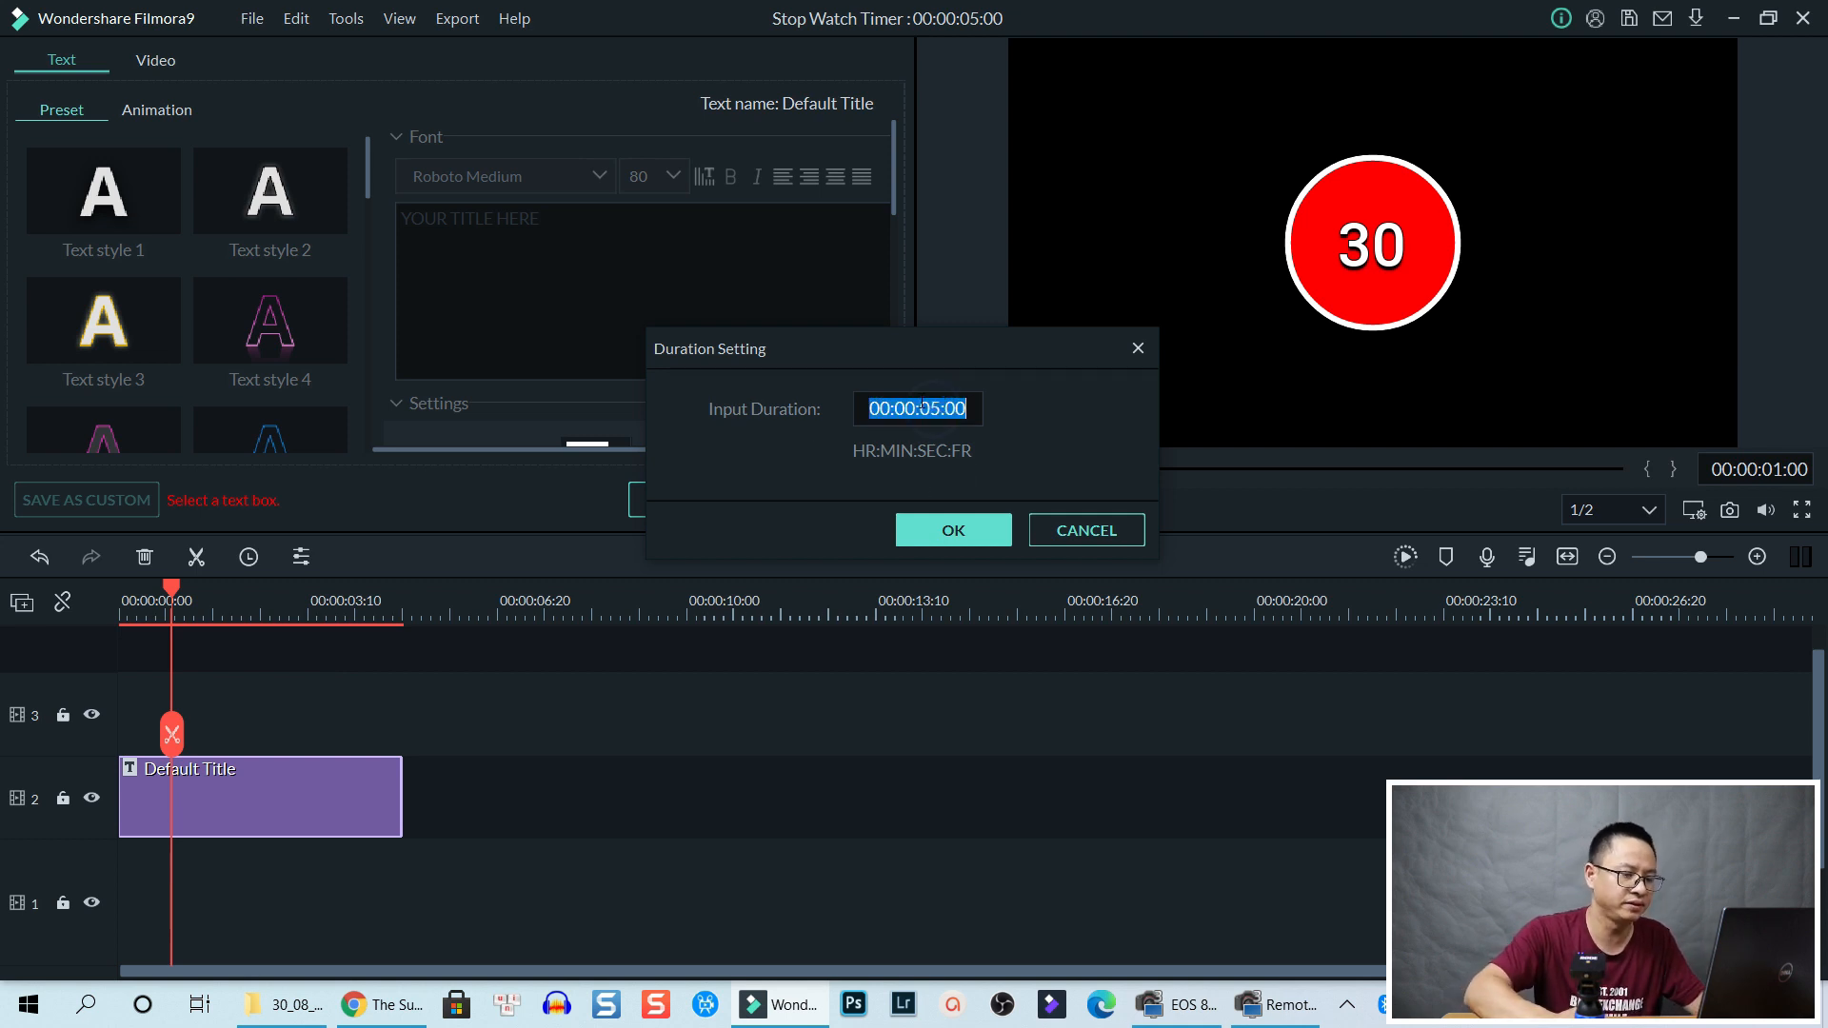
left_click(938, 398)
key("BackSpace")
key("BackSpace")
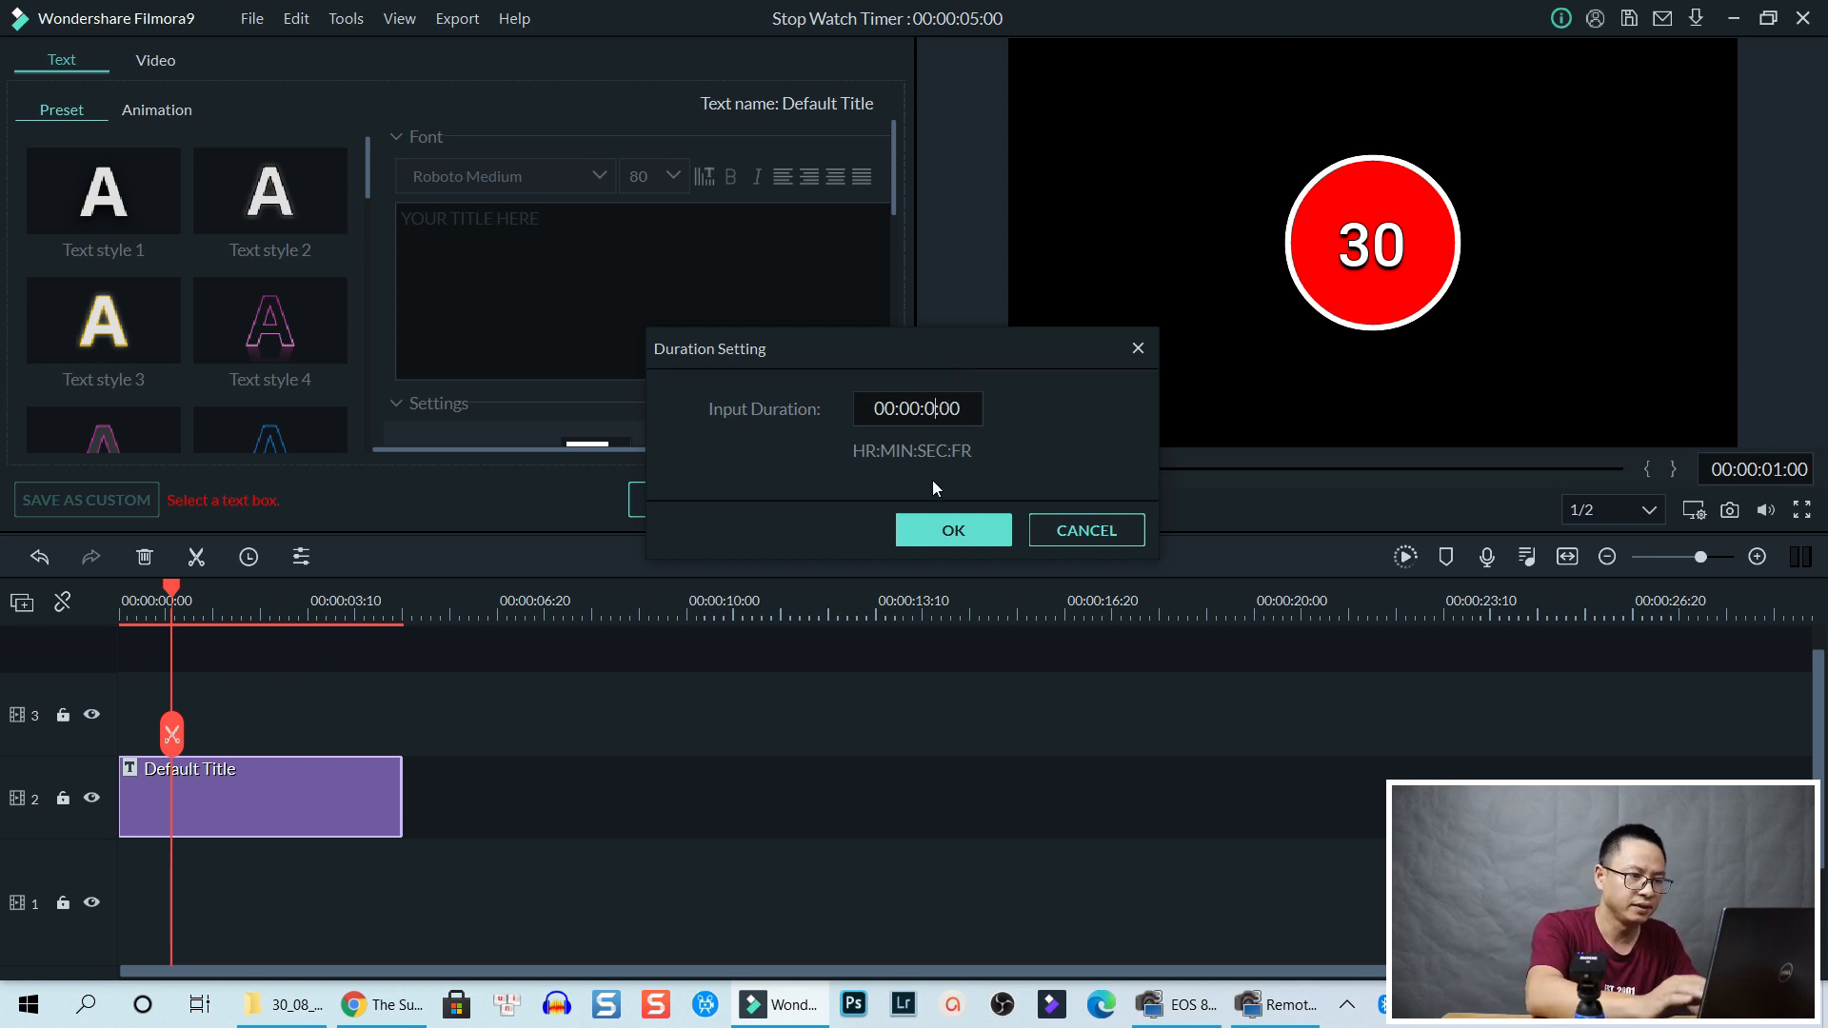
type("30")
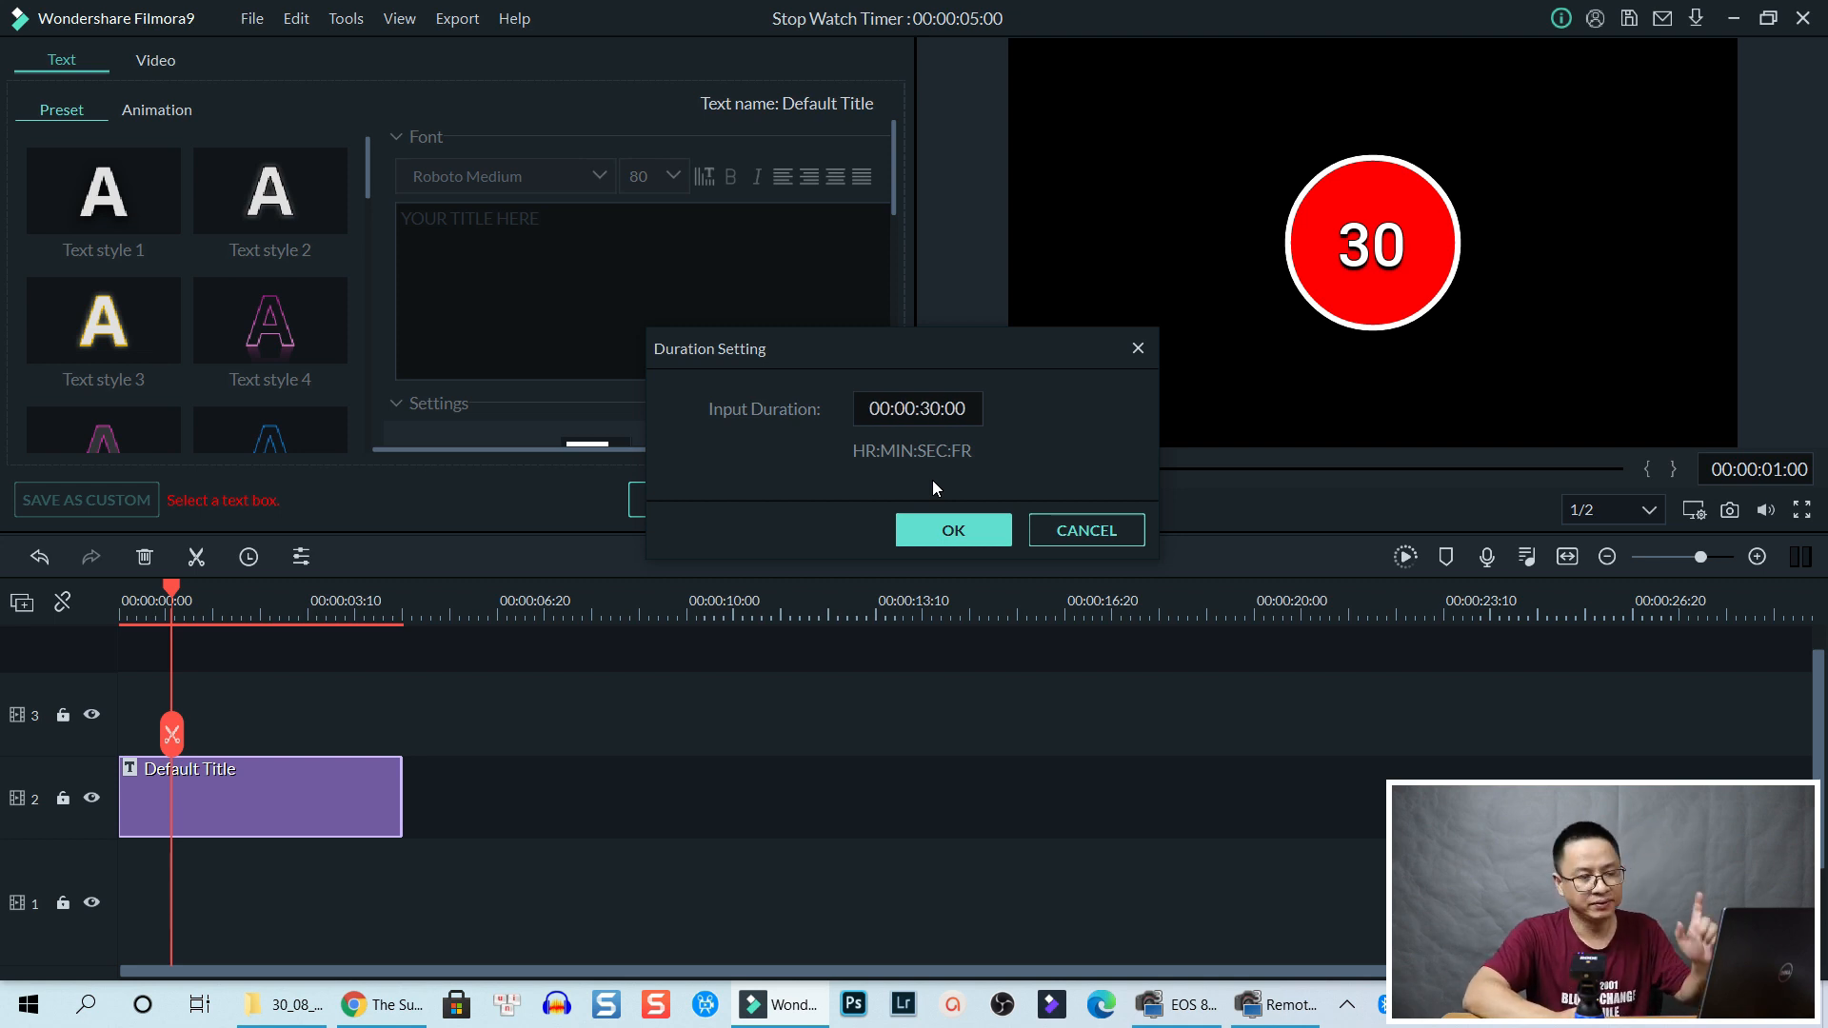
left_click(941, 532)
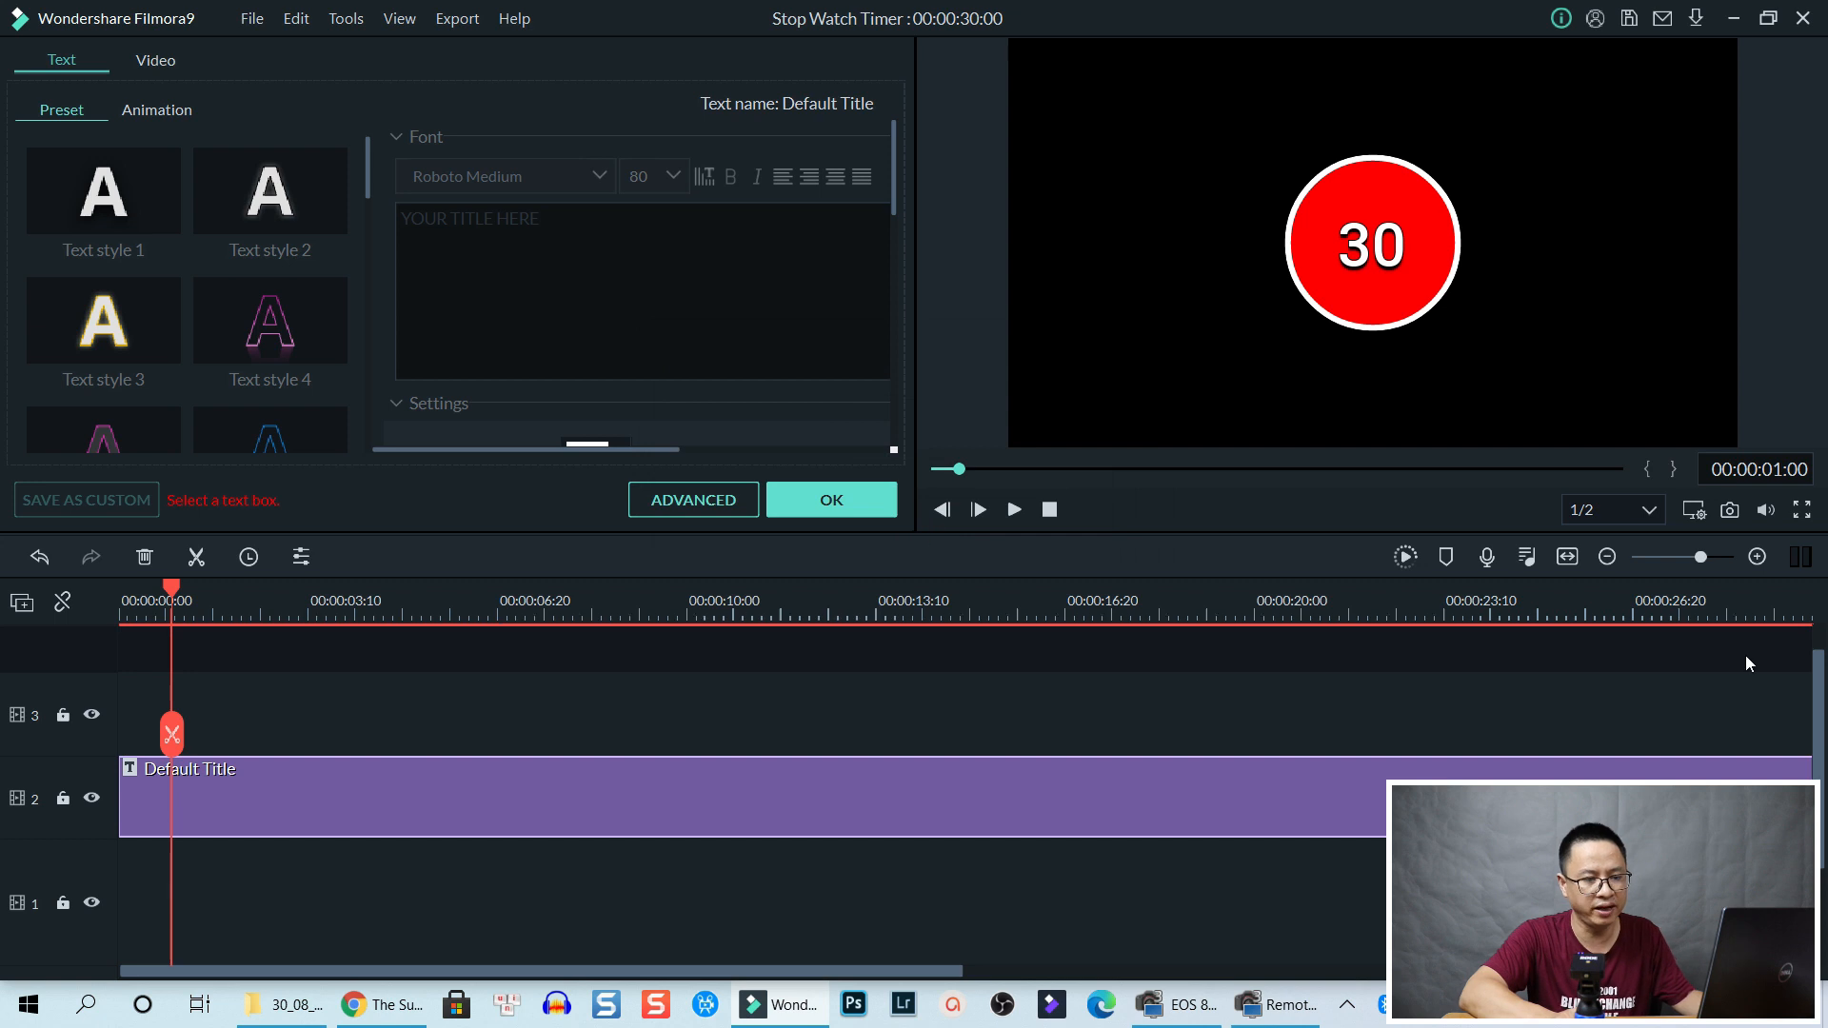
Copy the Default Title clip and paste the duplicate on track 2 at 00:00:30:13, just past the original's end
left_click(1569, 565)
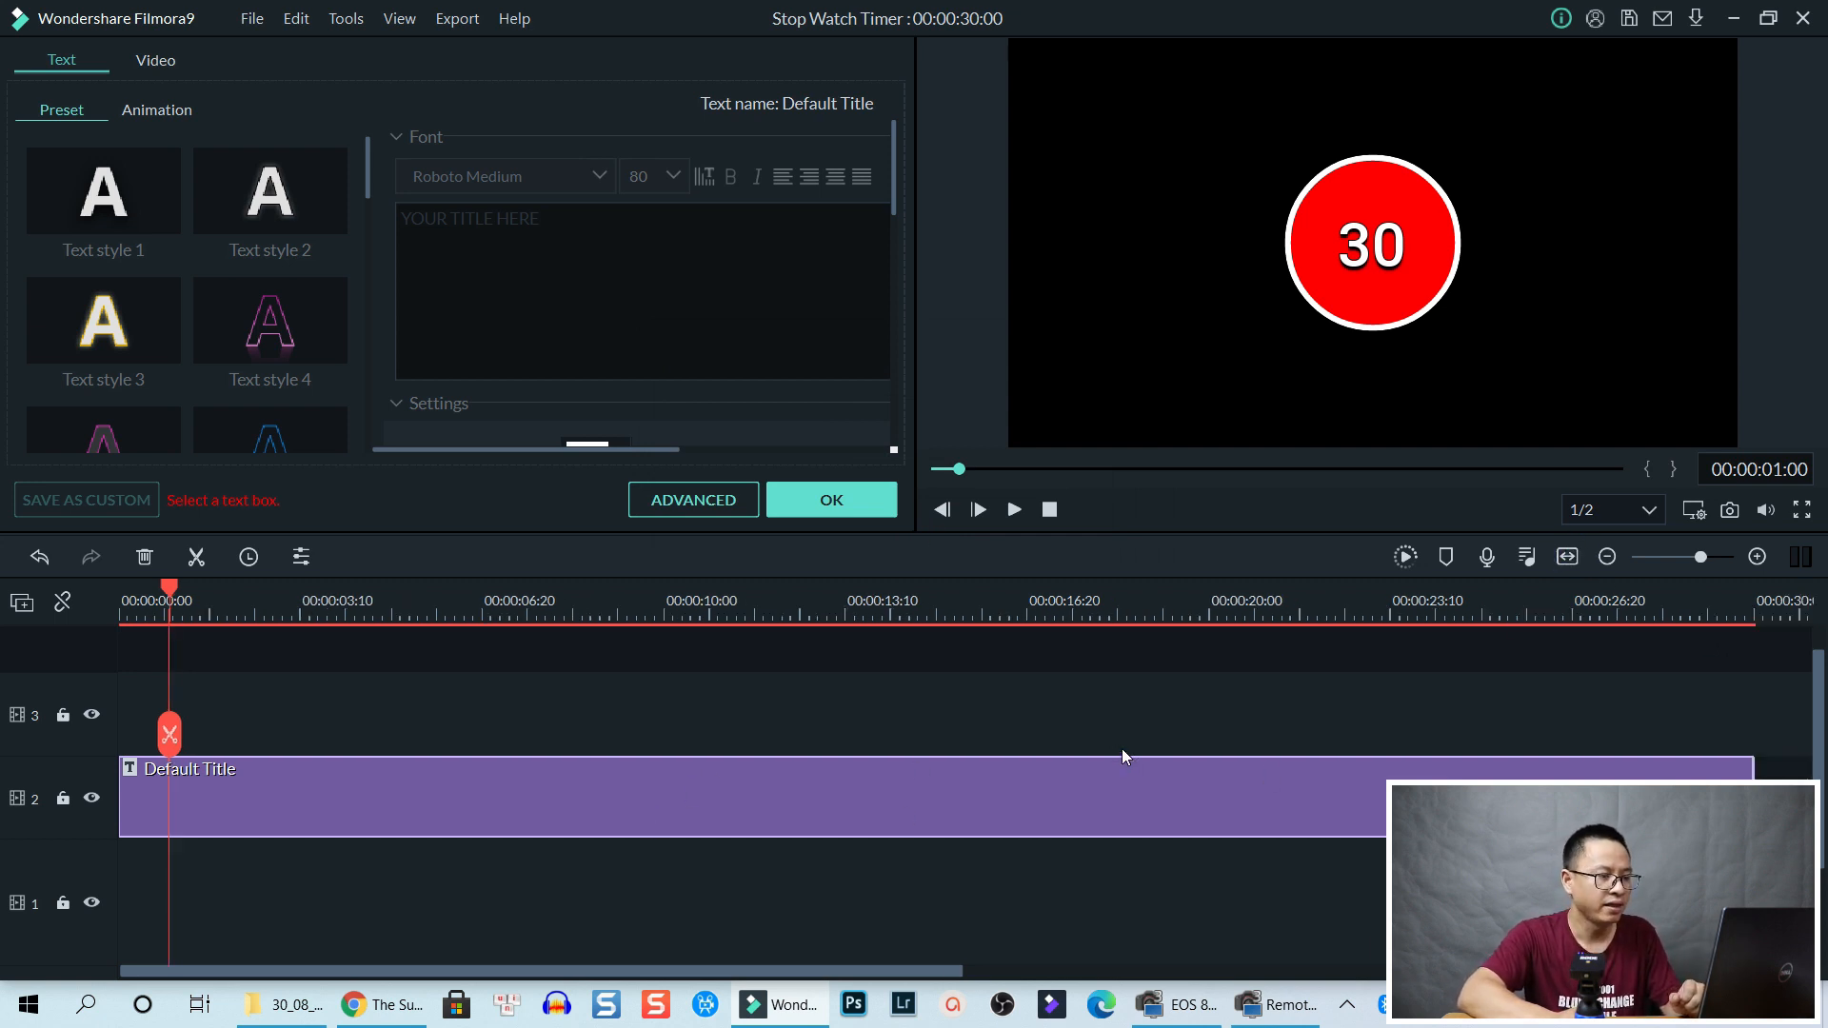
right_click(683, 791)
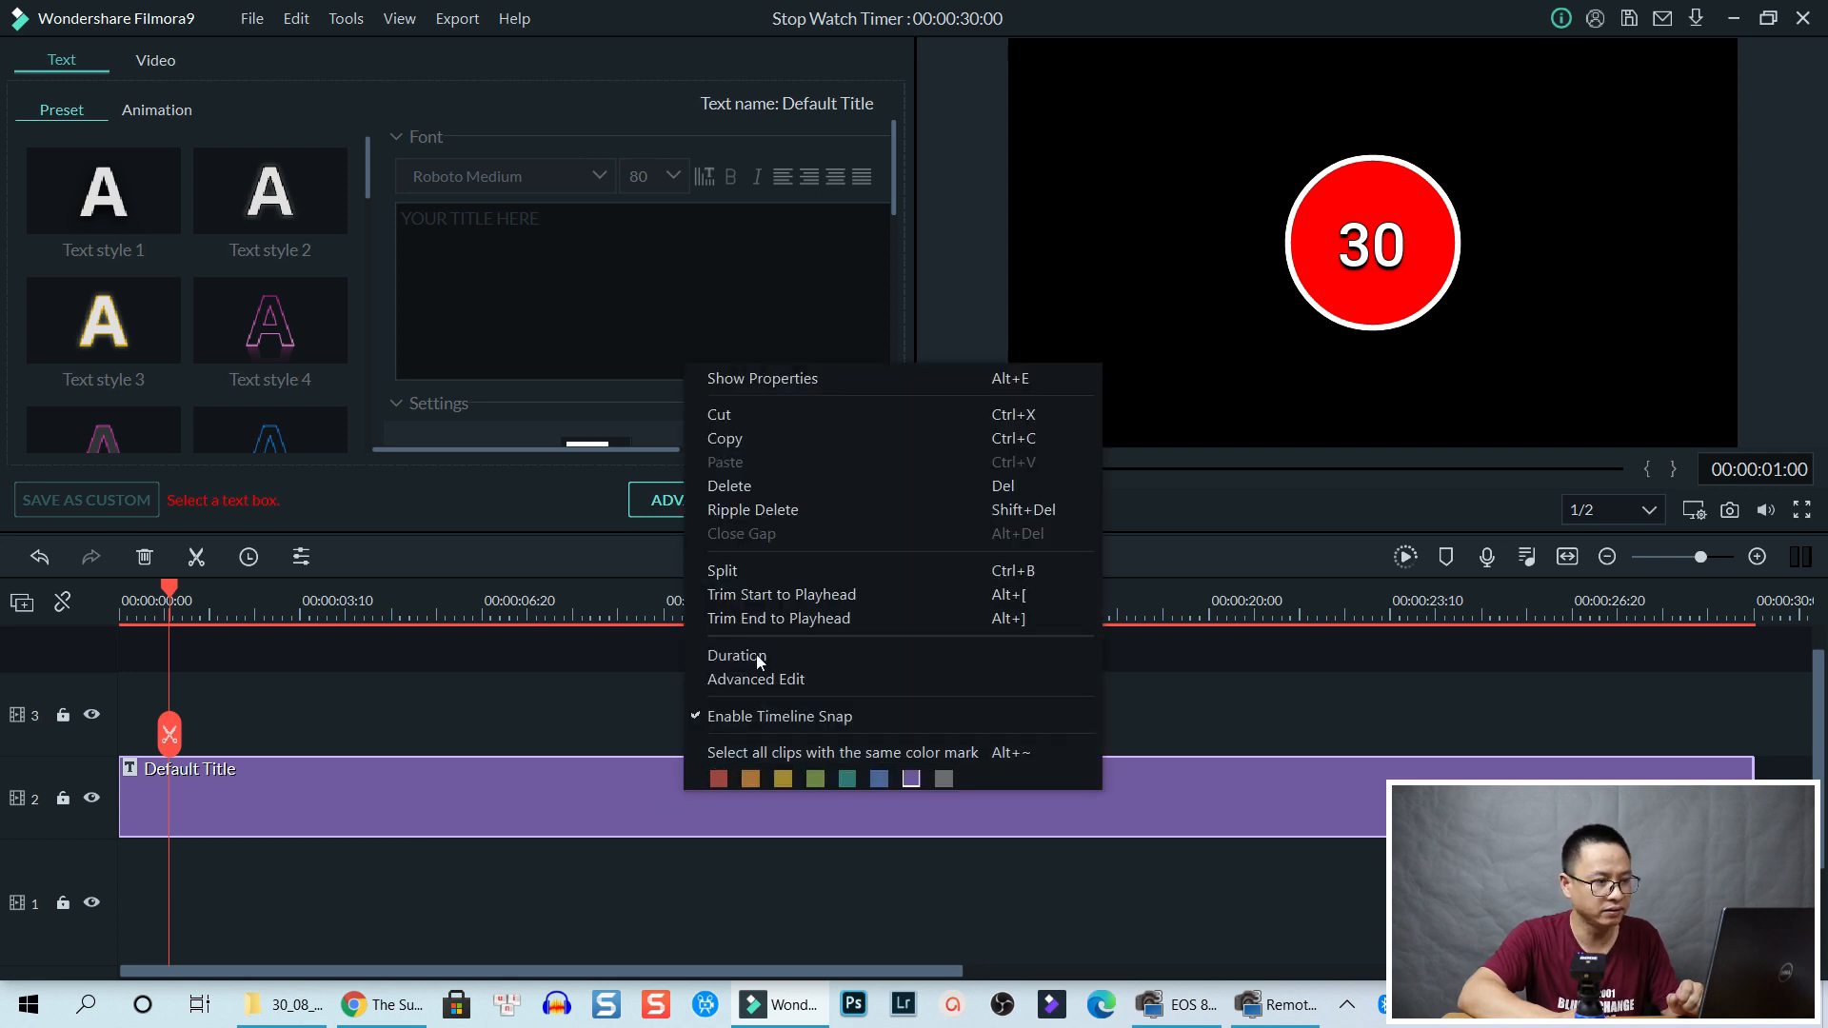
left_click(748, 441)
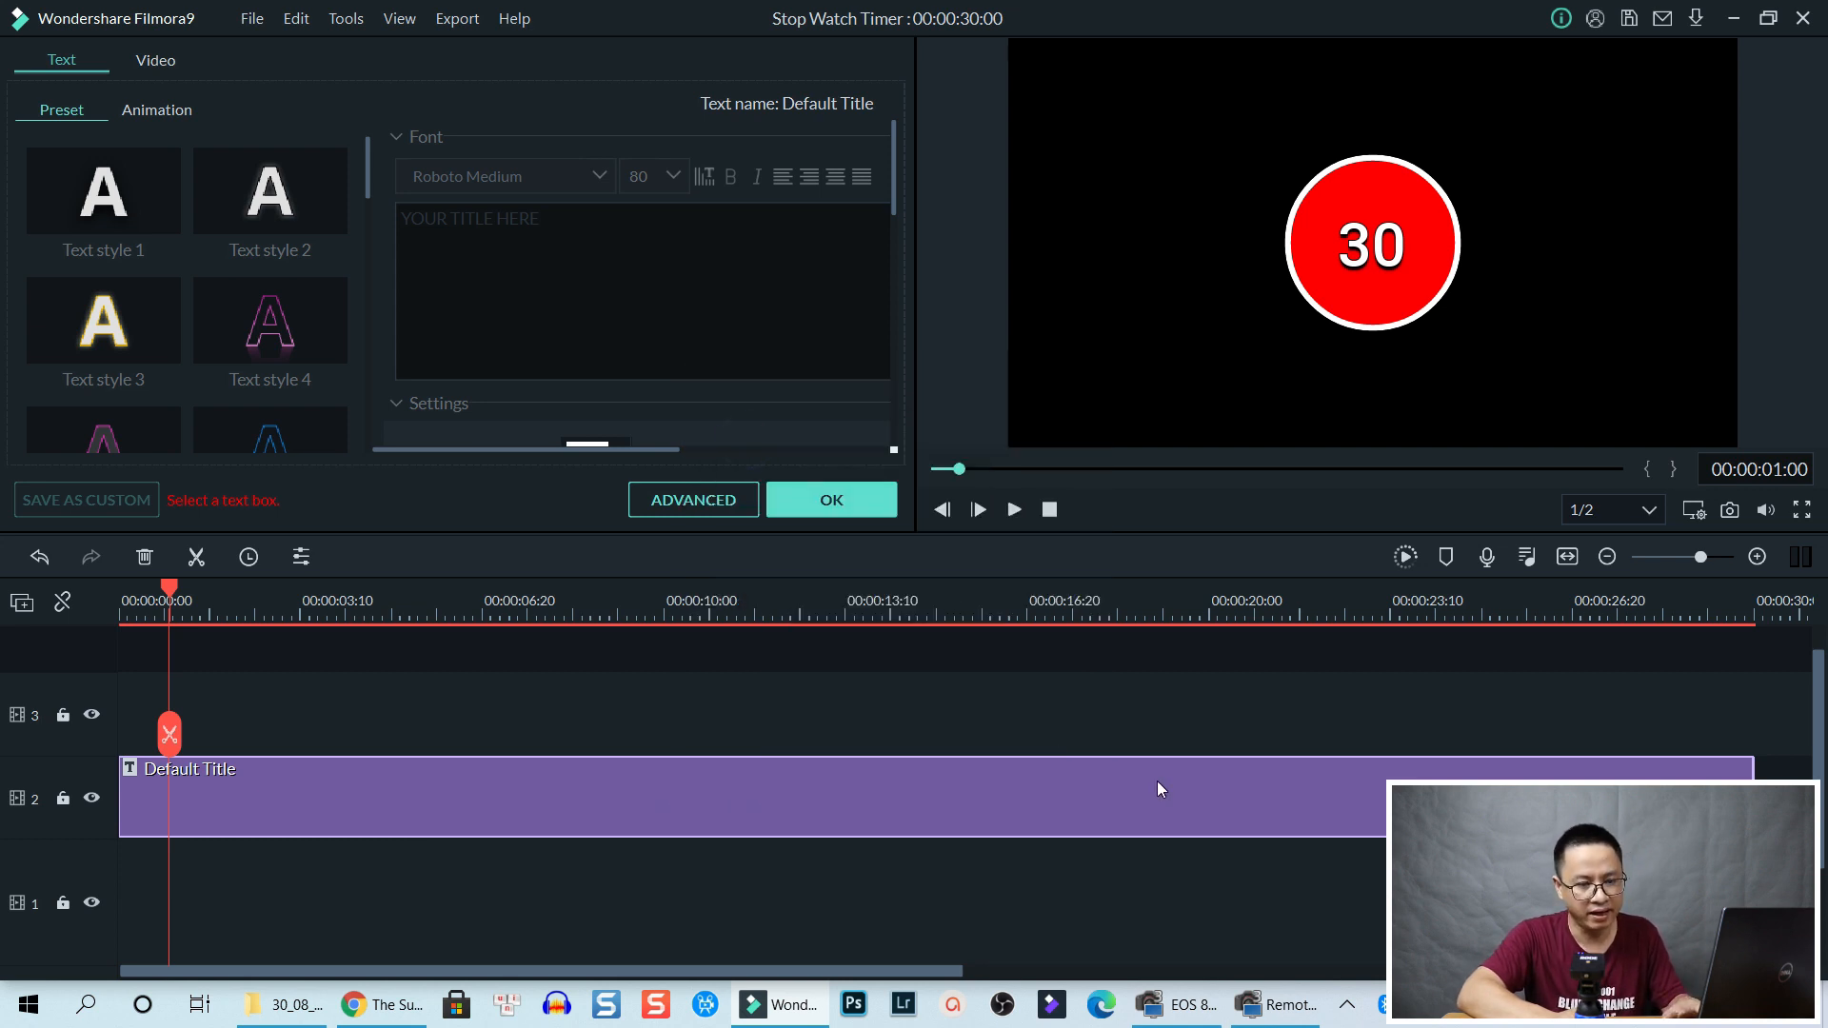
left_click(1777, 614)
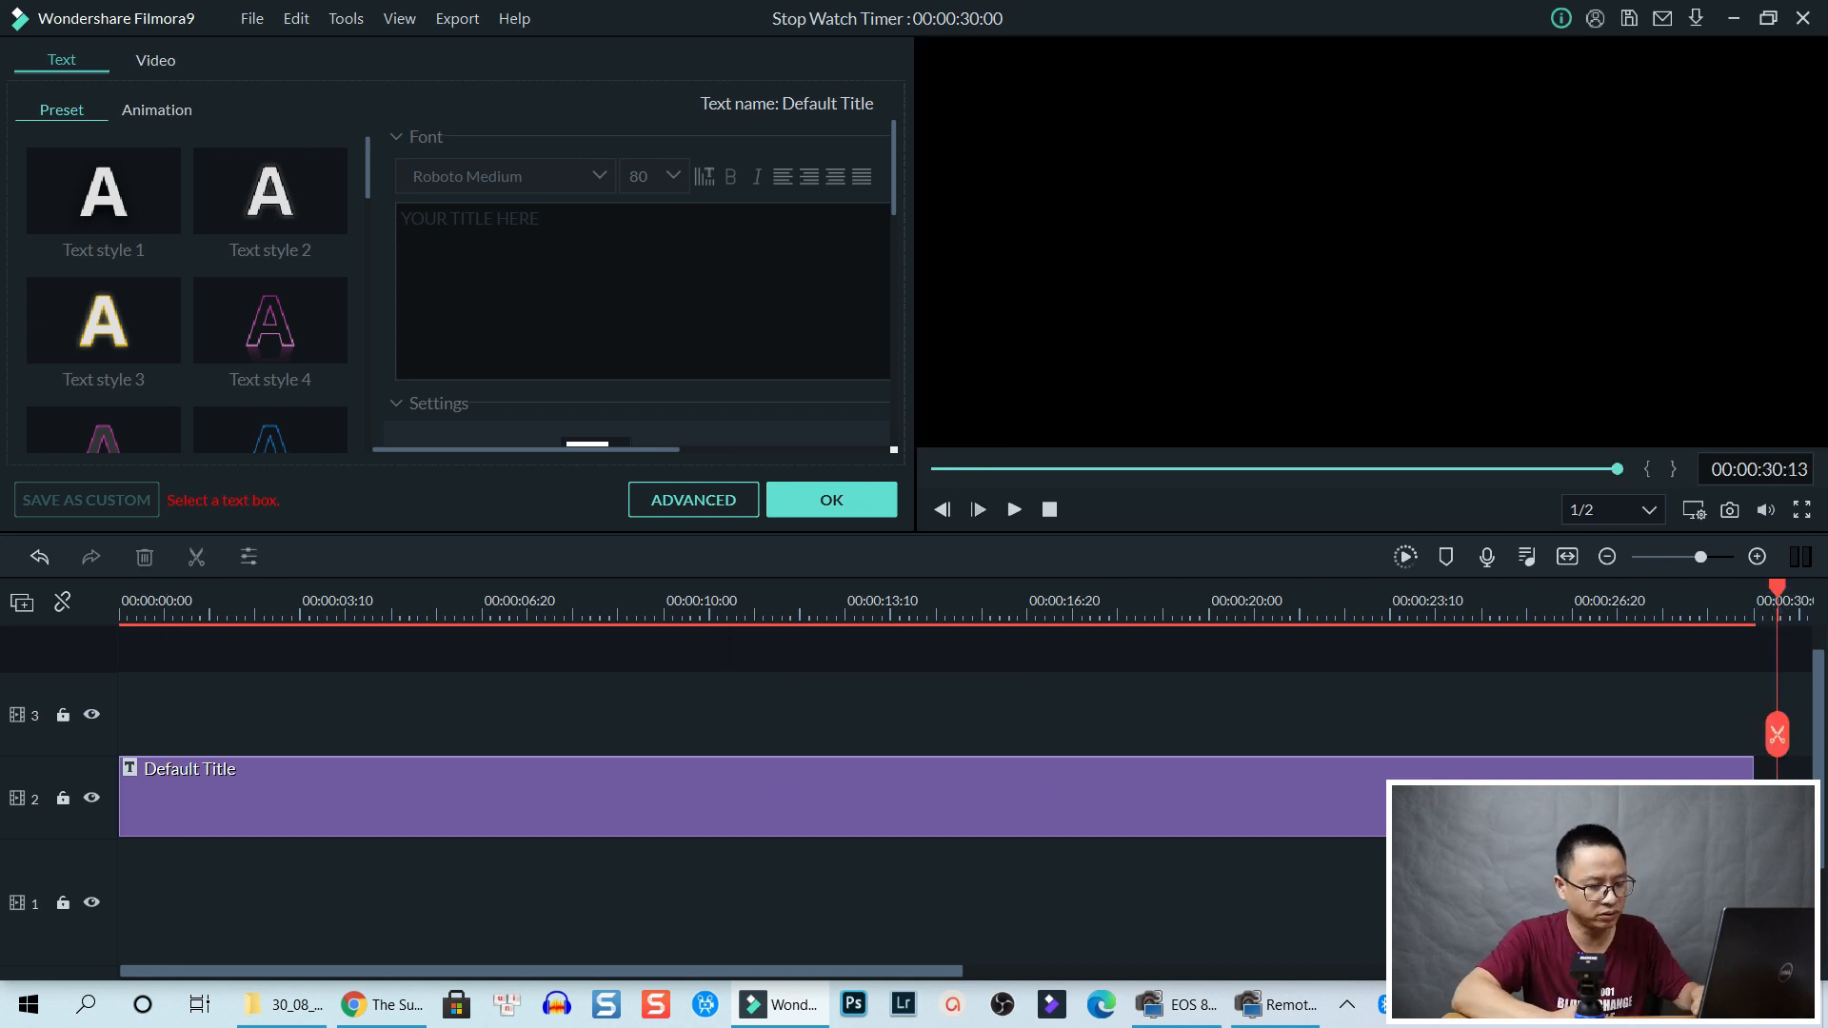
key("ctrl+v")
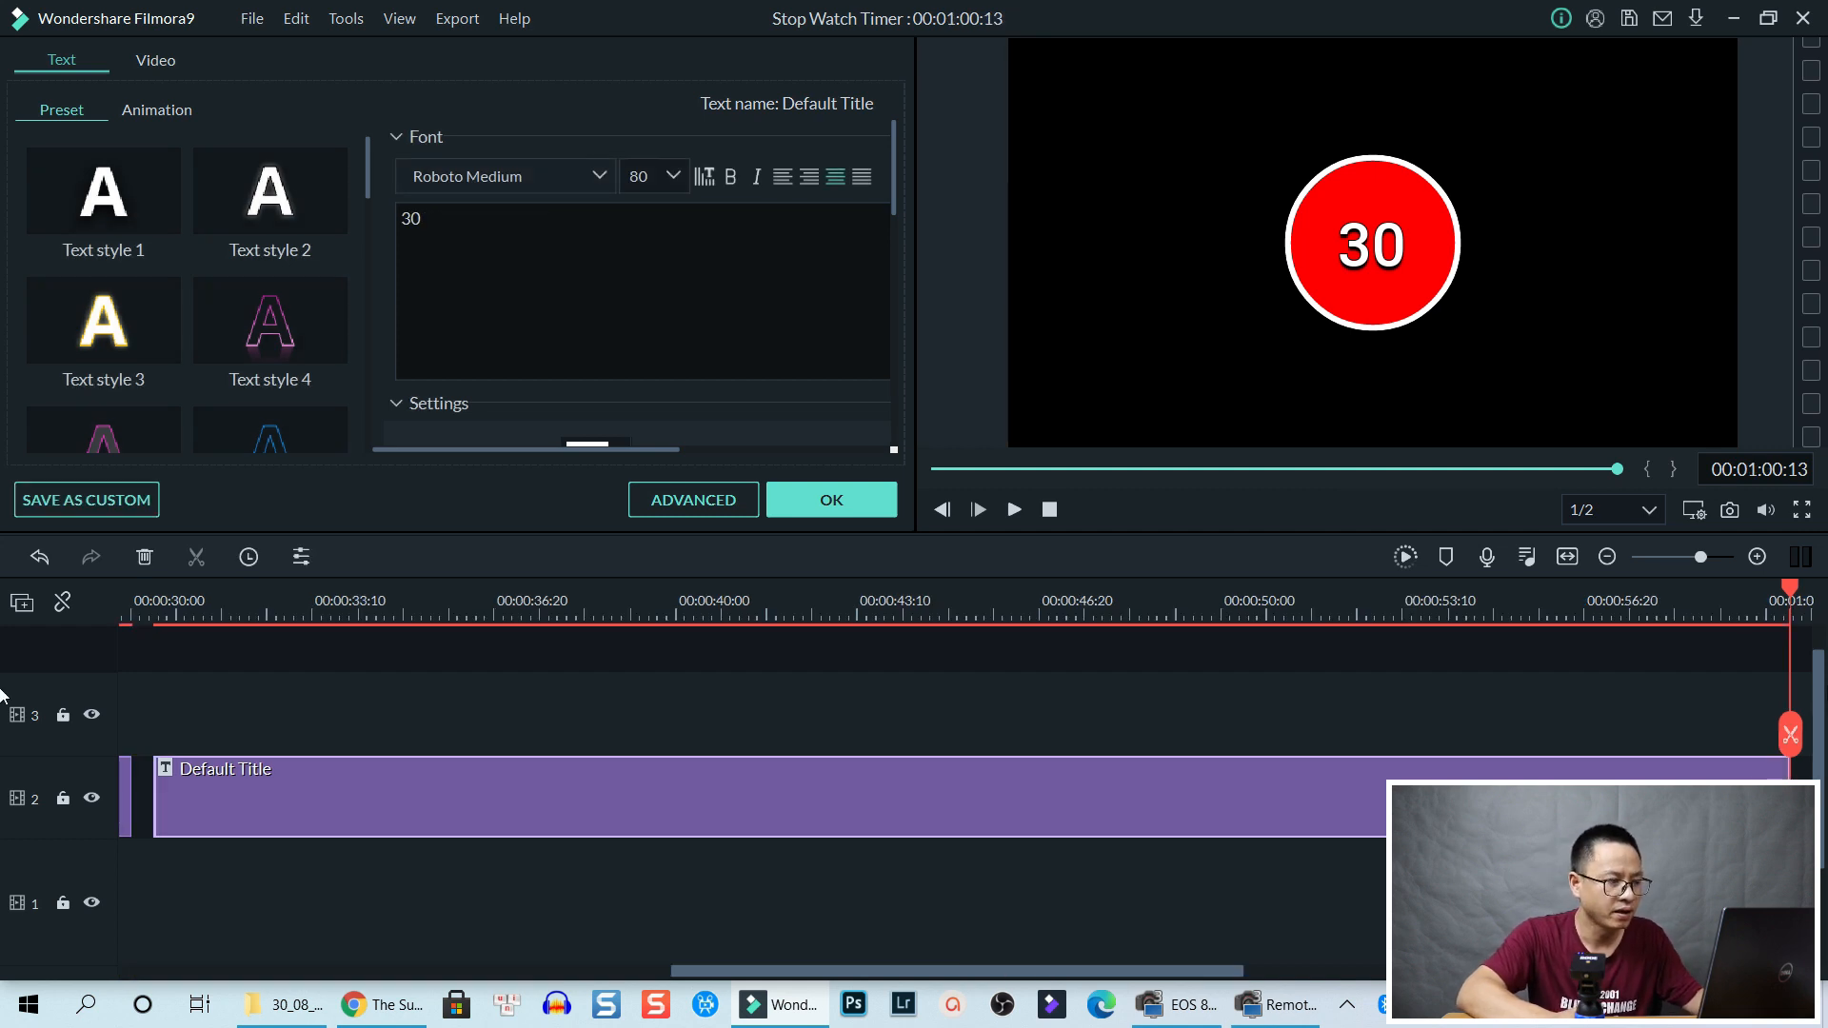
Move the duplicated title clip to track 3 at the timeline start, directly above the original
left_click(1567, 557)
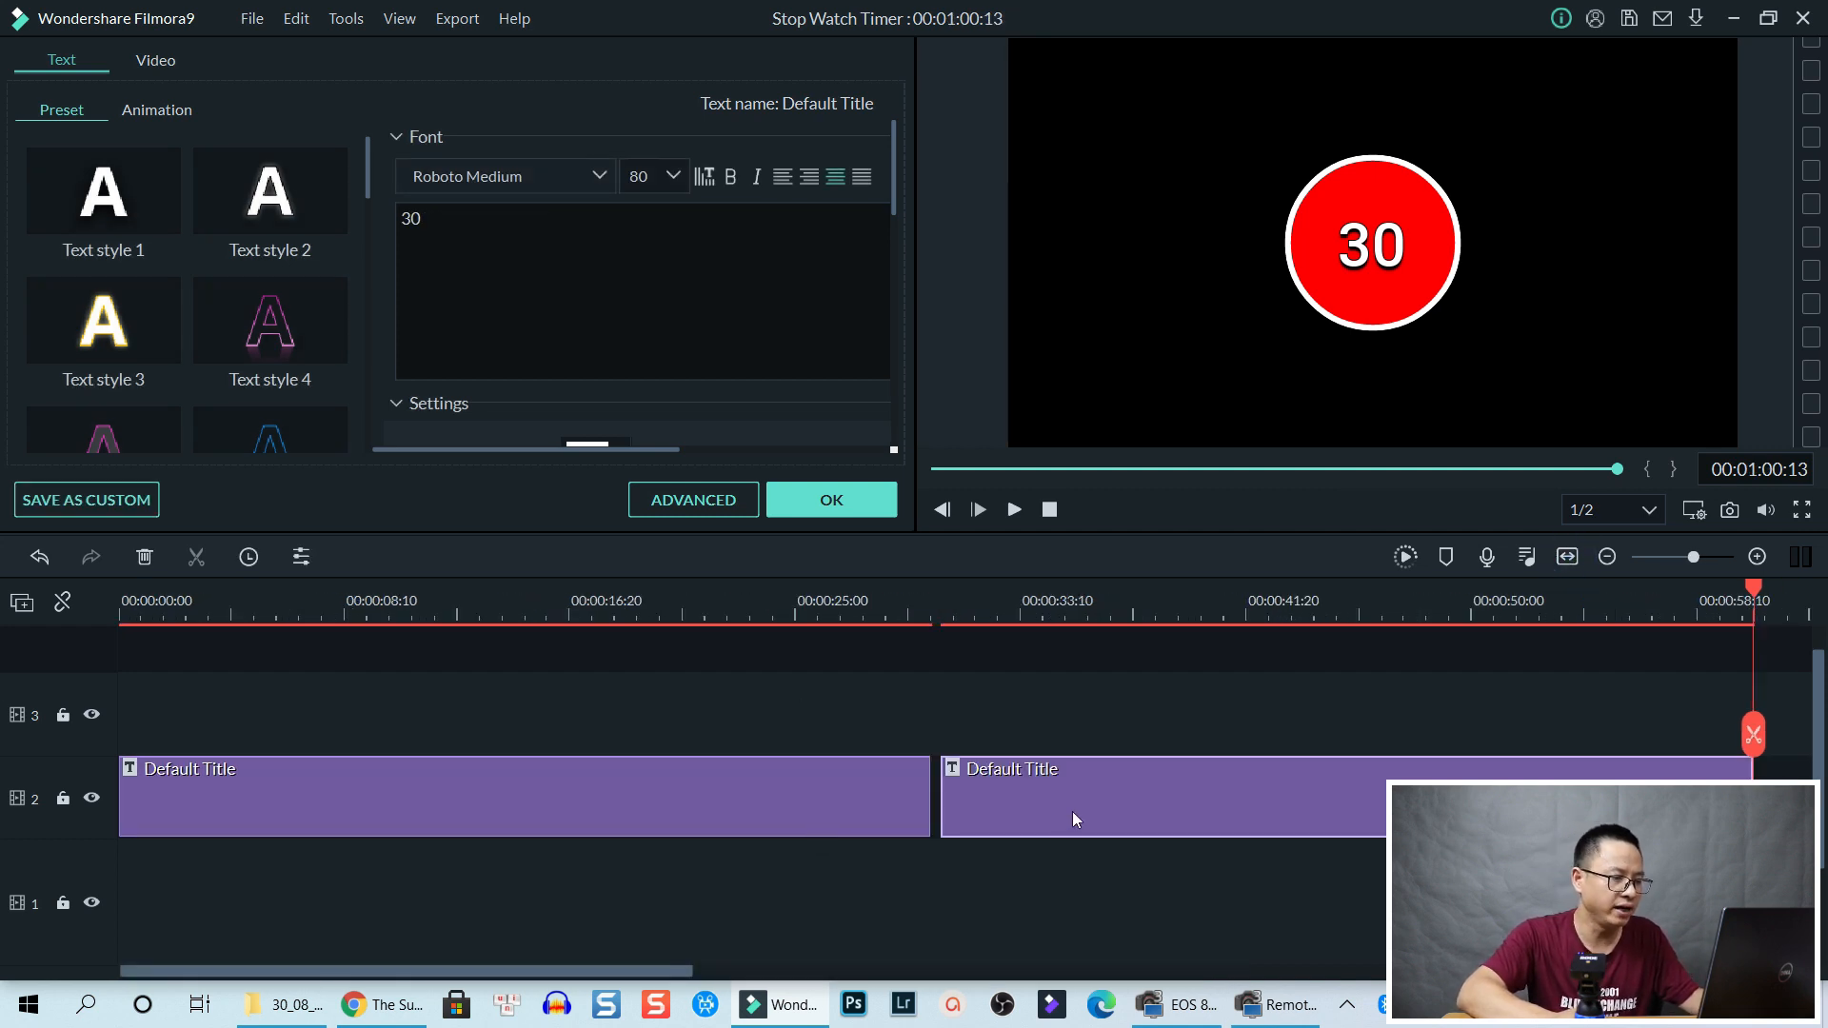
left_click_drag(1080, 791, 249, 740)
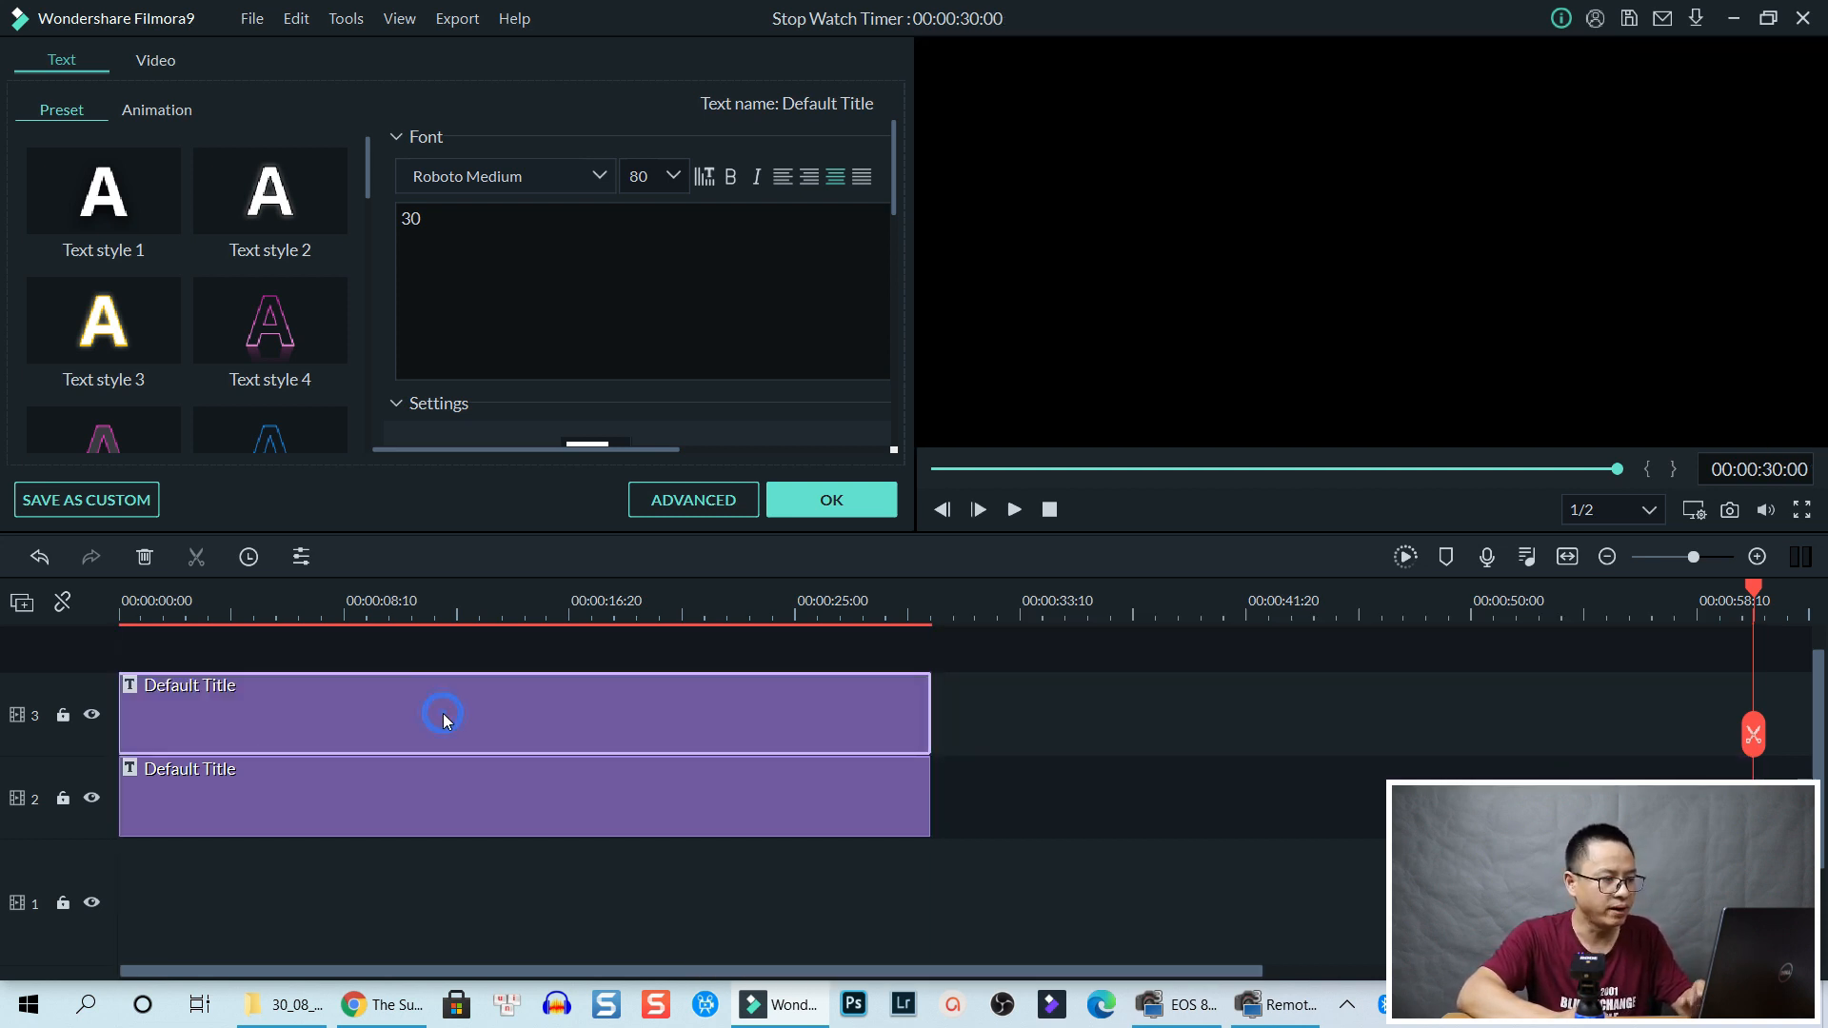
left_click(306, 614)
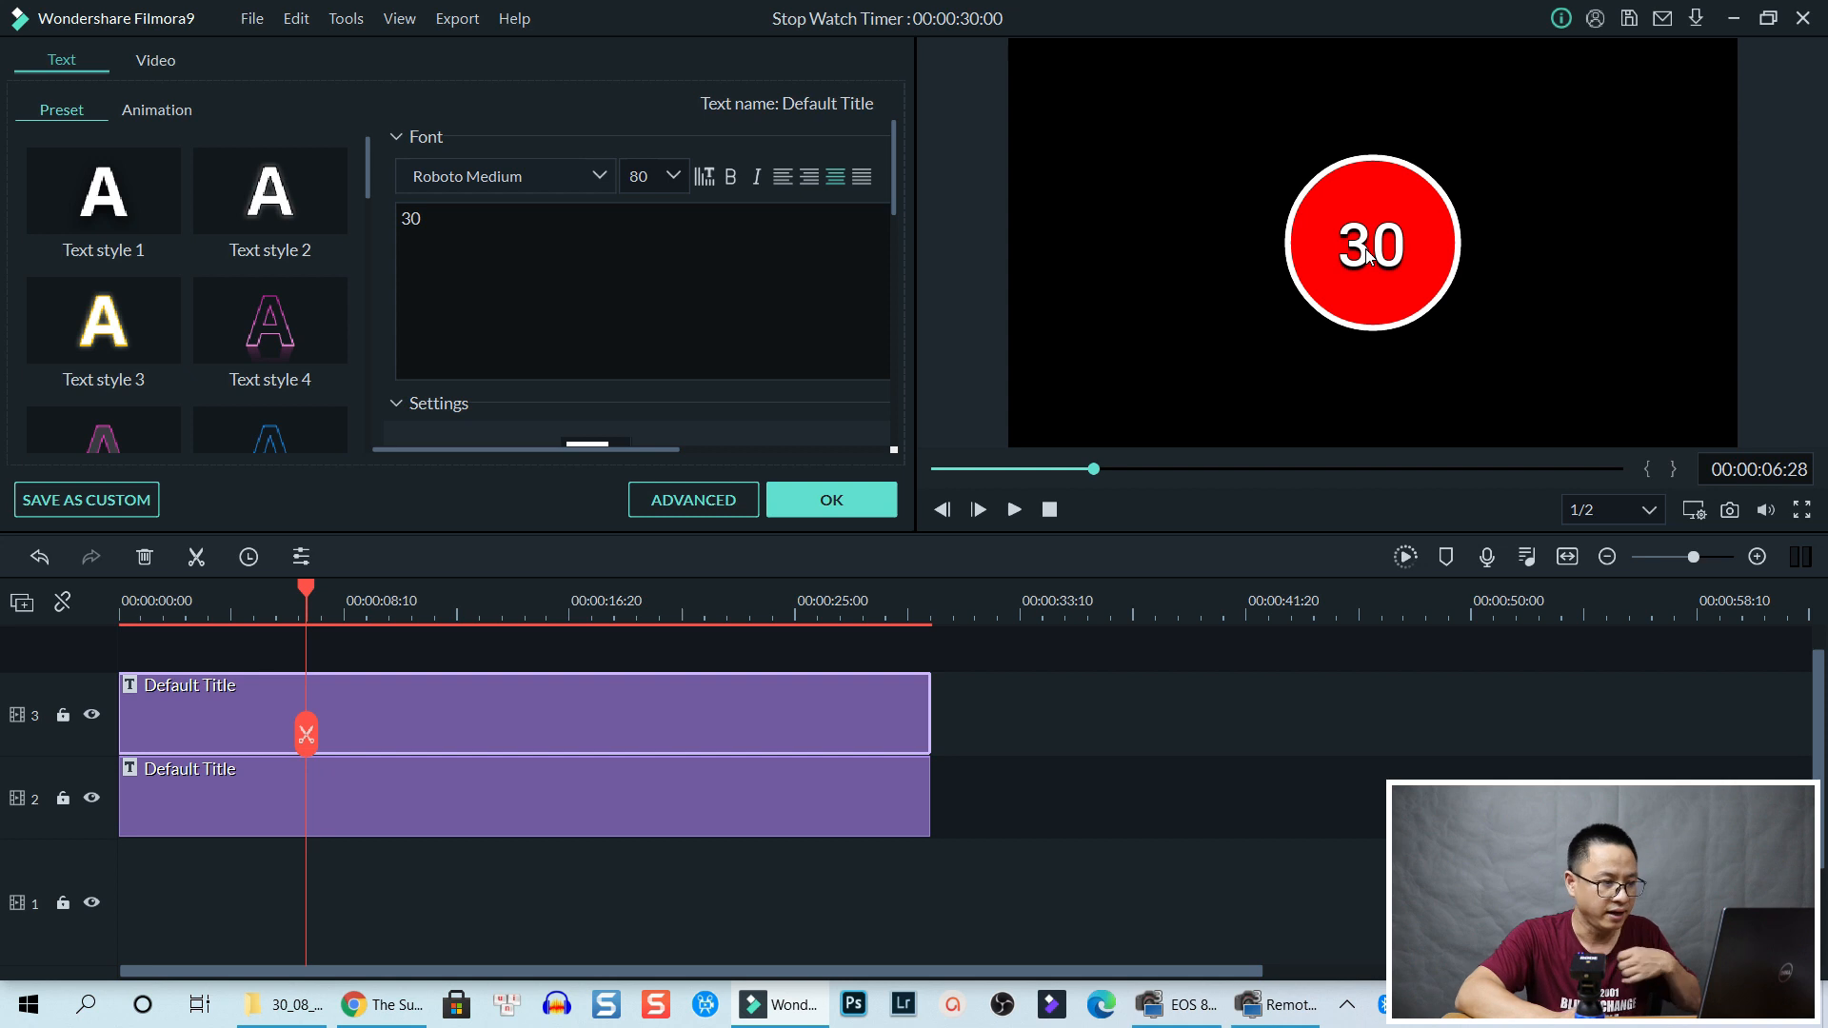
Delete the number from the track 2 title while track 3 is temporarily hidden, leaving only the circle, and show track 3 again
left_click(452, 792)
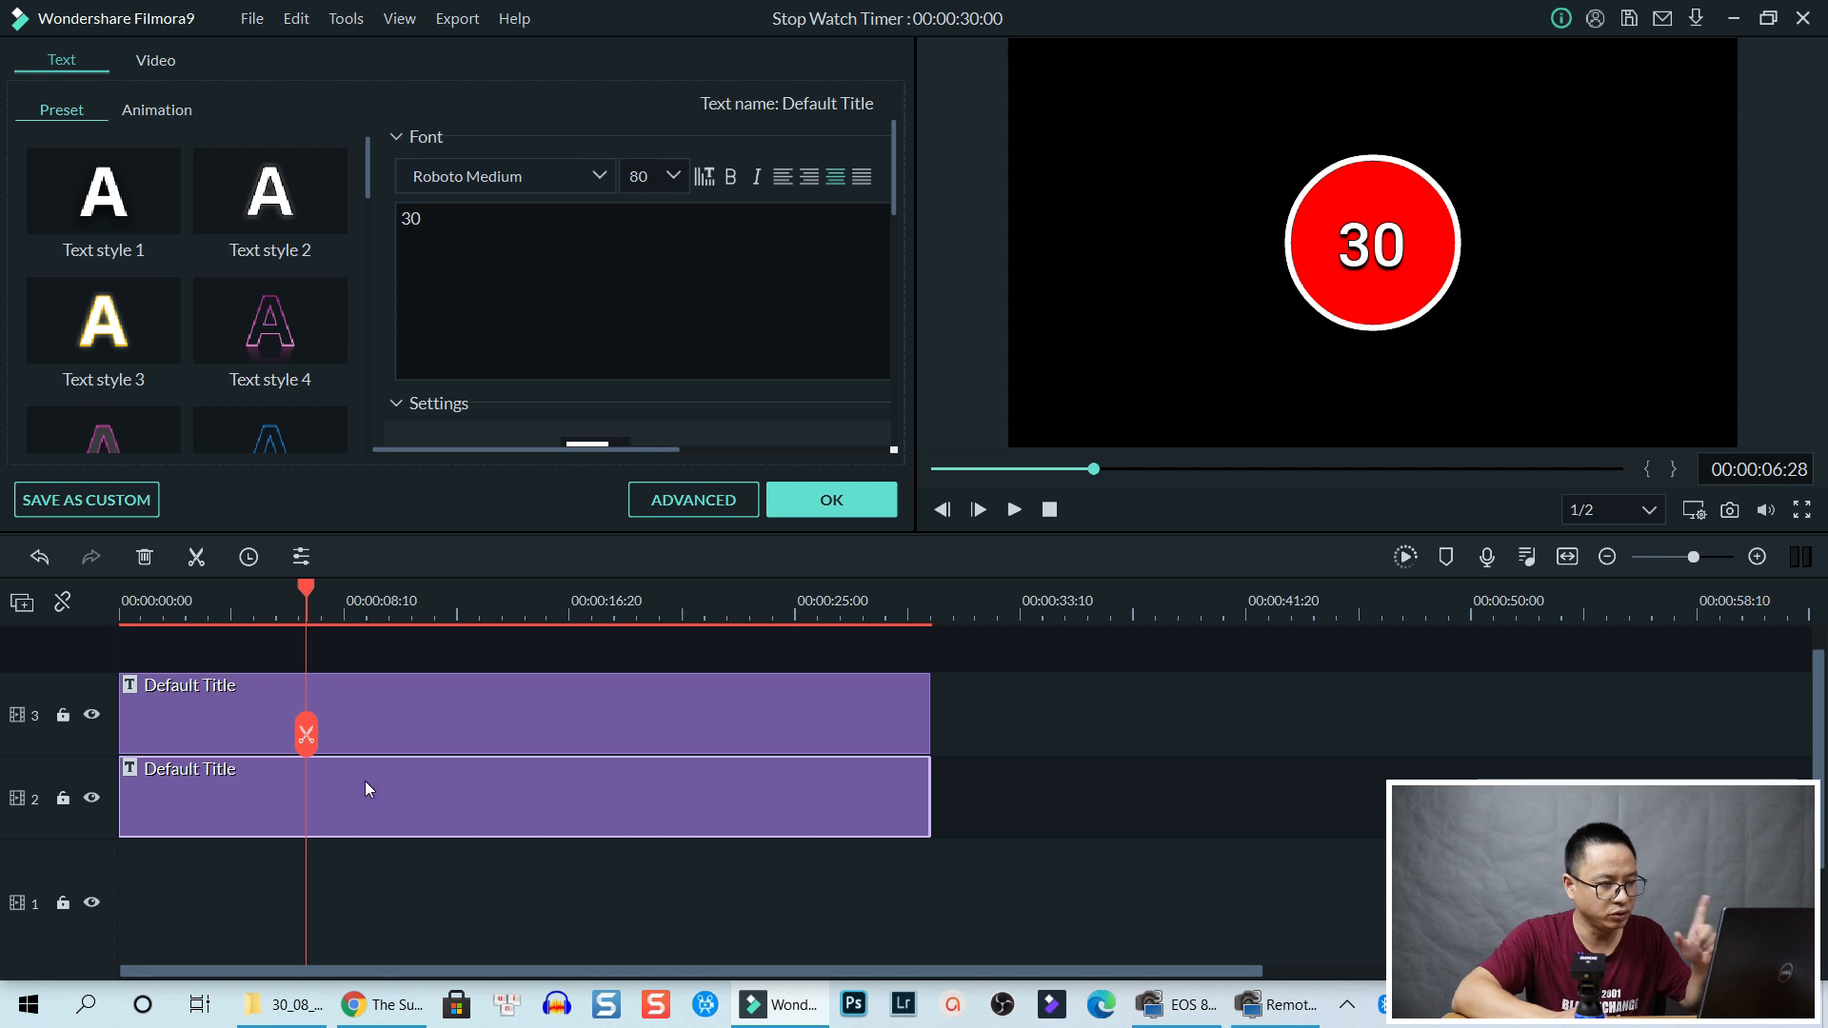
left_click(94, 717)
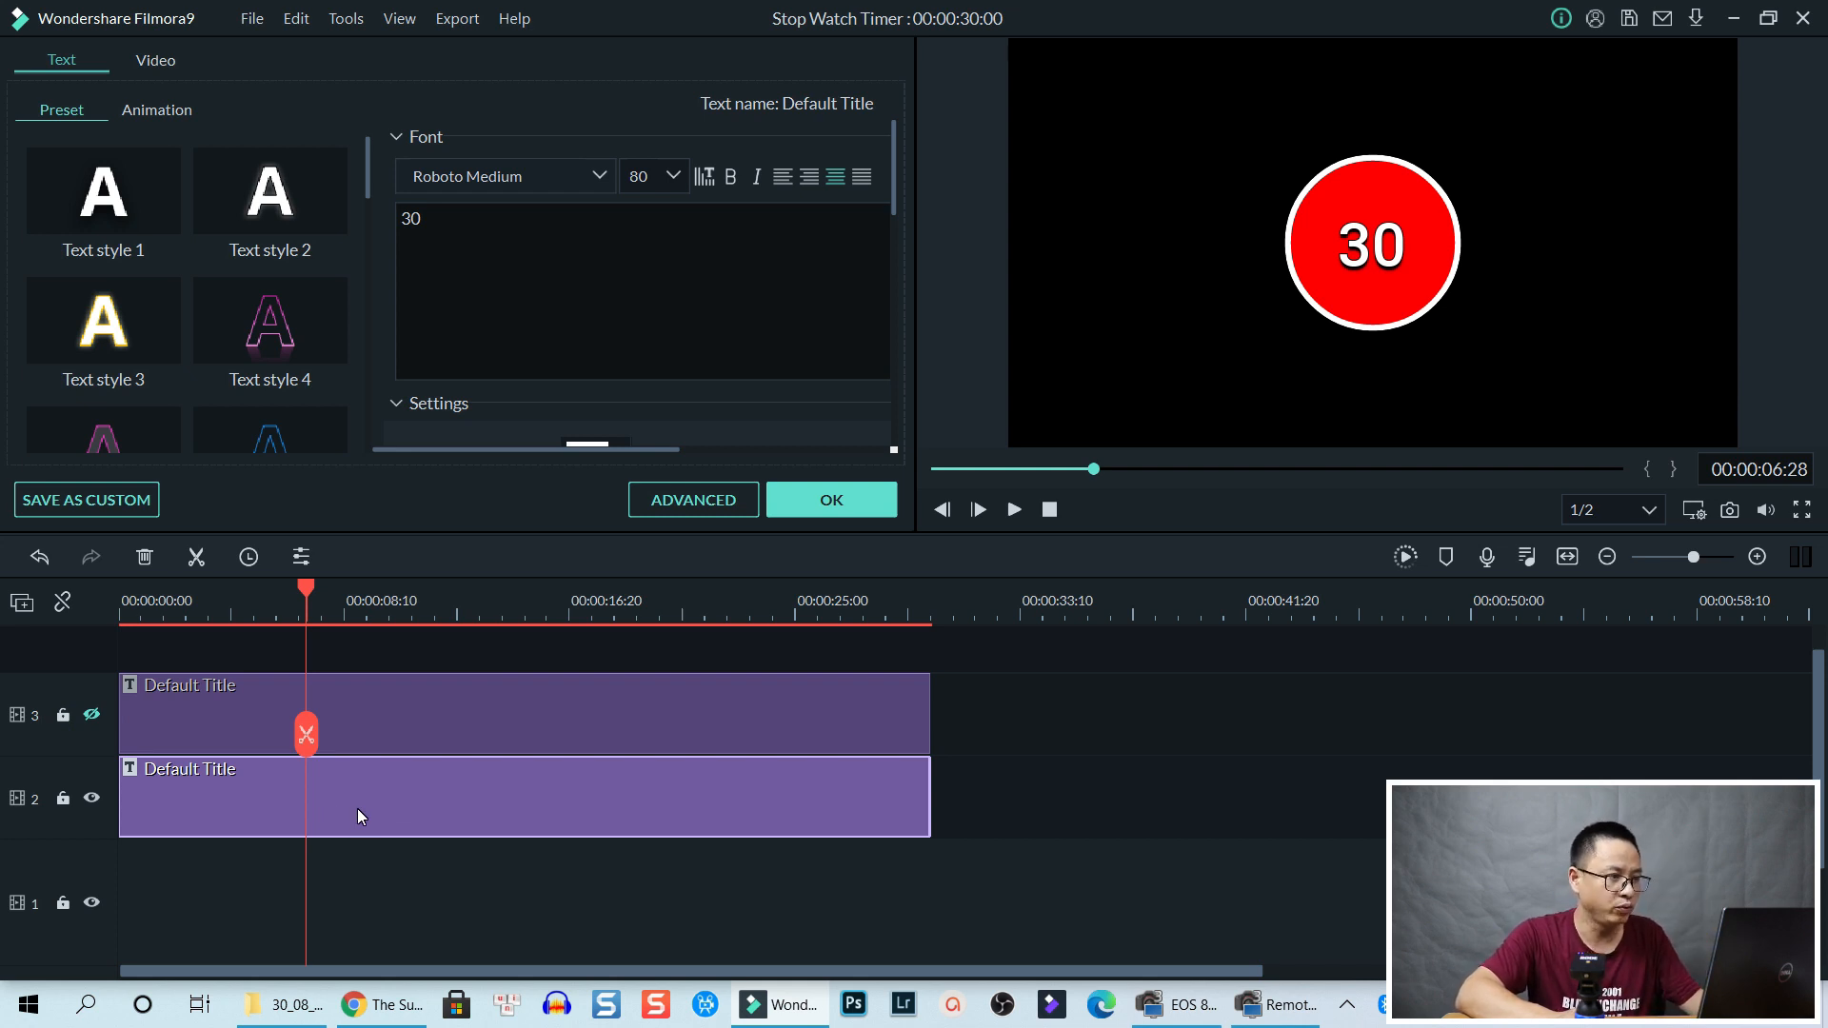
left_click_drag(483, 218, 411, 219)
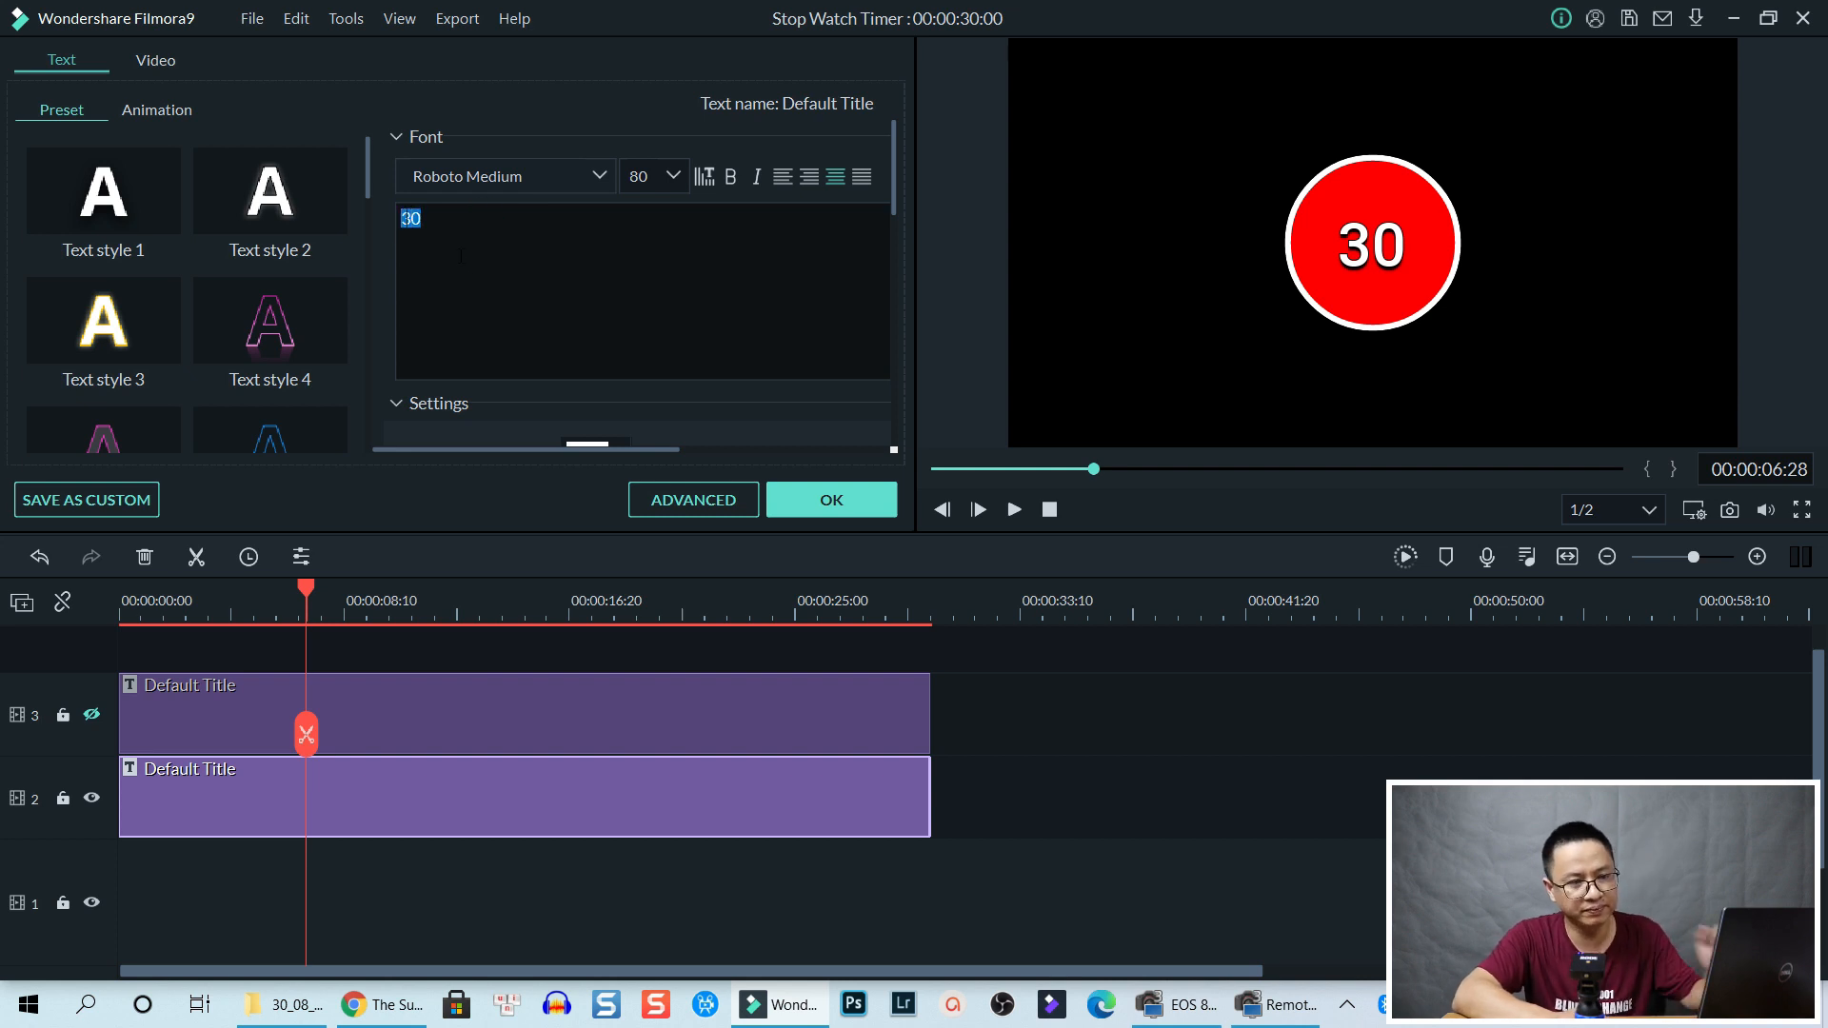
key("BackSpace")
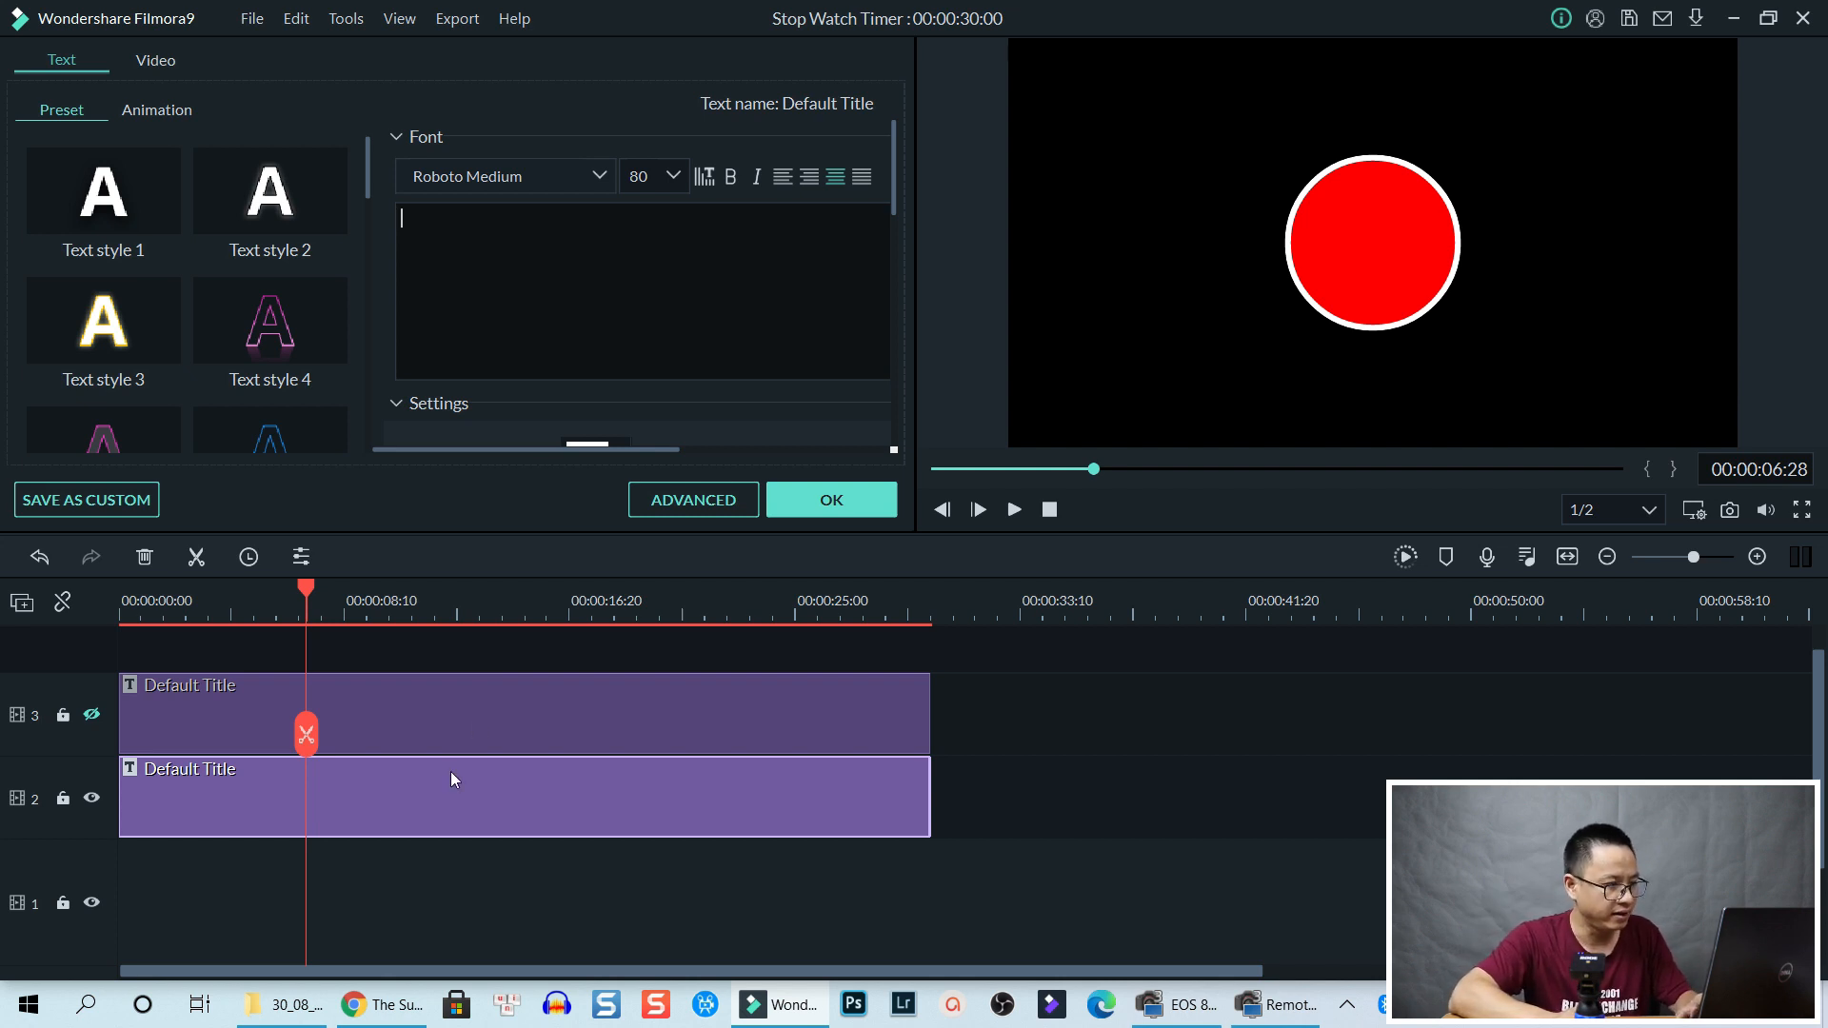
left_click(424, 889)
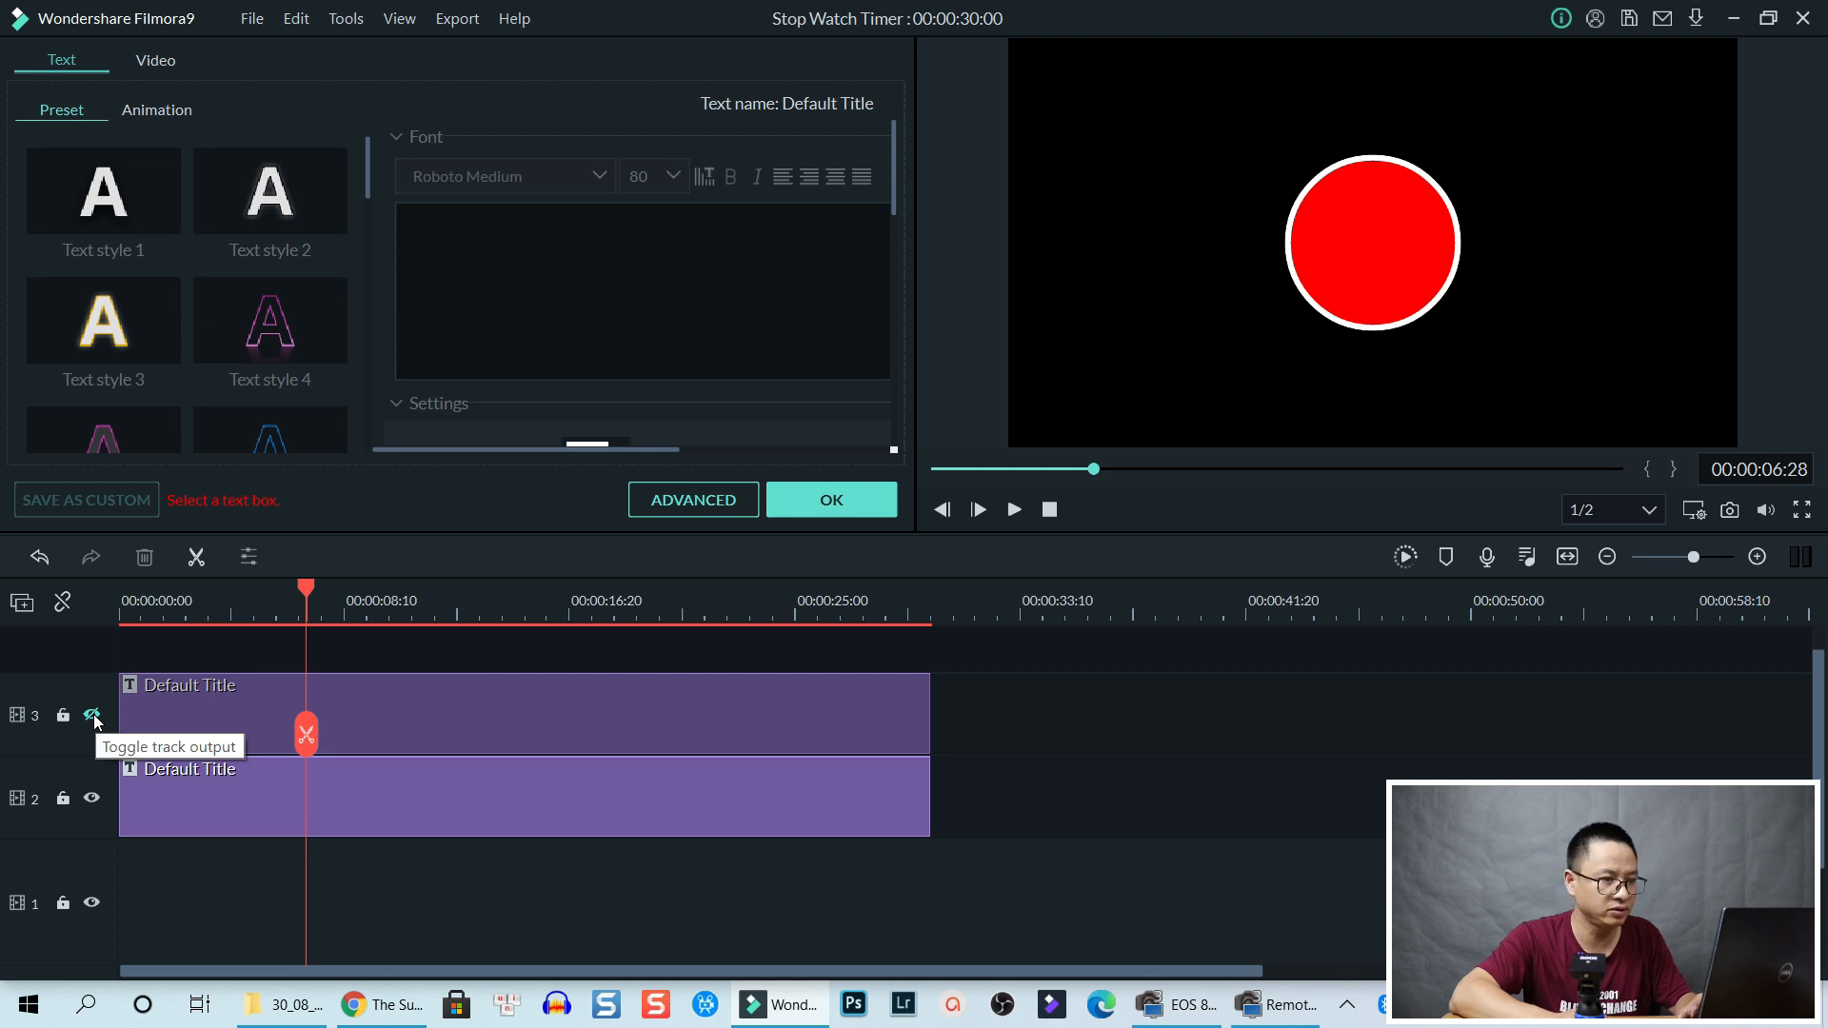
left_click(92, 715)
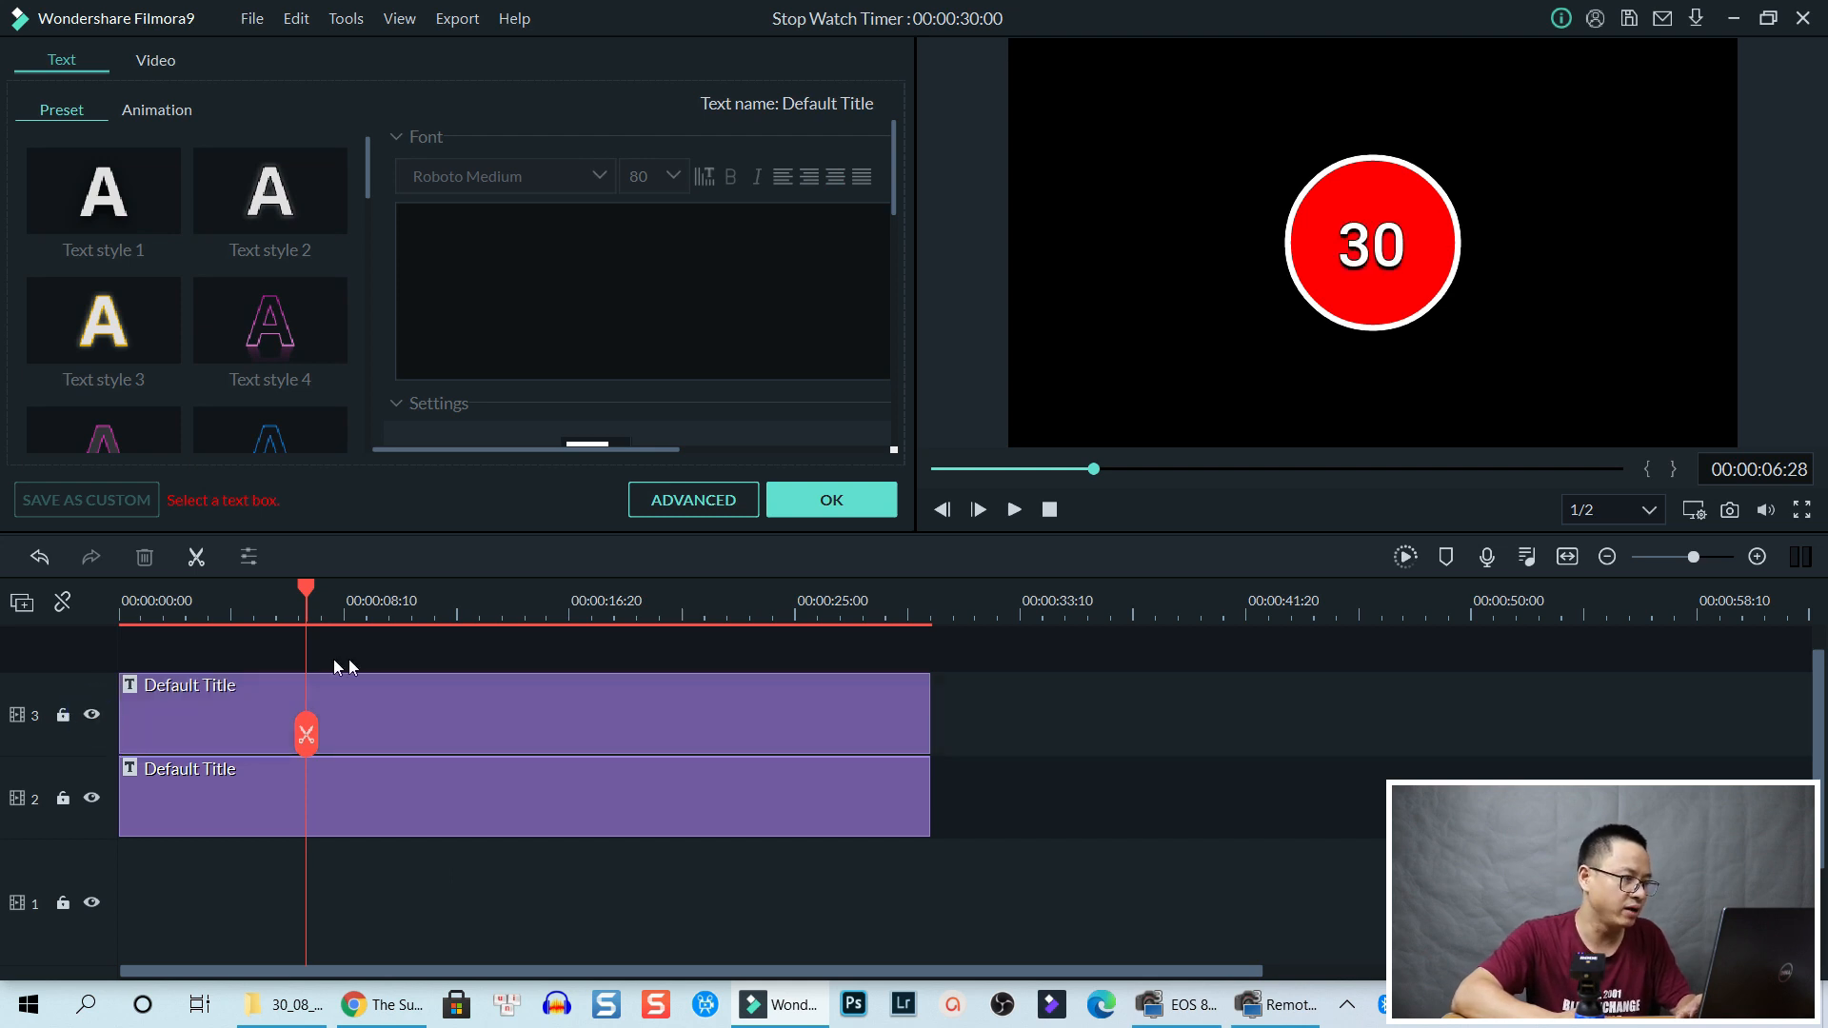
Preview the stacked titles from the start and trim the end of the track 3 clip to about 29 frames
left_click(122, 614)
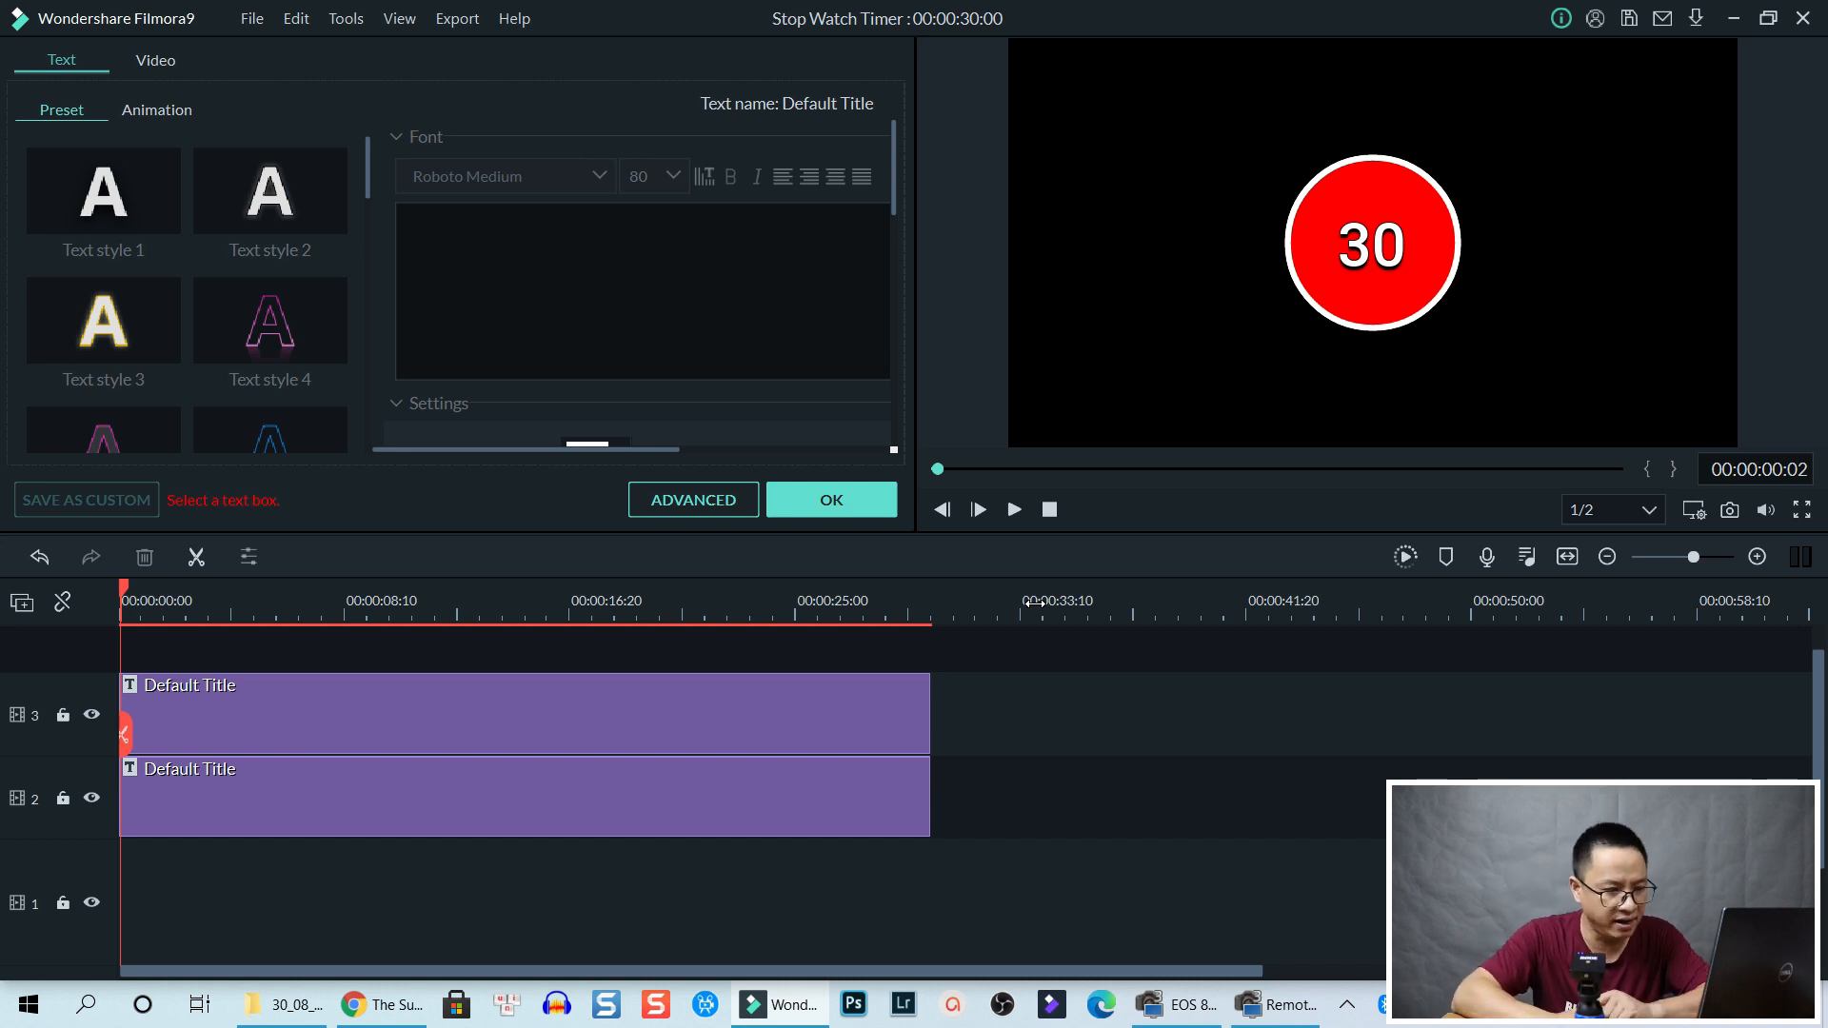
left_click(921, 704)
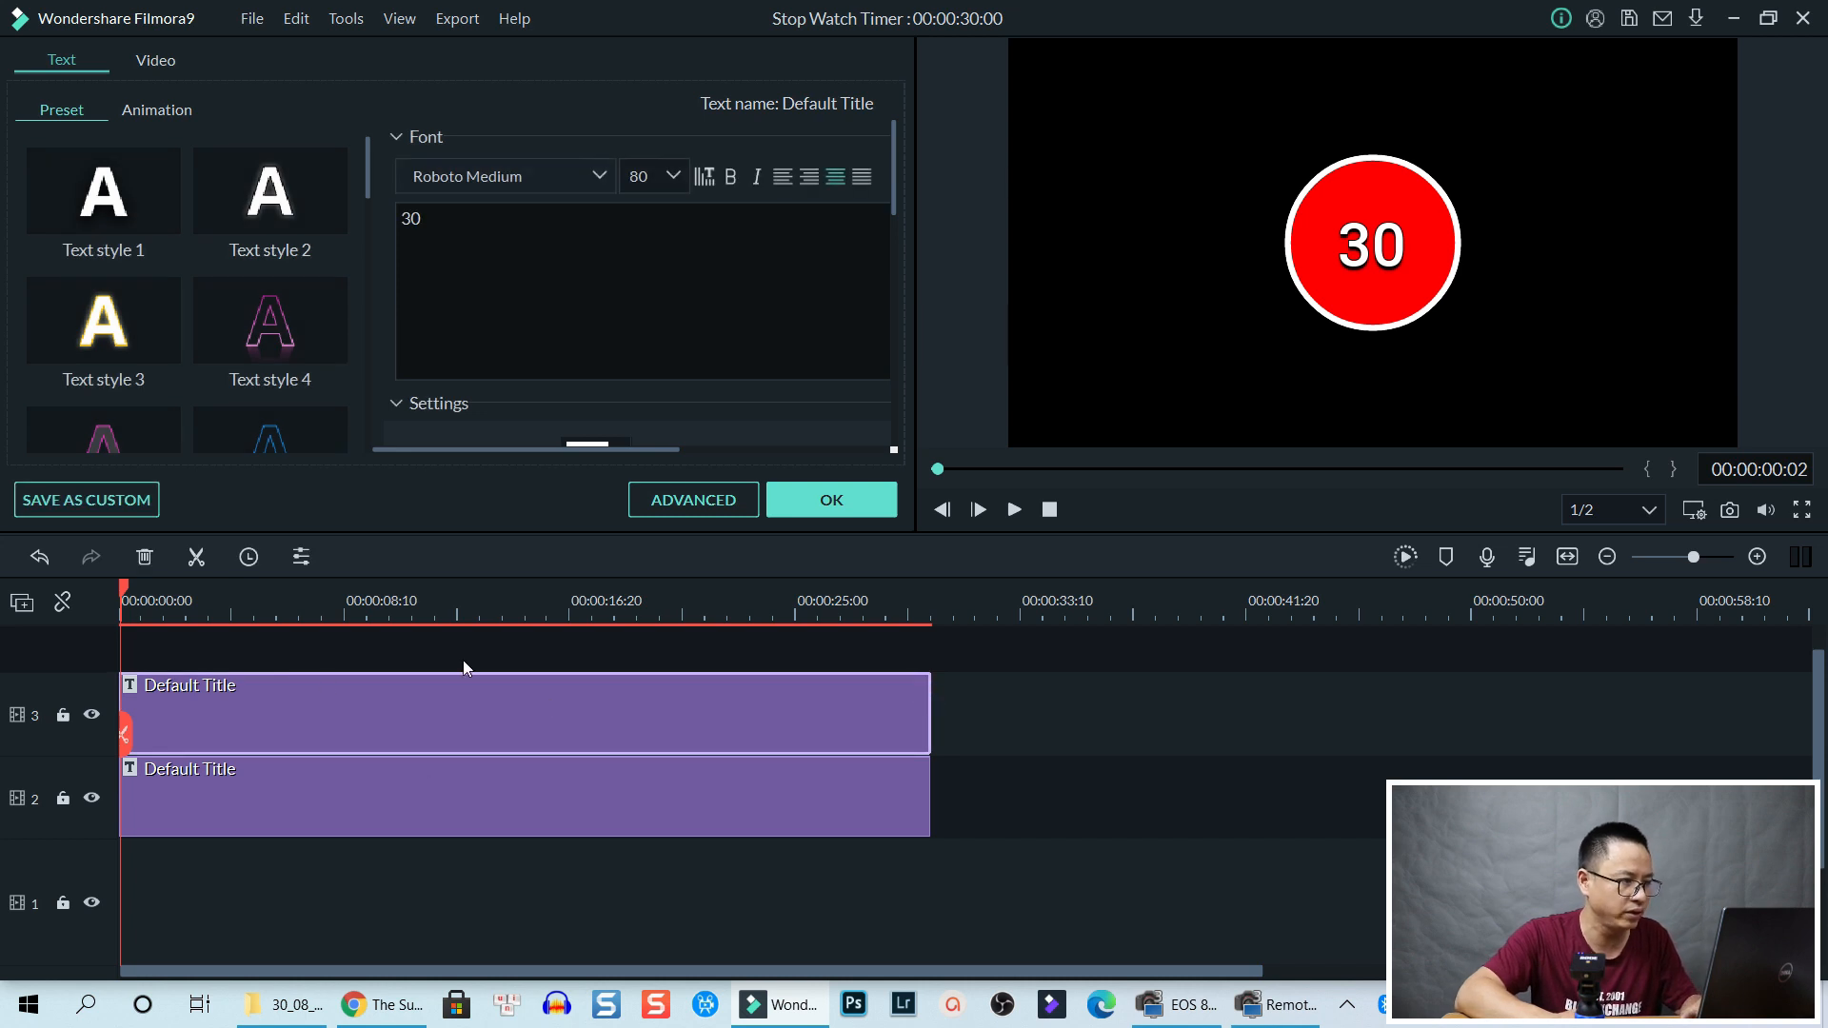
left_click(125, 596)
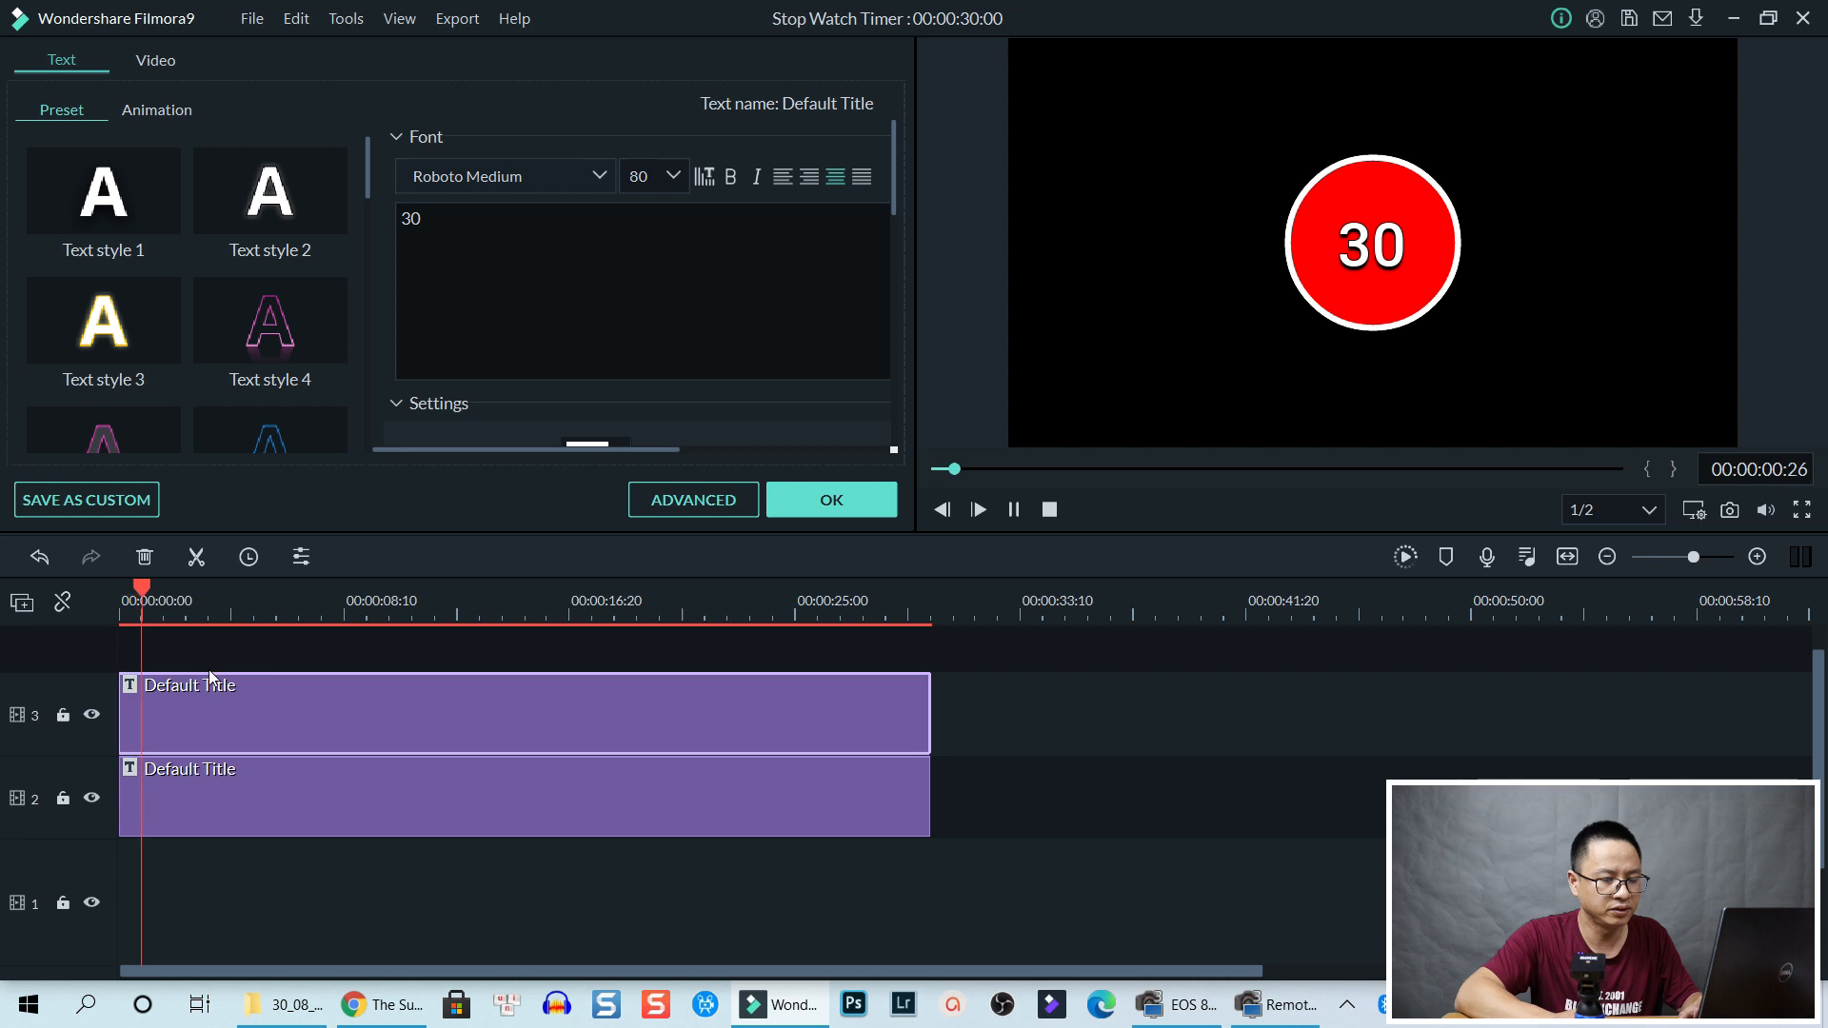
key("space")
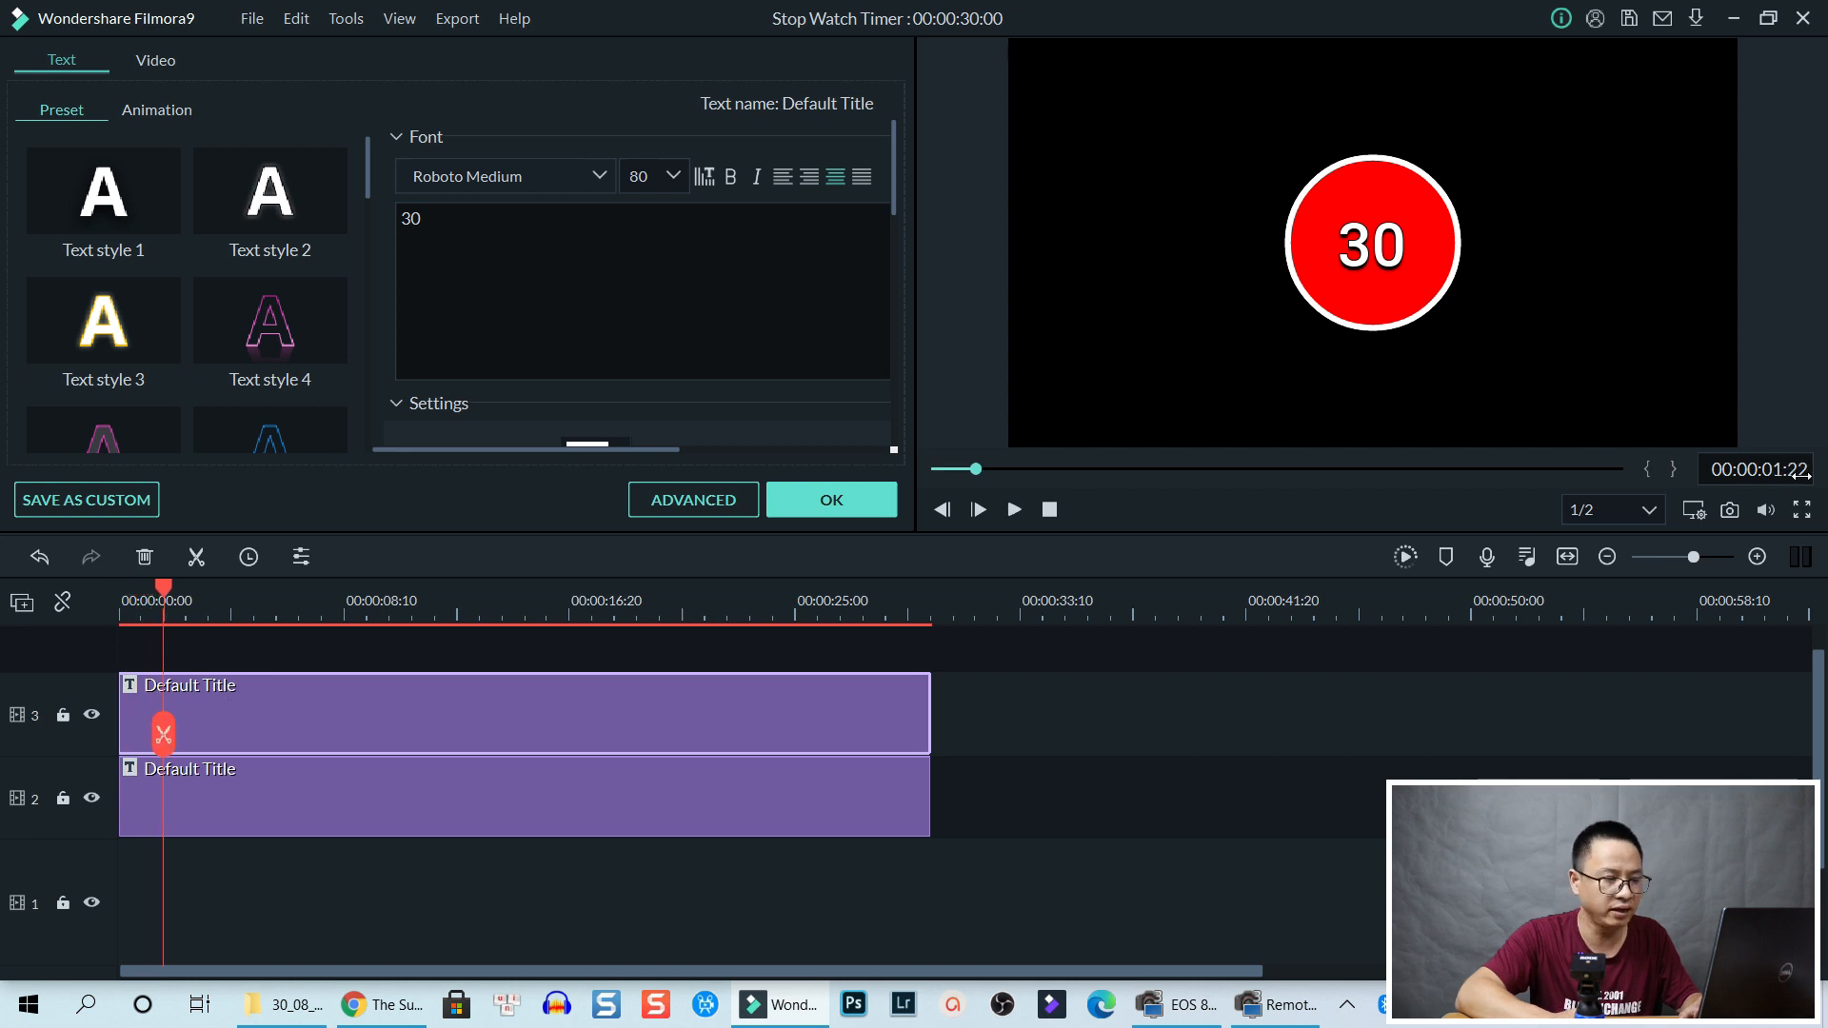
left_click(928, 709)
left_click_drag(928, 708, 133, 717)
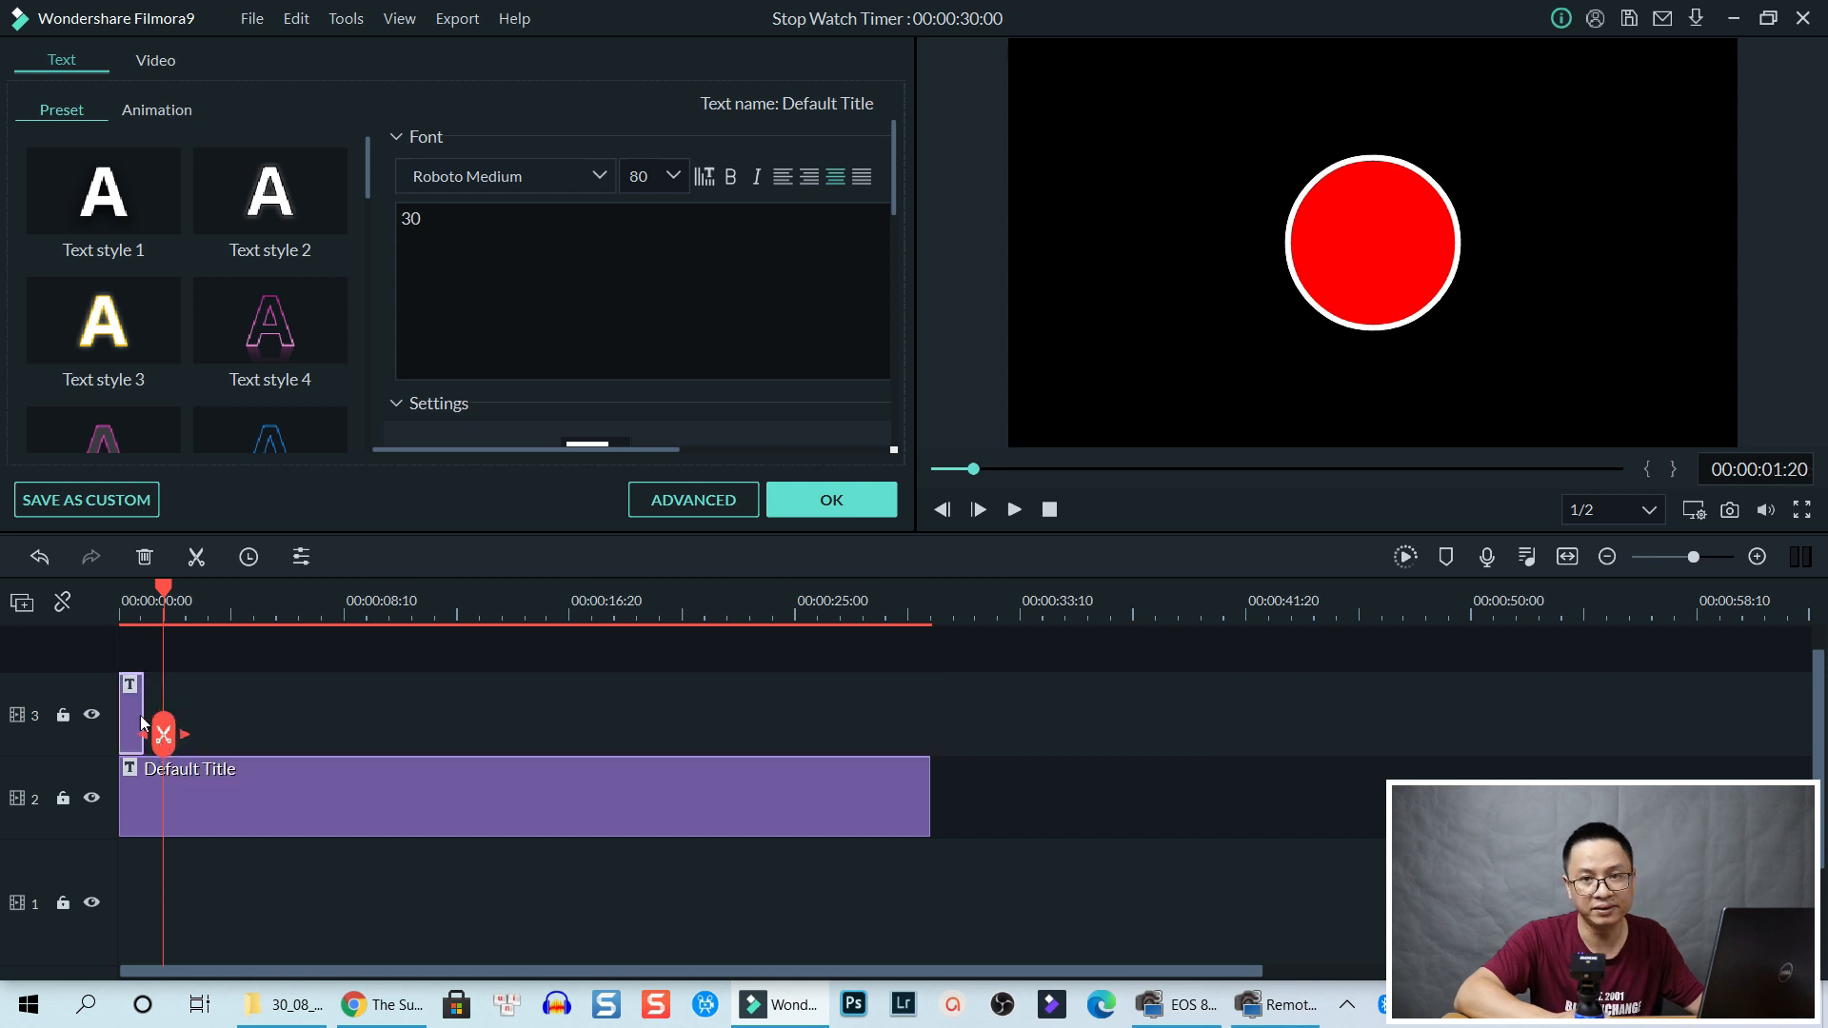
Set the track 3 title clip's duration to 00:00:01:00 and play it back from the timeline start
right_click(134, 718)
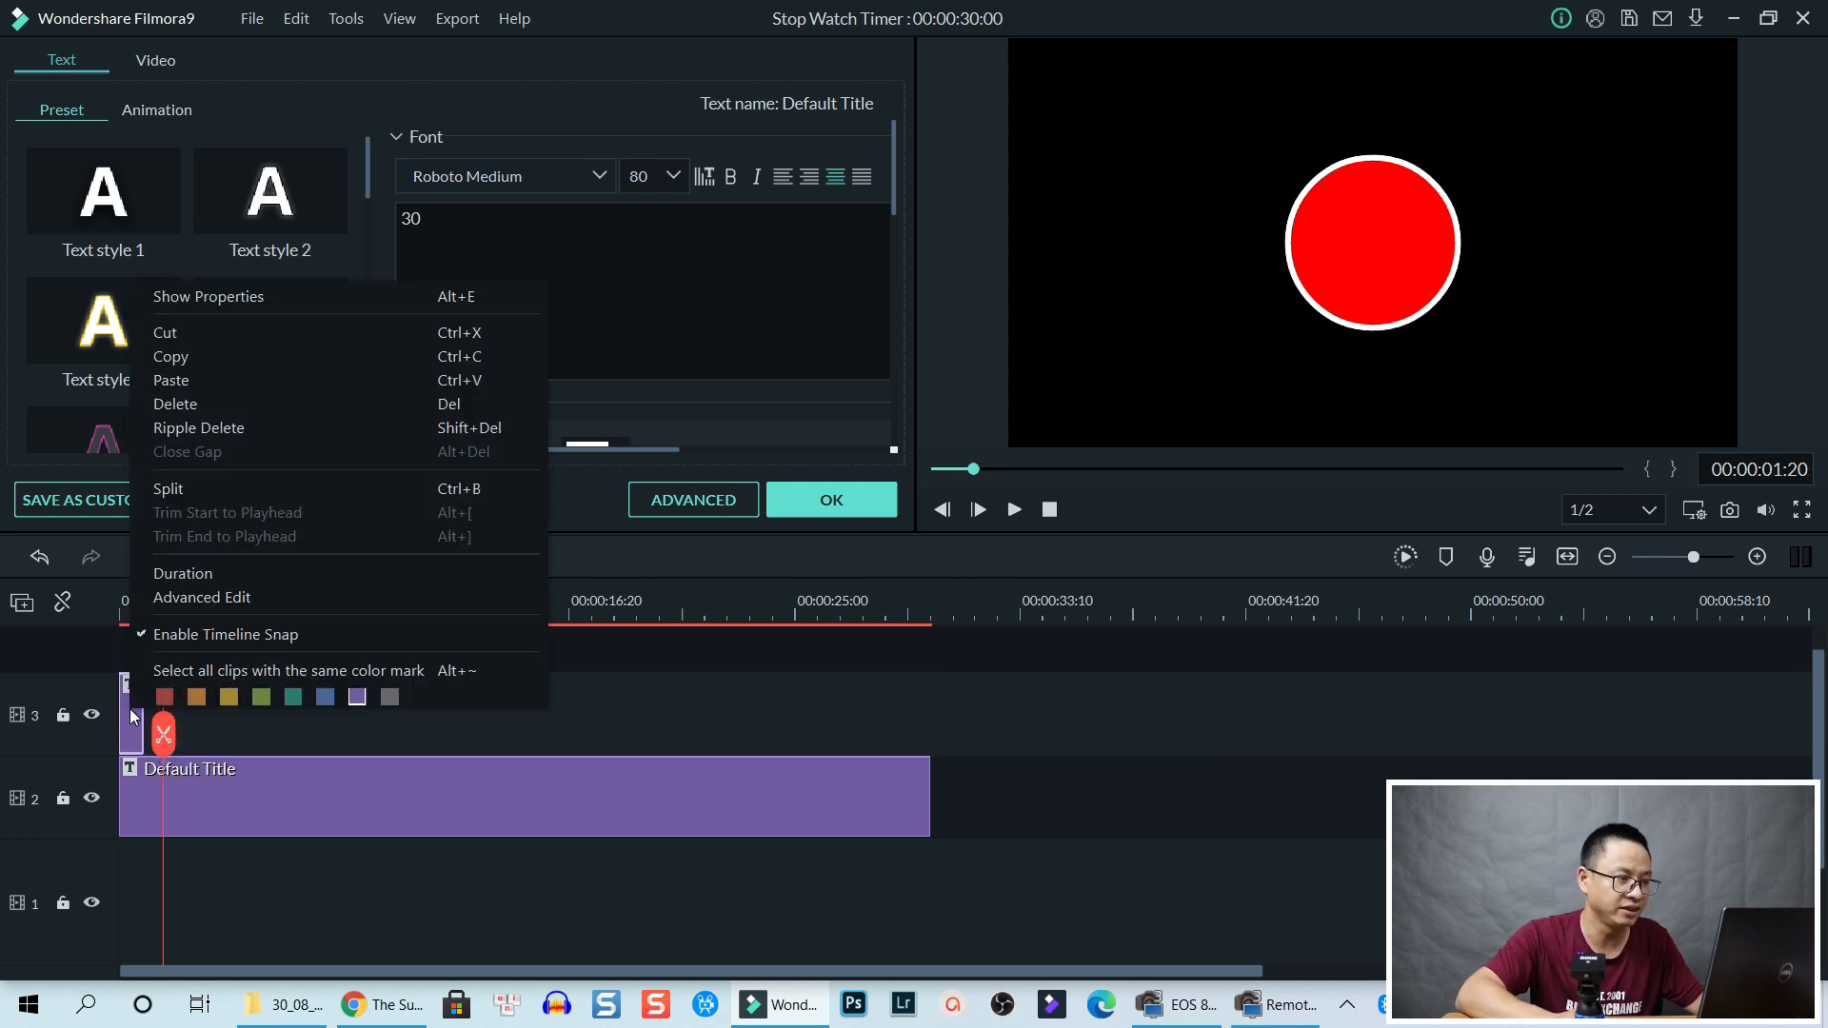
left_click(180, 575)
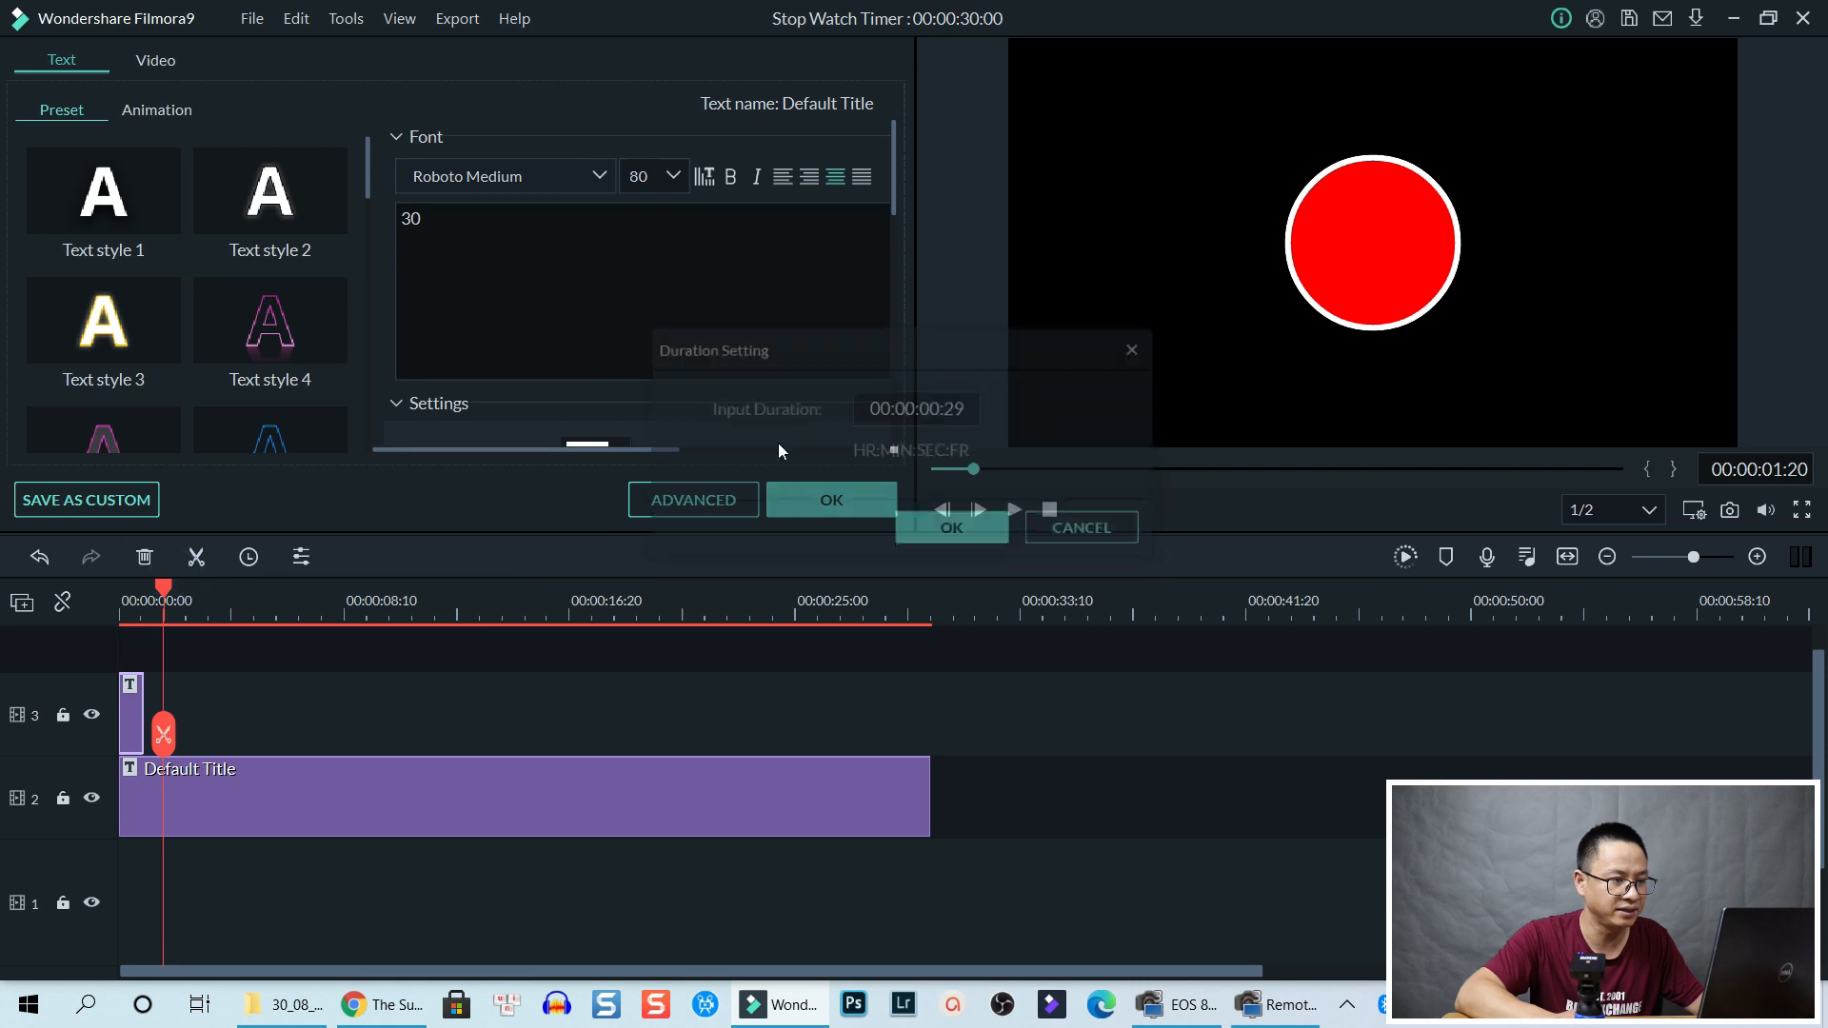
left_click(931, 408)
left_click(929, 407)
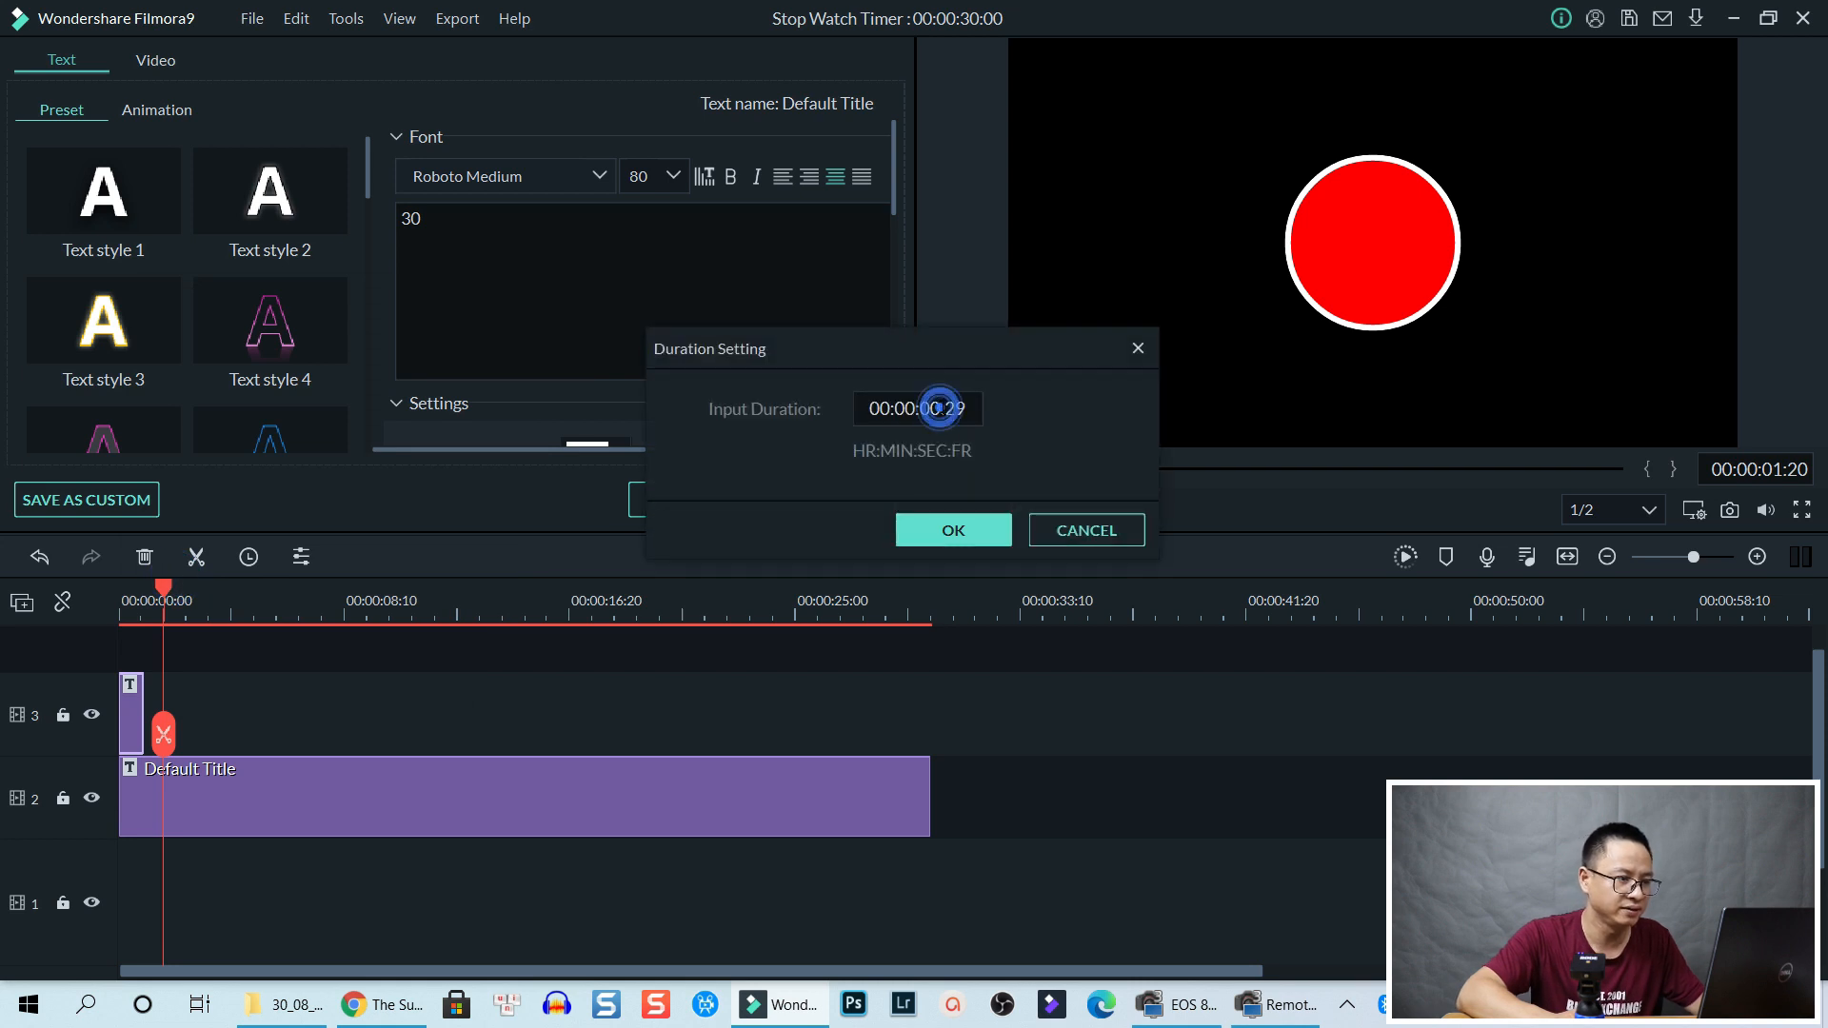
type("1")
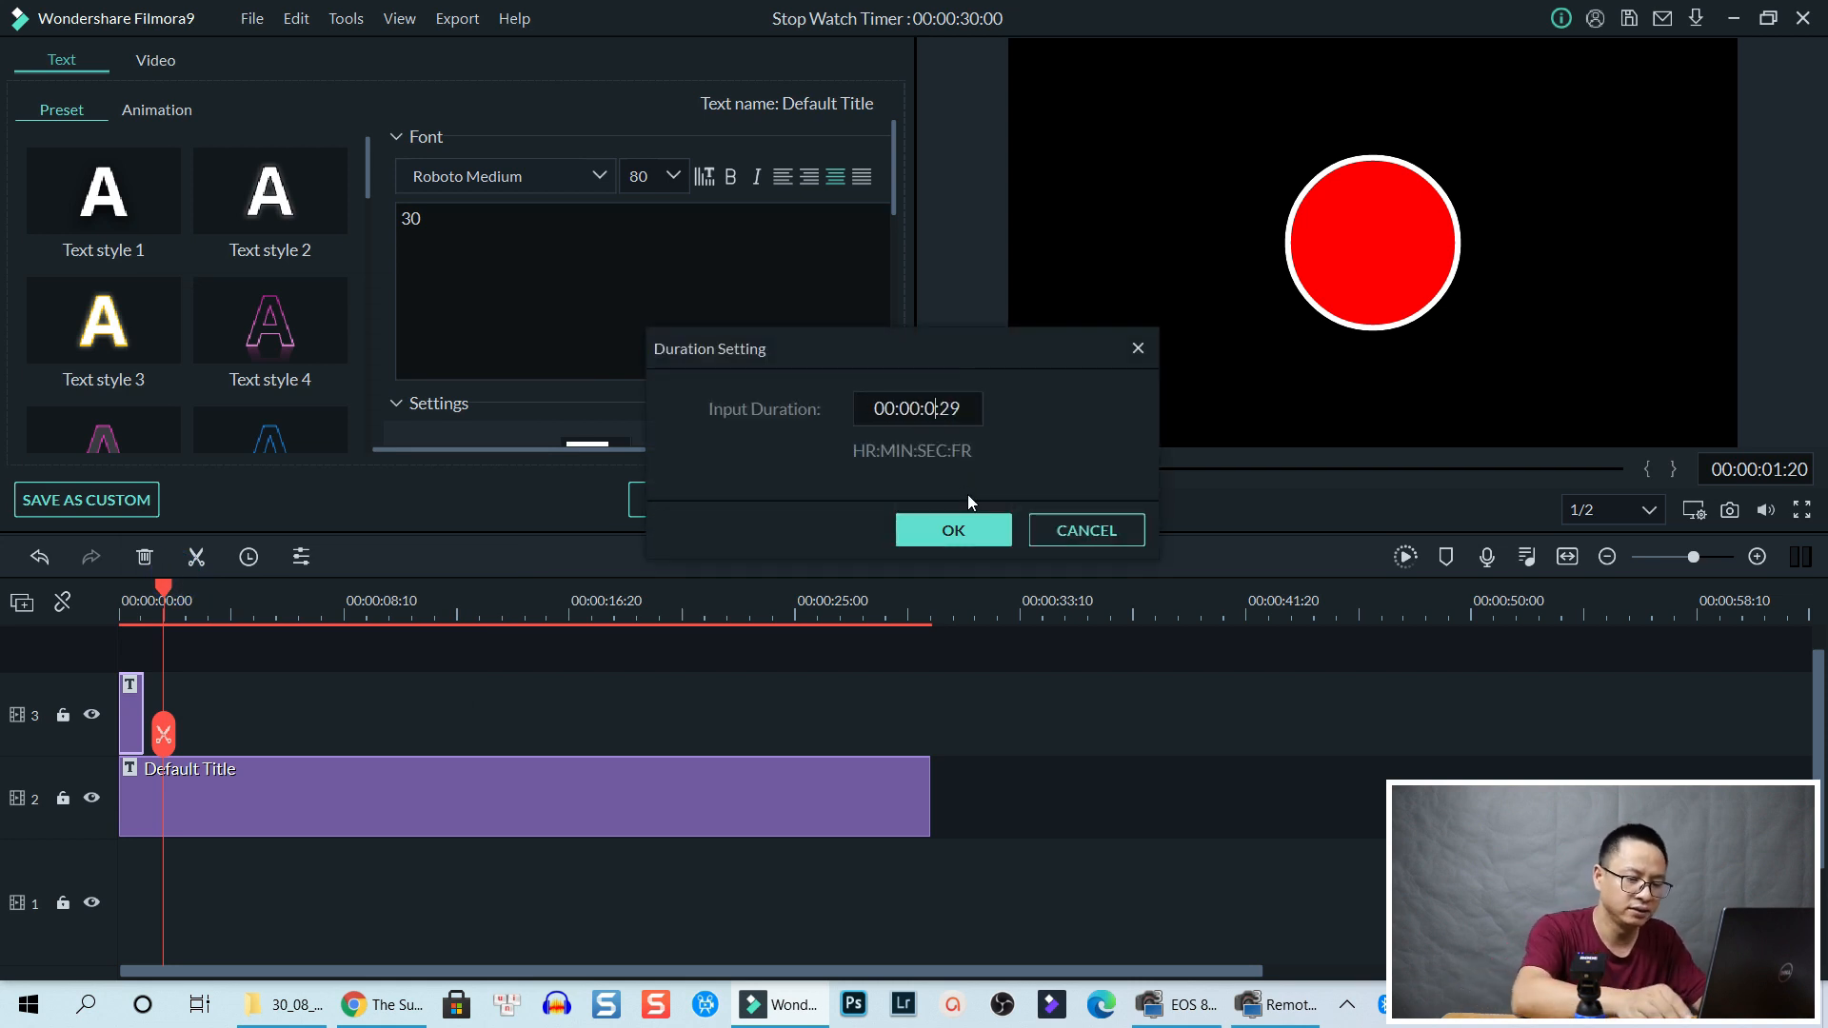
key("Right")
key("Right")
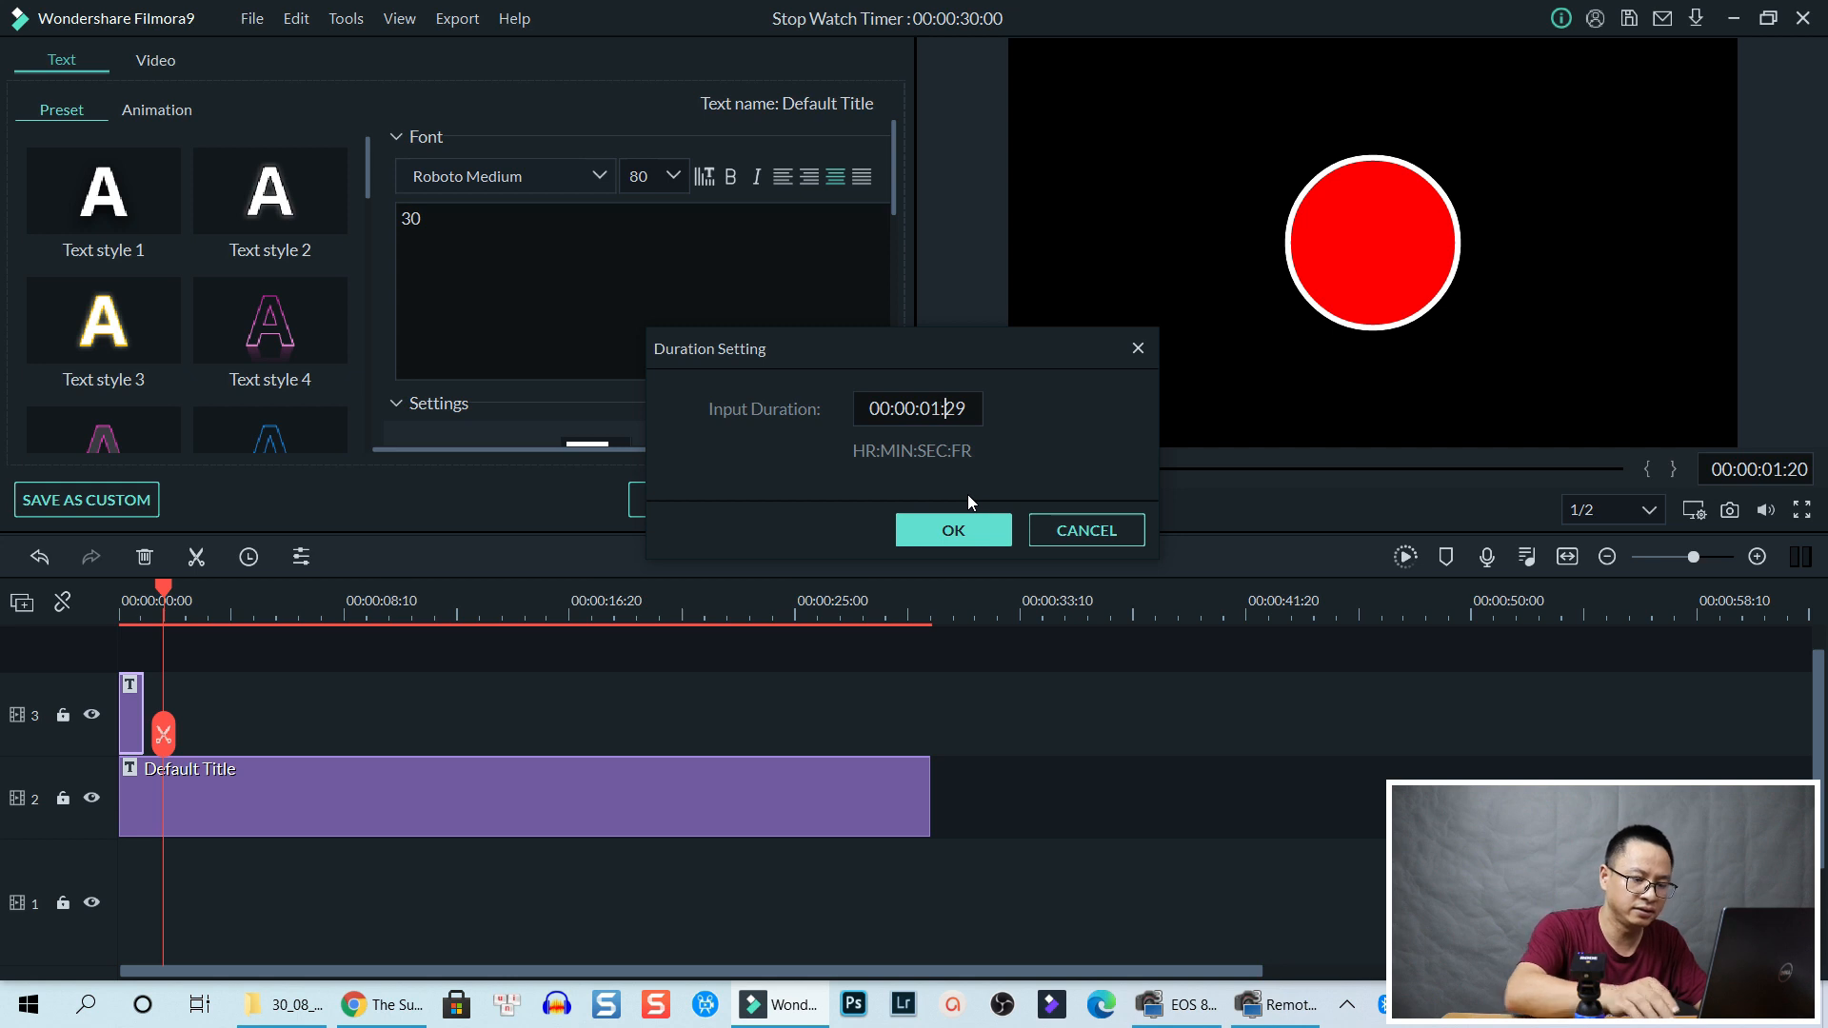
key("BackSpace")
key("BackSpace")
type("00")
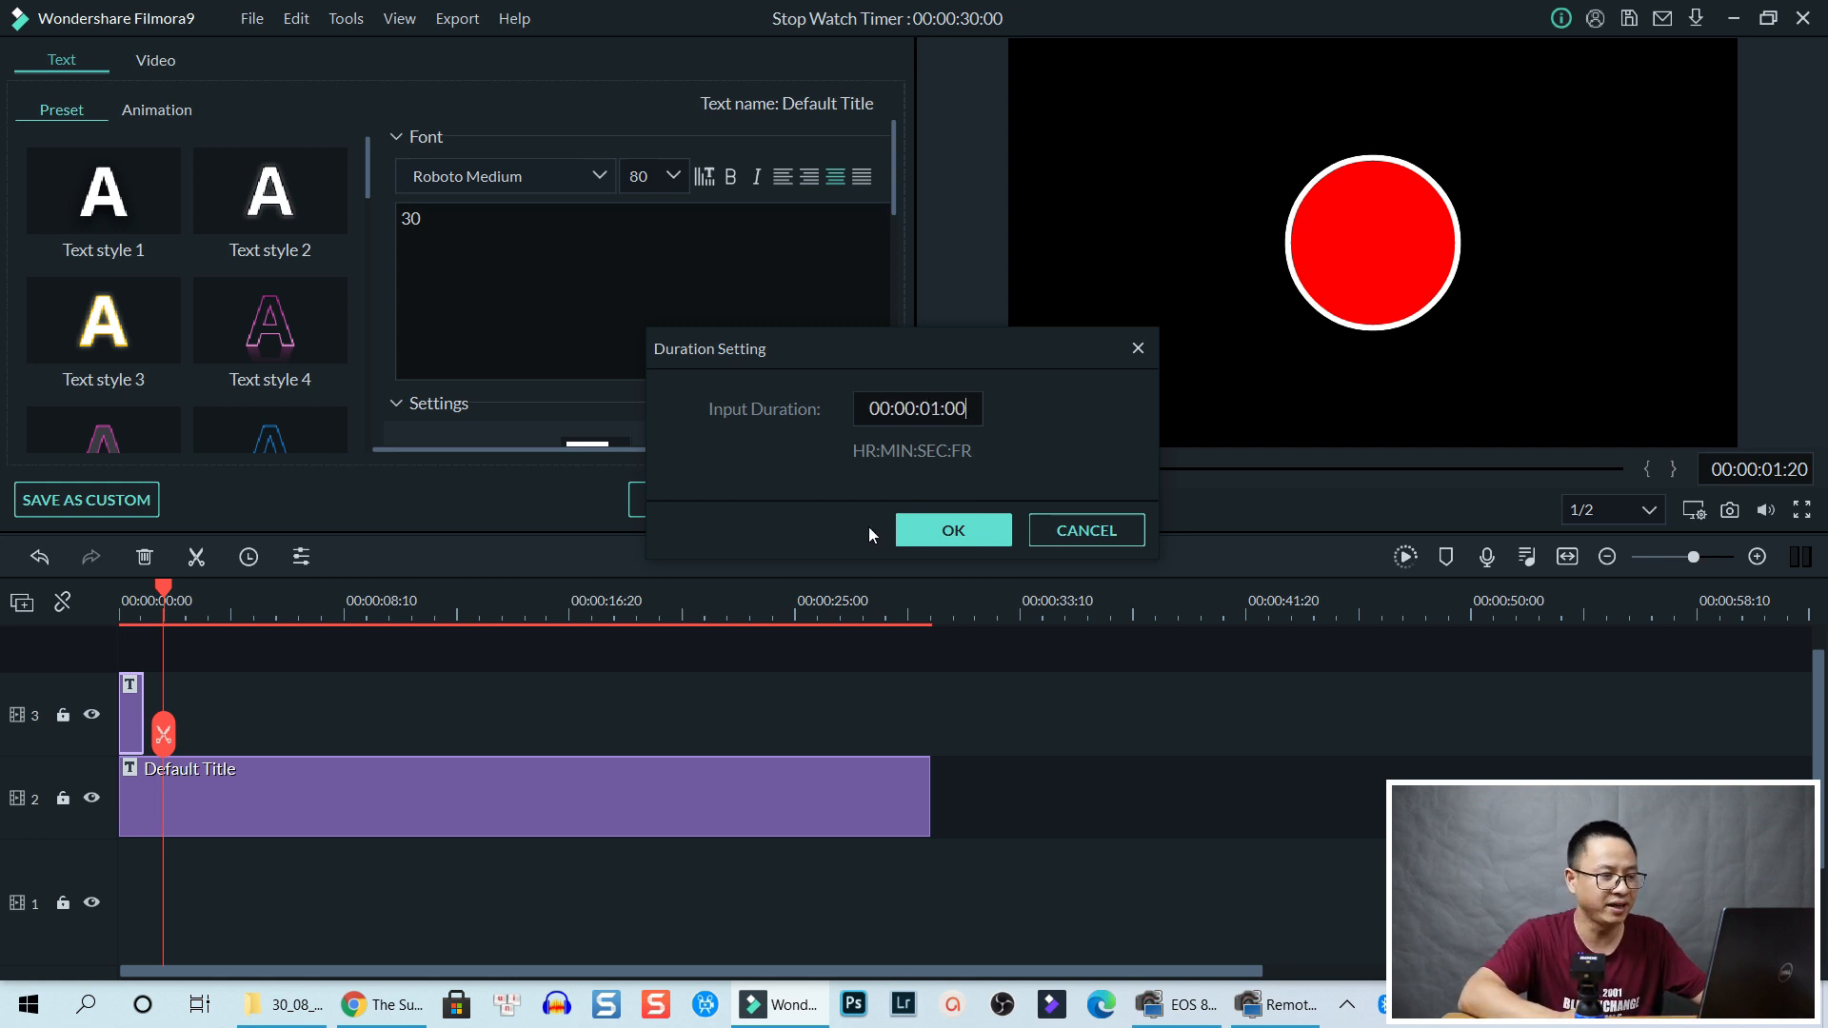
left_click(948, 535)
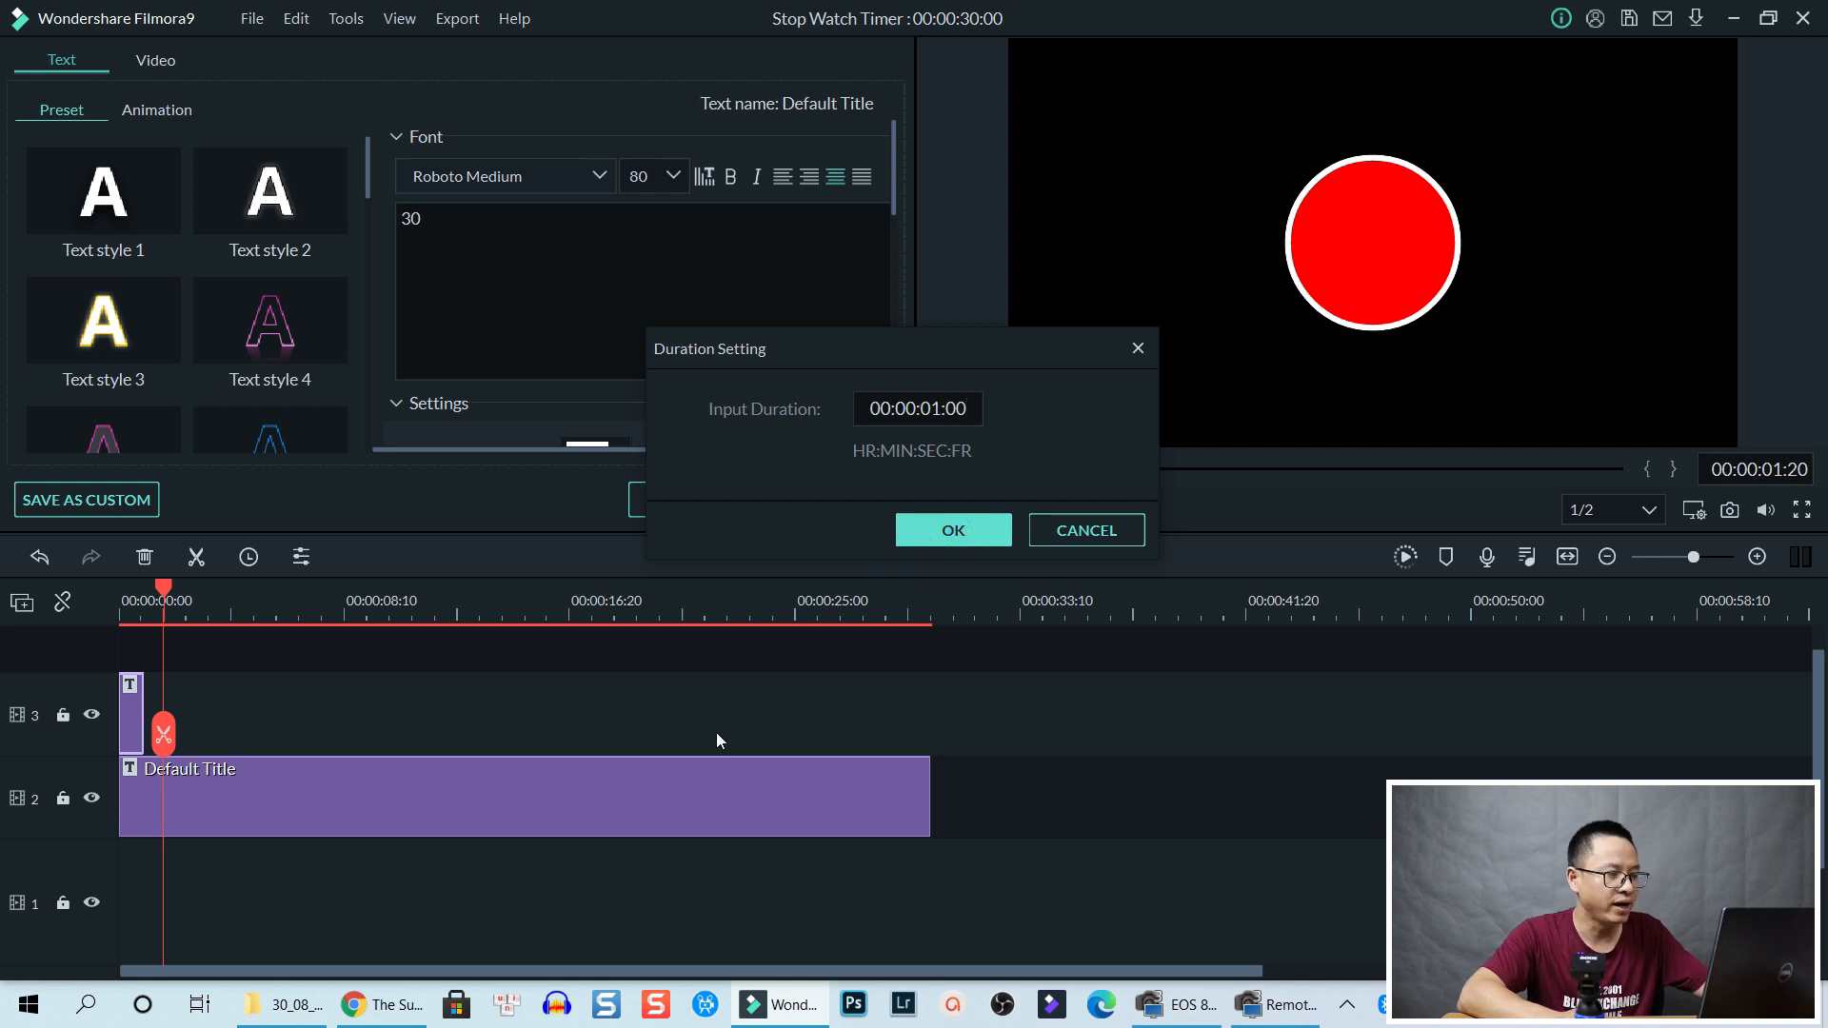
left_click(119, 610)
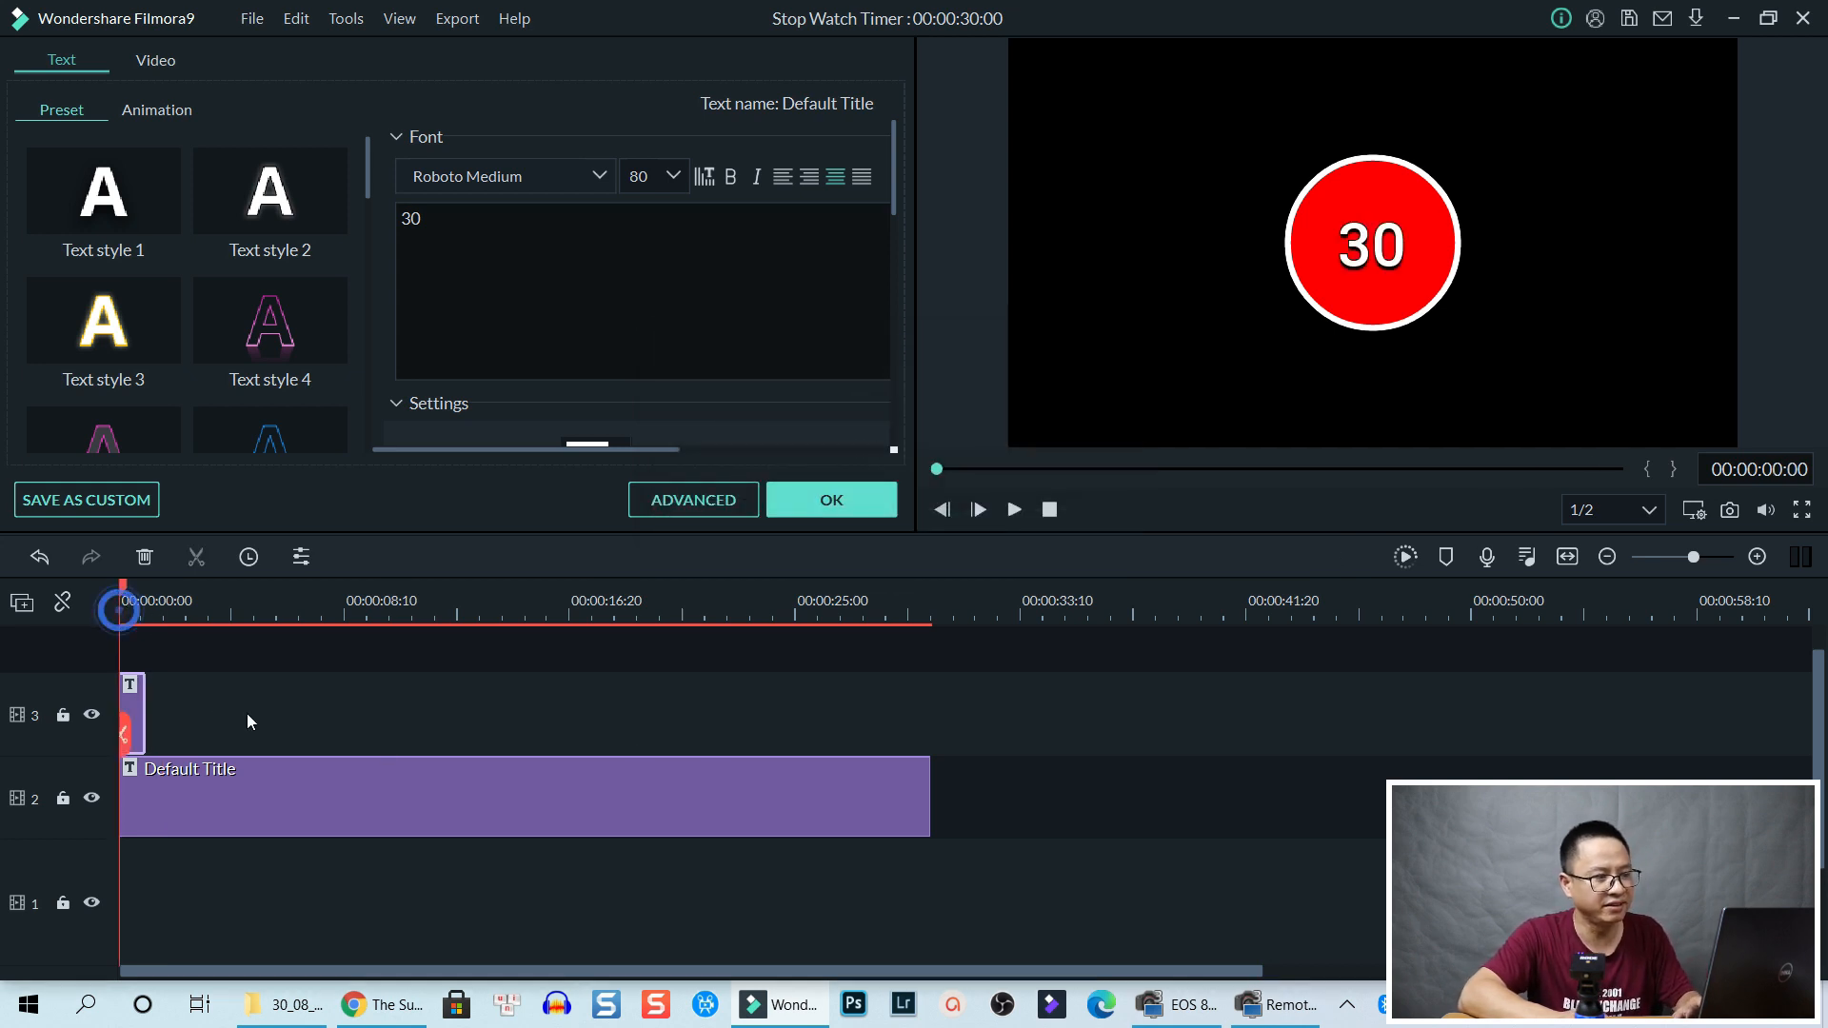
key("space")
key("space")
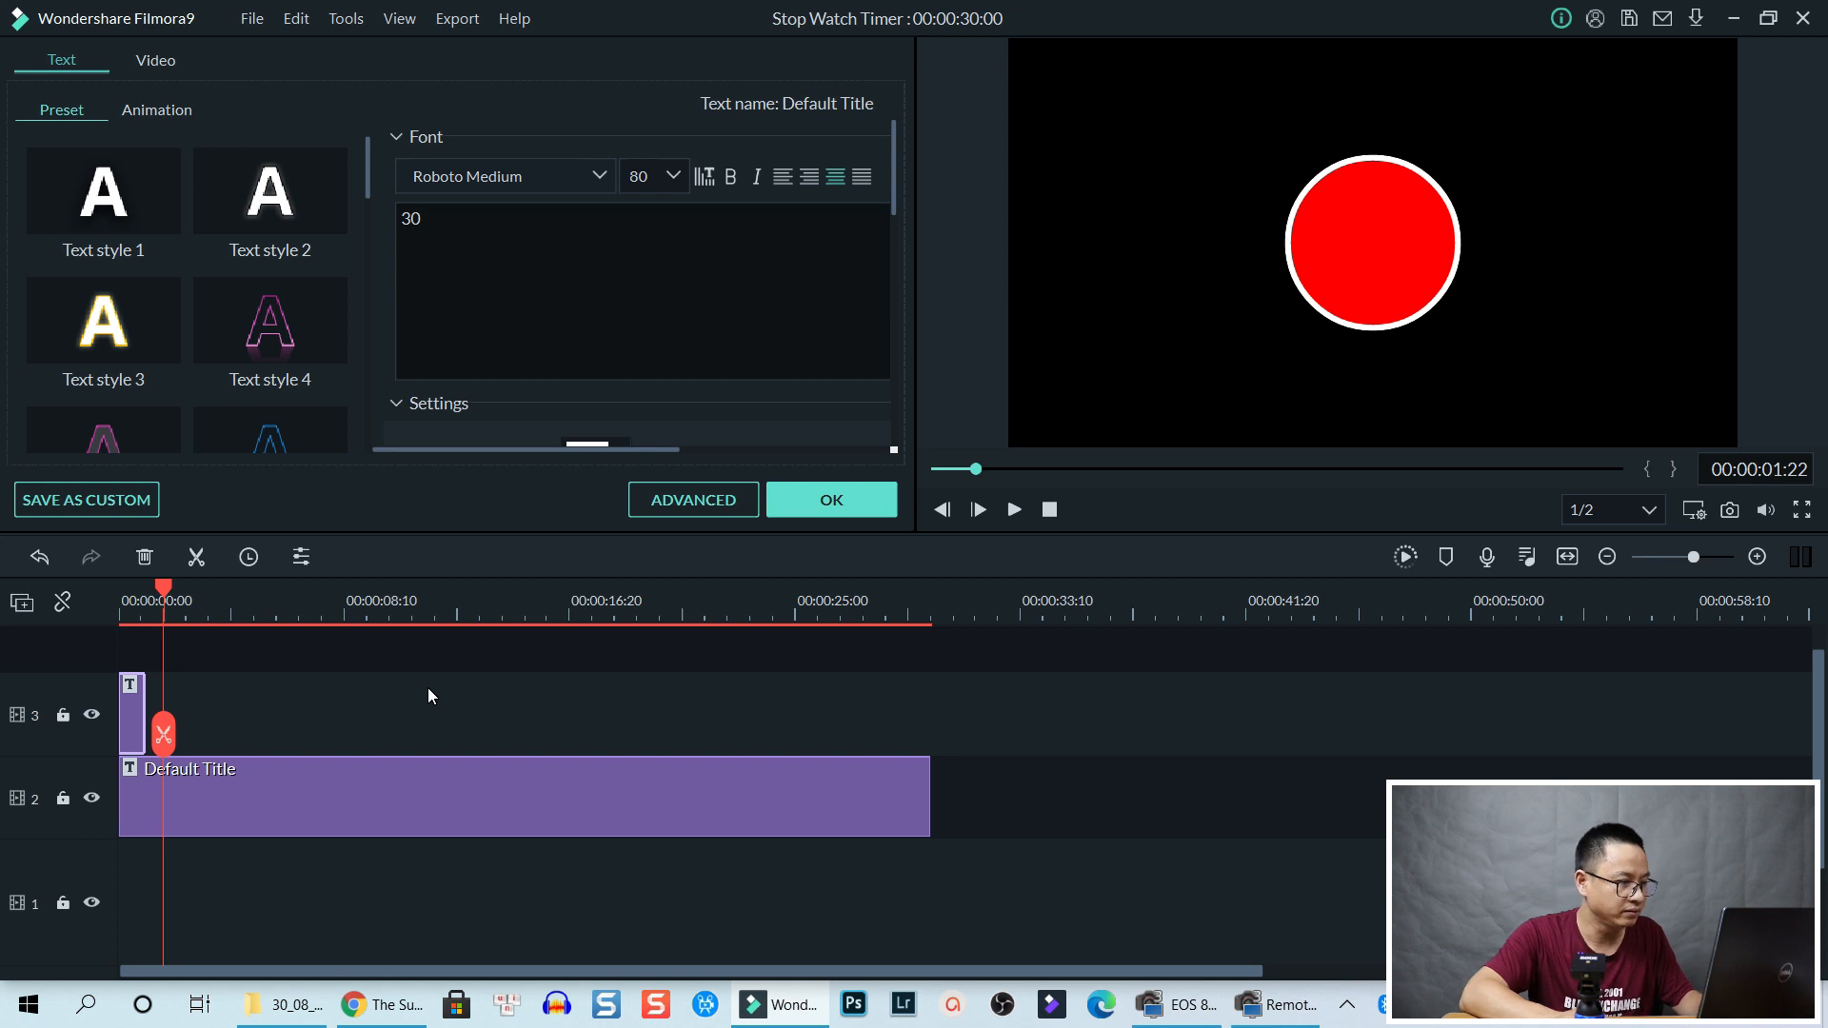
Paste copies of the one-second title end to end on track 3, from 00:00:01:00 up to 00:00:19:00
left_click(138, 609)
scroll(162, 604, "up", 5)
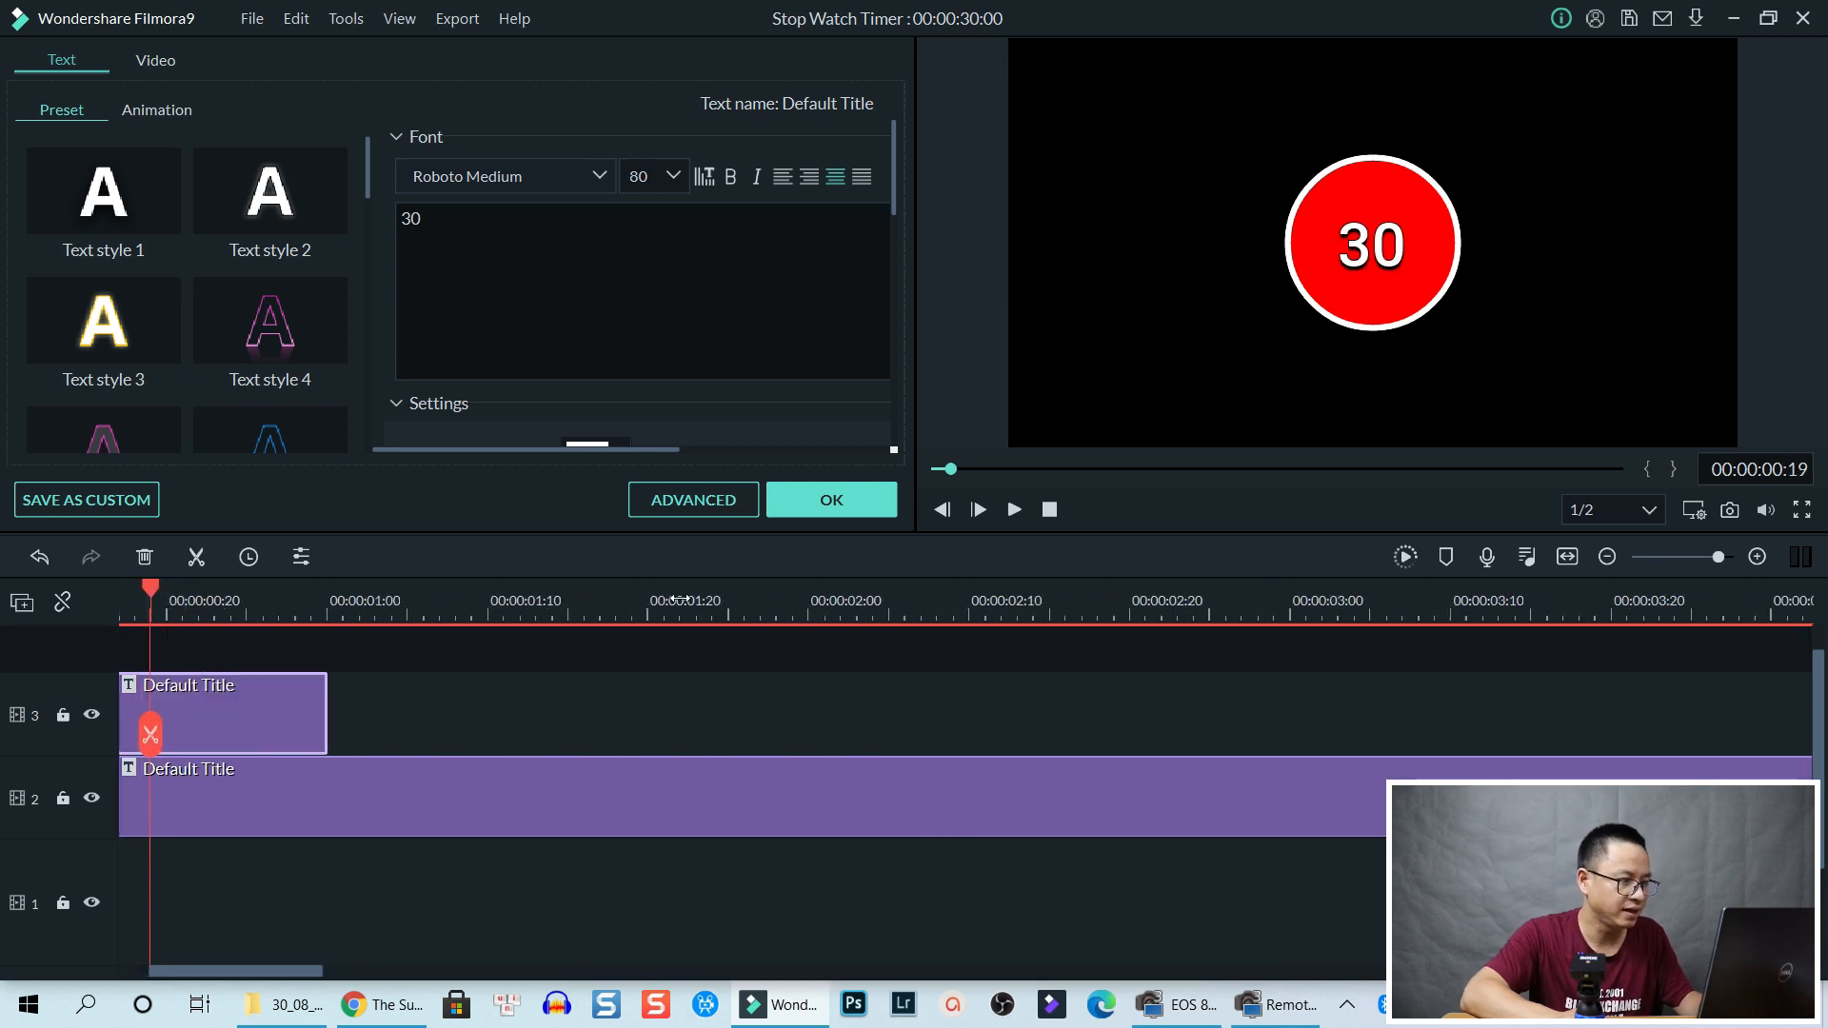
left_click(357, 614)
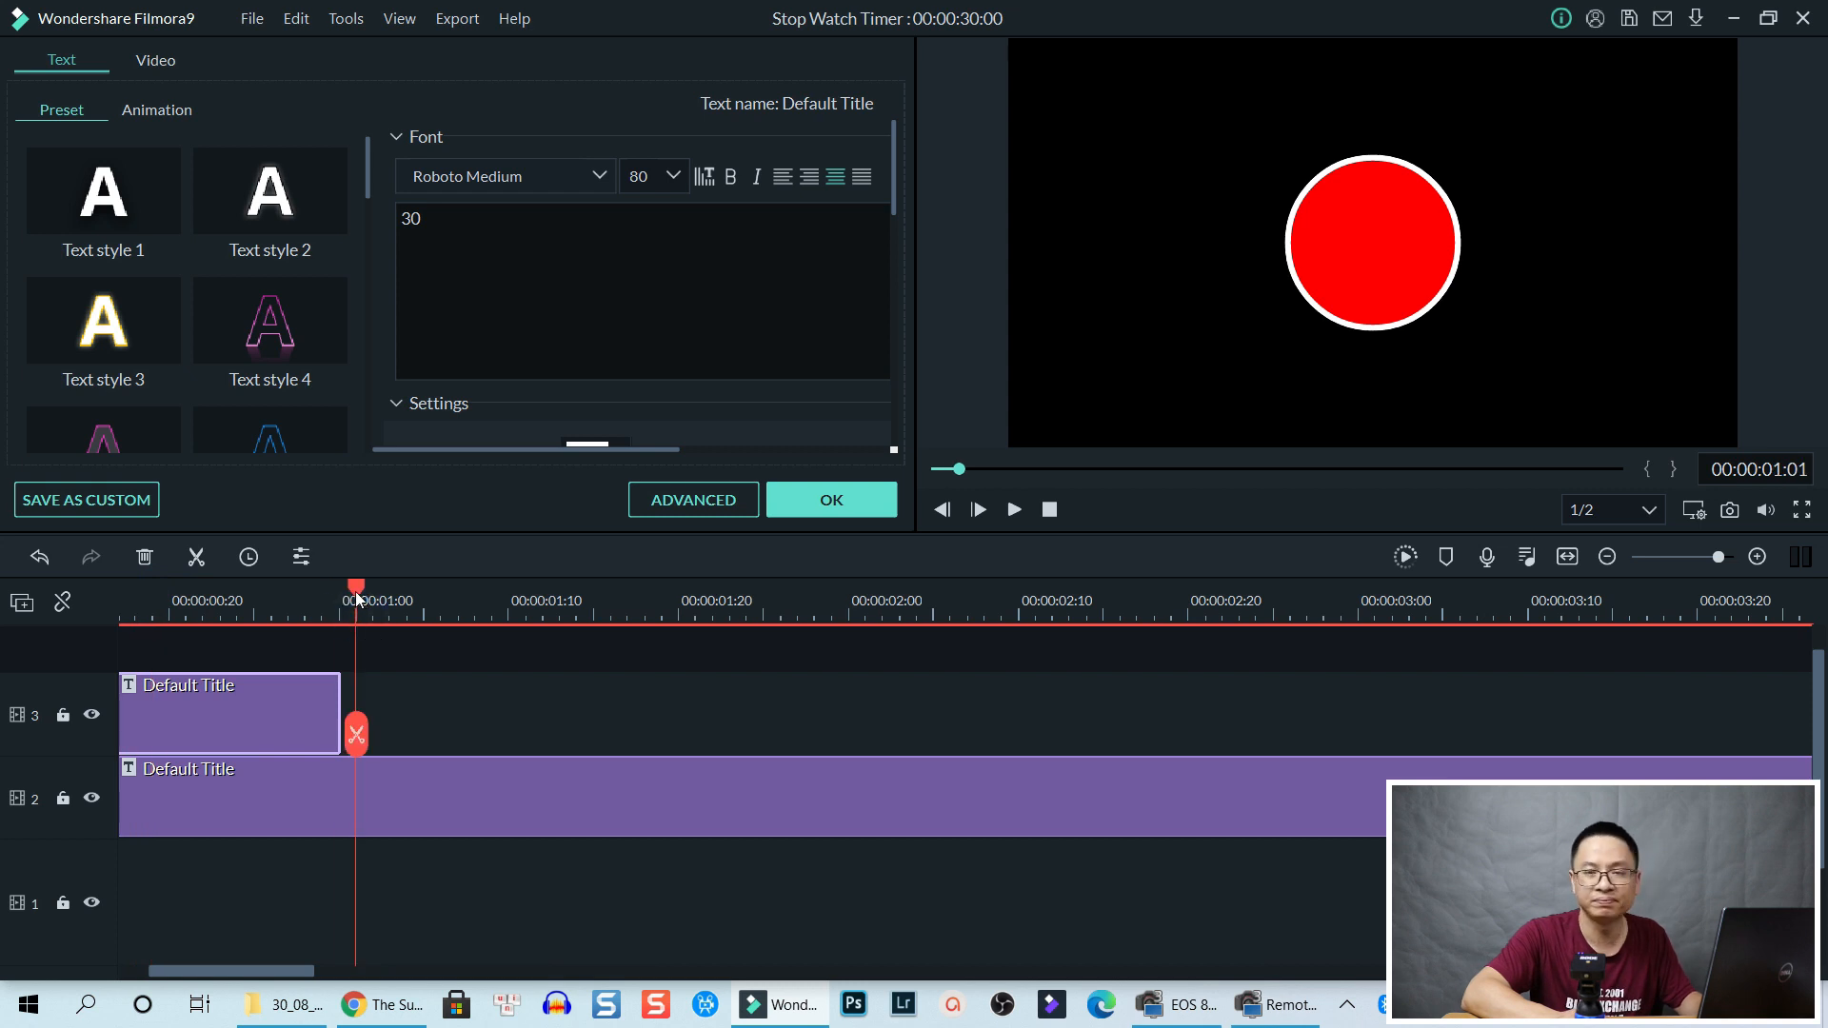
left_click_drag(358, 597, 350, 597)
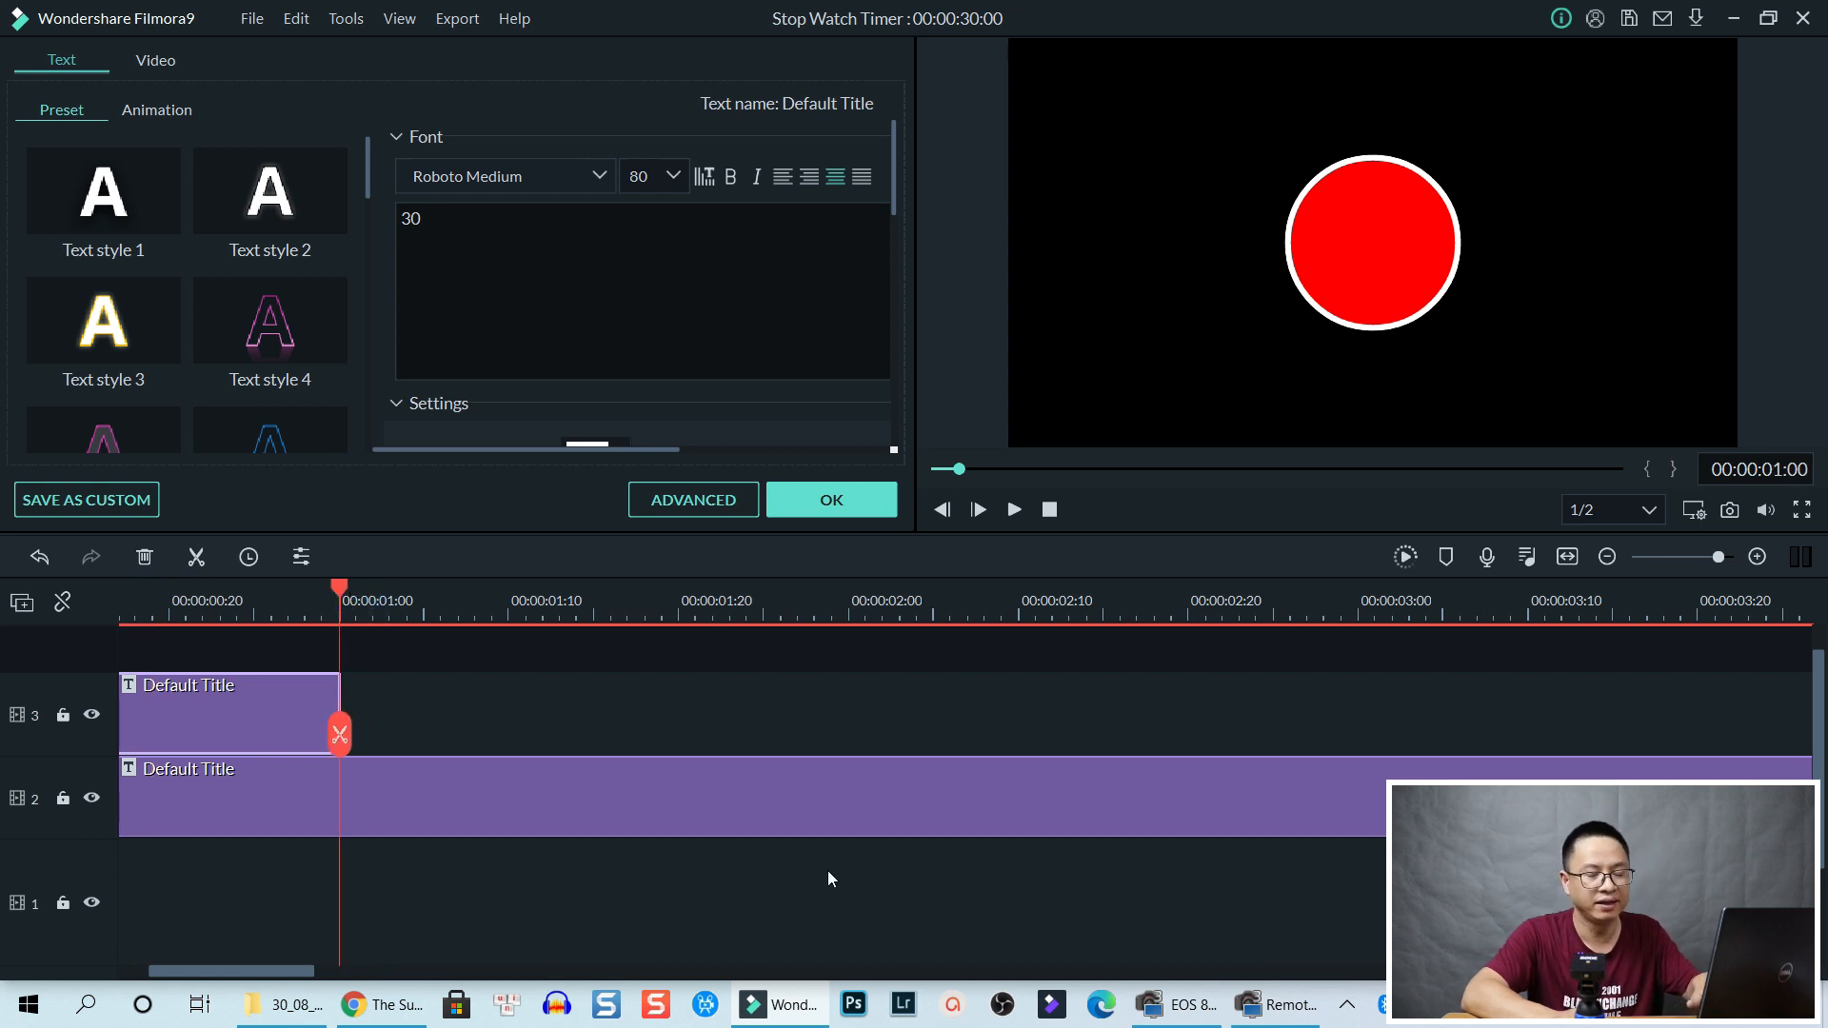
key("ctrl+v")
key("ctrl+v")
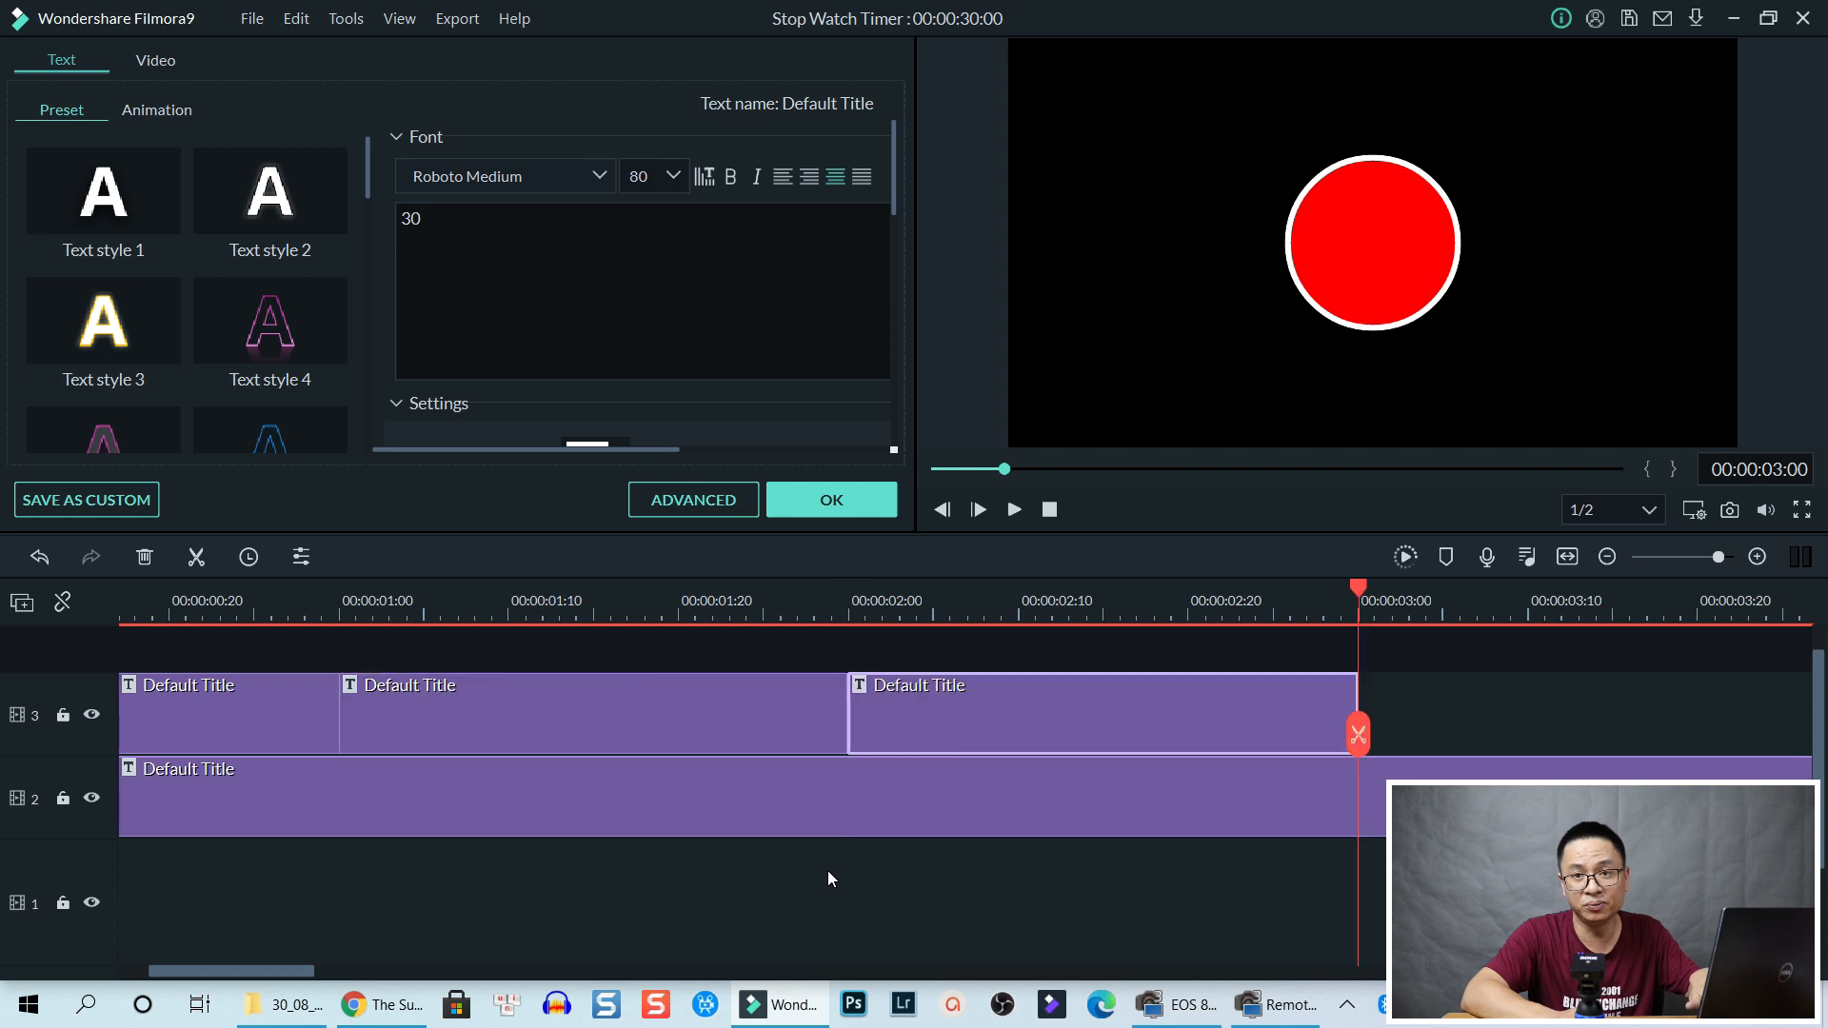
key("ctrl+v")
key("ctrl+v")
key("ctrl+v")
key("ctrl+v")
key("ctrl+v")
key("ctrl+v")
key("ctrl+v")
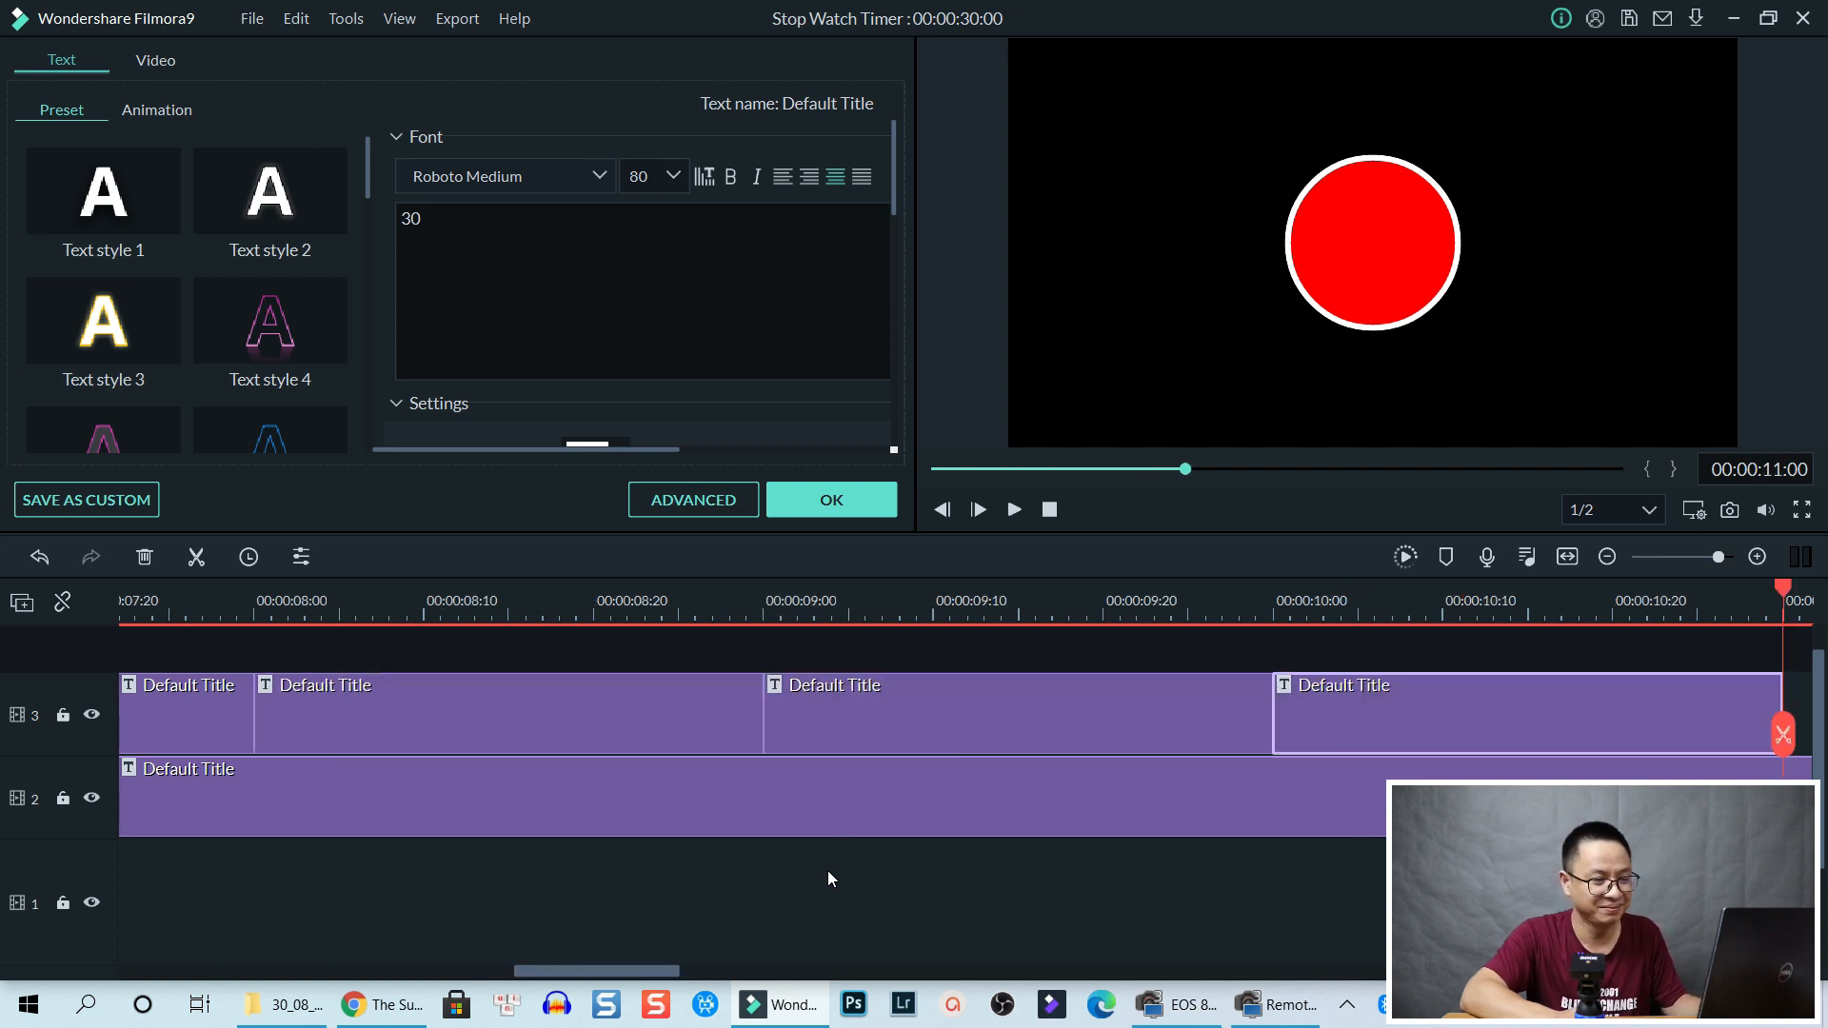
key("ctrl+v")
key("ctrl+v")
key("ctrl+v")
key("ctrl+v")
key("ctrl+v")
key("ctrl+v")
key("ctrl+v")
key("ctrl+v")
Paste more one-second title copies on track 3 up to 00:00:32:00 and delete the last two, past 00:00:30:00
left_click(1567, 557)
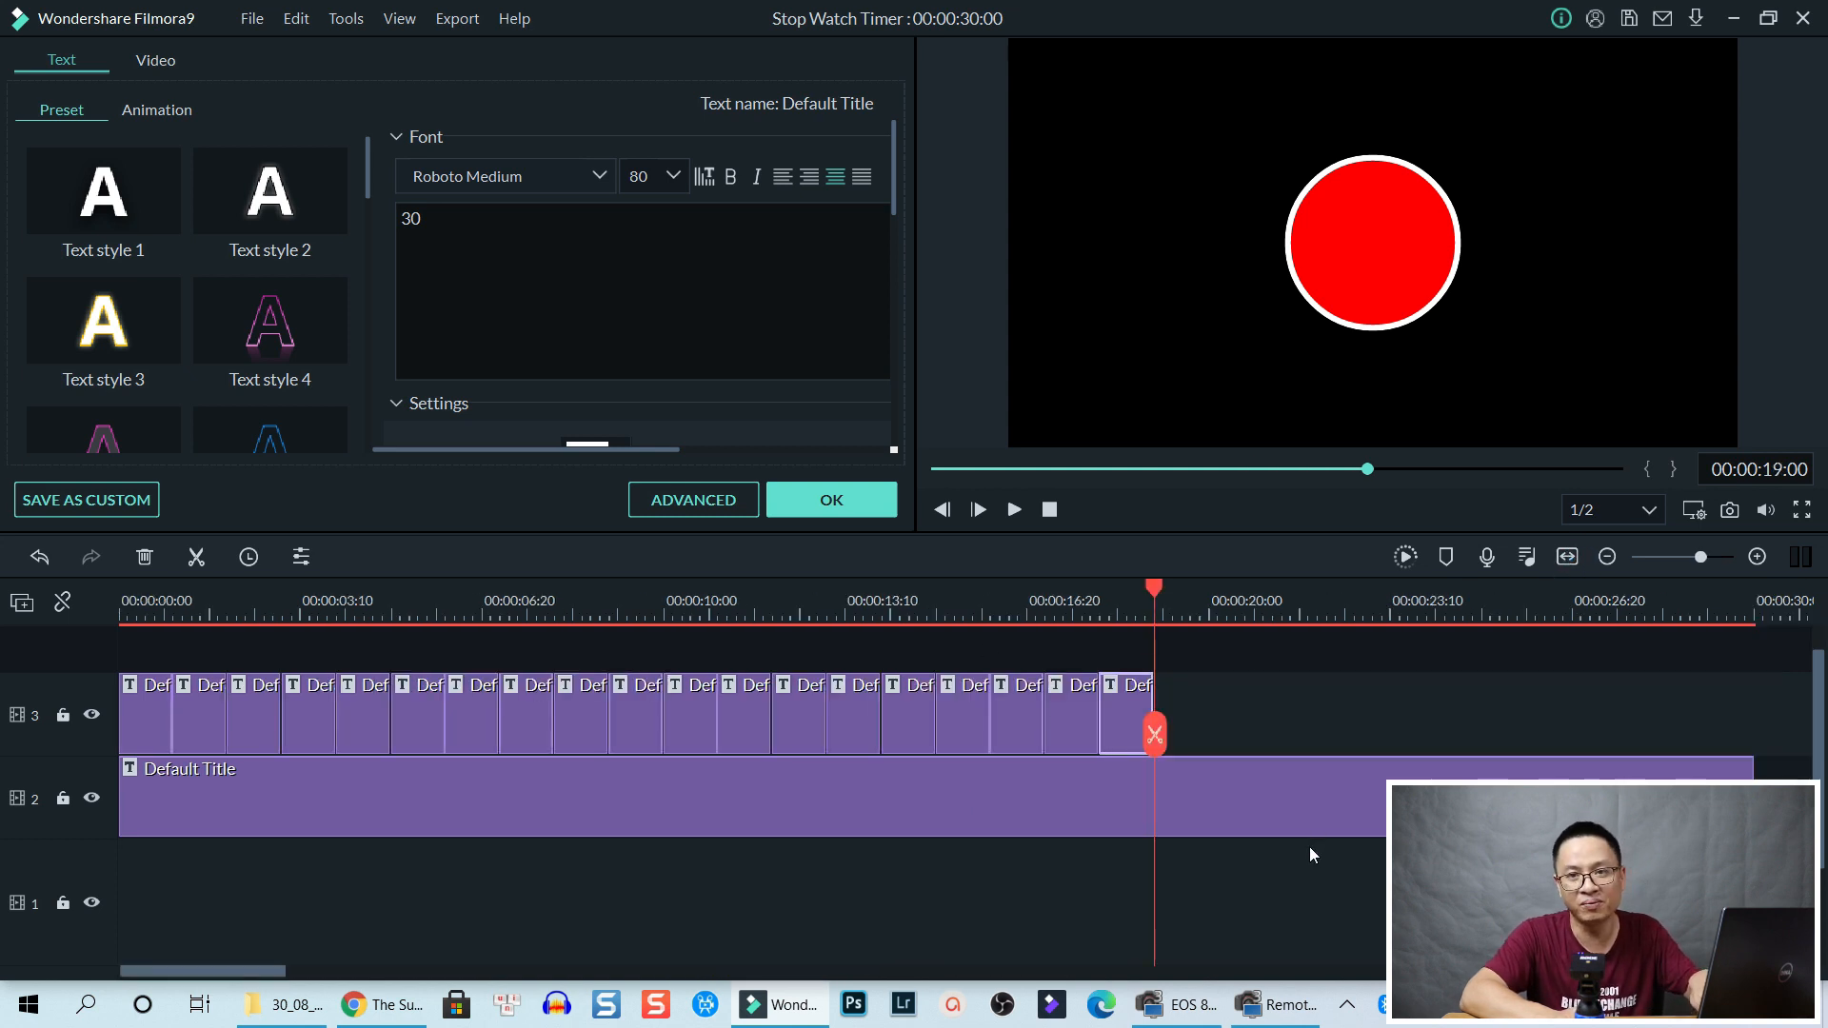
key("ctrl+v")
key("ctrl+v")
key("ctrl+v")
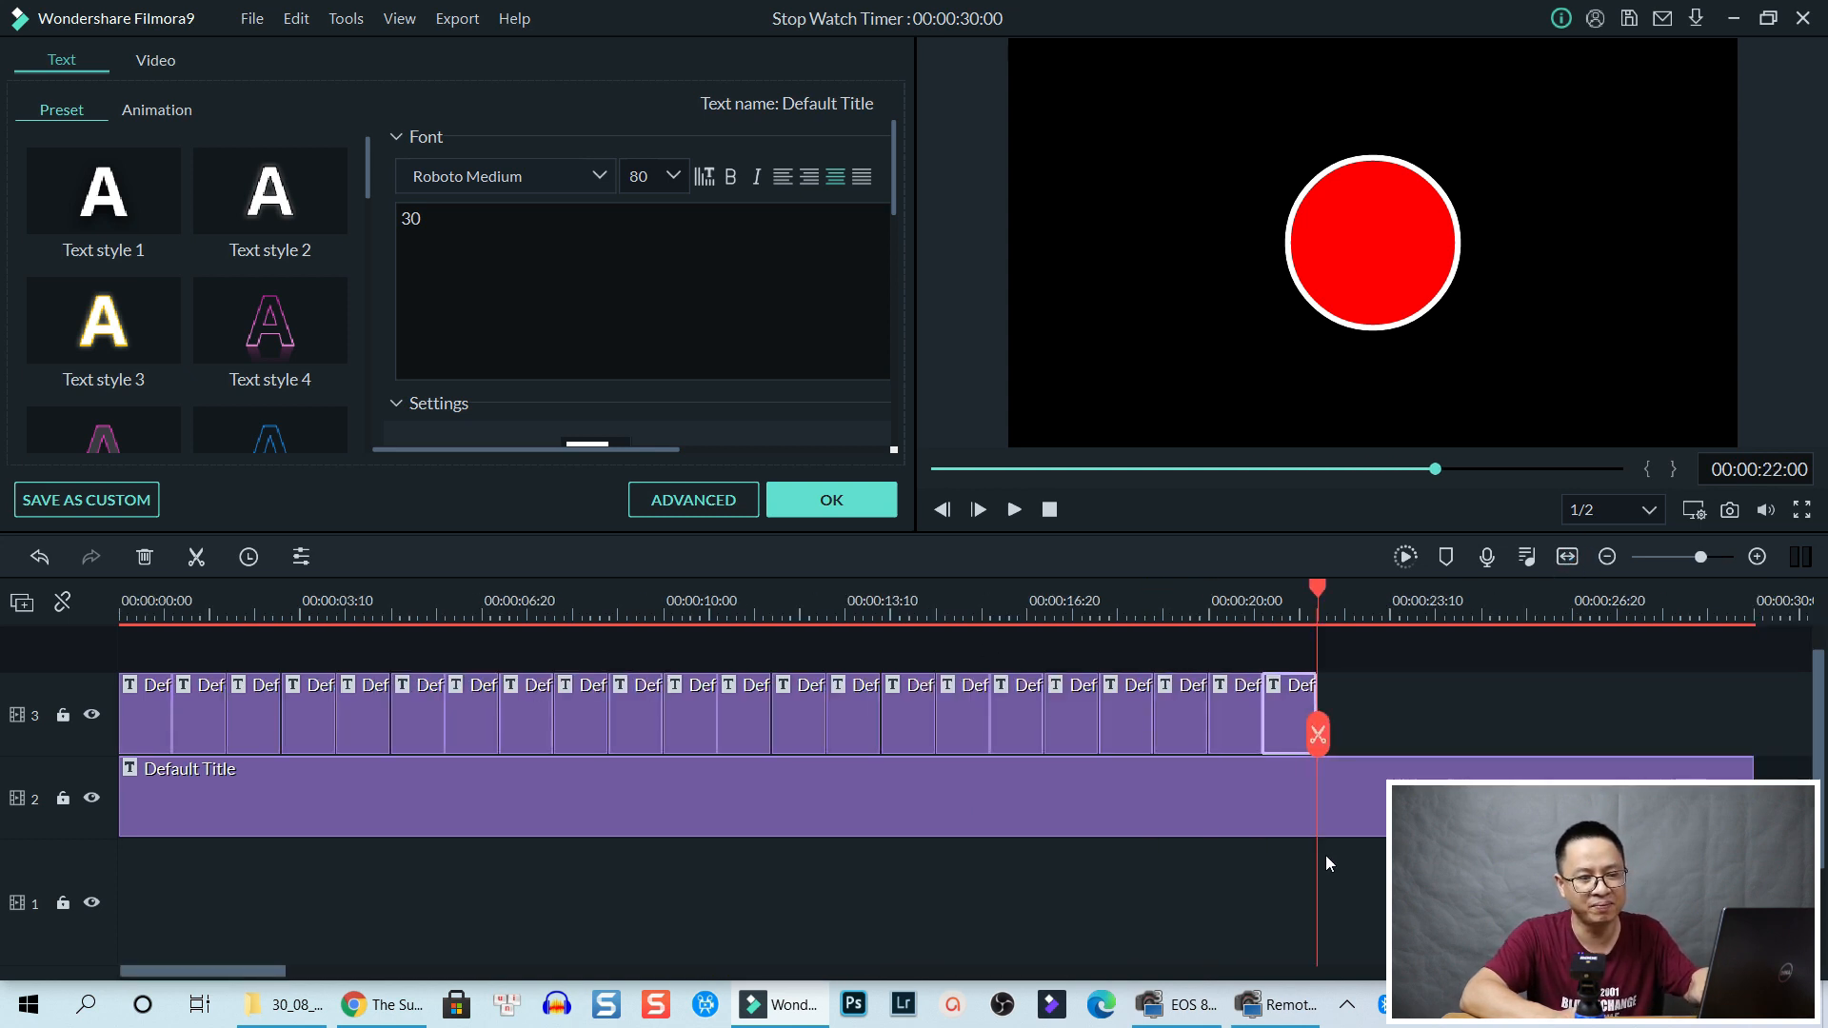
key("ctrl+v")
key("ctrl+v")
key("ctrl+v")
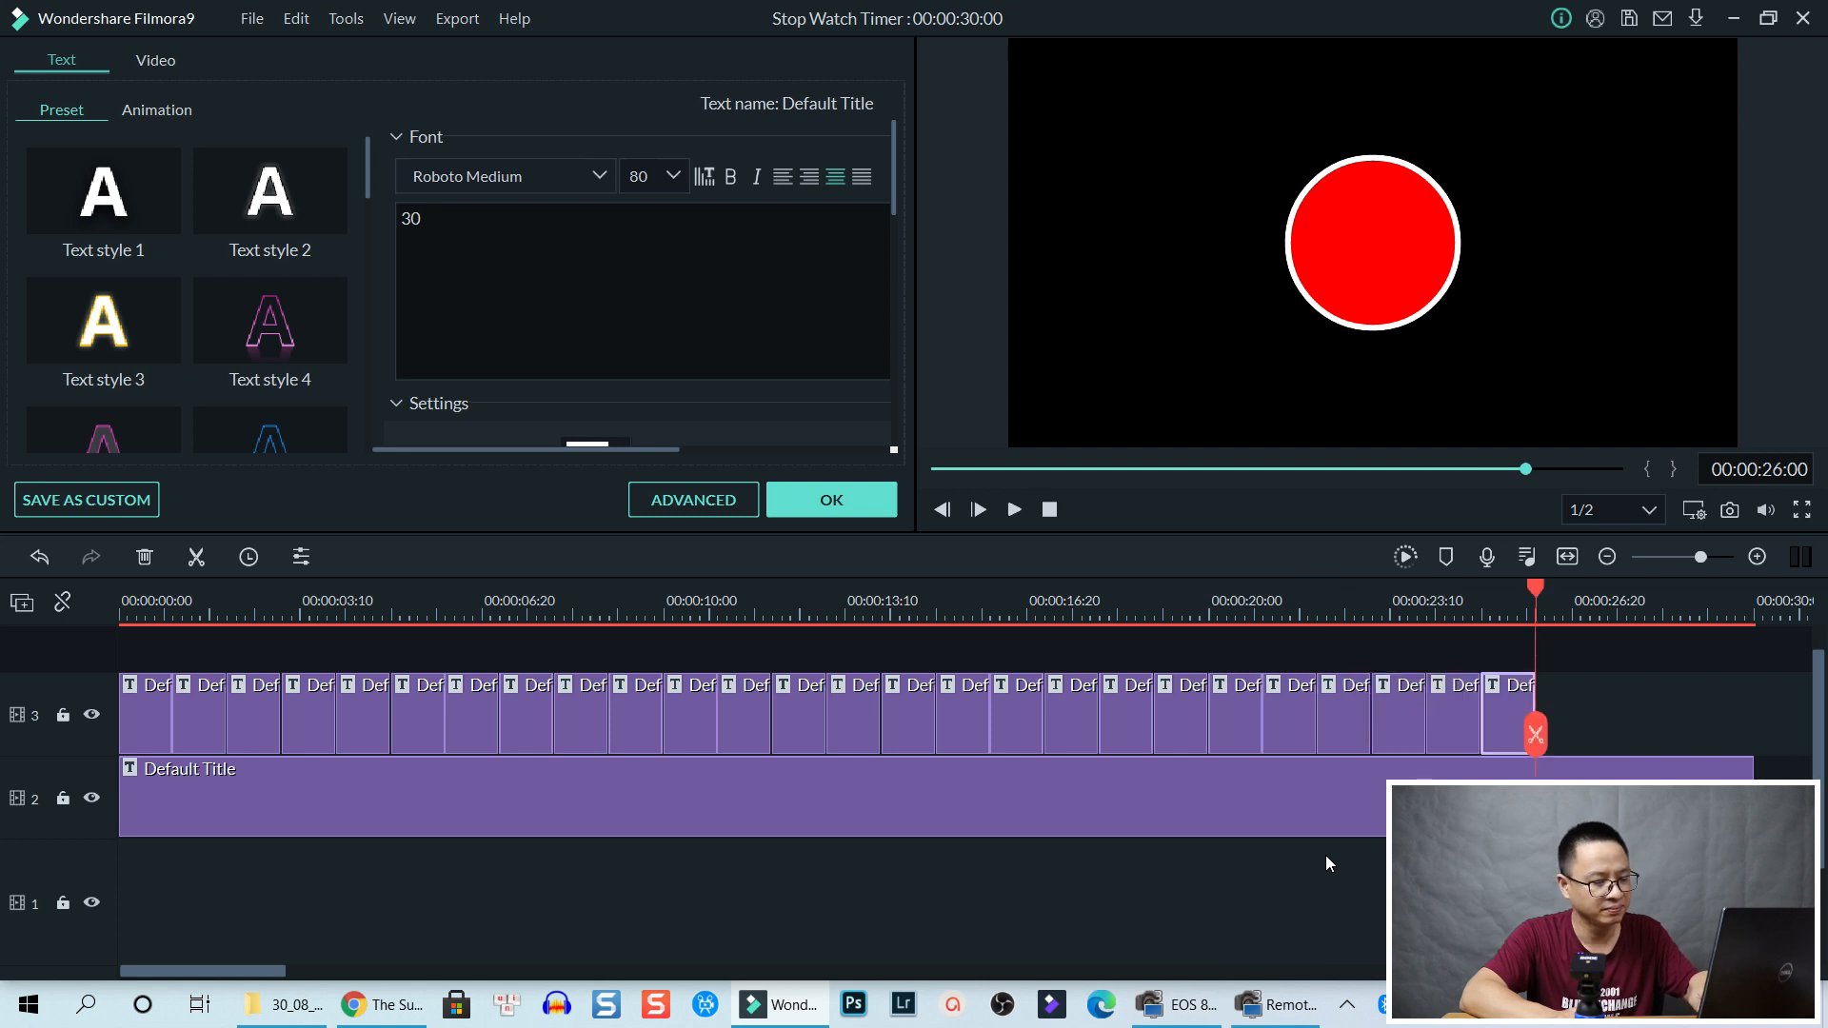
key("ctrl+v")
key("ctrl+v")
key("ctrl+v")
key("ctrl+v")
key("ctrl+v")
key("ctrl+v")
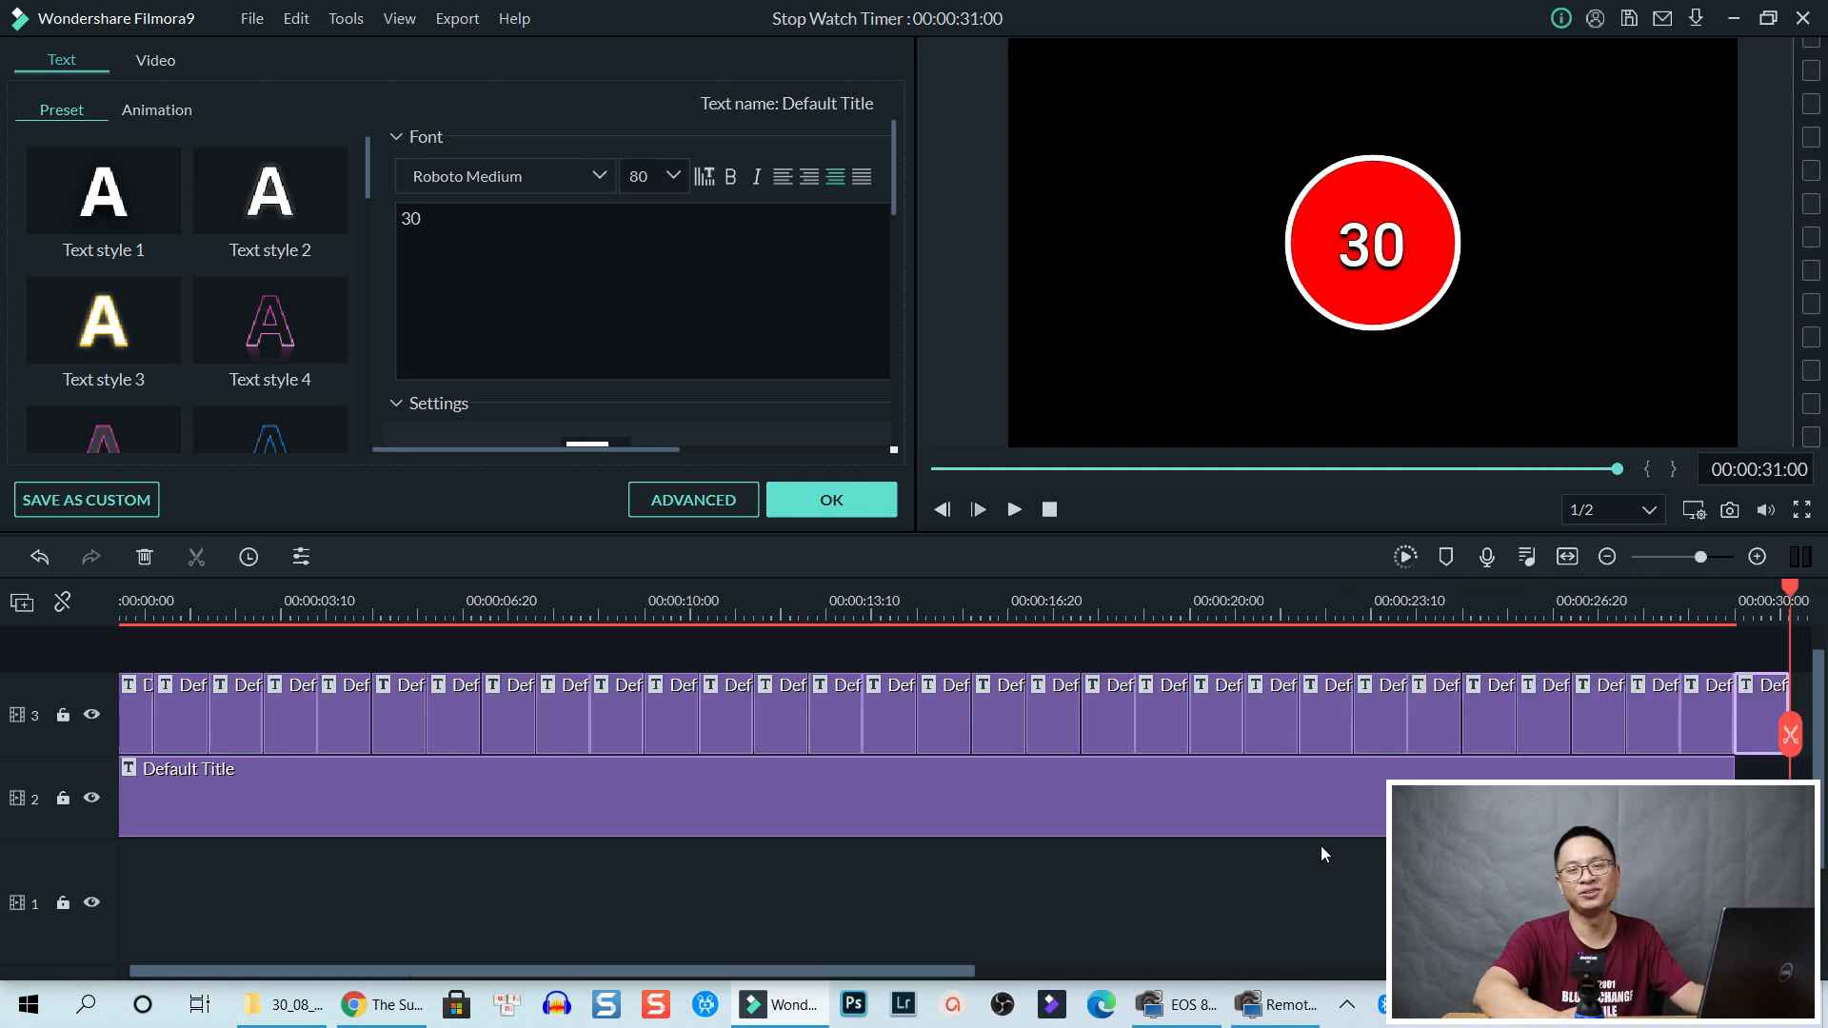
key("ctrl+v")
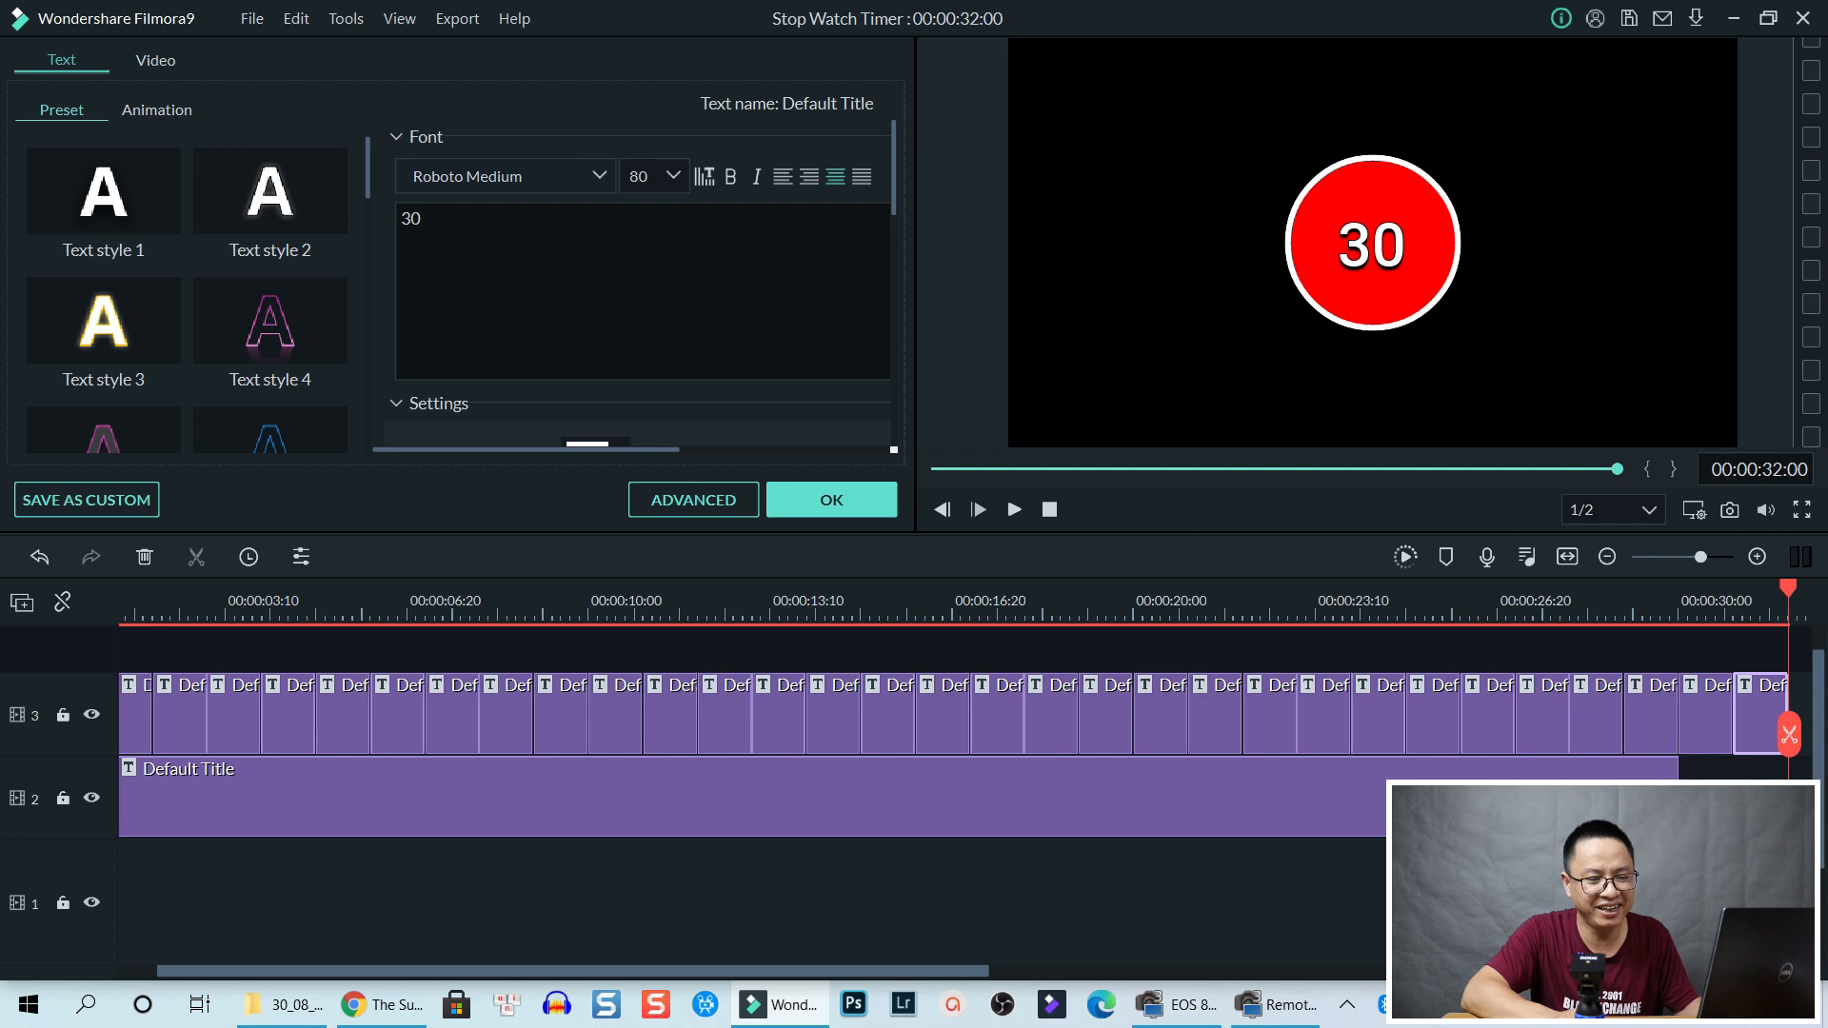
left_click(1726, 719)
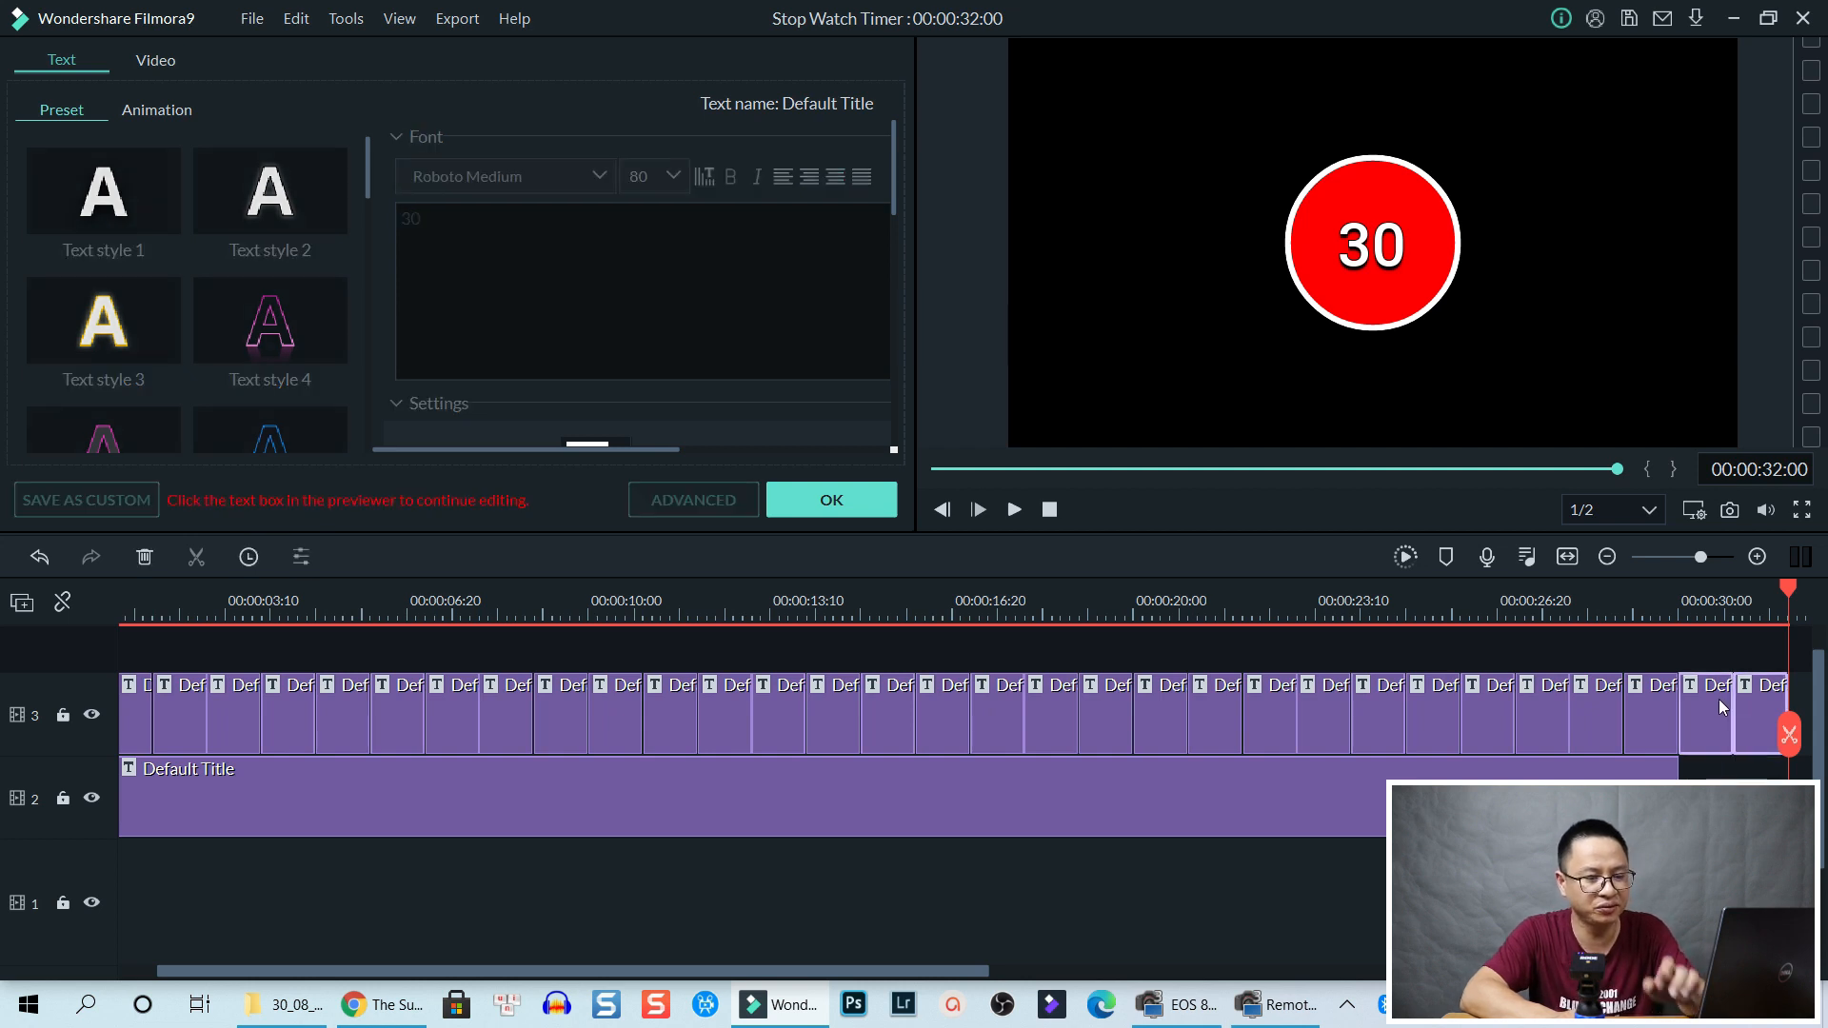
key("Delete")
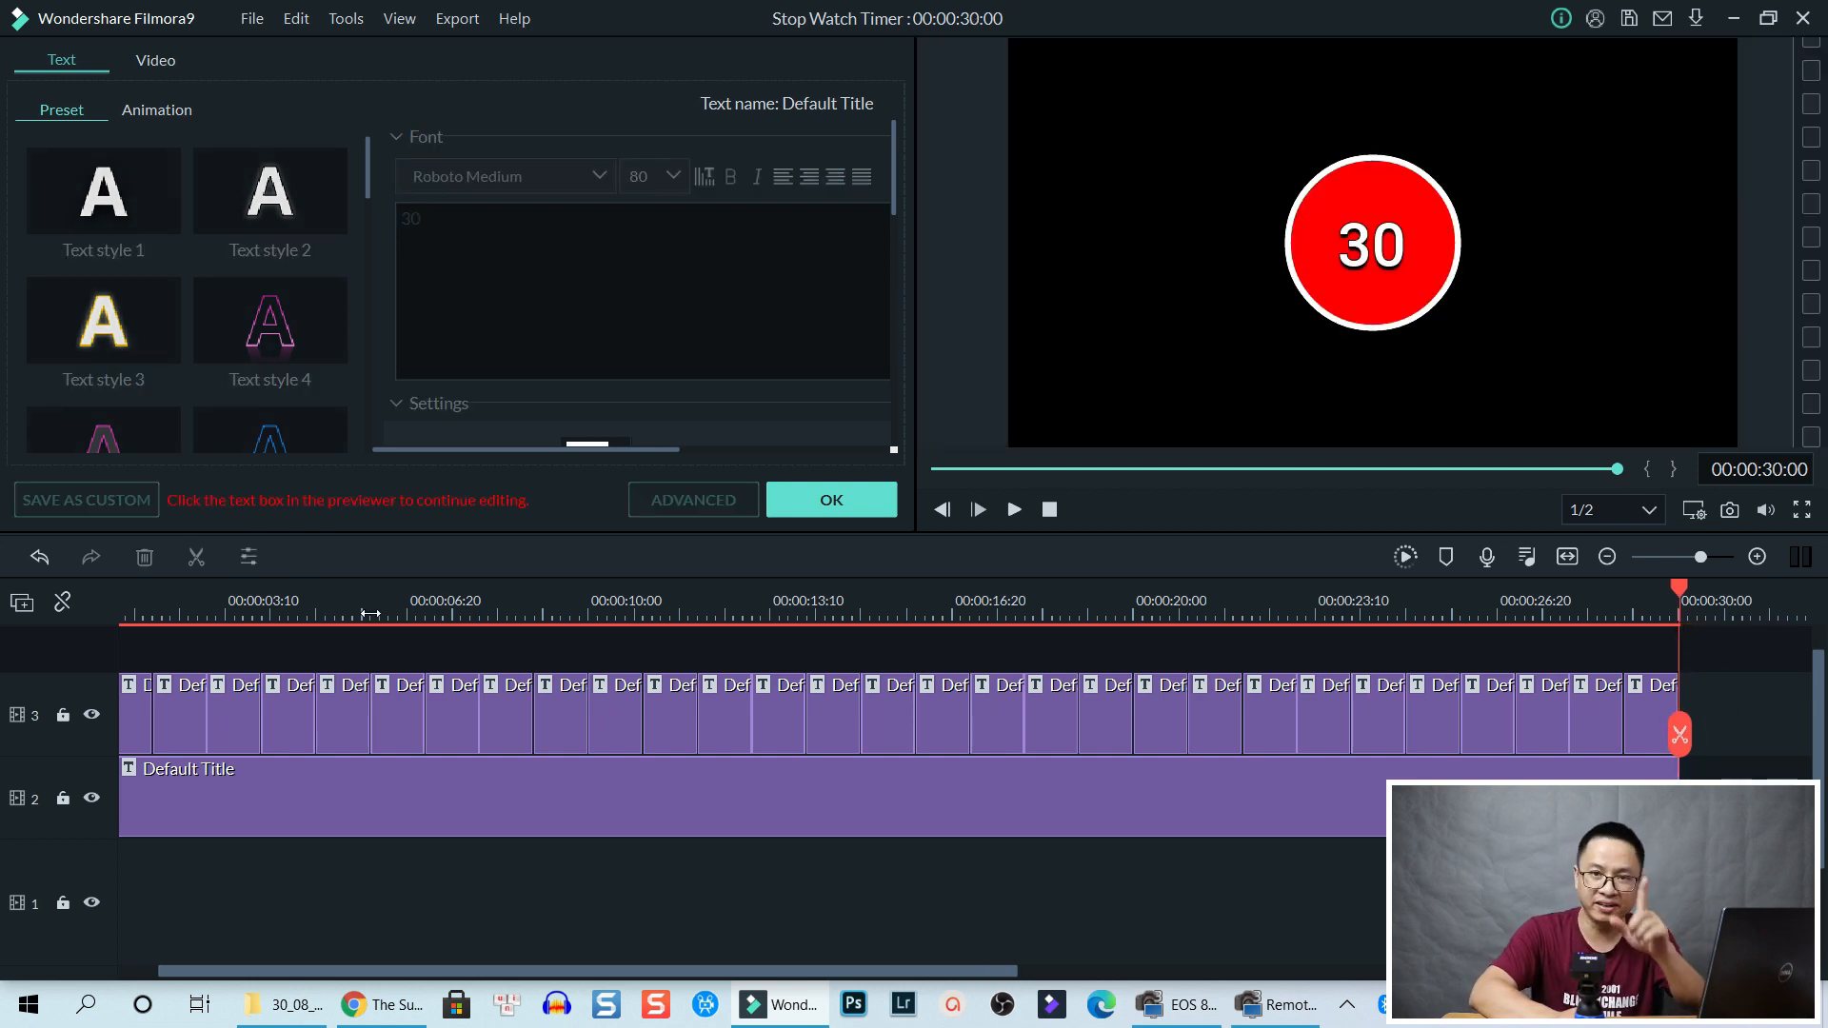
Change the number in the second one-second title on track 3 to 29
left_click(167, 604)
left_click(197, 703)
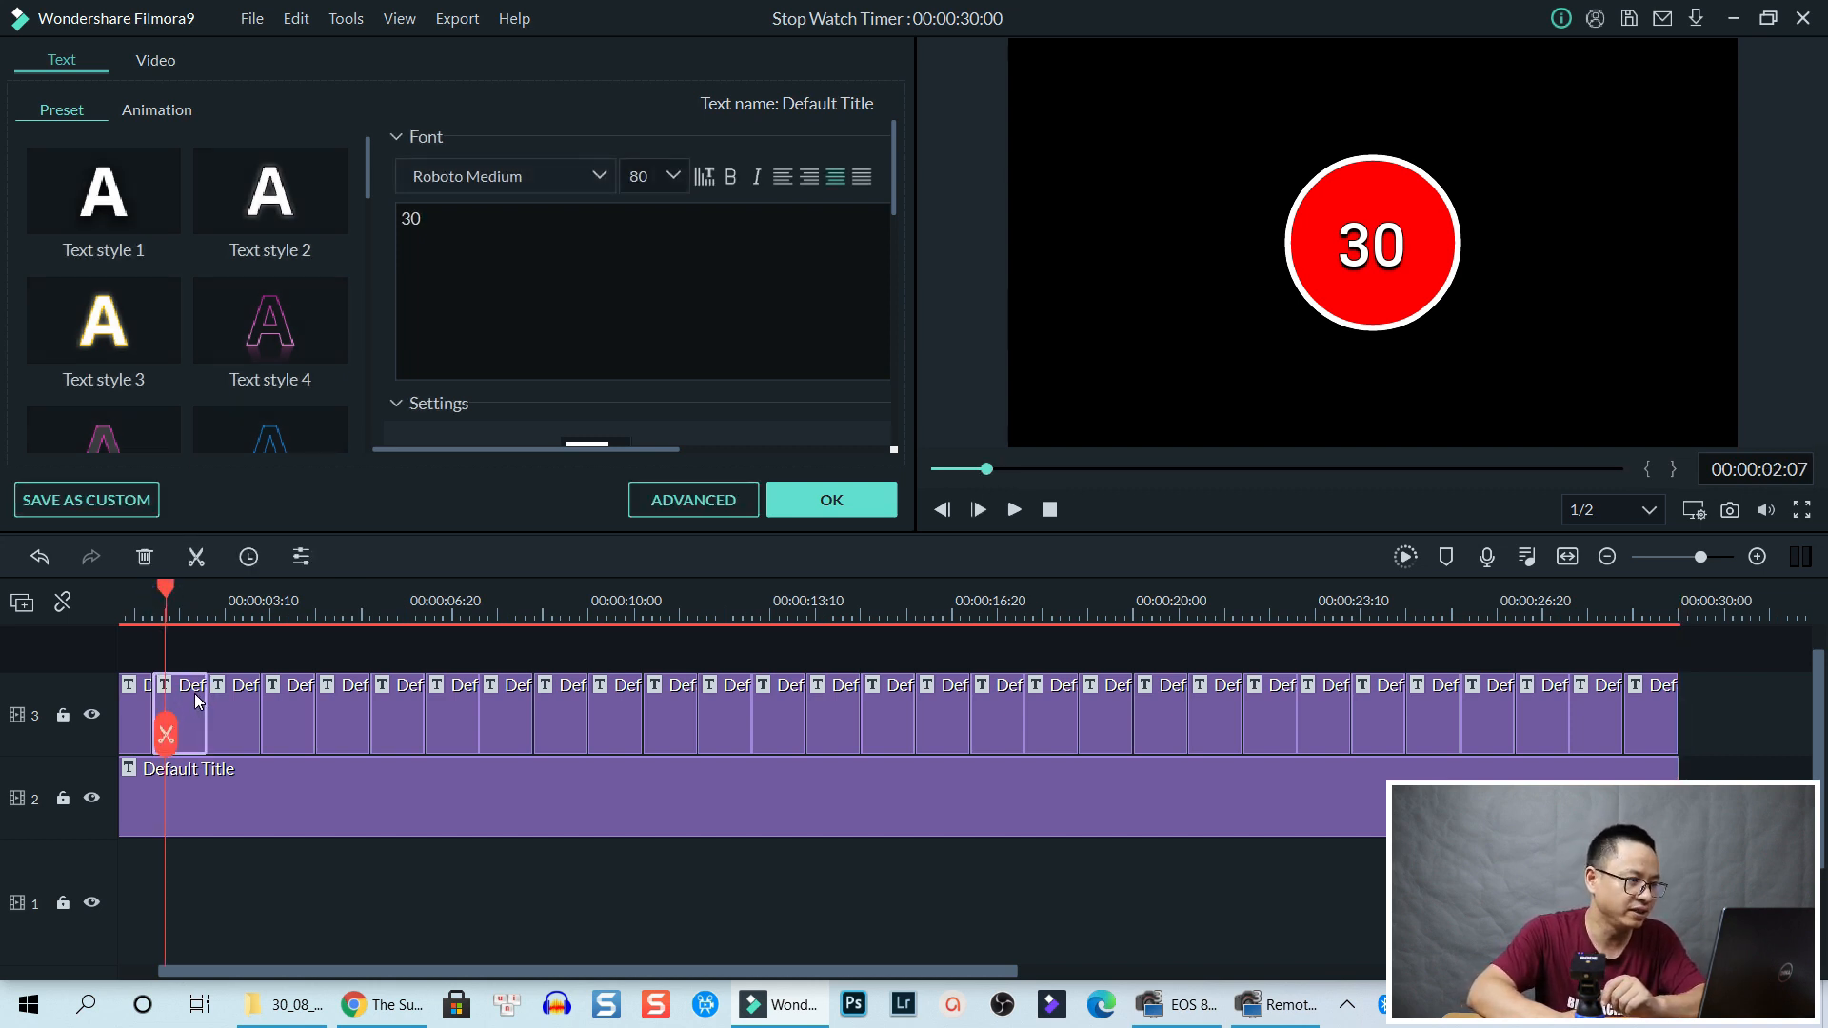
left_click_drag(425, 219, 389, 211)
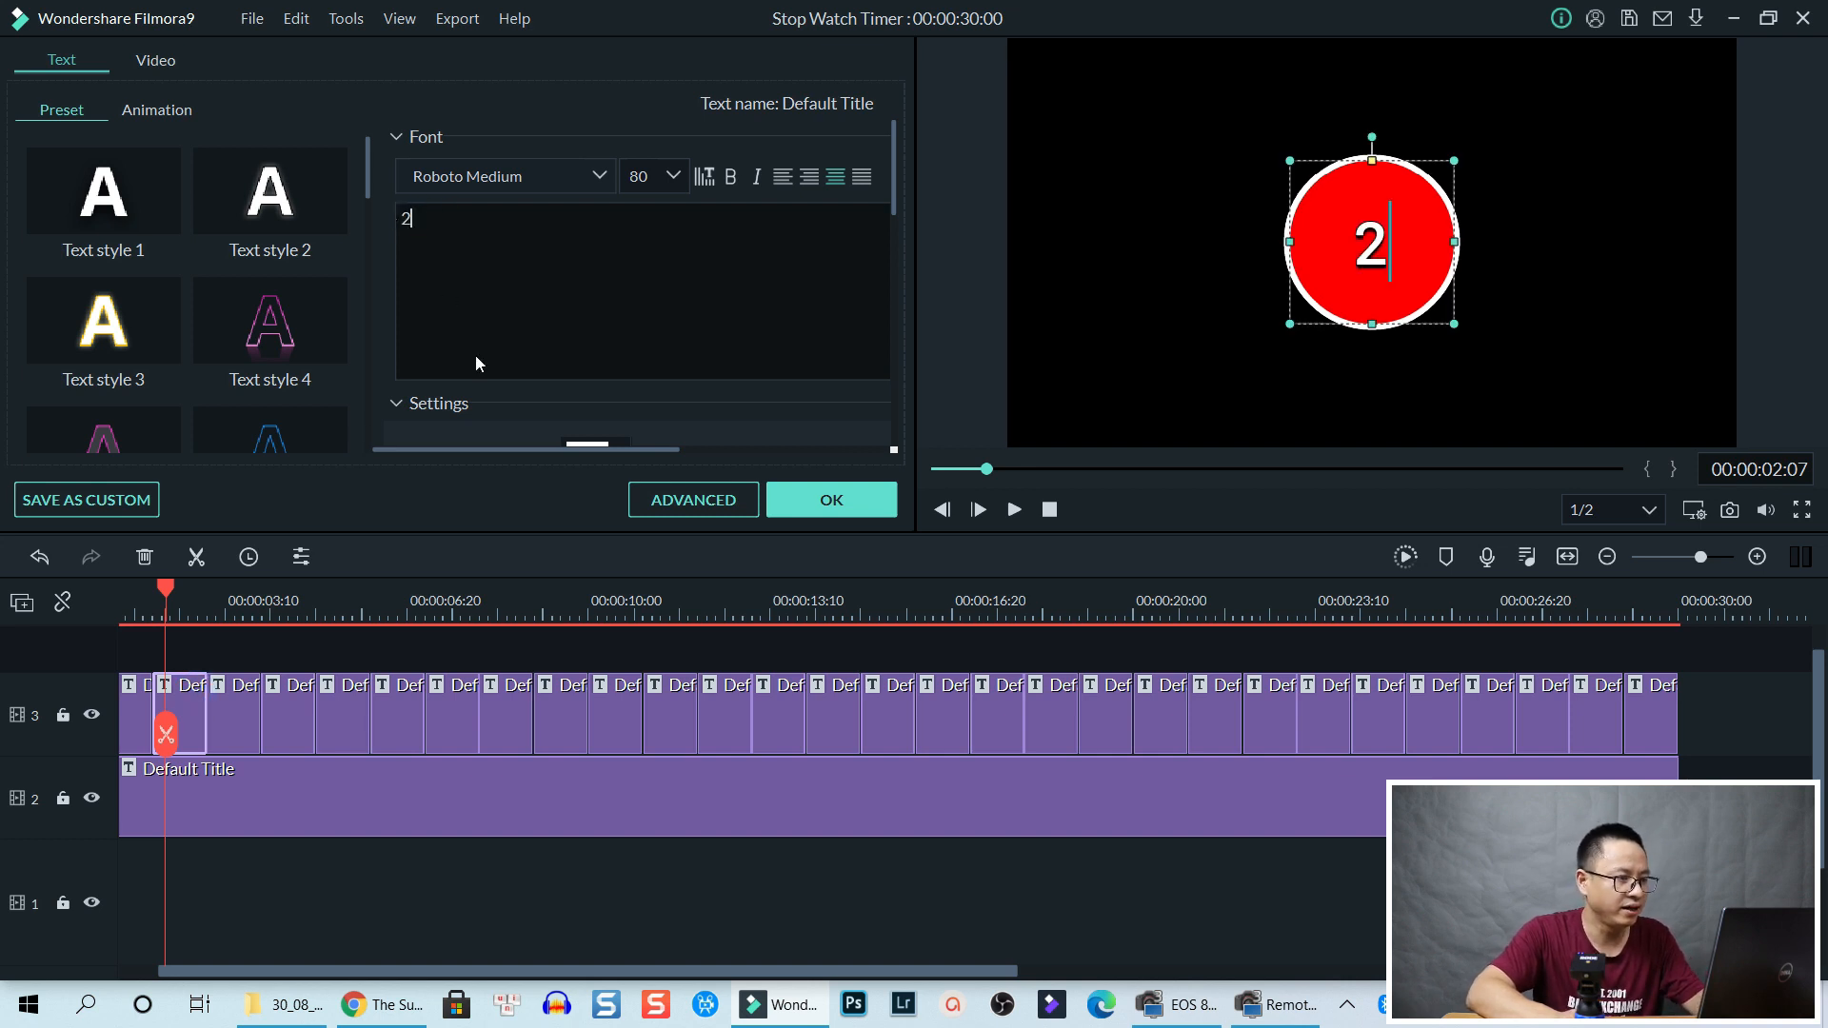
left_click(821, 494)
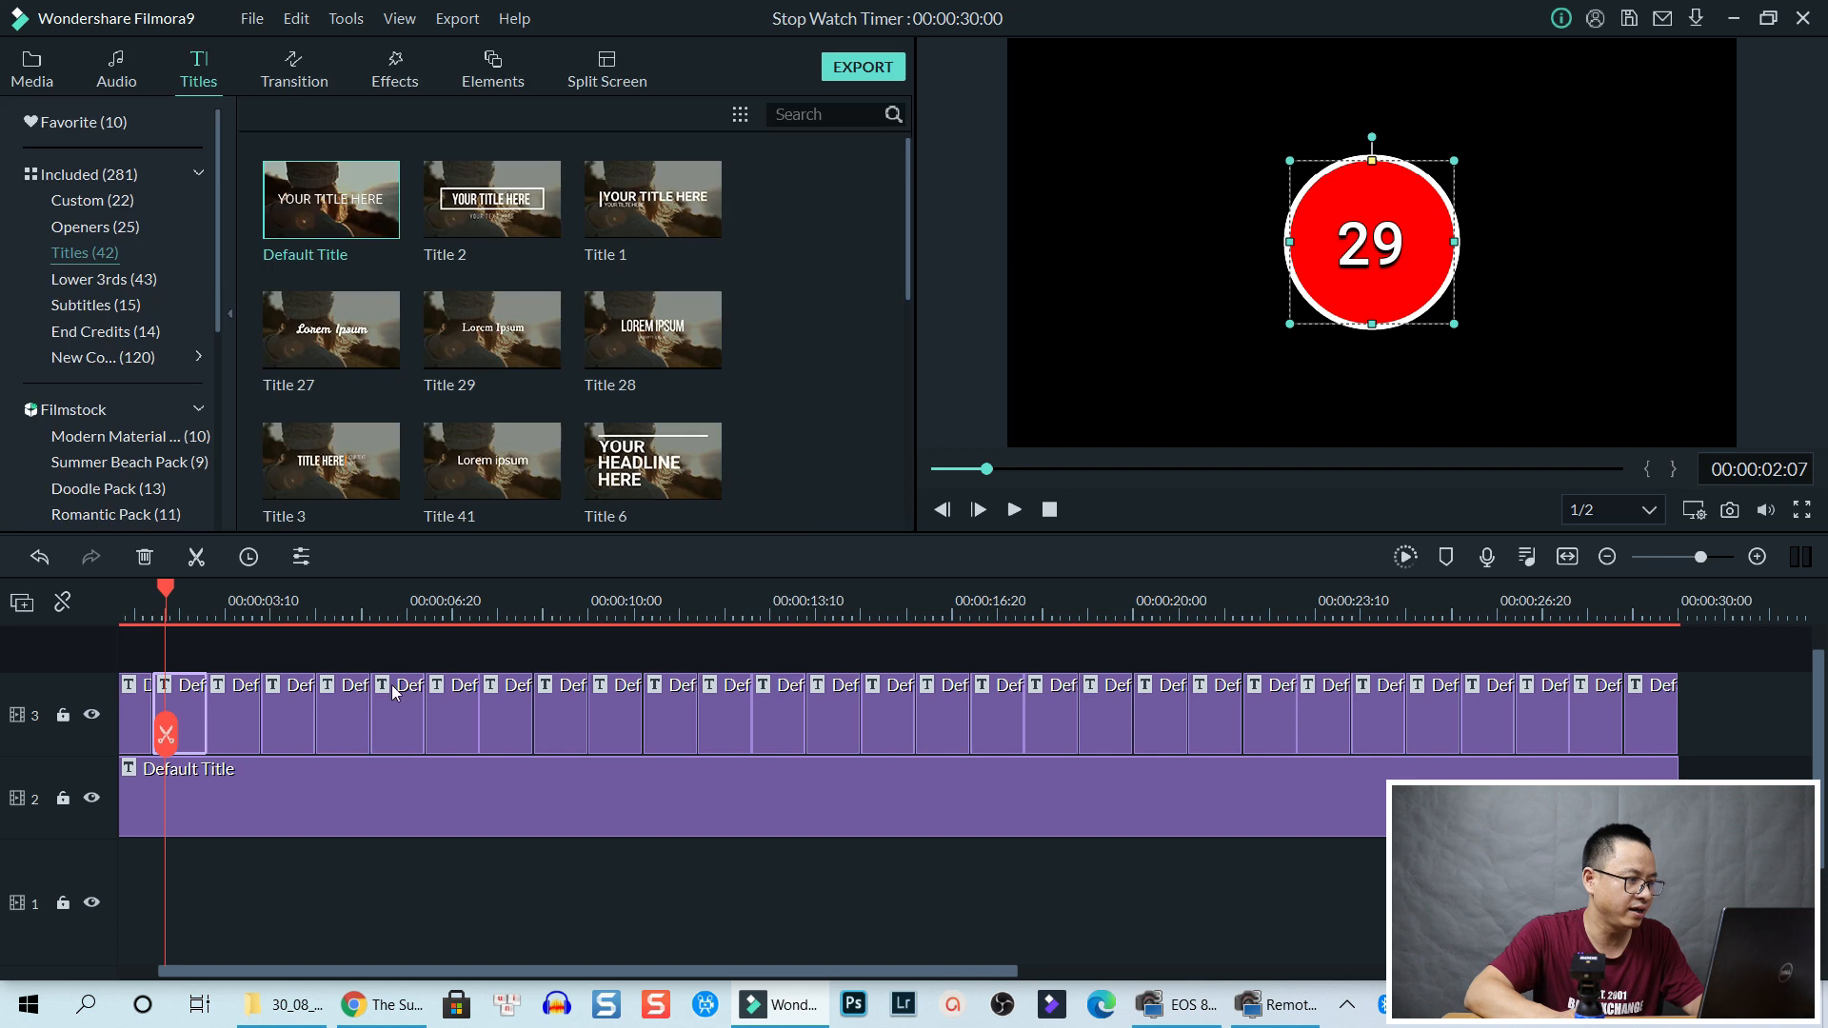
Change the text of the third one-second title on track 3 to 28
left_click(252, 610)
left_click(223, 687)
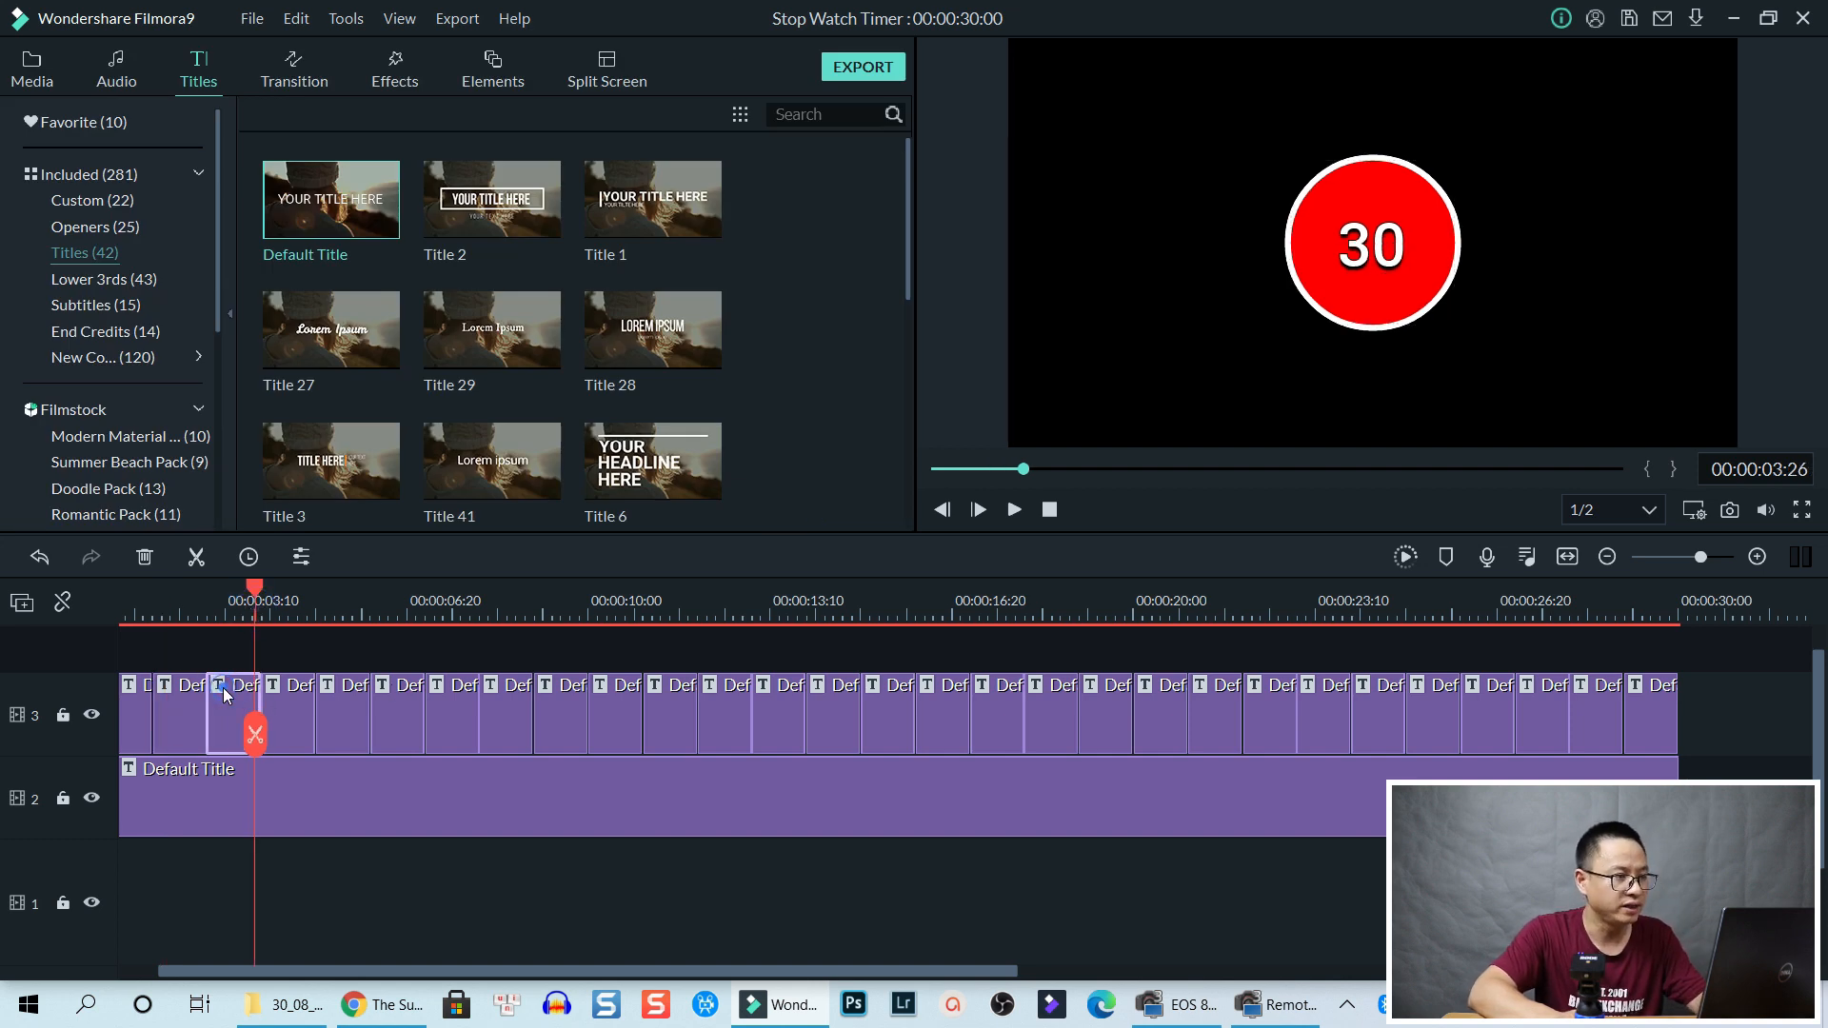
double_click(222, 688)
double_click(439, 217)
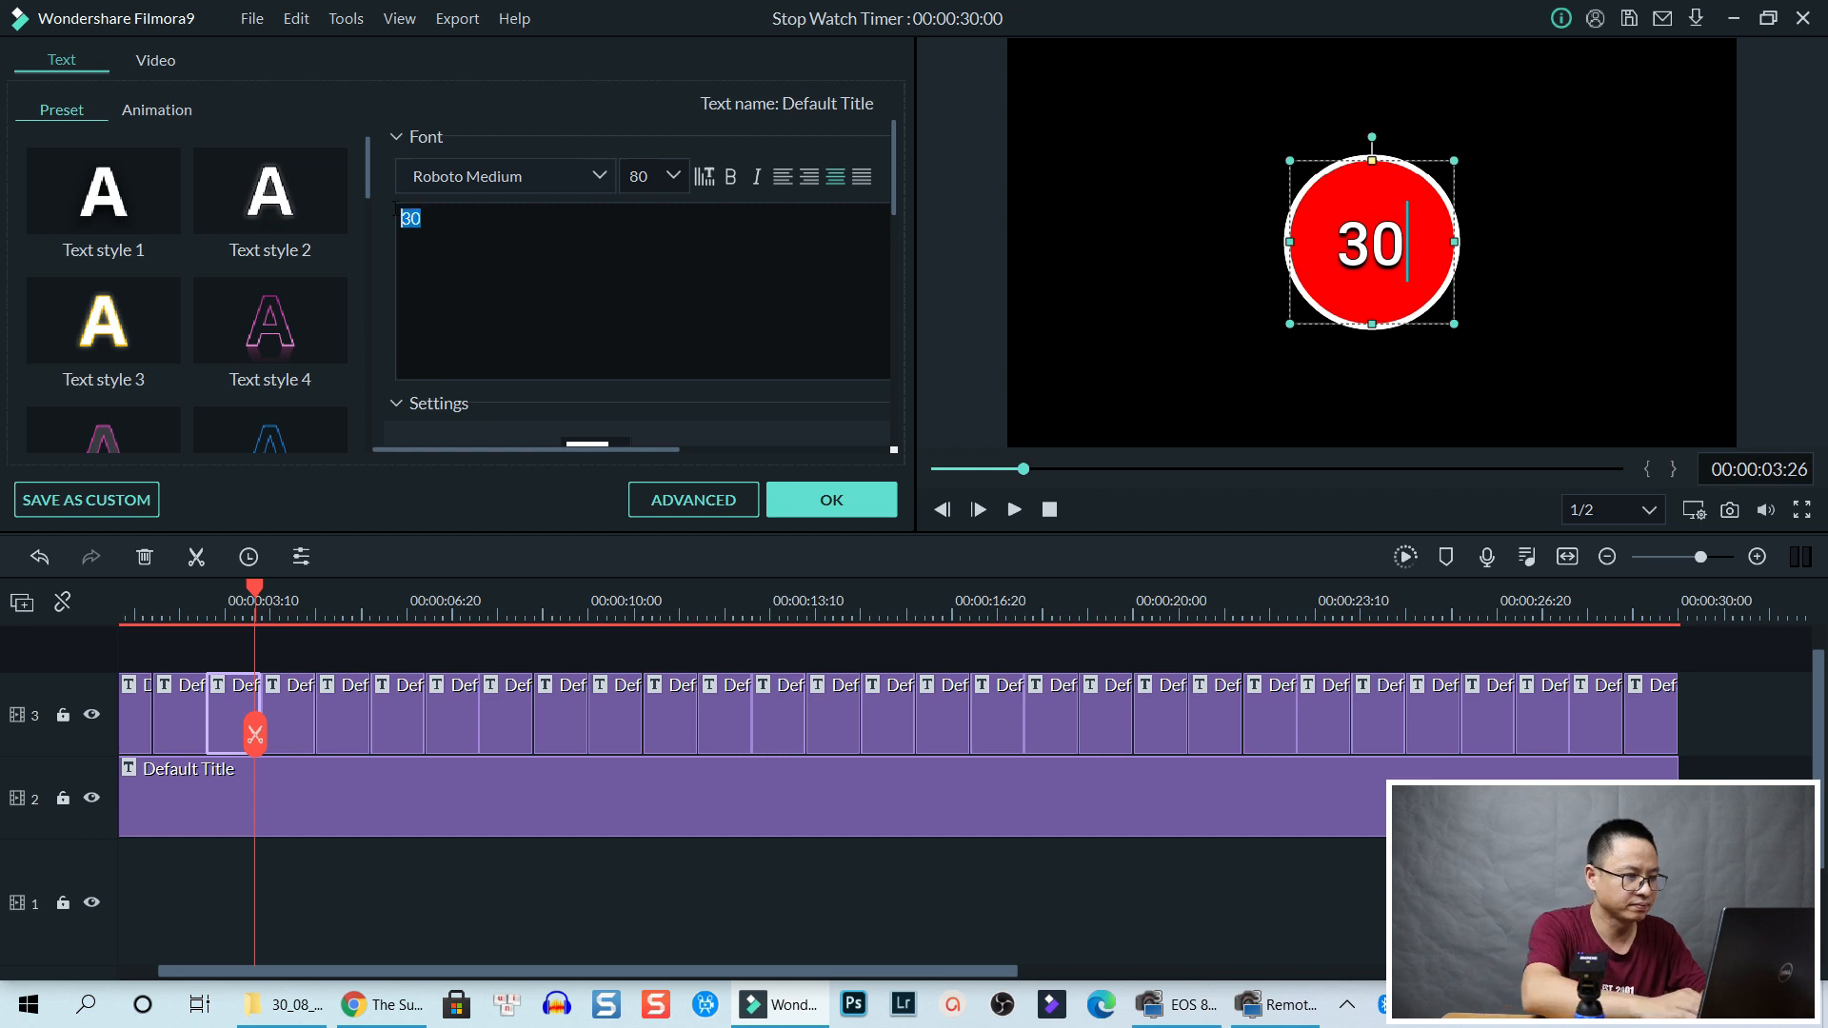
key("BackSpace")
type("28")
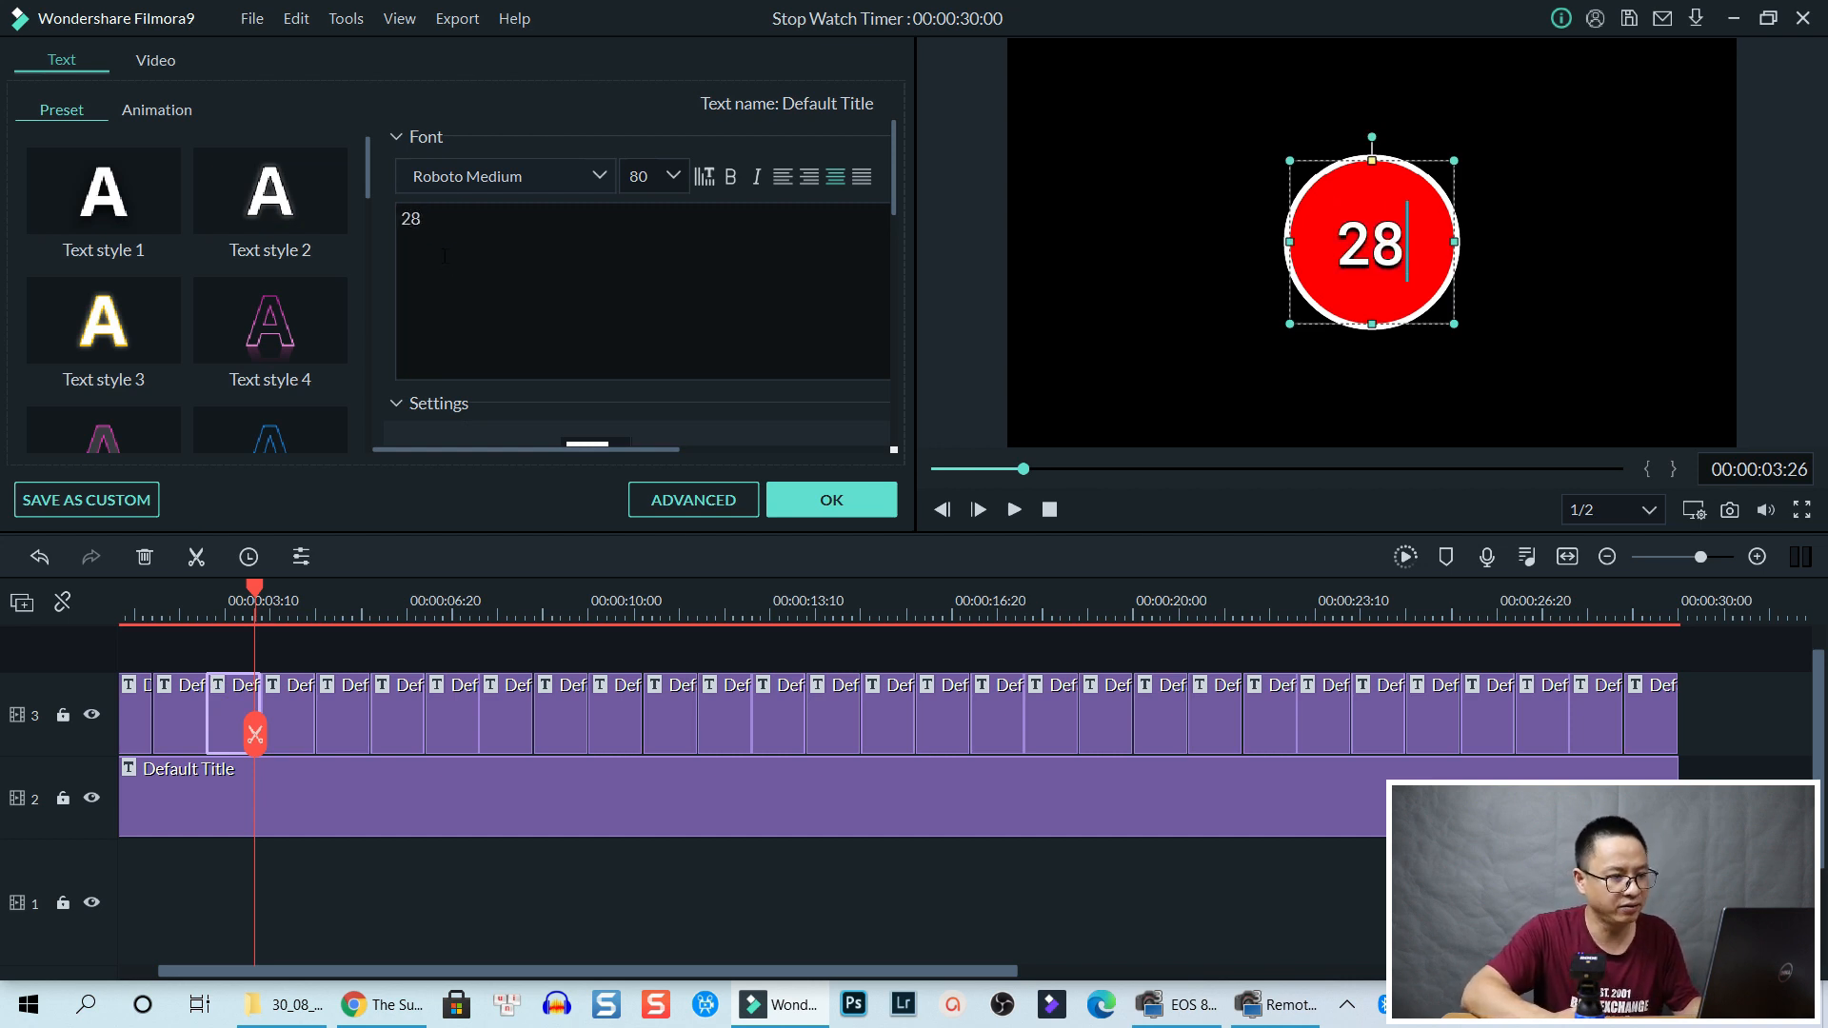
left_click(842, 512)
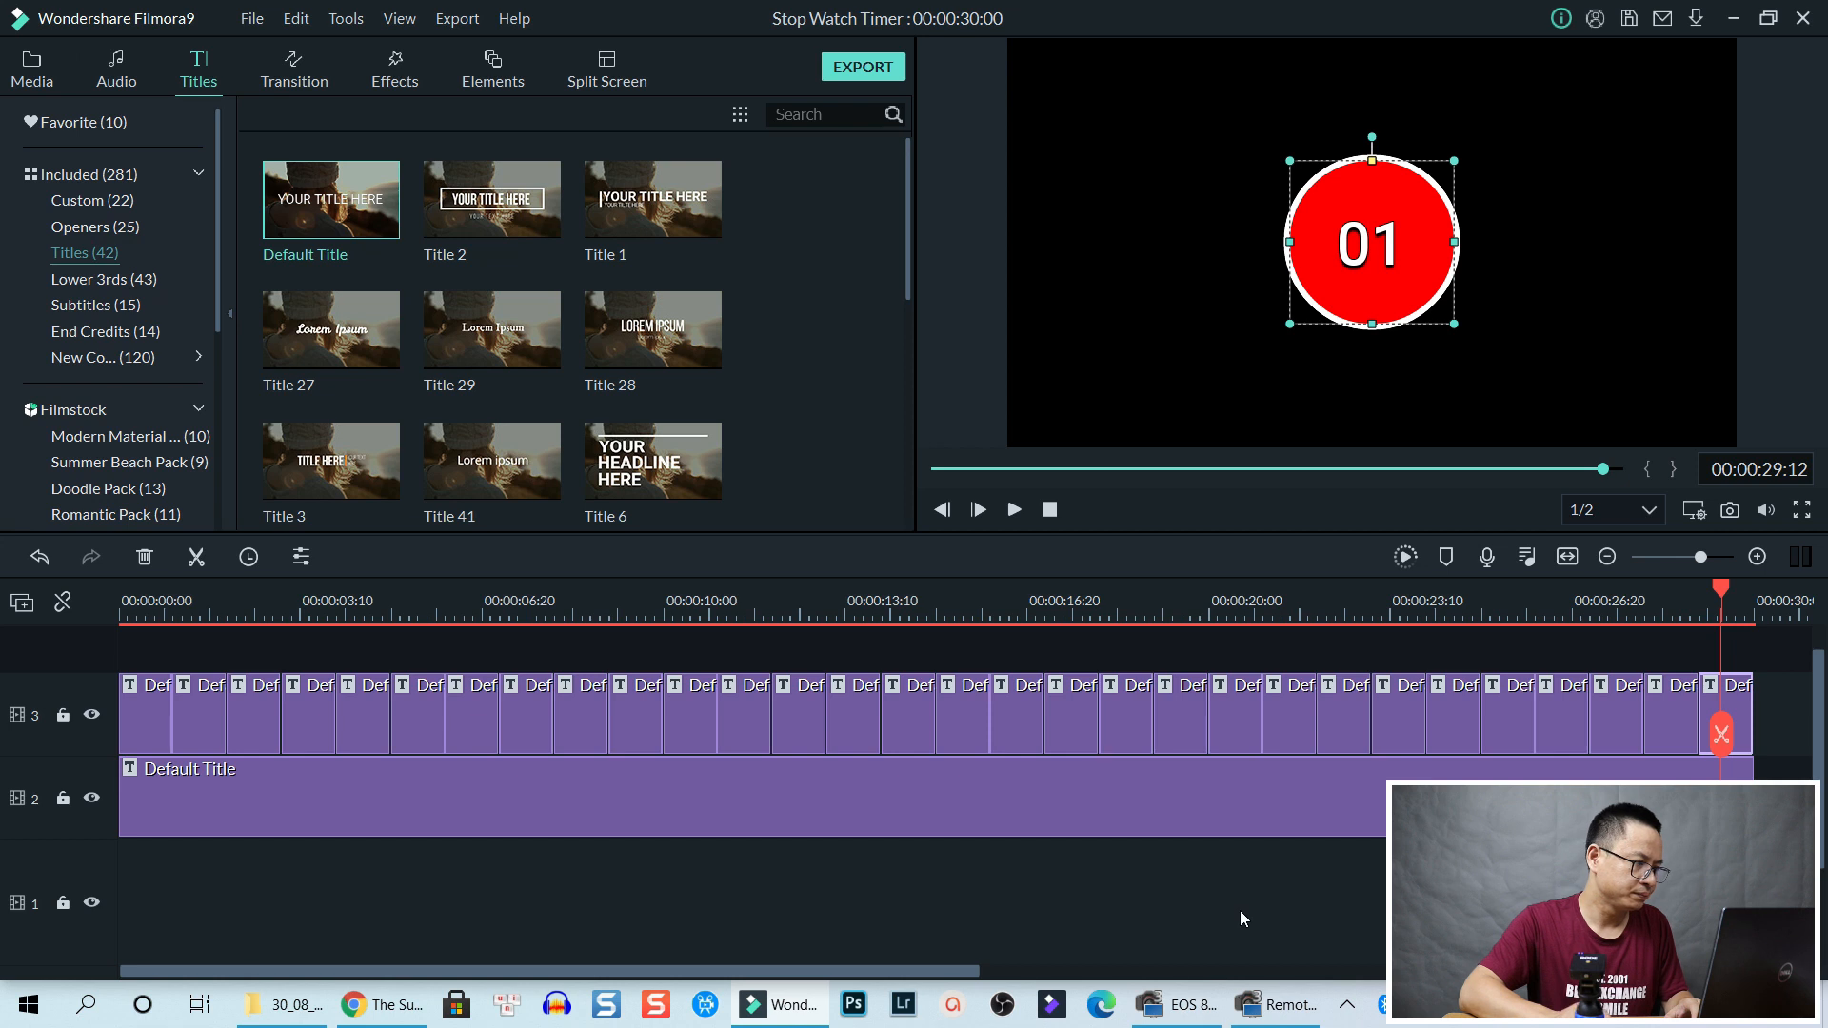
Play the circular countdown from the timeline start to check that the numbers change each second
left_click(1240, 911)
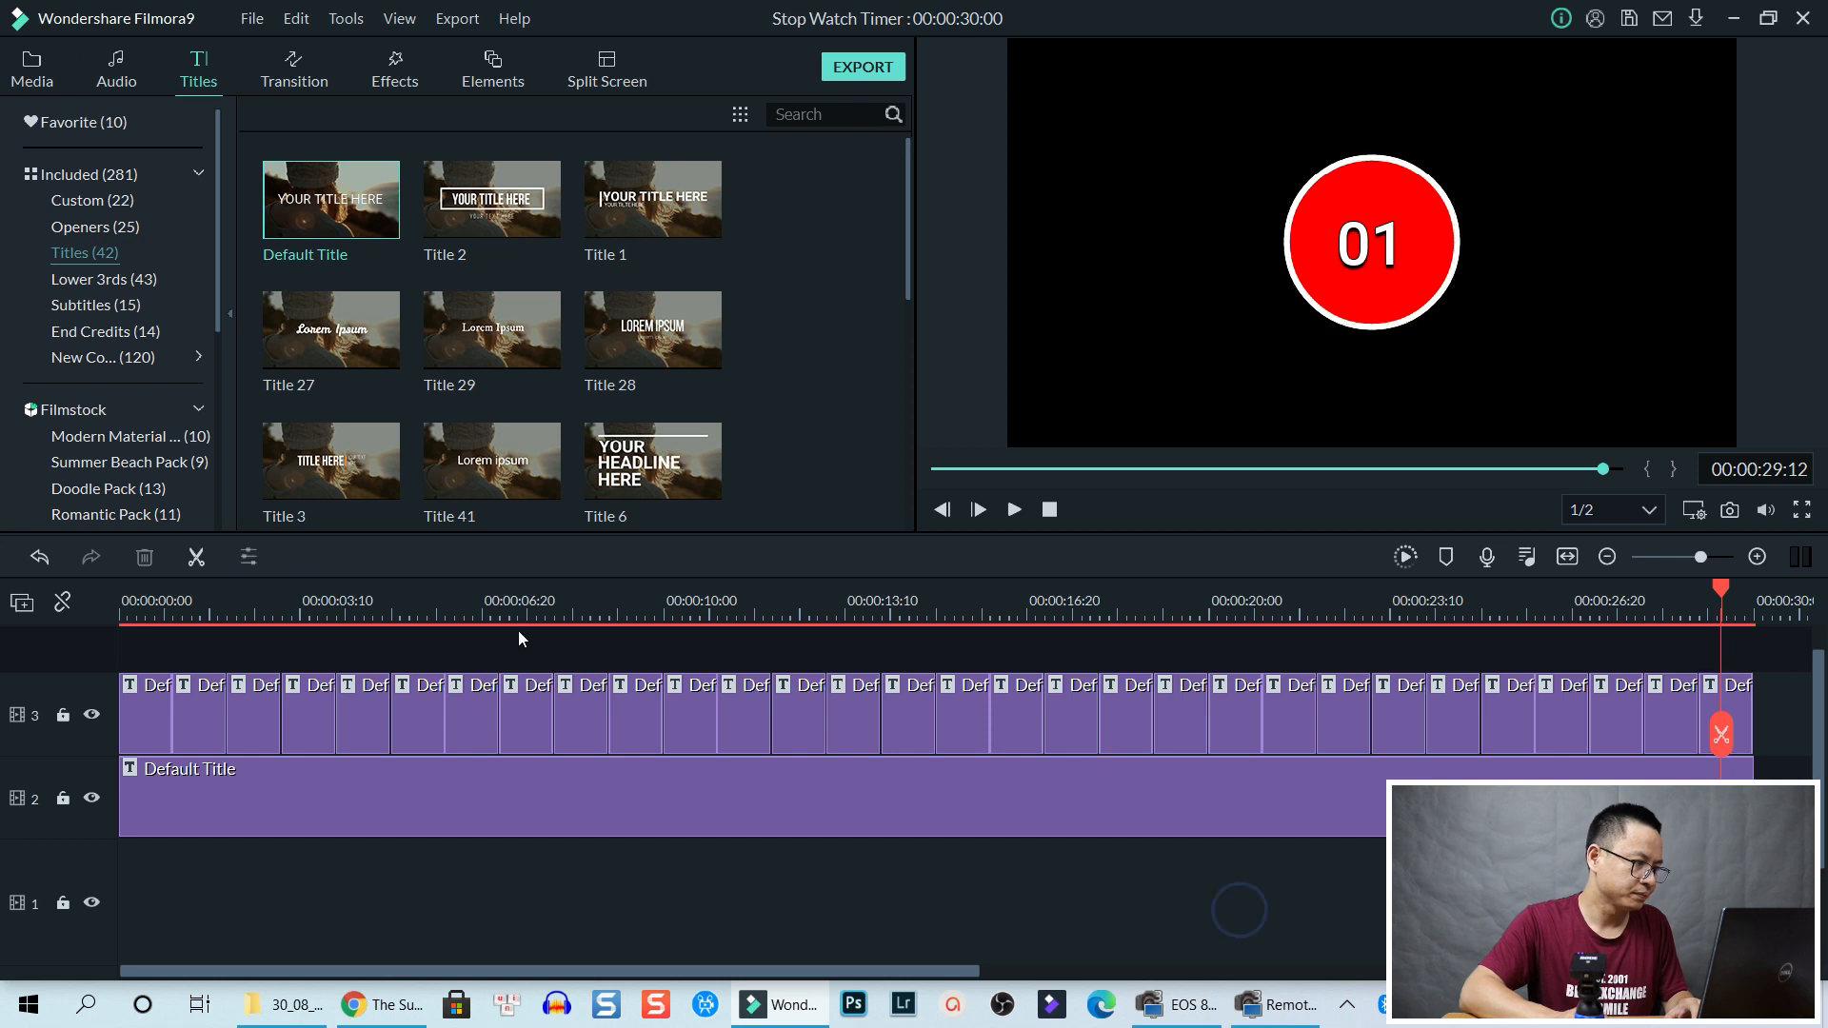
left_click(128, 600)
key("space")
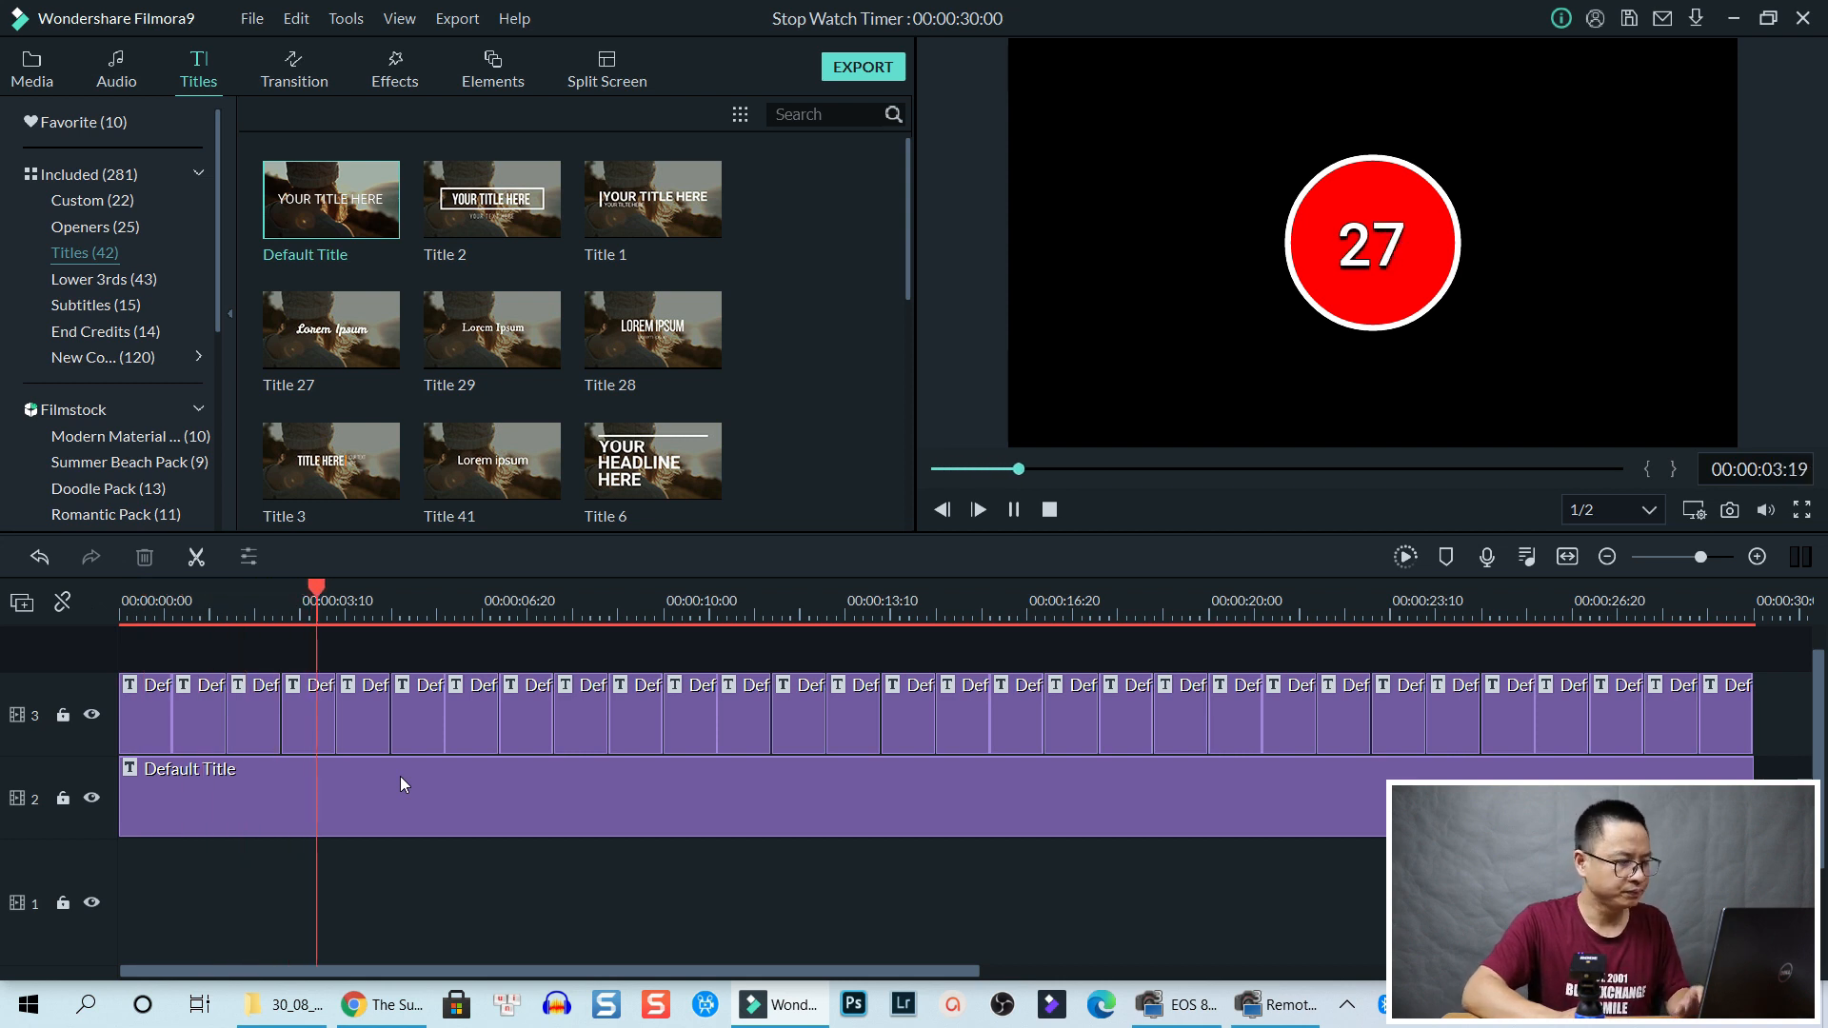
key("space")
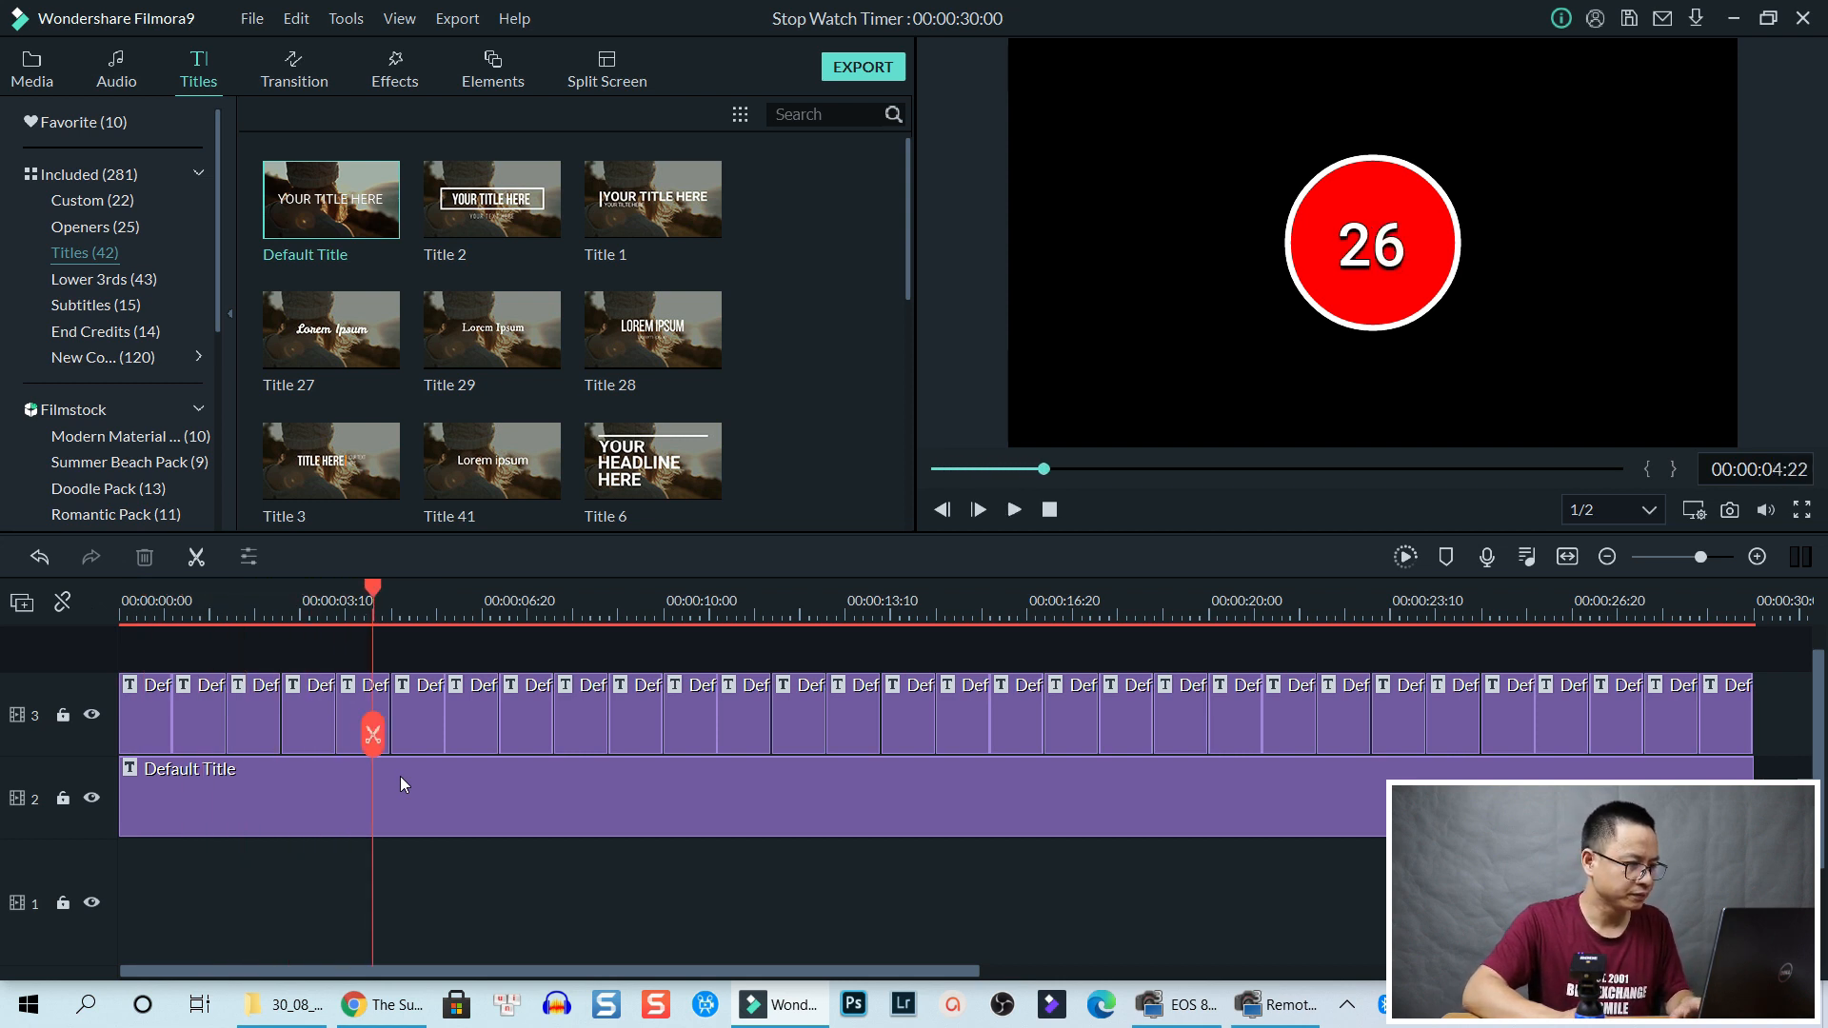
left_click(124, 616)
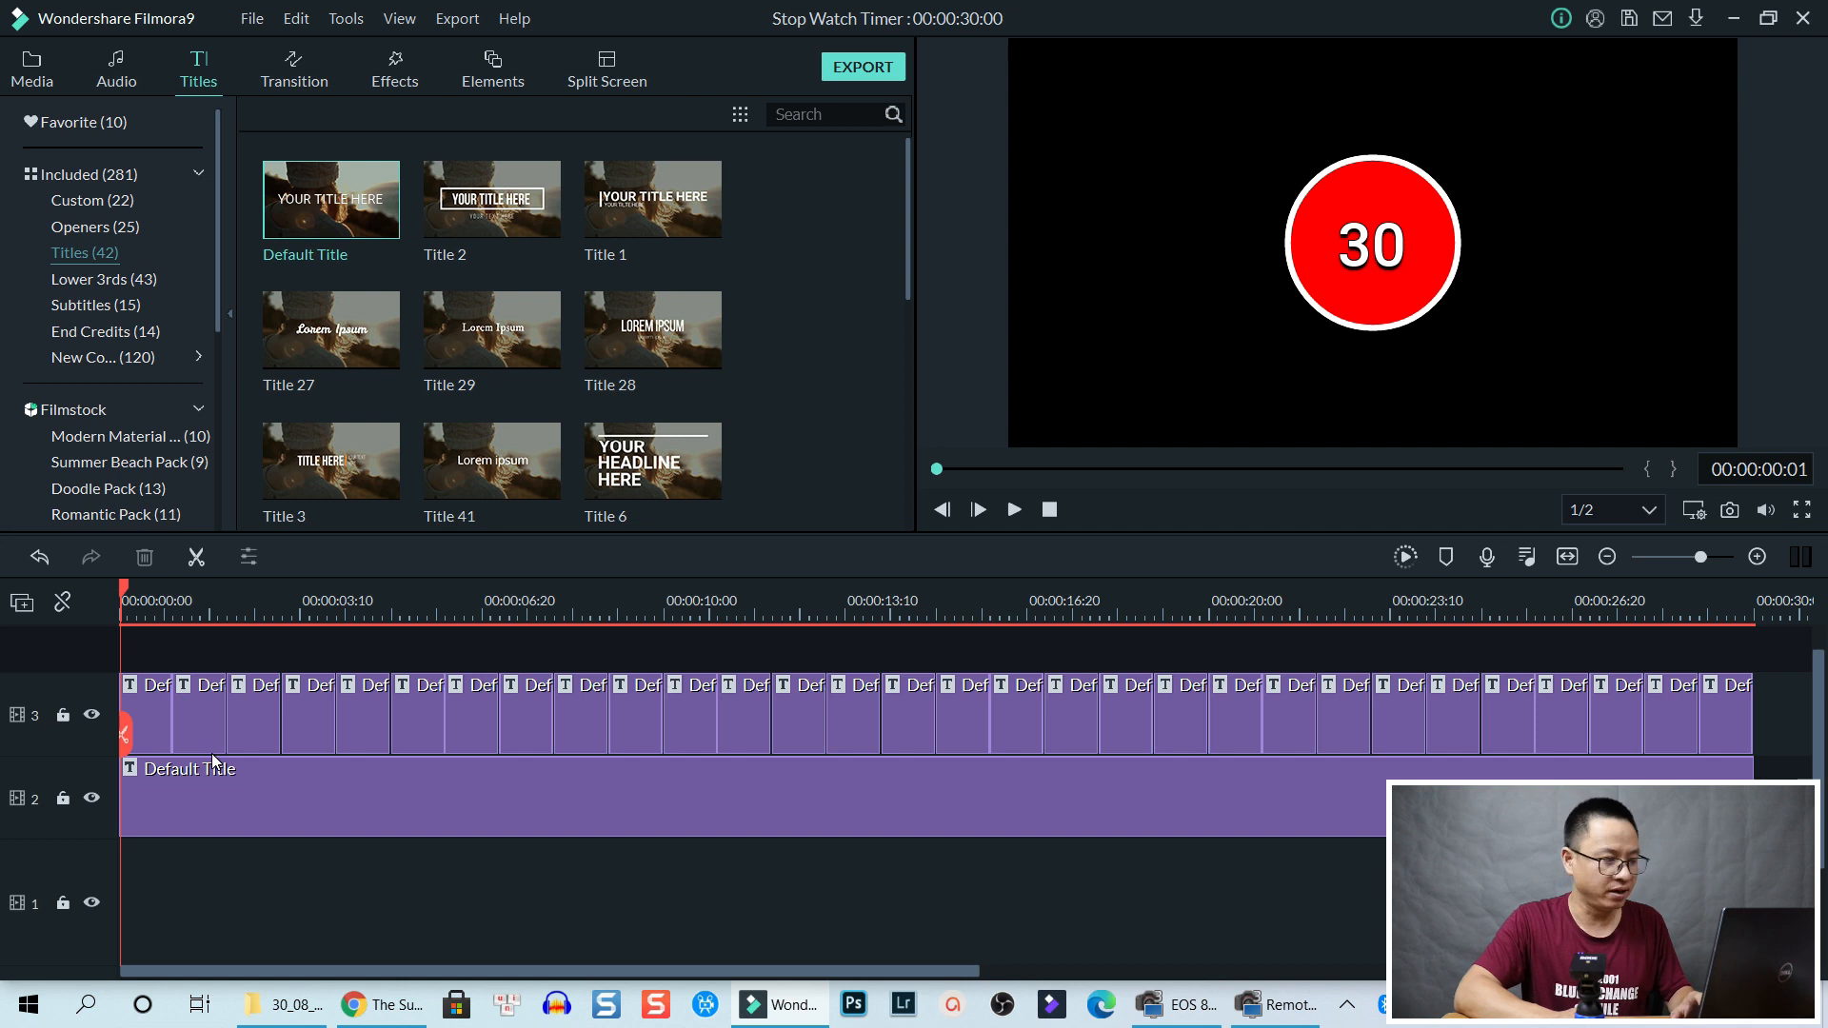
key("space")
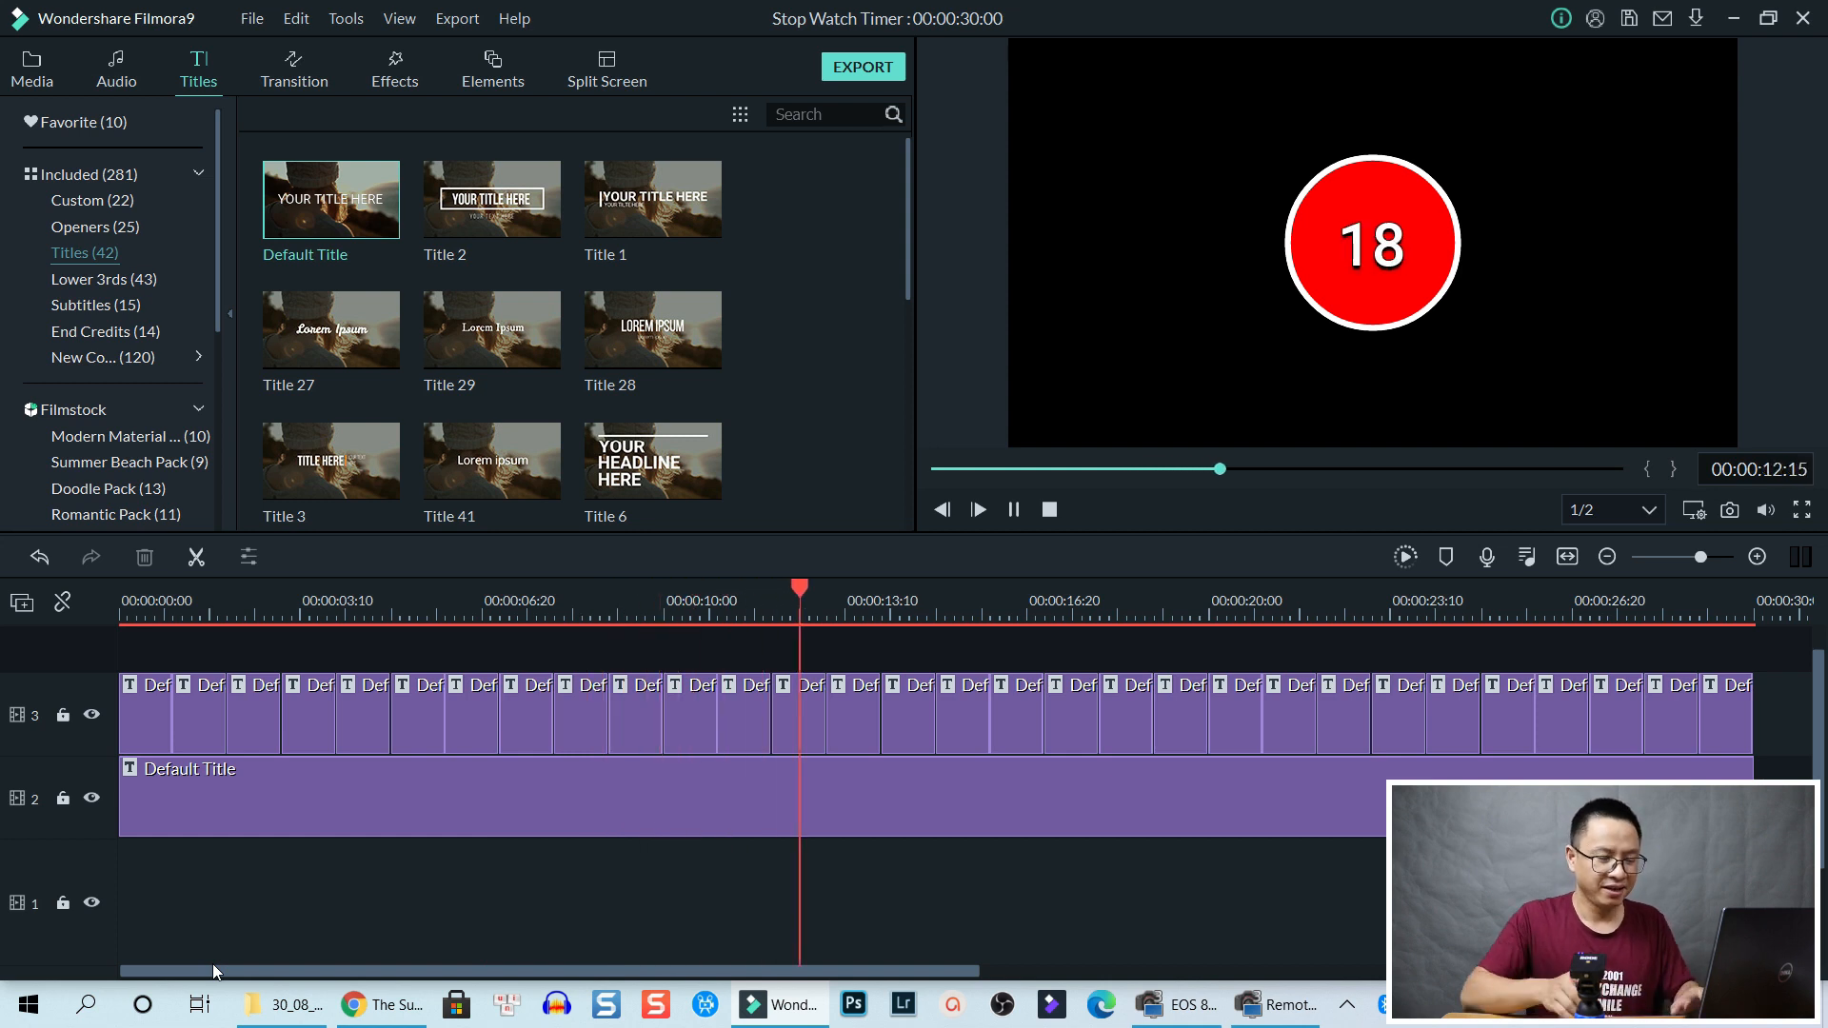
key("space")
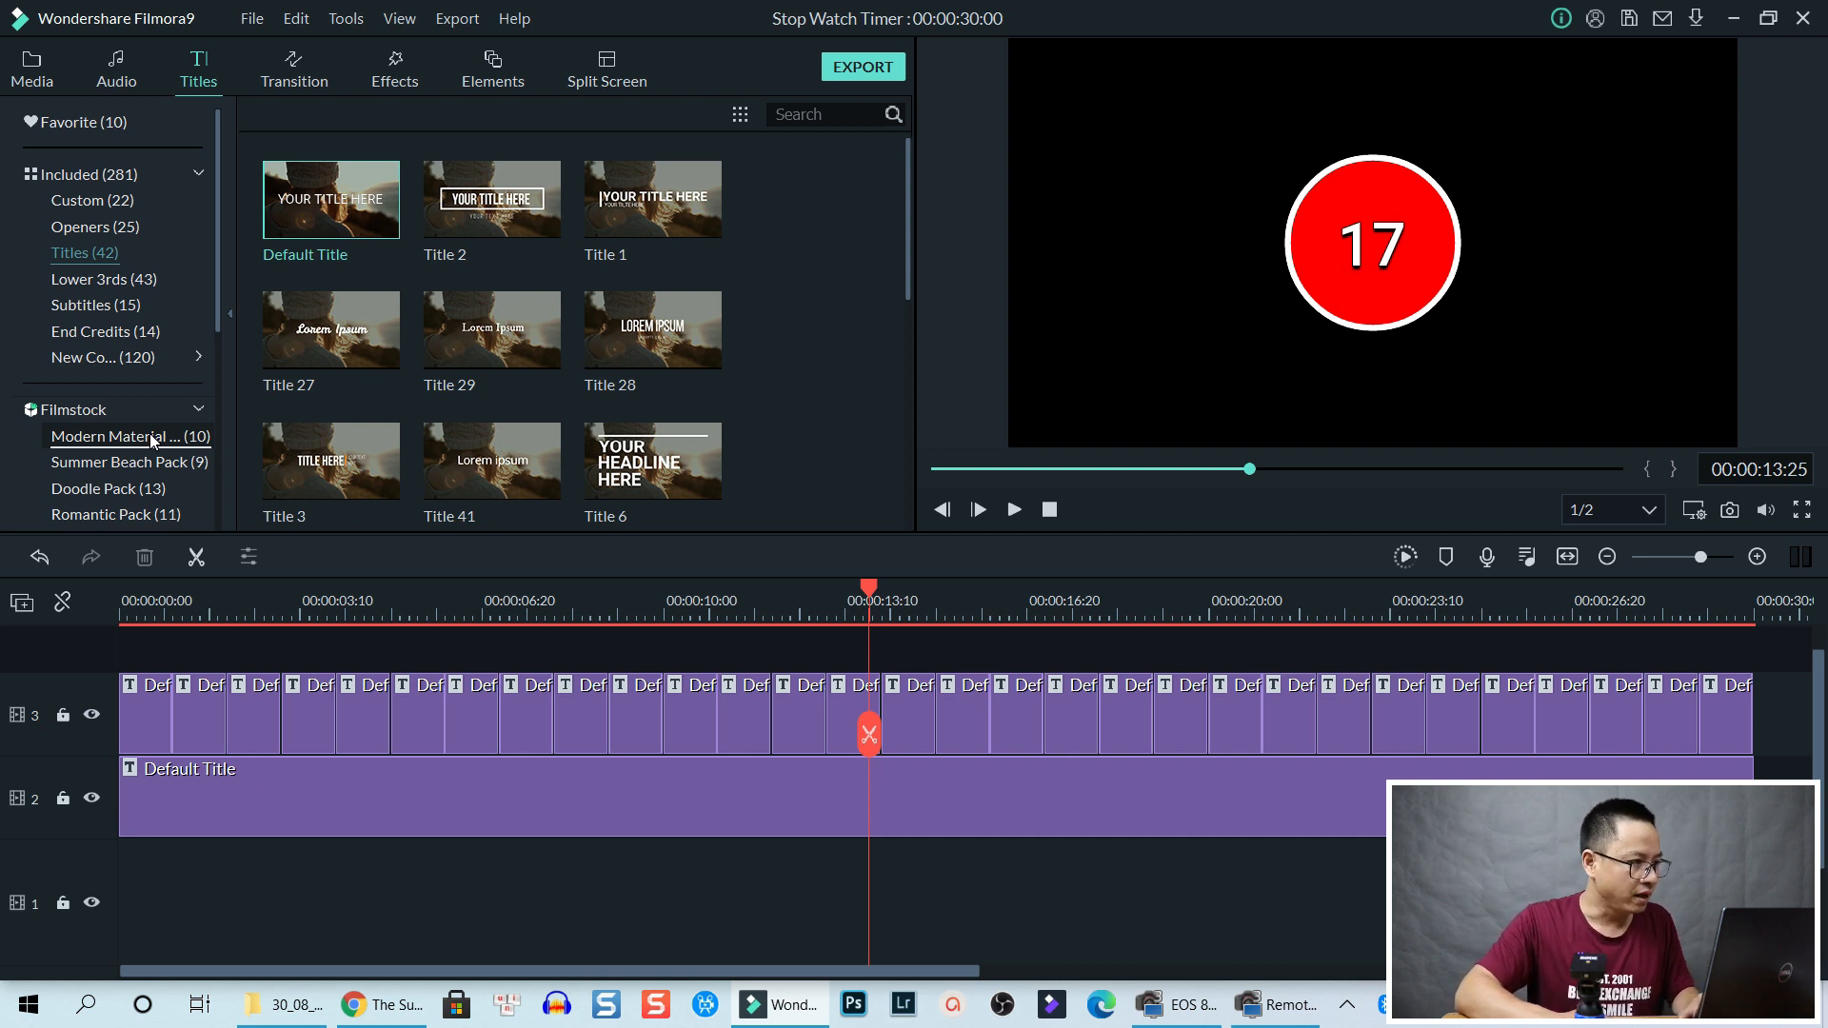
Add the Green sample color to track 1 as a background beneath the countdown titles
left_click(32, 63)
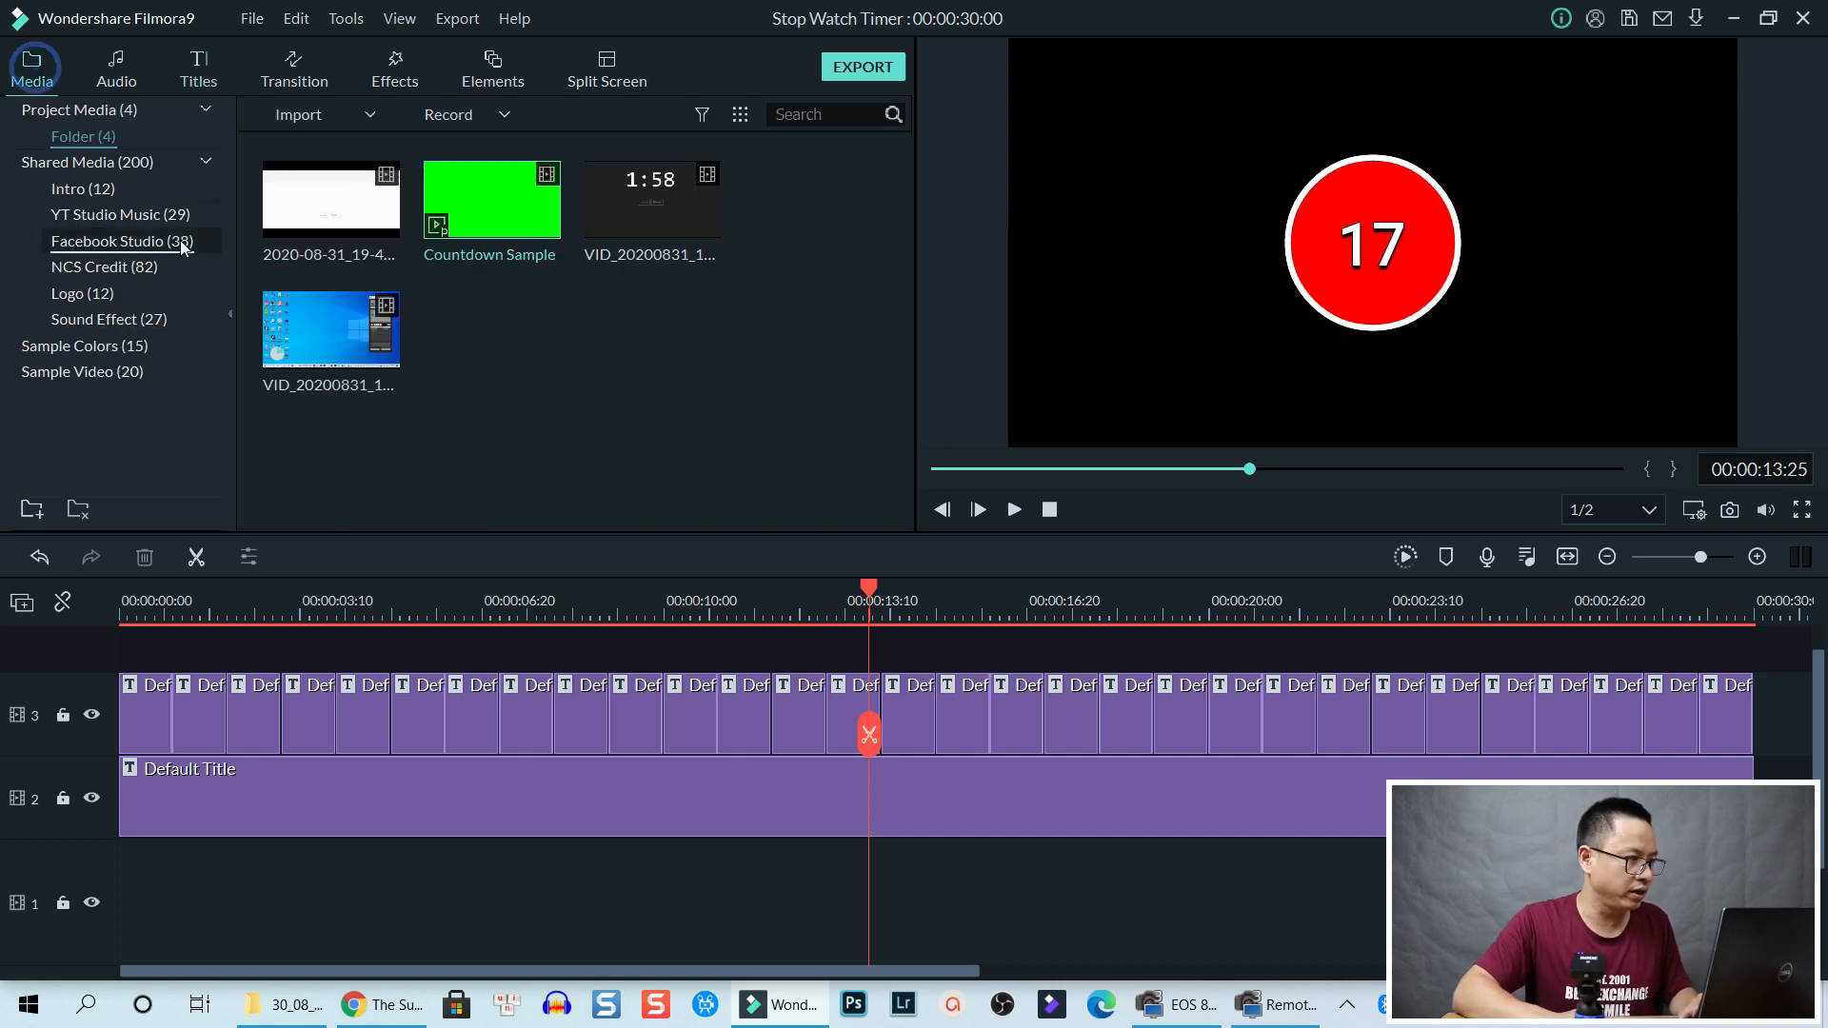
left_click(71, 373)
left_click(112, 347)
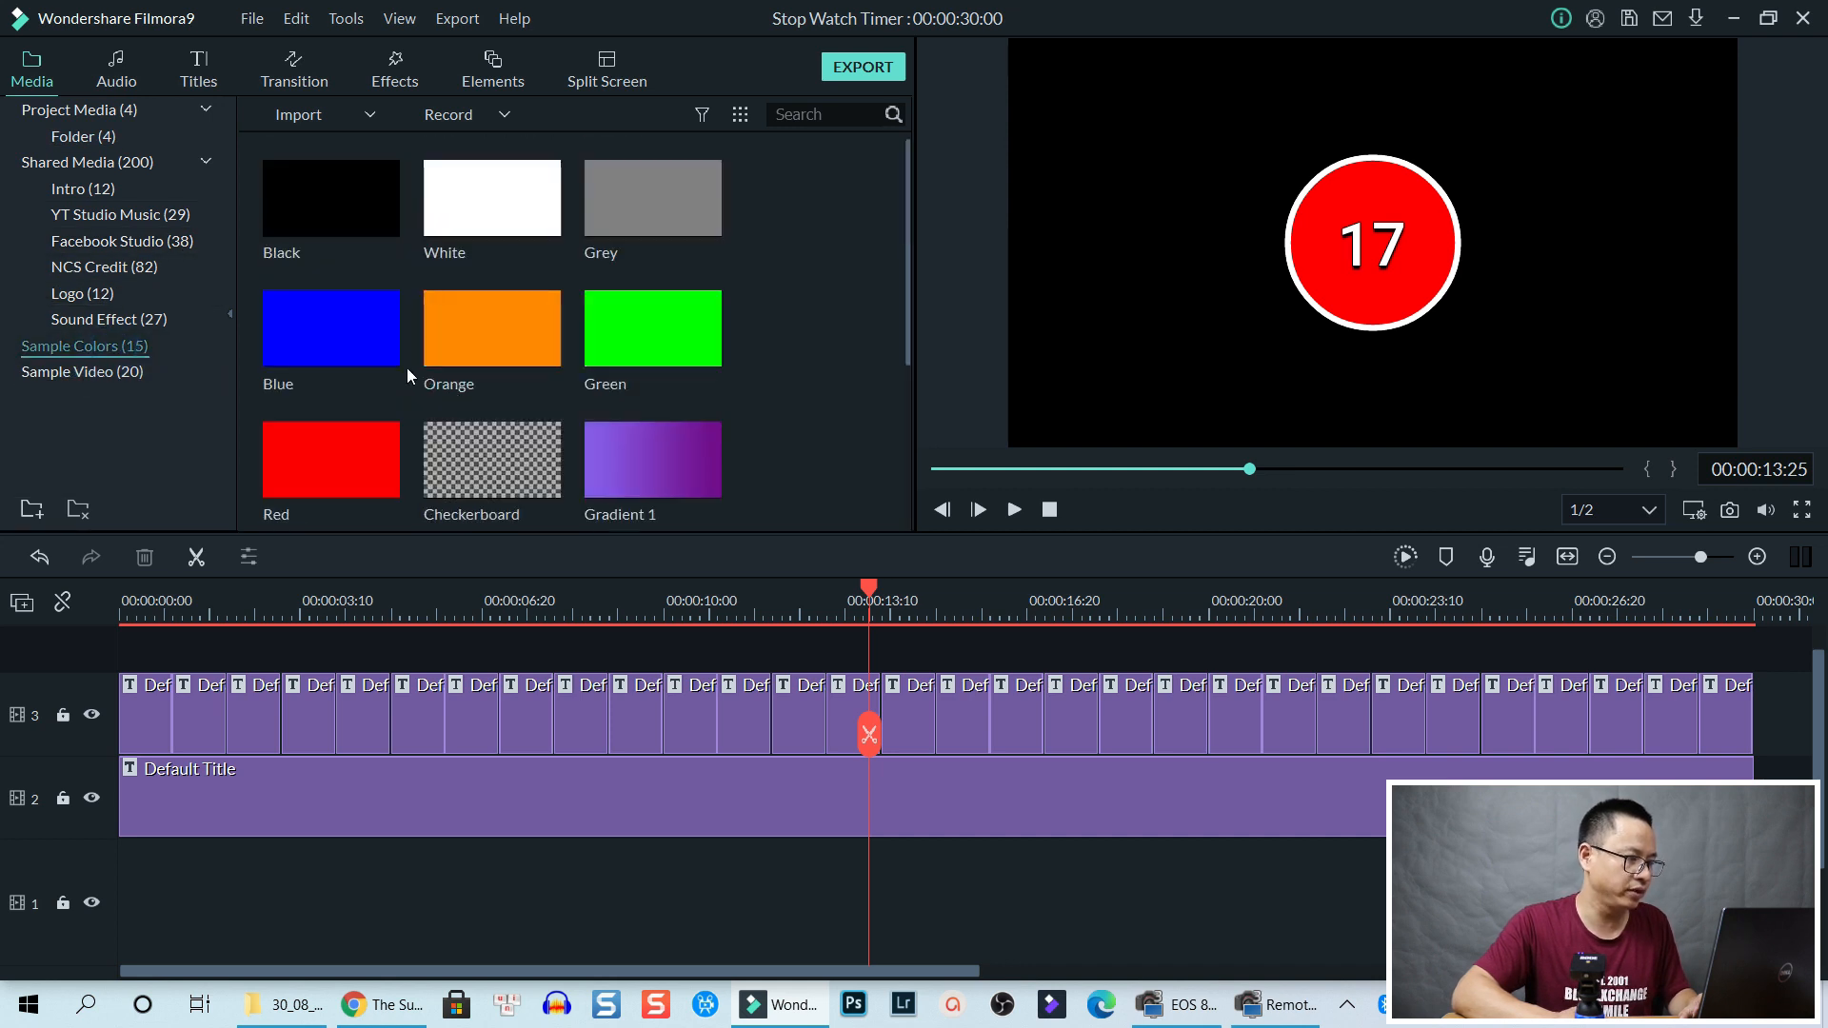
left_click_drag(607, 352, 1753, 898)
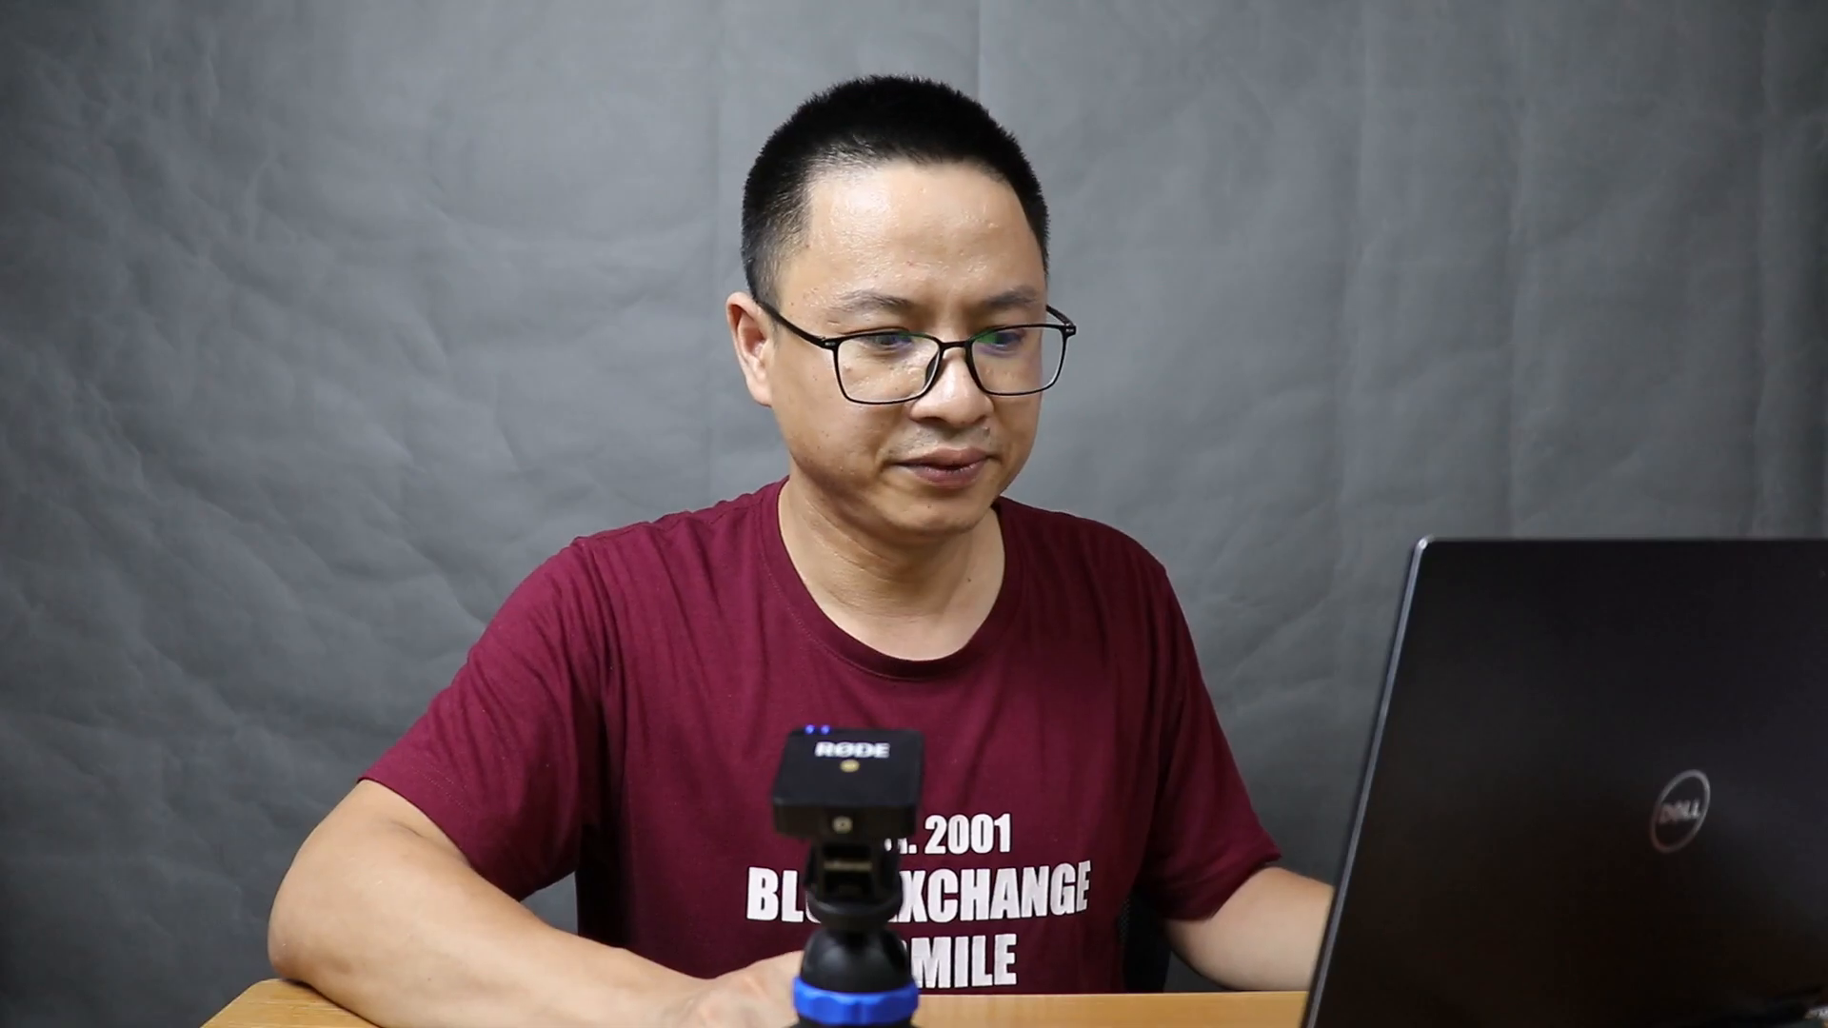